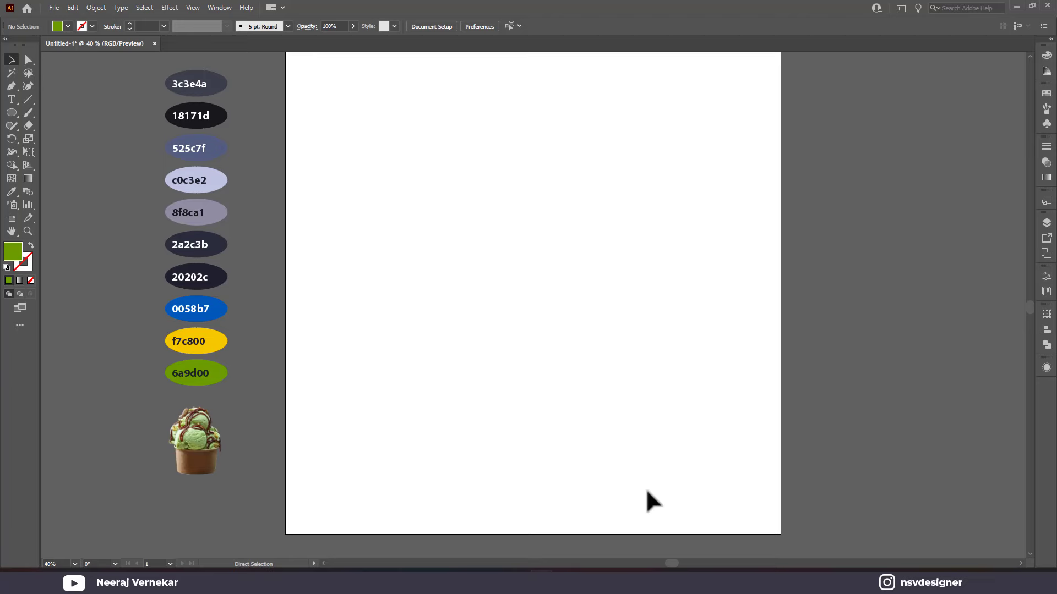
# - Create a 2000 × 2000 px rectangle centred horizontally and vertically on the artboard
pyautogui.scroll(1, 647, 491)
pyautogui.moveTo(11, 113); pyautogui.dragTo(46, 106)
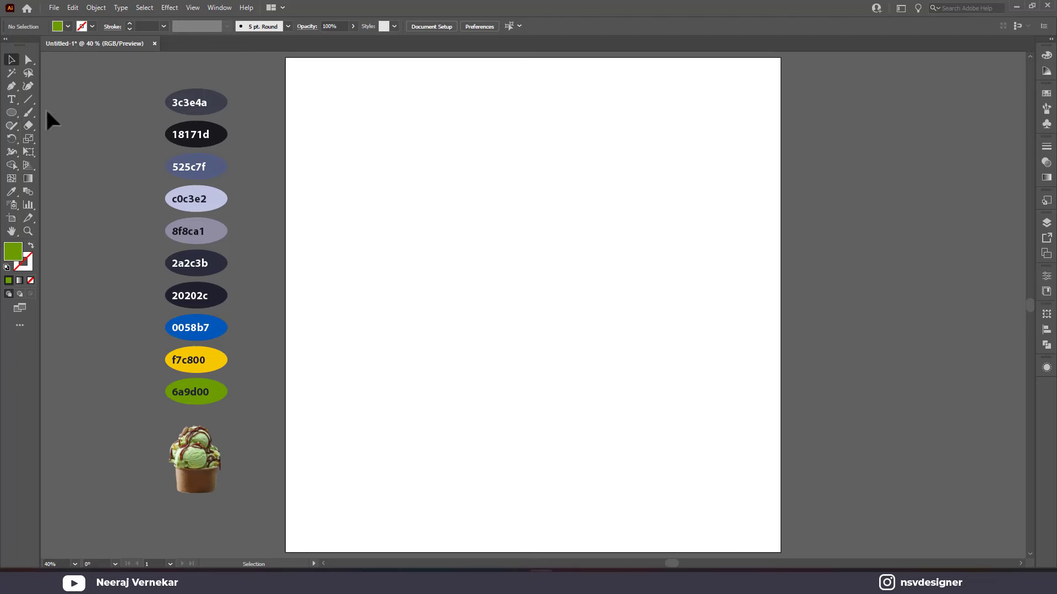
pyautogui.click(450, 162)
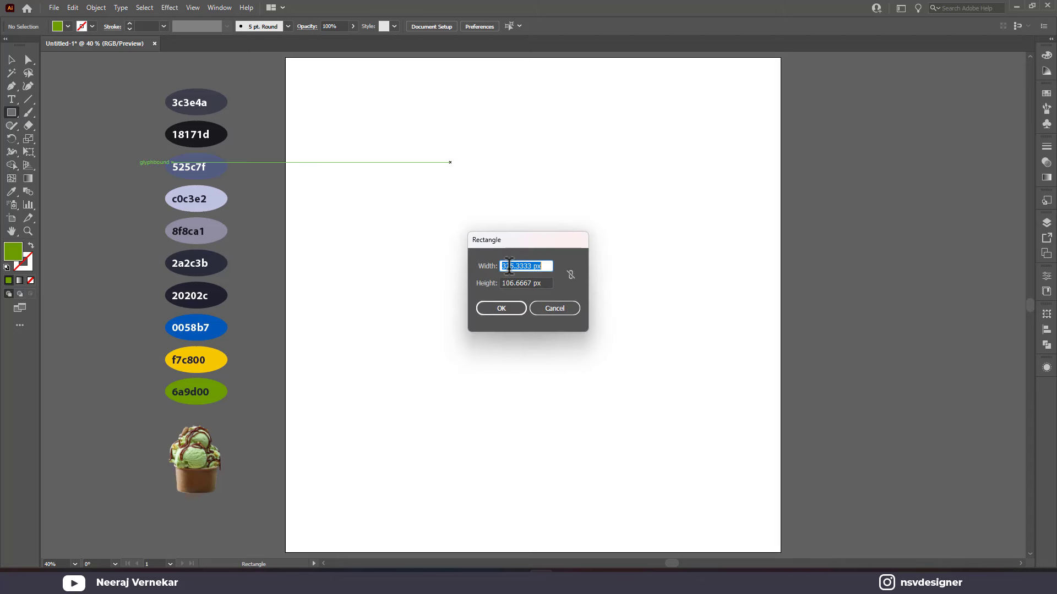
pyautogui.write('2')
pyautogui.press('Tab')
pyautogui.write('2000')
pyautogui.press('Return')
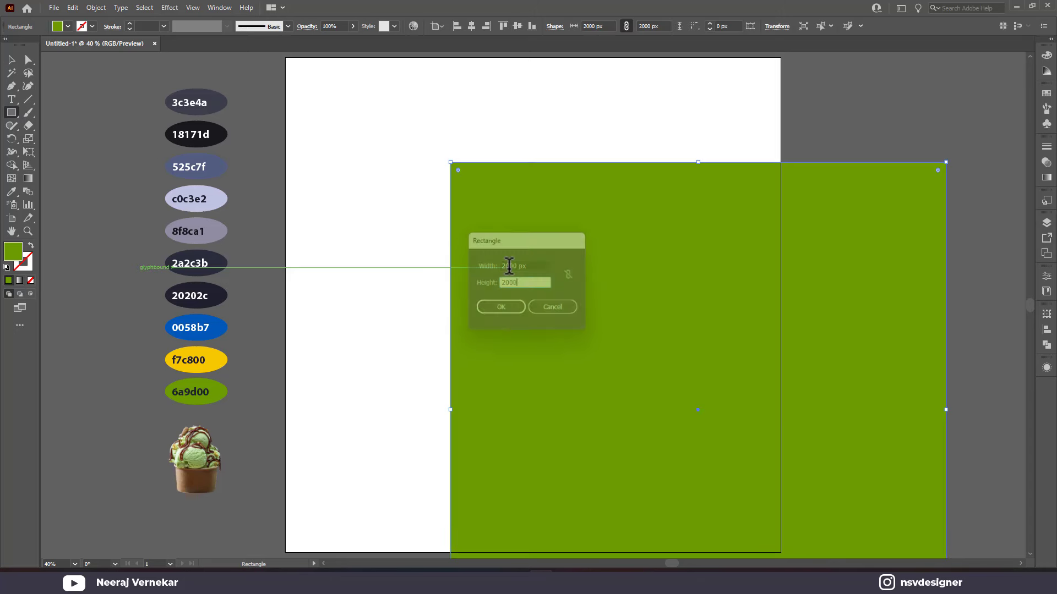
pyautogui.click(471, 26)
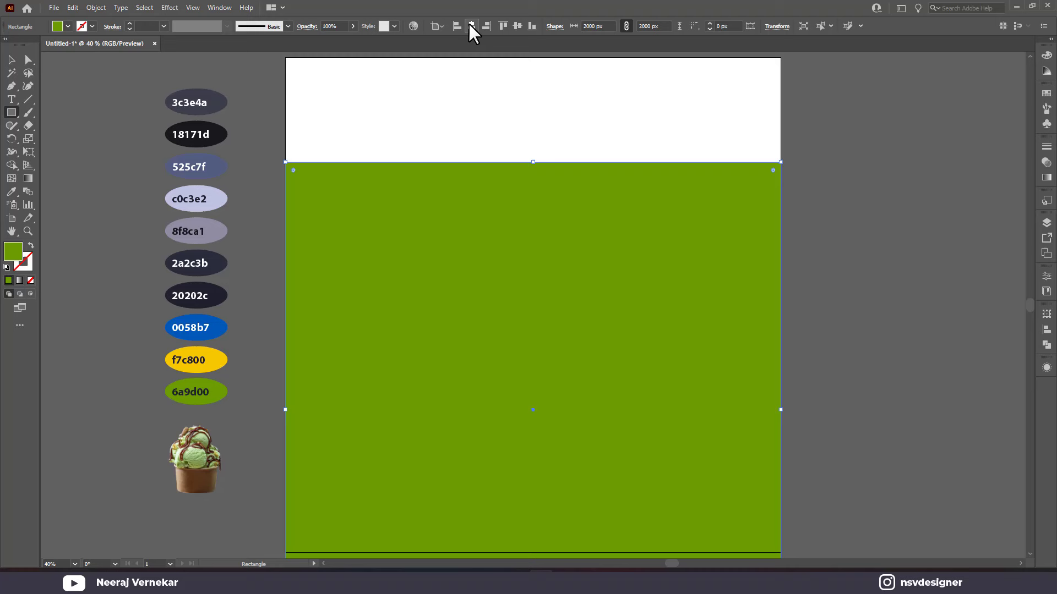
pyautogui.click(517, 26)
# - Fill the rectangle with brown
pyautogui.click(68, 26)
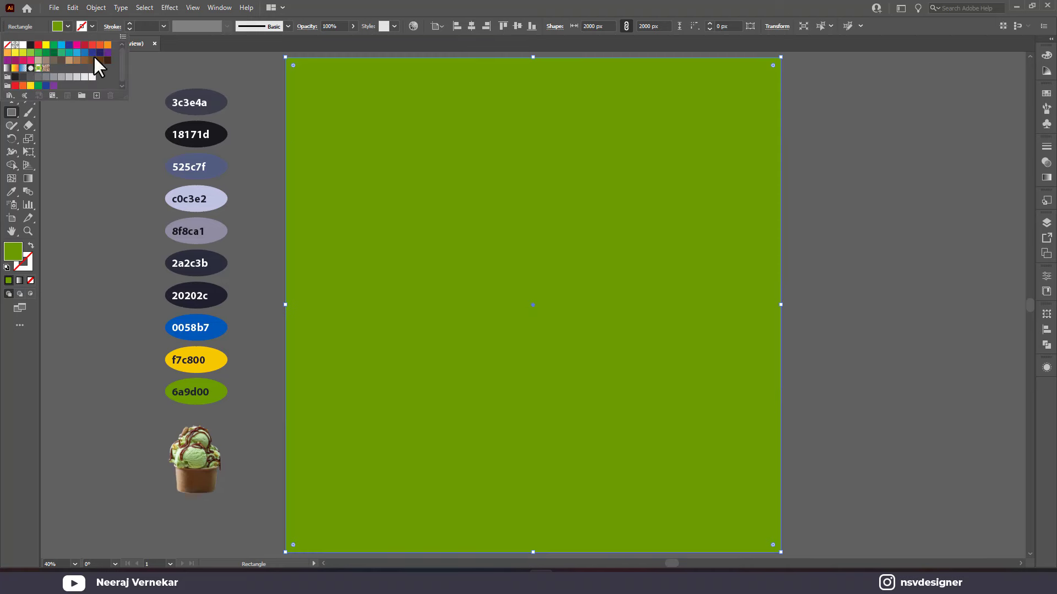
pyautogui.click(94, 59)
pyautogui.click(11, 60)
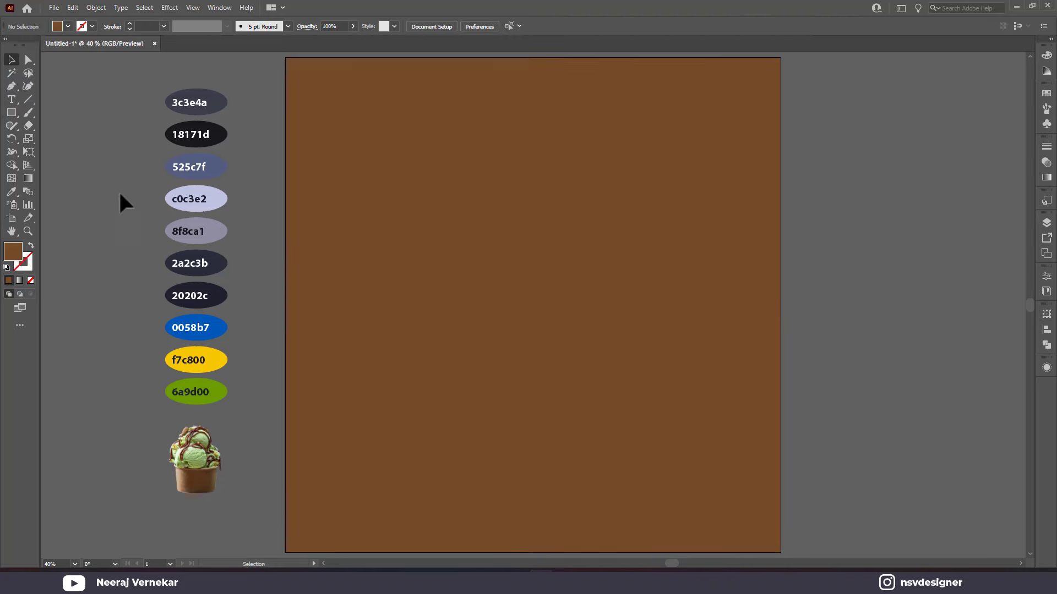
pyautogui.click(1048, 172)
# - Apply a radial gradient from 3c3e4a at the centre to 18171d at the edges
pyautogui.click(976, 159)
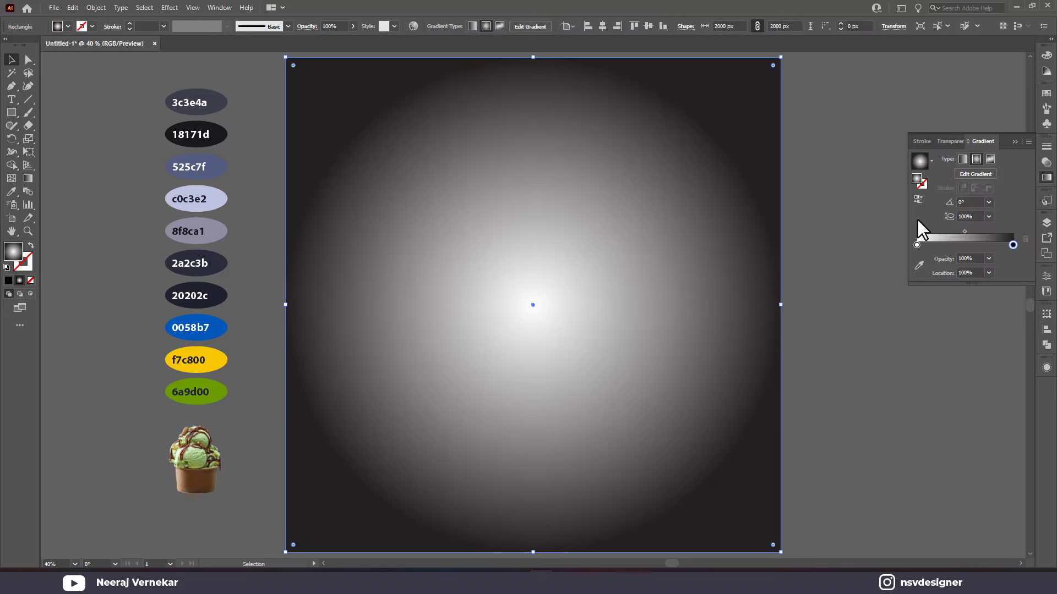
pyautogui.click(916, 245)
pyautogui.click(919, 265)
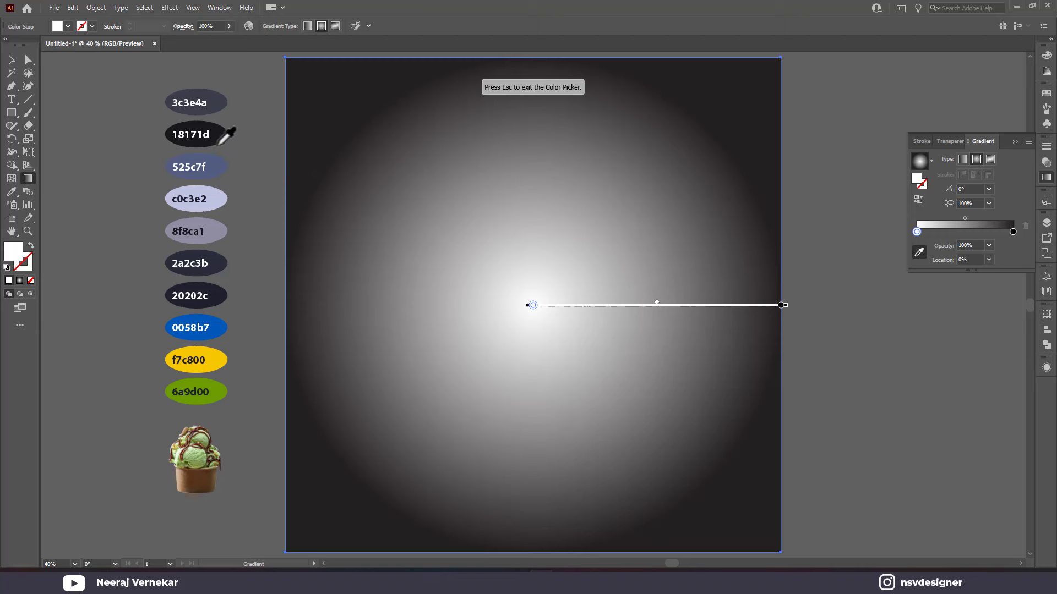
pyautogui.click(225, 100)
pyautogui.click(1012, 232)
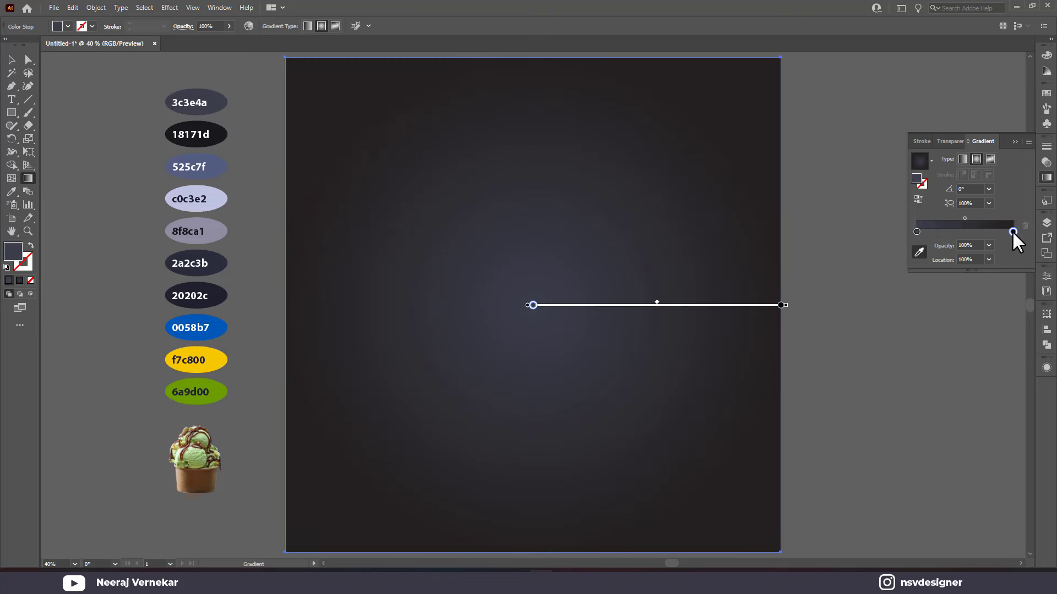
pyautogui.click(221, 130)
pyautogui.click(11, 60)
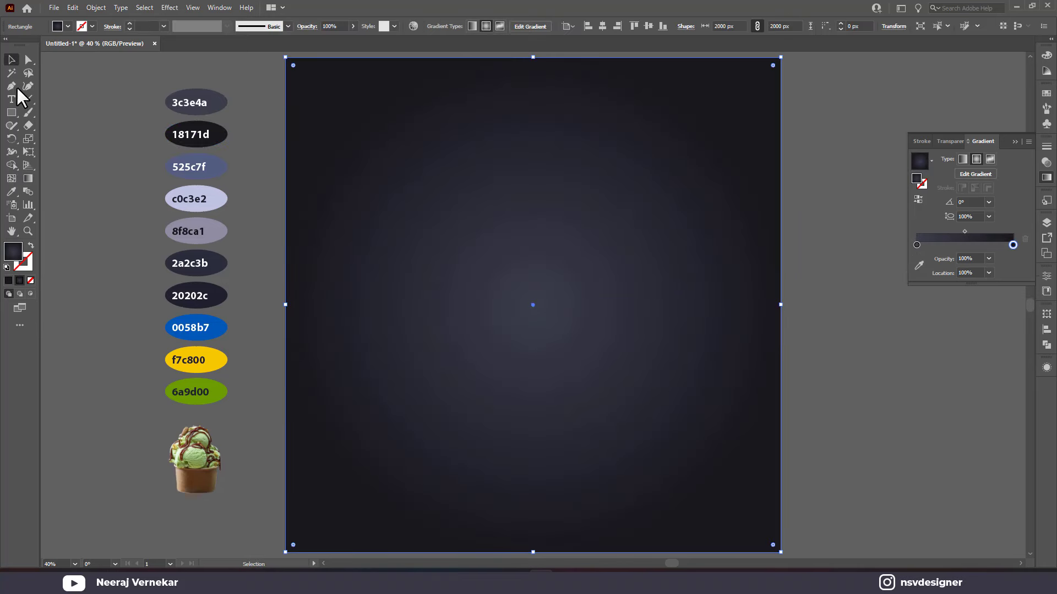
# - Move the radial glow up and widen its spread with the Gradient tool
pyautogui.press('g')
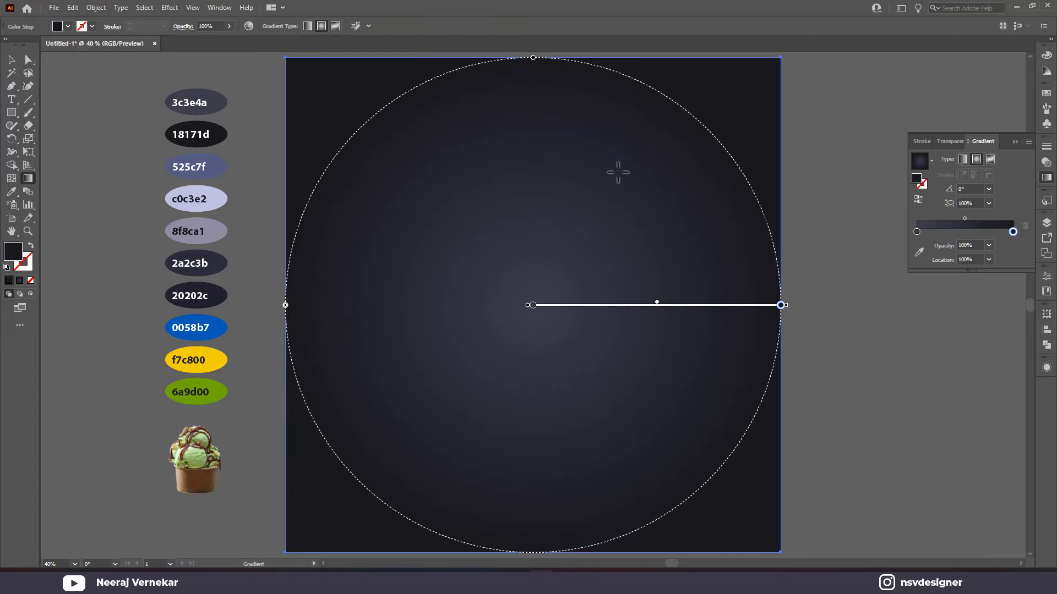
pyautogui.moveTo(619, 136)
pyautogui.mouseDown()
pyautogui.moveTo(552, 243)
pyautogui.moveTo(515, 344)
pyautogui.mouseUp()
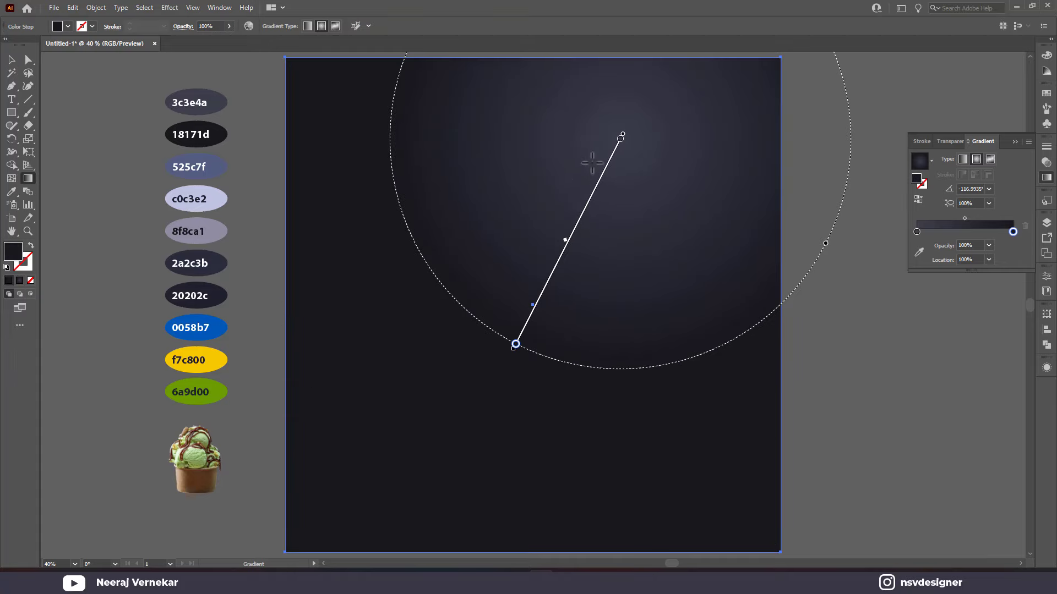
pyautogui.moveTo(592, 162)
pyautogui.mouseDown()
pyautogui.moveTo(494, 303)
pyautogui.moveTo(451, 432)
pyautogui.mouseUp()
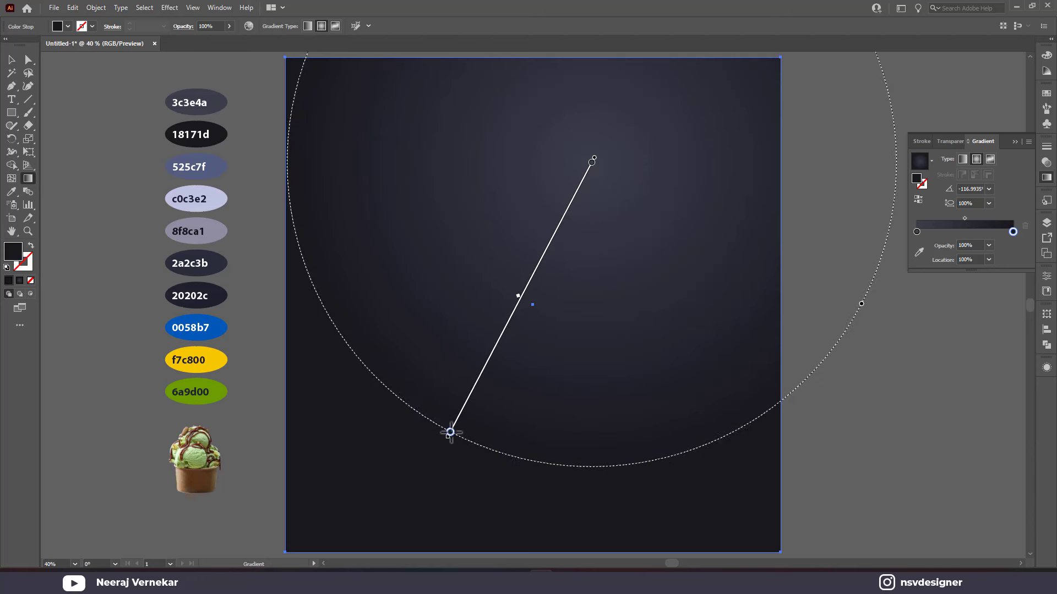
pyautogui.click(11, 59)
pyautogui.click(49, 140)
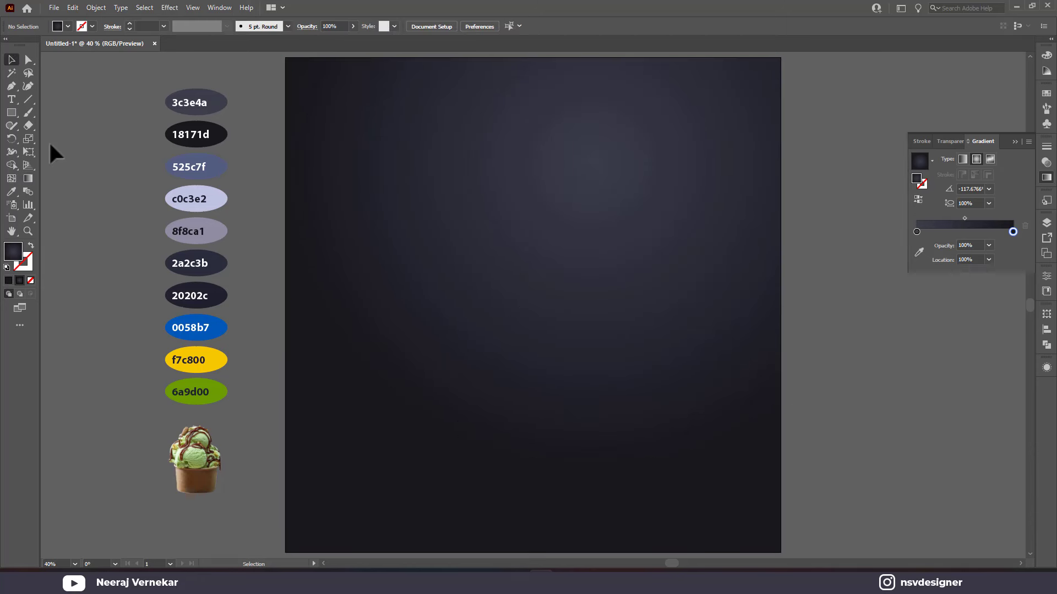
pyautogui.click(11, 112)
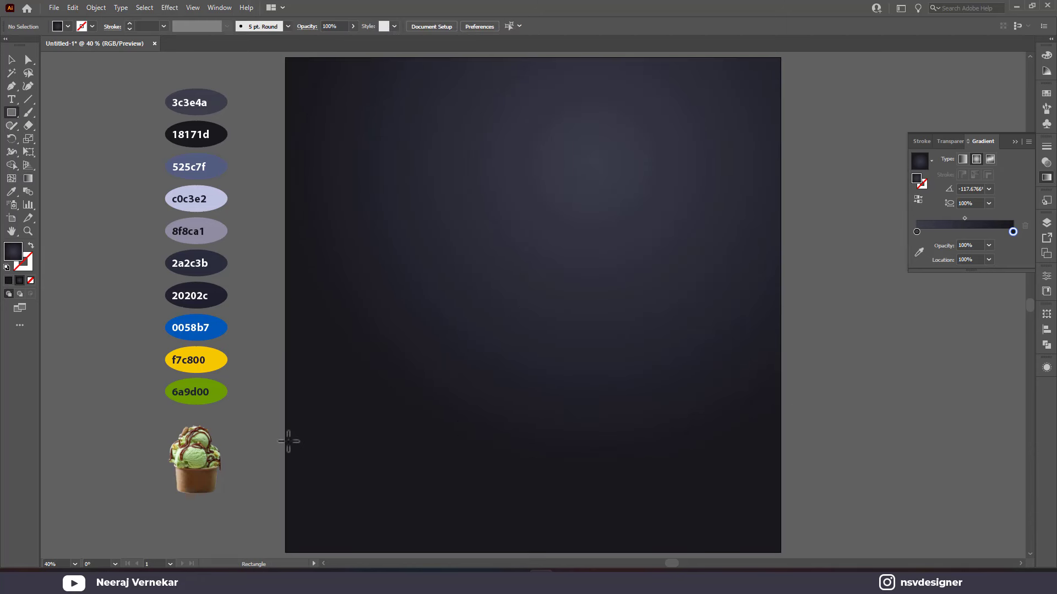
# - Draw a bottom strip and give it a linear gradient from 2a2c3b to a lighter swatch colour
pyautogui.moveTo(286, 441); pyautogui.dragTo(780, 552)
pyautogui.click(11, 59)
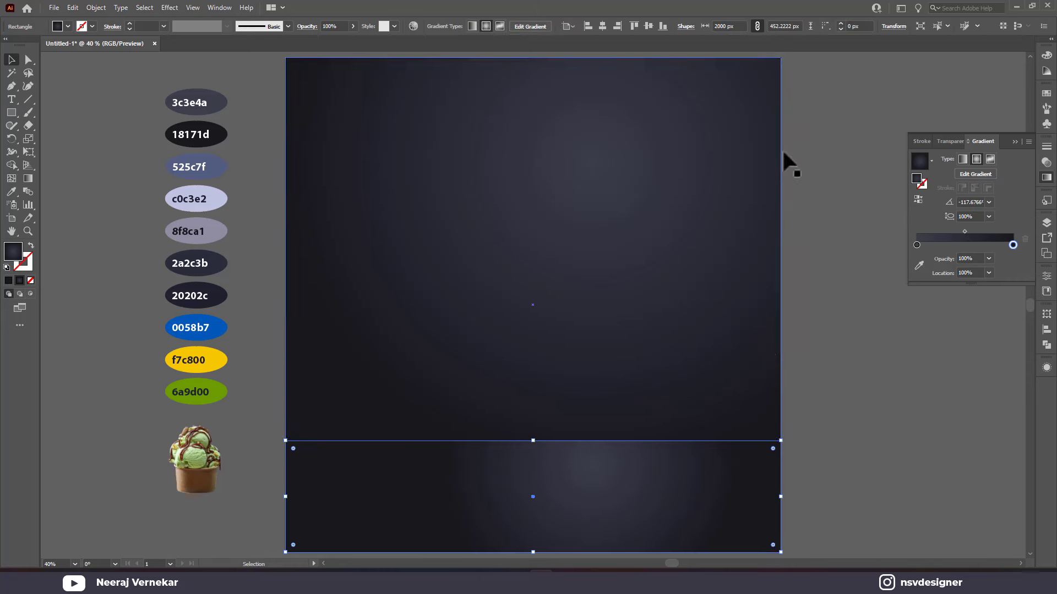
pyautogui.click(962, 159)
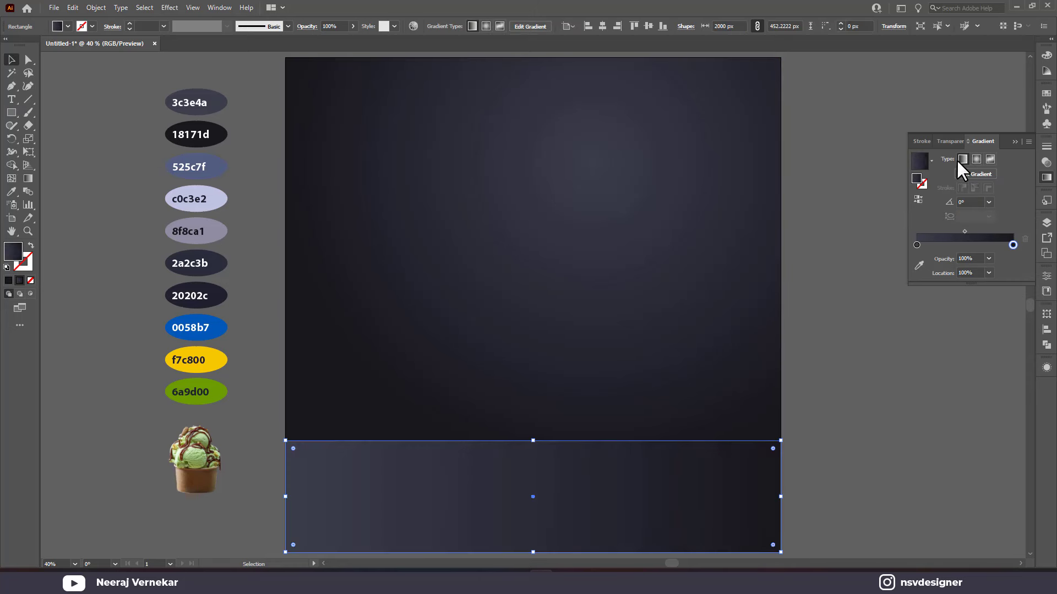
pyautogui.click(916, 245)
pyautogui.click(918, 266)
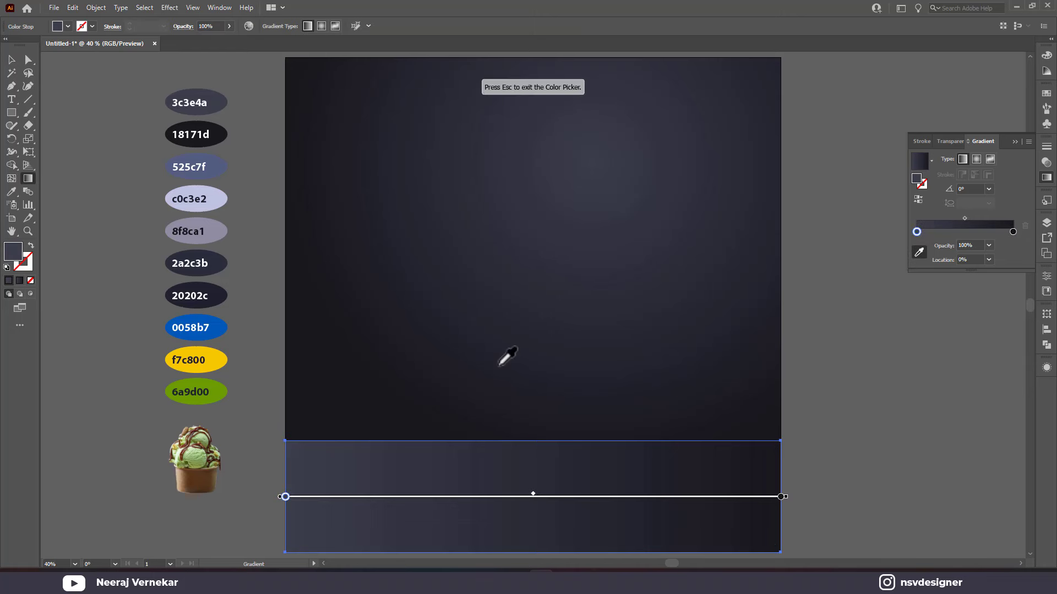
pyautogui.click(219, 272)
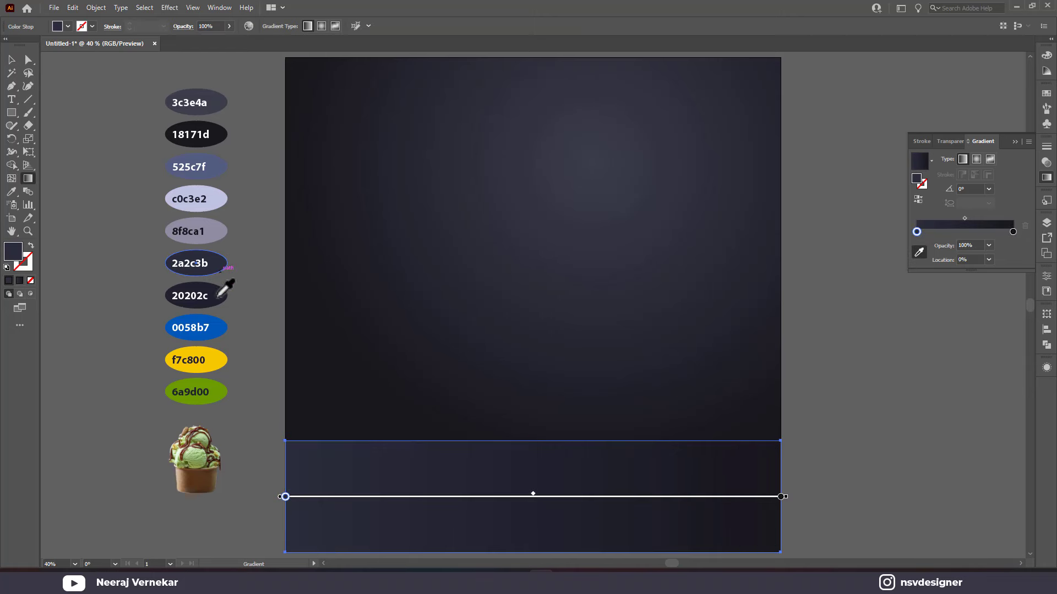
pyautogui.click(220, 294)
pyautogui.click(1013, 232)
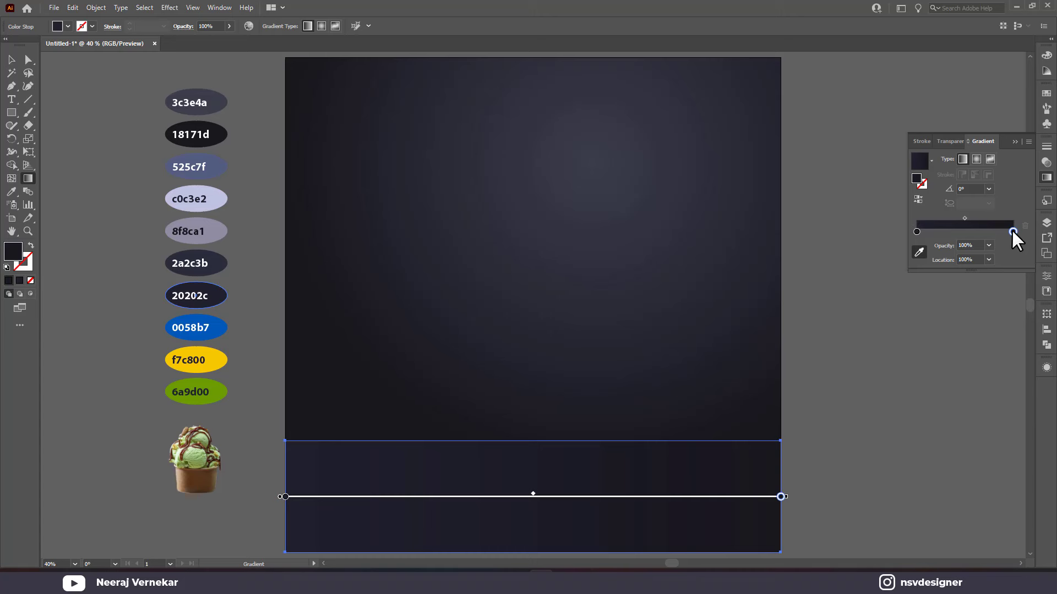
pyautogui.click(214, 263)
pyautogui.click(11, 59)
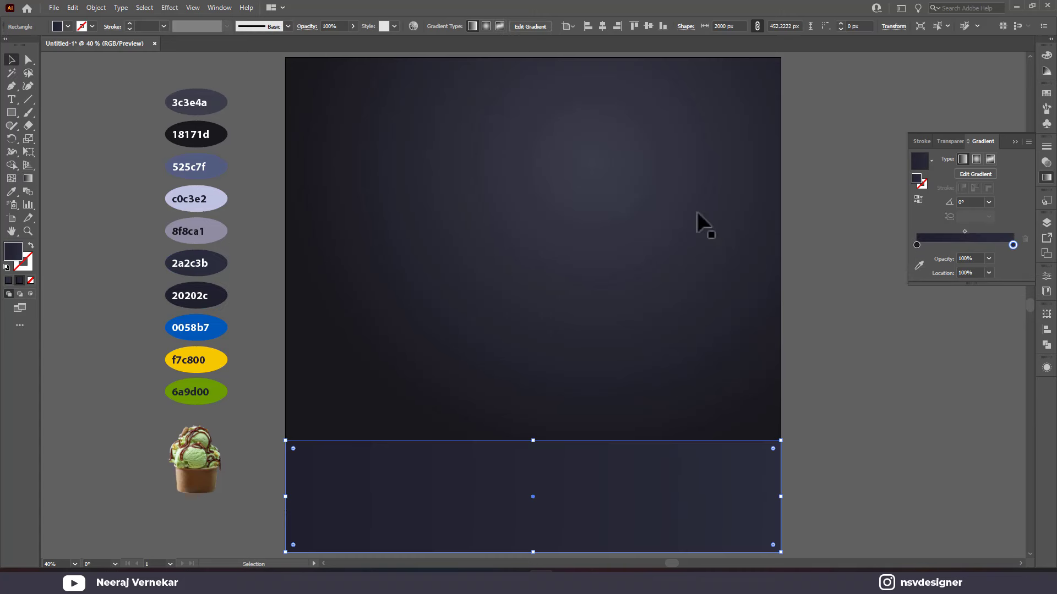
# - Set the strip's gradient angle to -90°
pyautogui.click(987, 201)
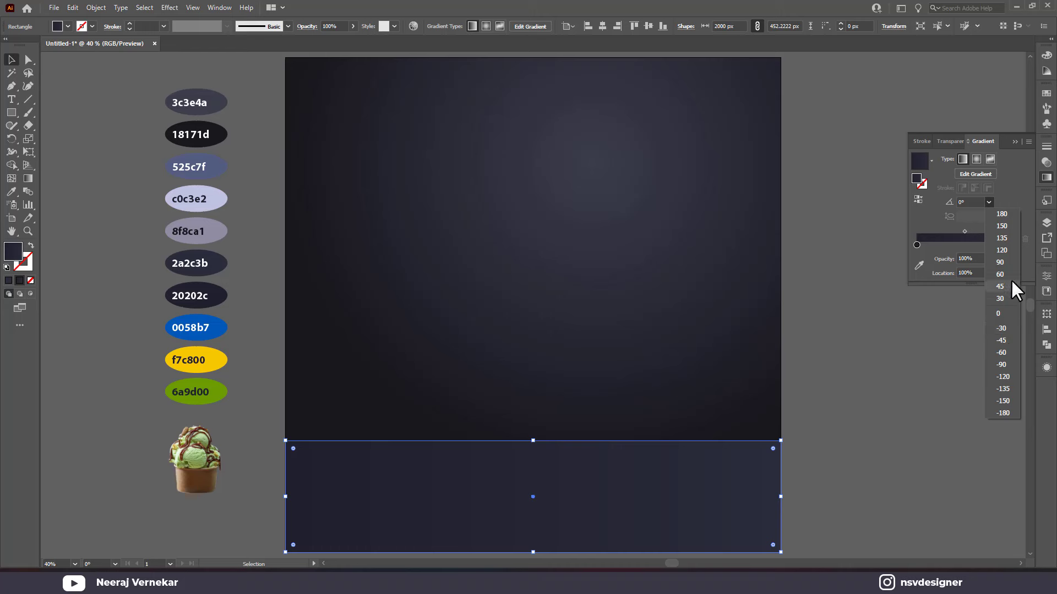
pyautogui.click(1007, 263)
pyautogui.click(988, 202)
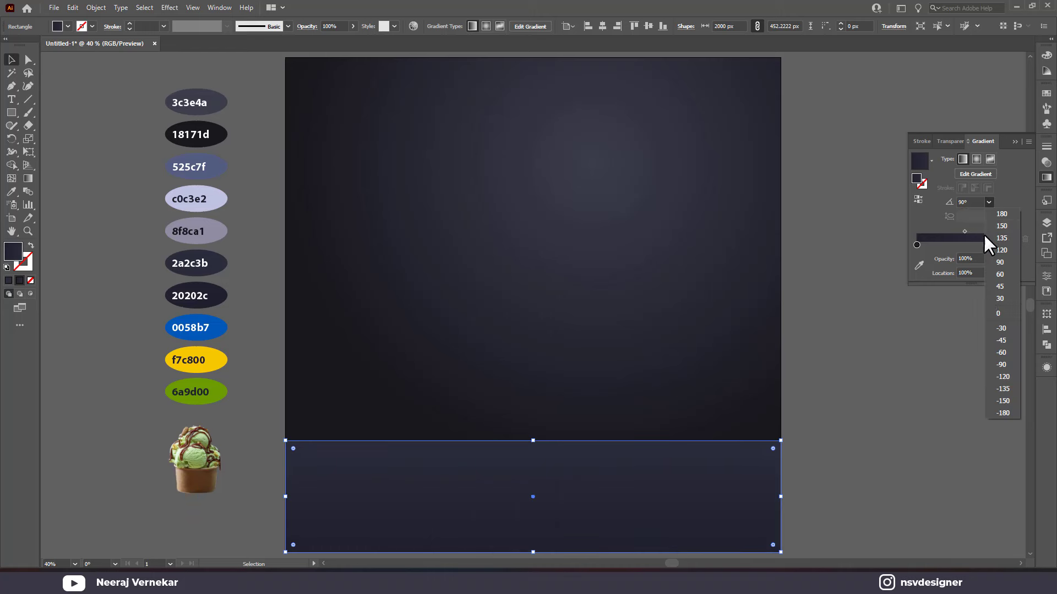
pyautogui.click(1009, 365)
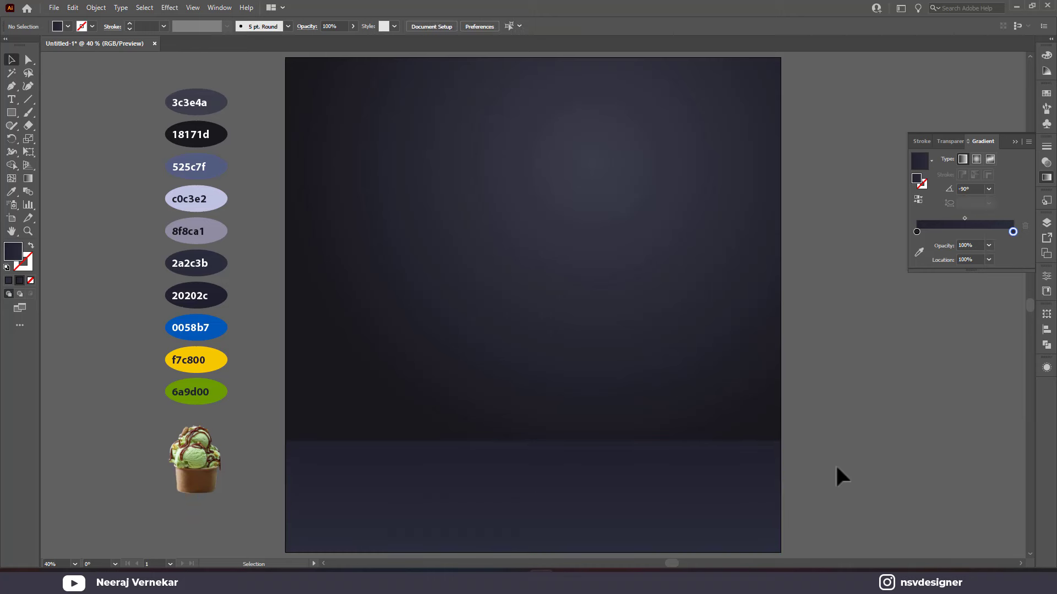
# - Reposition the strip's gradient start and end points with the Gradient tool
pyautogui.press('g')
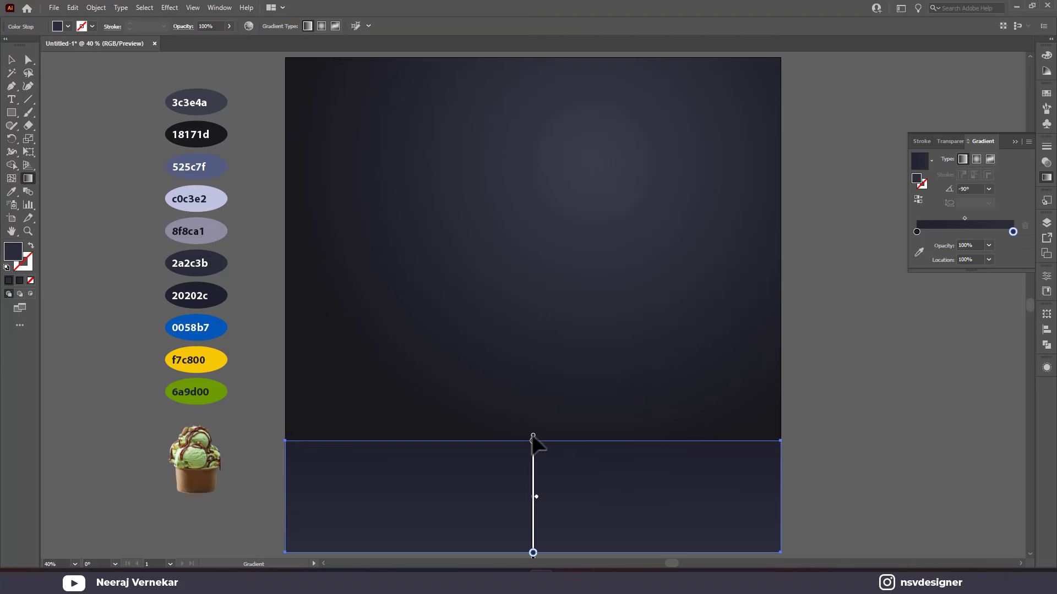
pyautogui.moveTo(537, 438); pyautogui.dragTo(533, 466)
pyautogui.scroll(-2, 544, 467)
pyautogui.moveTo(532, 524); pyautogui.dragTo(533, 482)
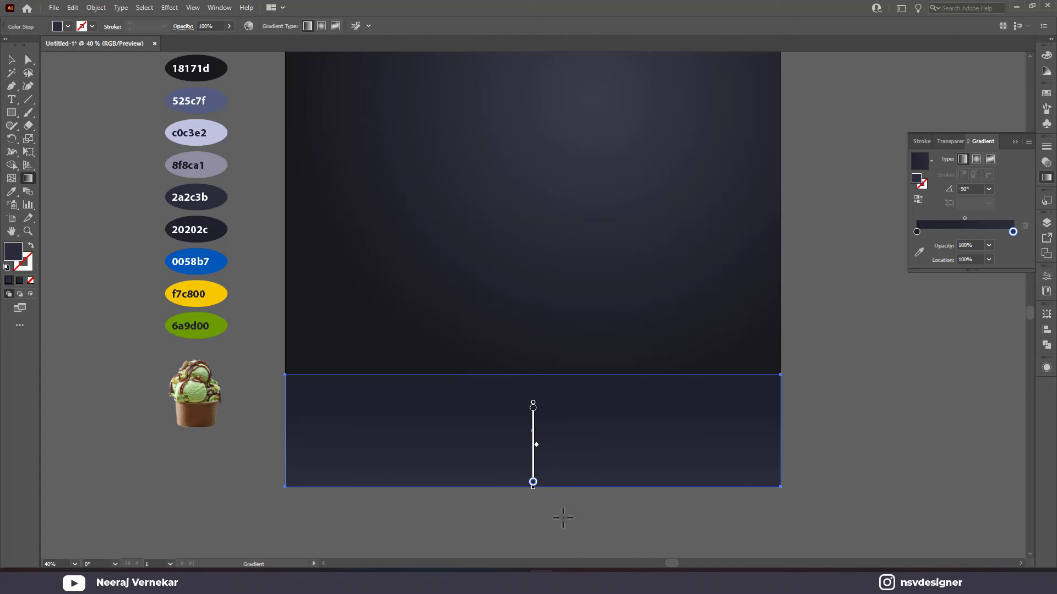
pyautogui.click(11, 59)
pyautogui.click(71, 142)
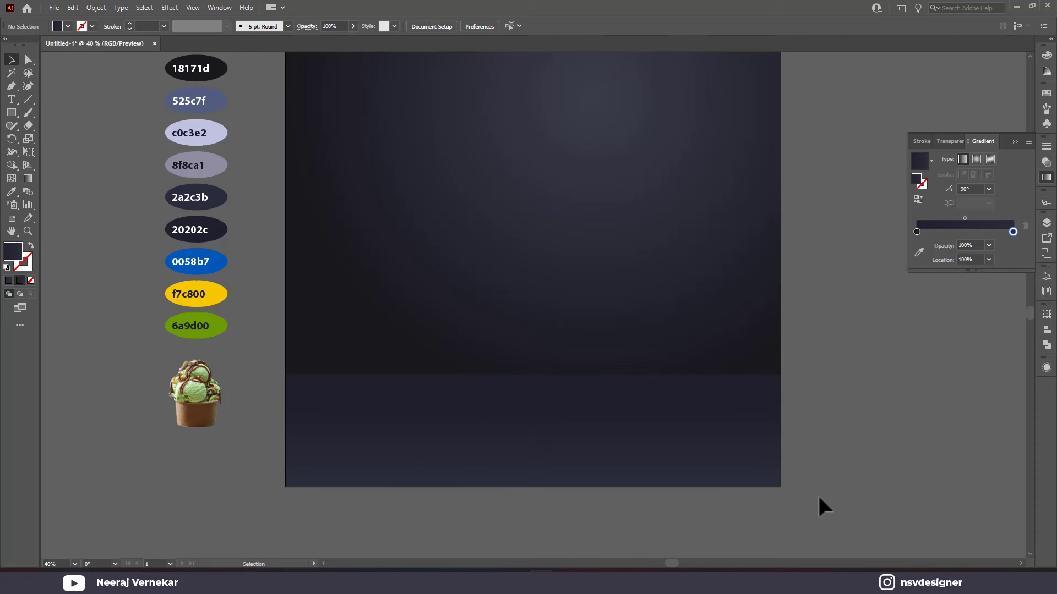
pyautogui.scroll(2, 818, 499)
pyautogui.click(656, 513)
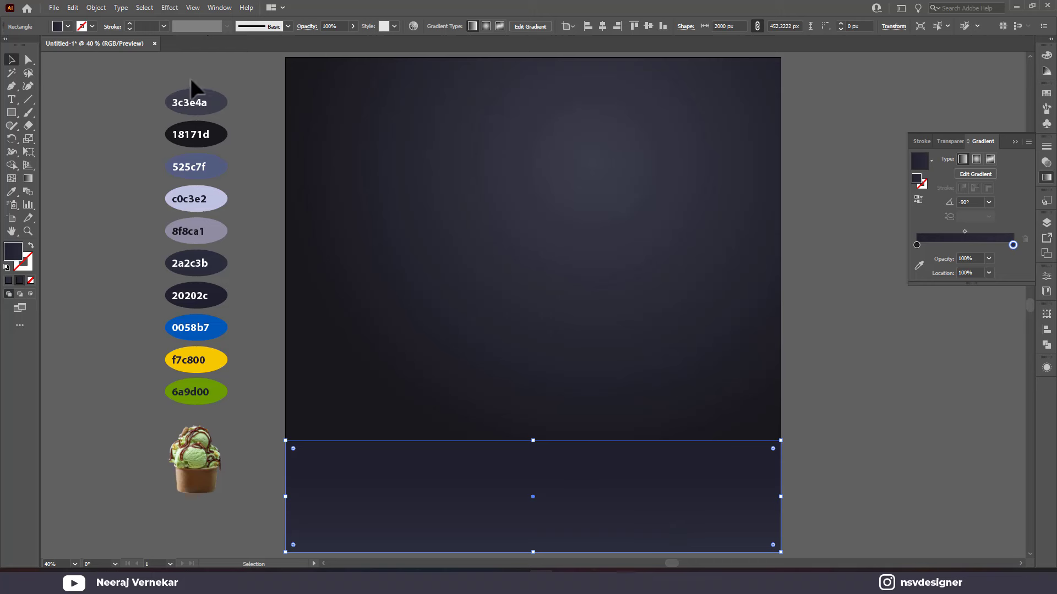
# - Give the floor strip a drop shadow with 75% opacity, 0 px X, -7 px Y and 11 px blur
pyautogui.click(172, 8)
pyautogui.moveTo(184, 133)
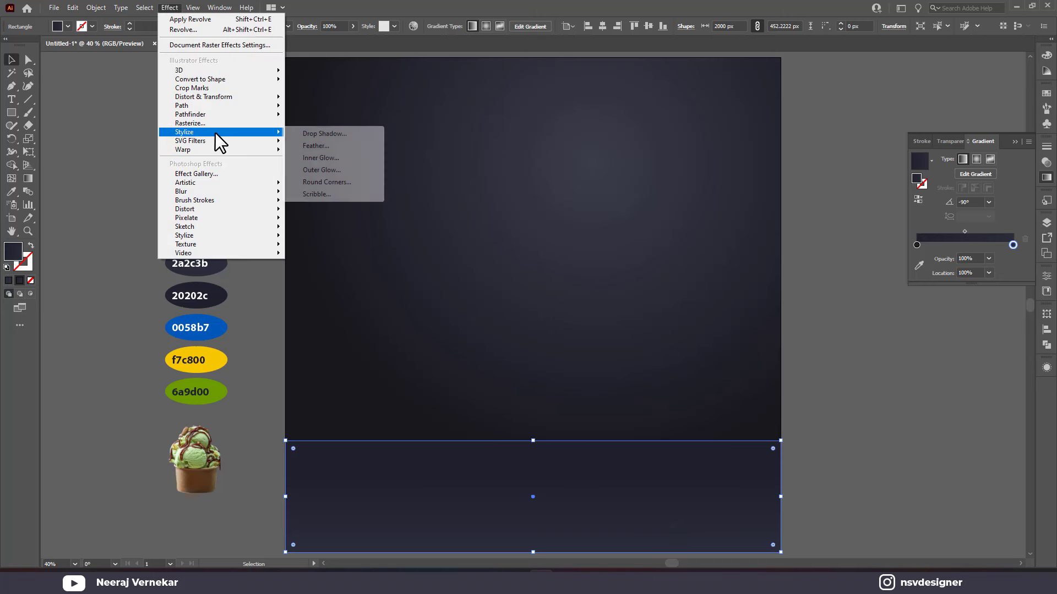
pyautogui.click(330, 133)
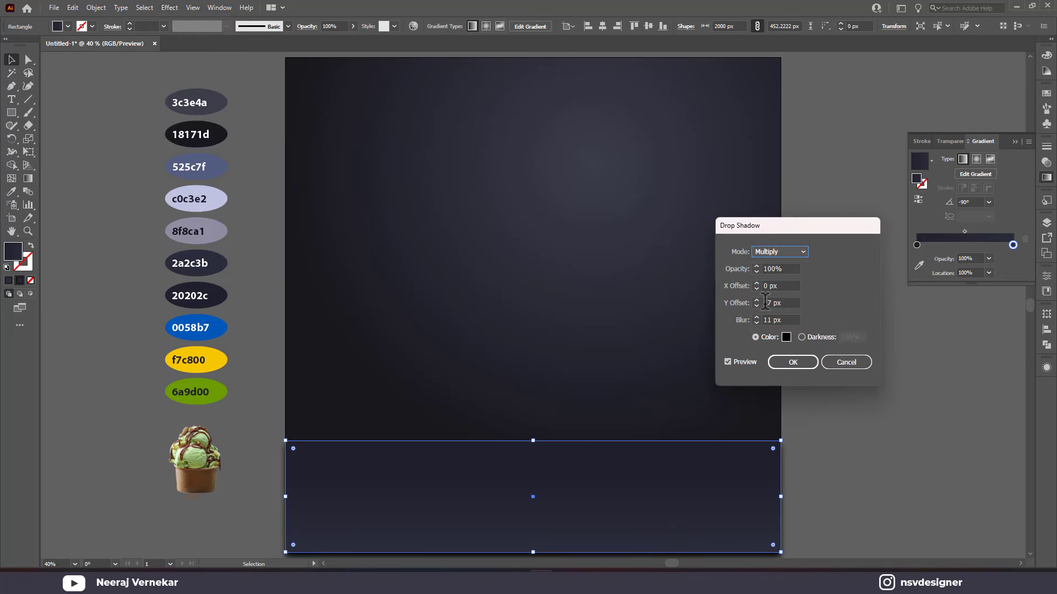
pyautogui.click(768, 303)
pyautogui.write('0')
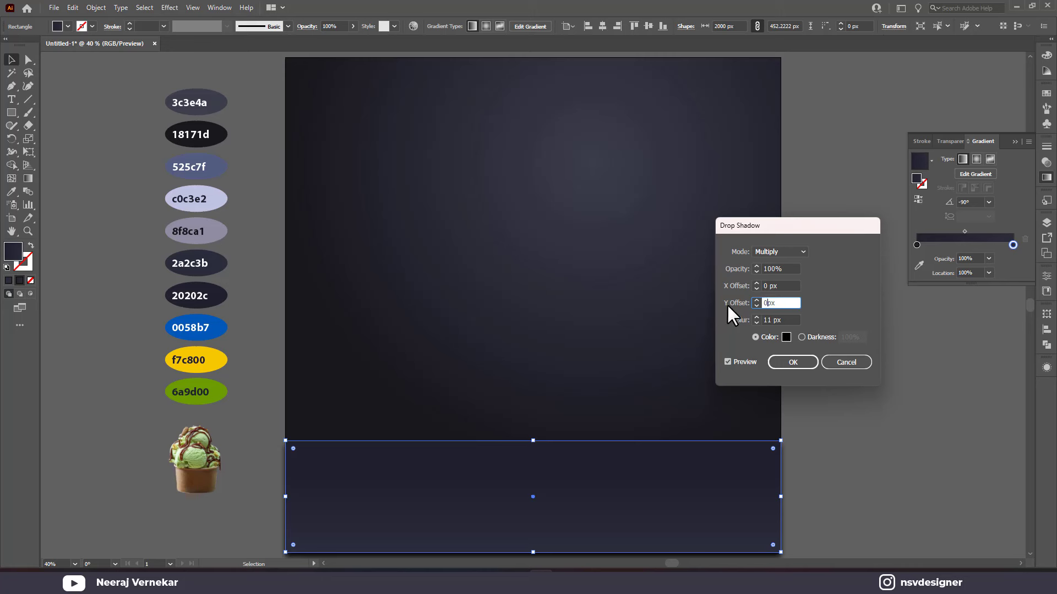
pyautogui.click(756, 305)
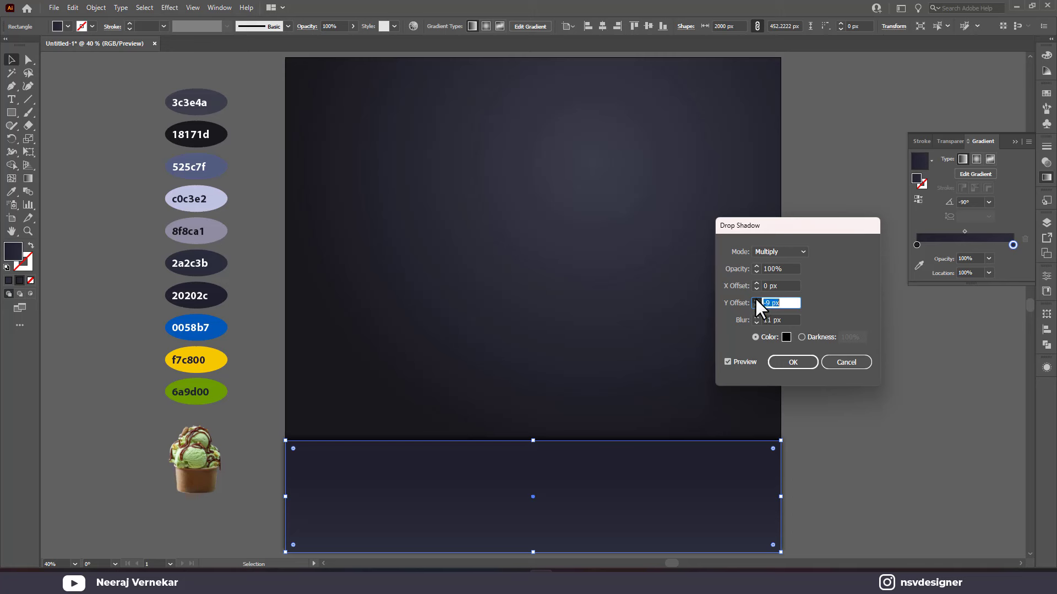
pyautogui.click(755, 300)
pyautogui.doubleClick(768, 268)
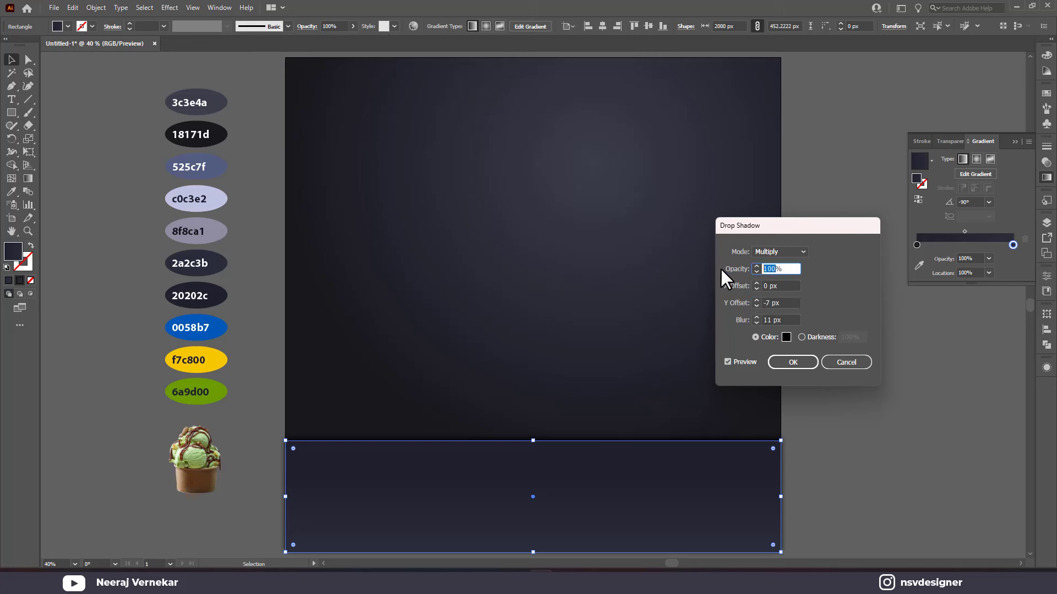
pyautogui.write('75')
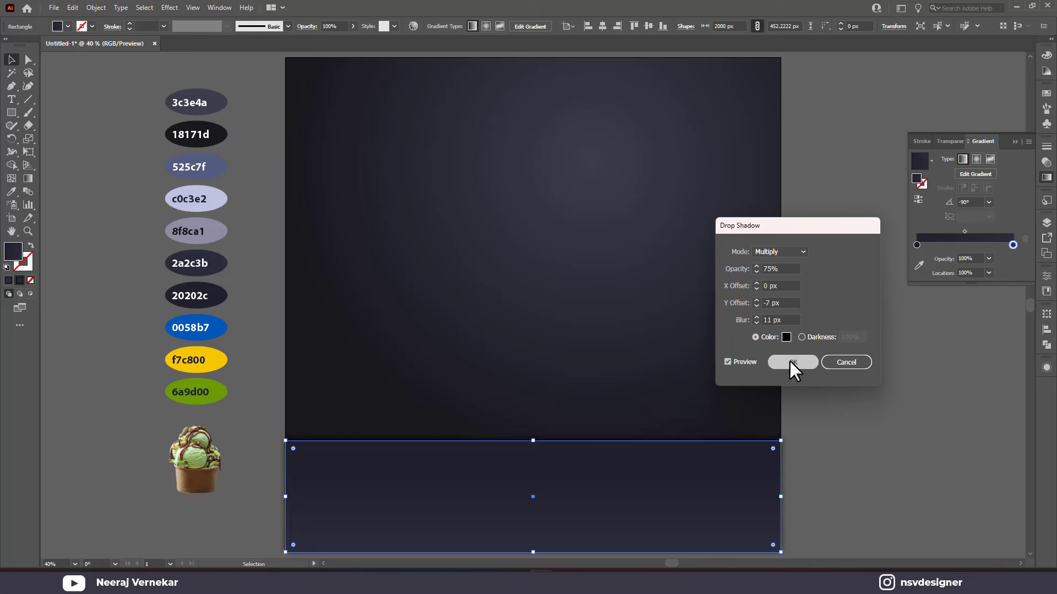
pyautogui.click(792, 361)
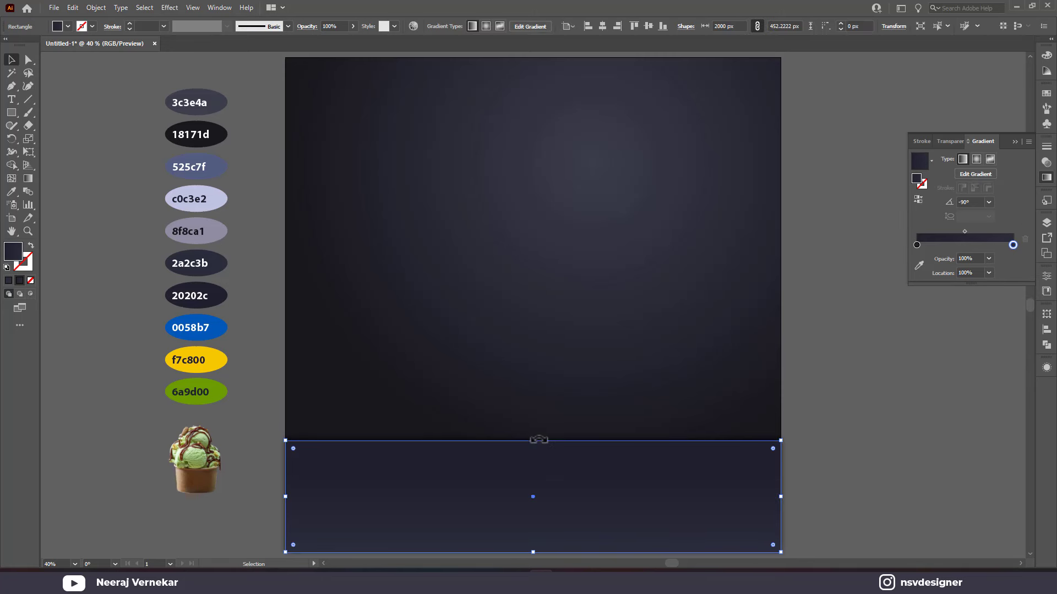
# - Lower the floor strip's top edge slightly, then reselect the background rectangle
pyautogui.moveTo(538, 440); pyautogui.dragTo(538, 452)
pyautogui.click(836, 352)
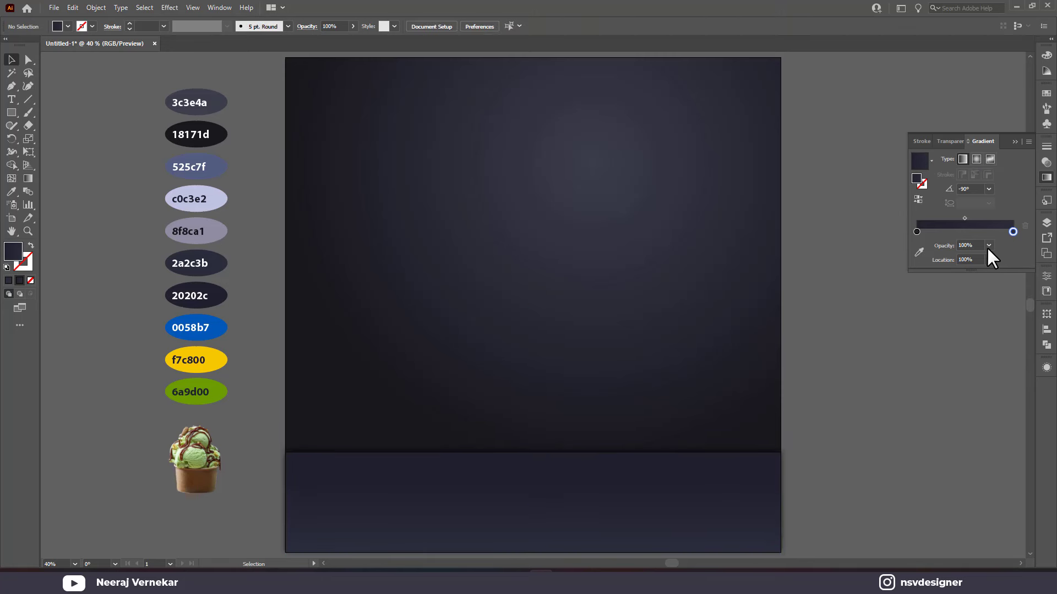
pyautogui.click(1014, 142)
pyautogui.click(543, 473)
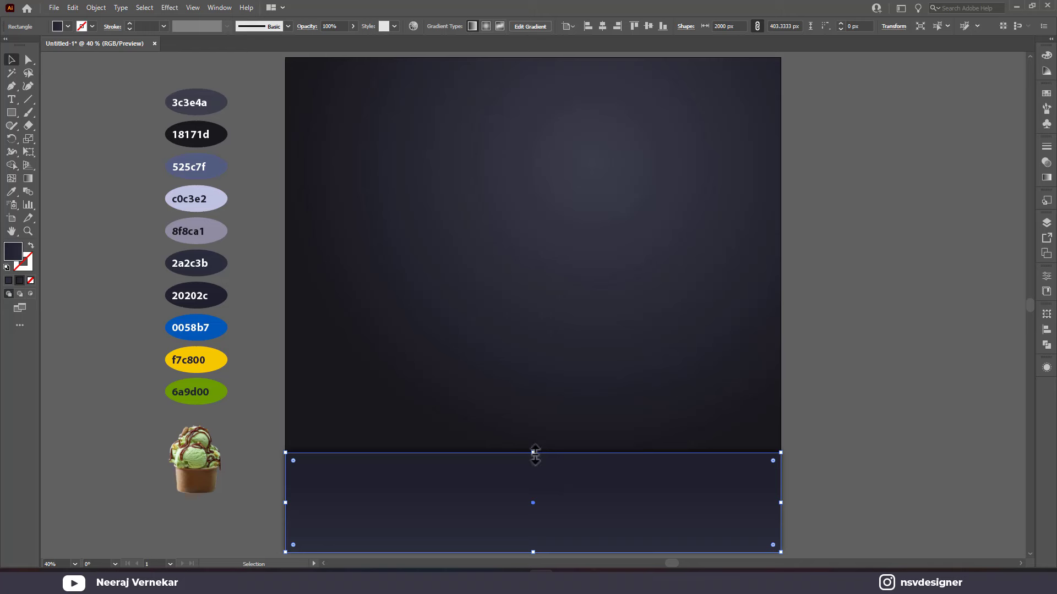
pyautogui.moveTo(533, 453); pyautogui.dragTo(536, 443)
pyautogui.click(870, 378)
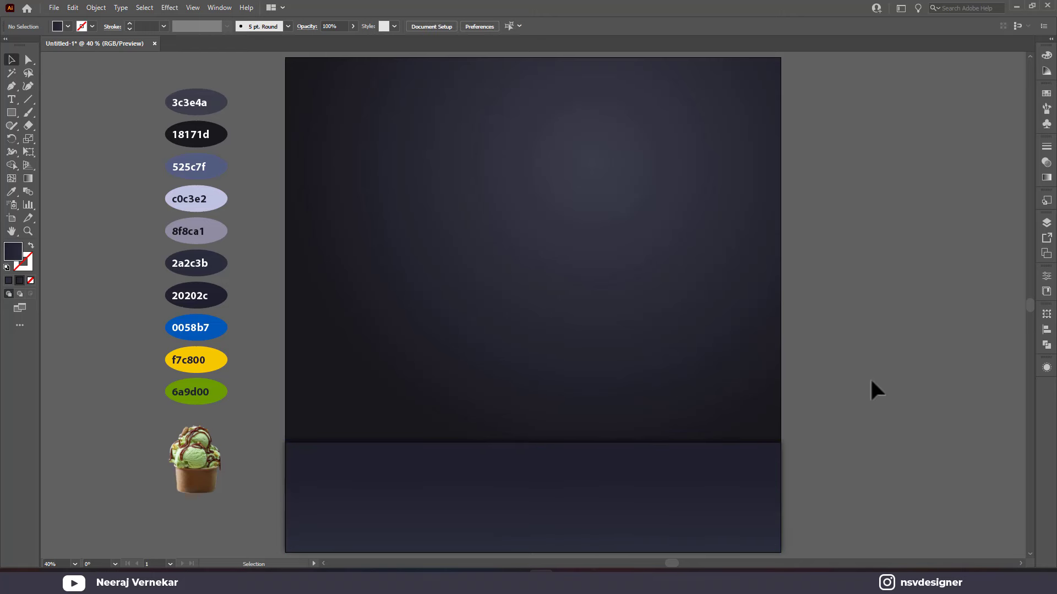
pyautogui.click(675, 345)
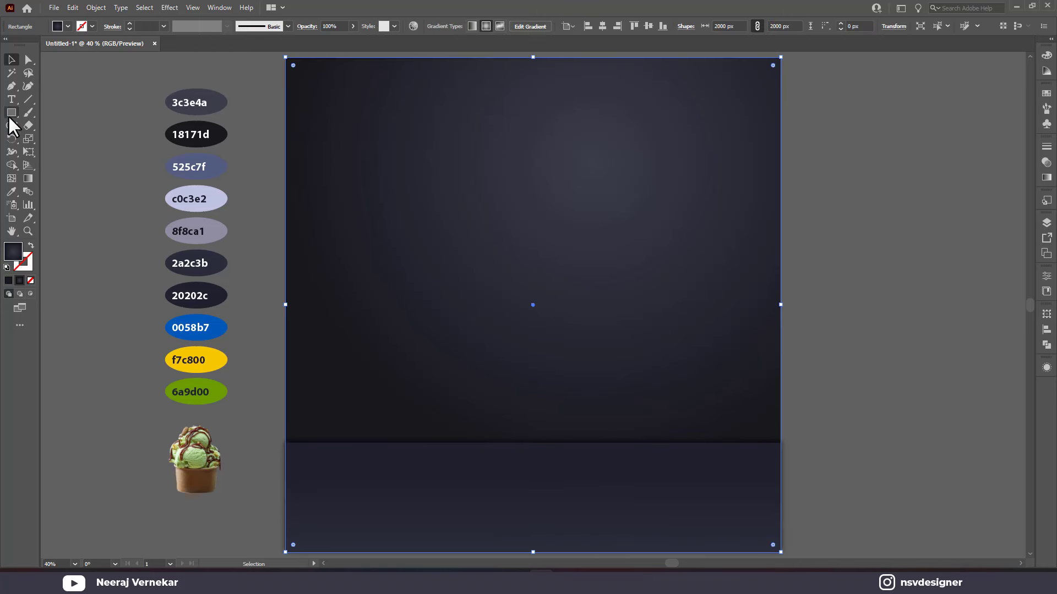
# - Draw a green circle in the upper right of the artboard
pyautogui.moveTo(16, 117); pyautogui.dragTo(69, 139)
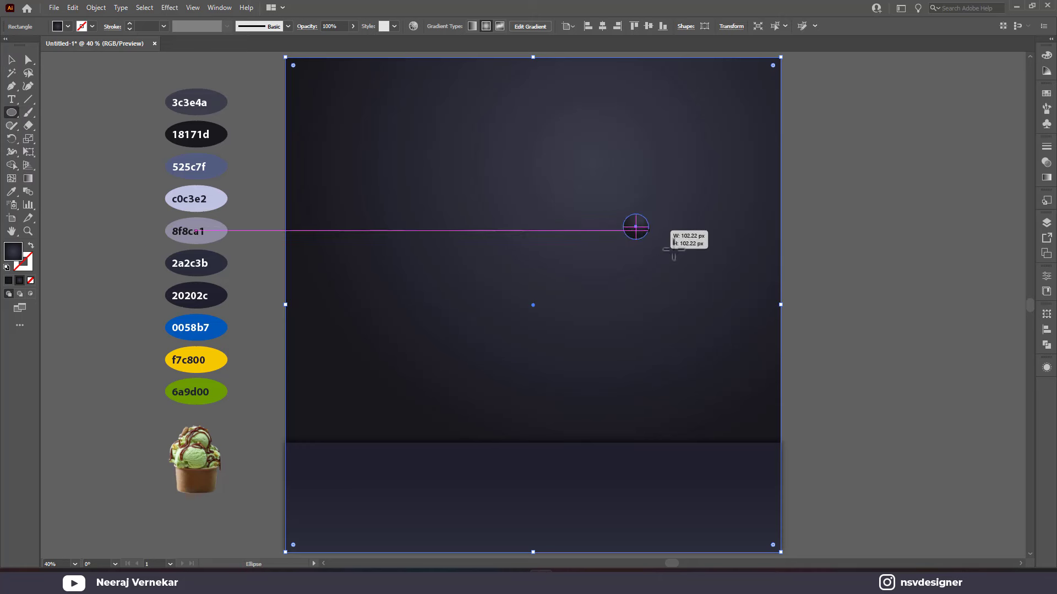
pyautogui.moveTo(636, 227)
pyautogui.mouseDown()
pyautogui.moveTo(707, 278)
pyautogui.moveTo(716, 307)
pyautogui.mouseUp()
pyautogui.click(61, 25)
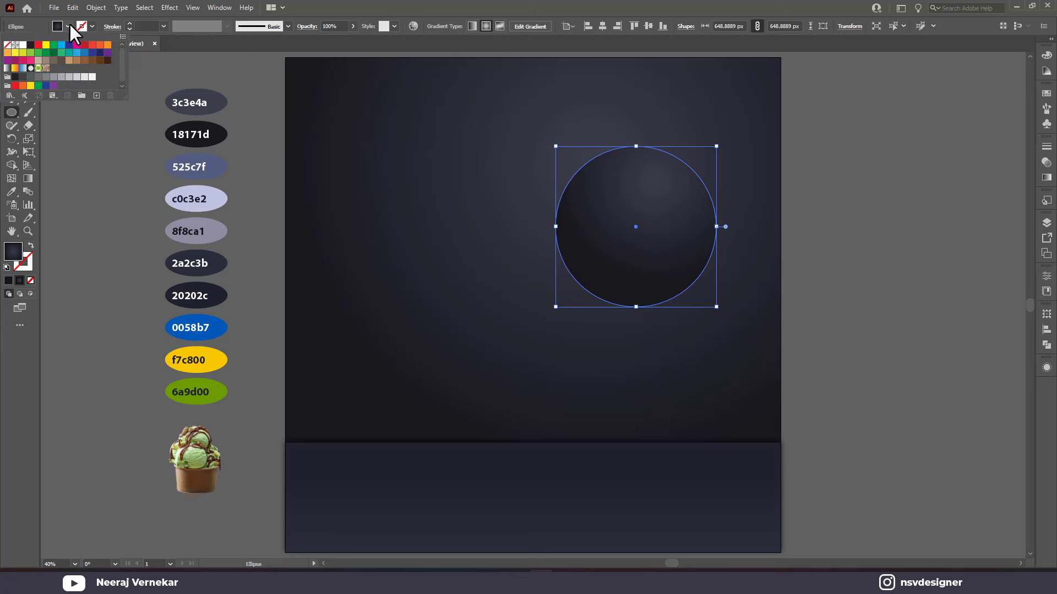
pyautogui.click(61, 26)
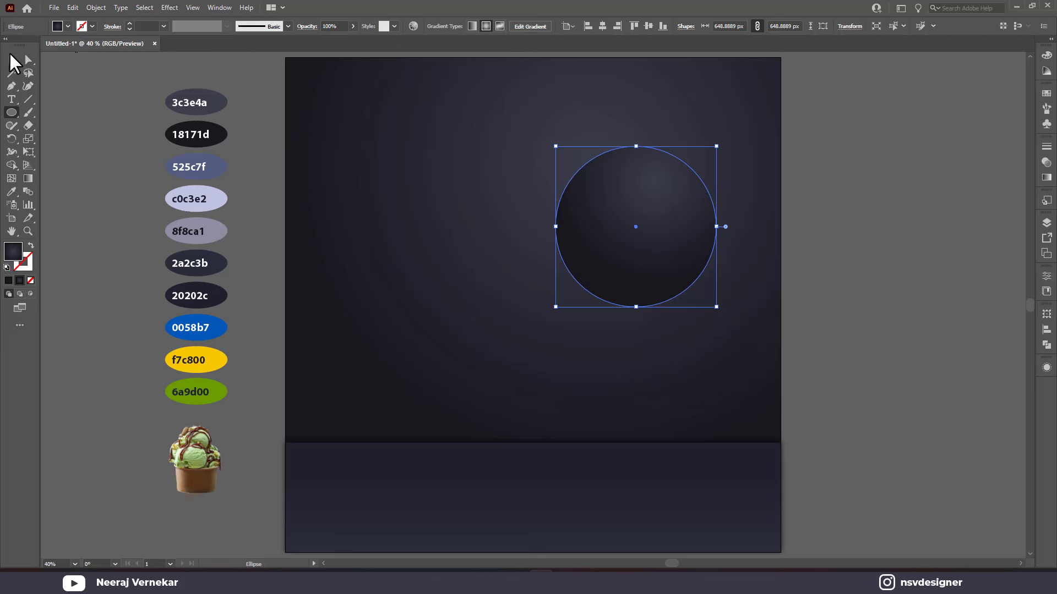
pyautogui.click(68, 27)
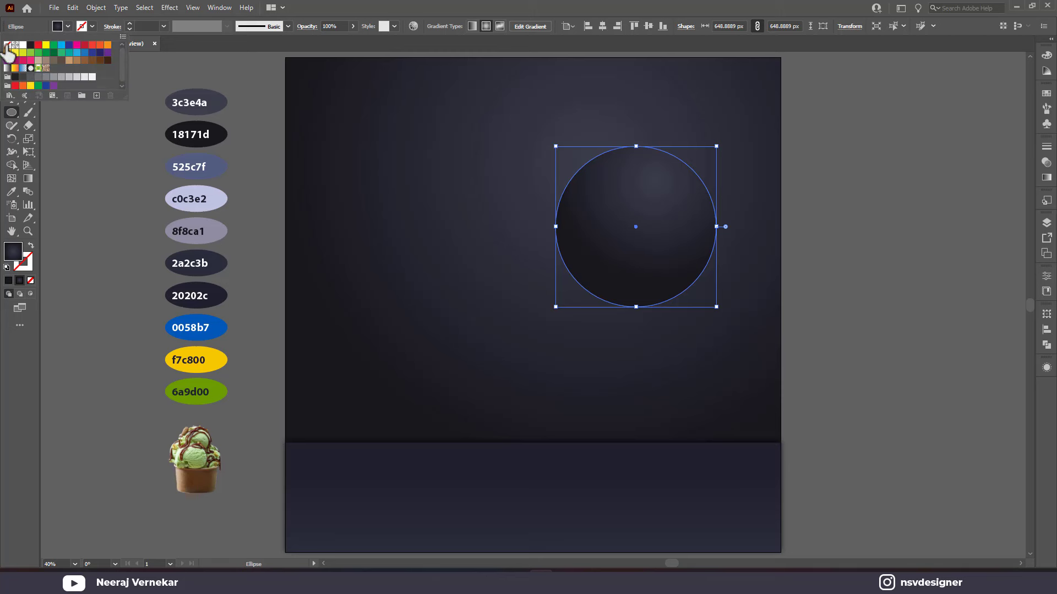
pyautogui.click(38, 52)
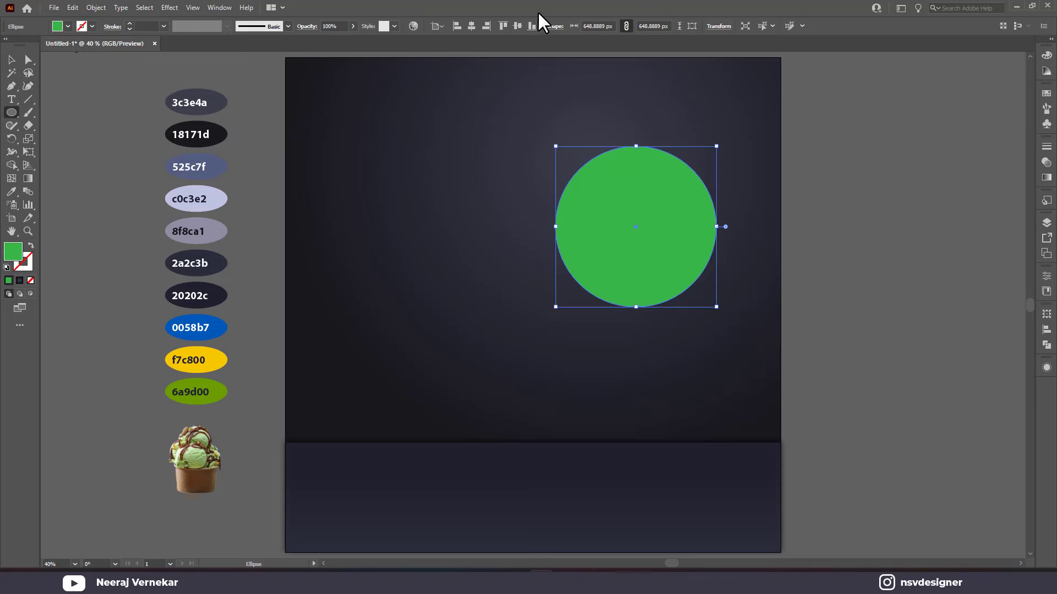
pyautogui.click(682, 175)
pyautogui.press('Escape')
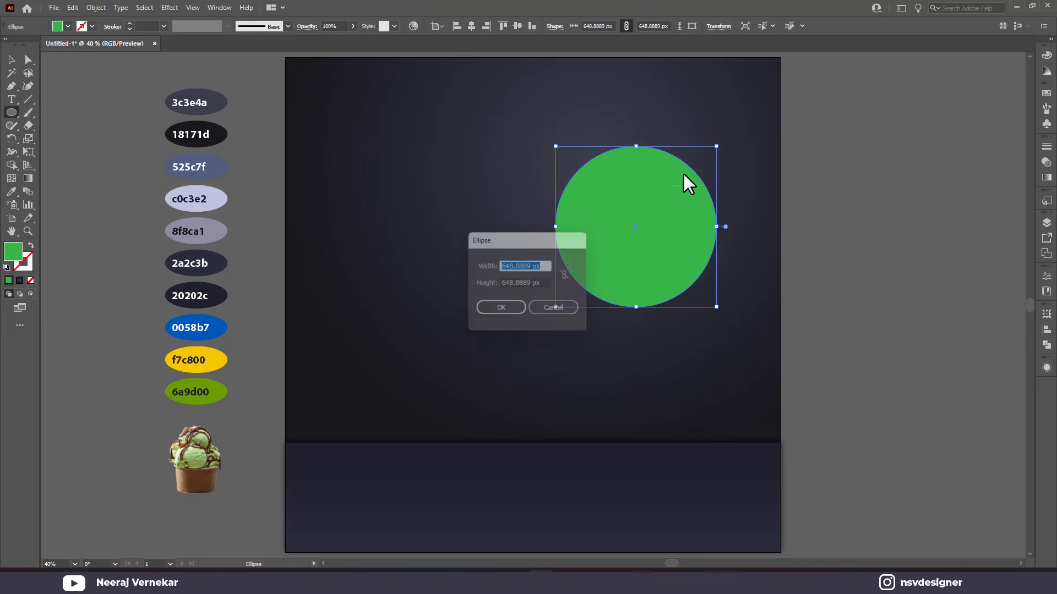
pyautogui.press('v')
pyautogui.click(833, 213)
pyautogui.moveTo(653, 265); pyautogui.dragTo(646, 255)
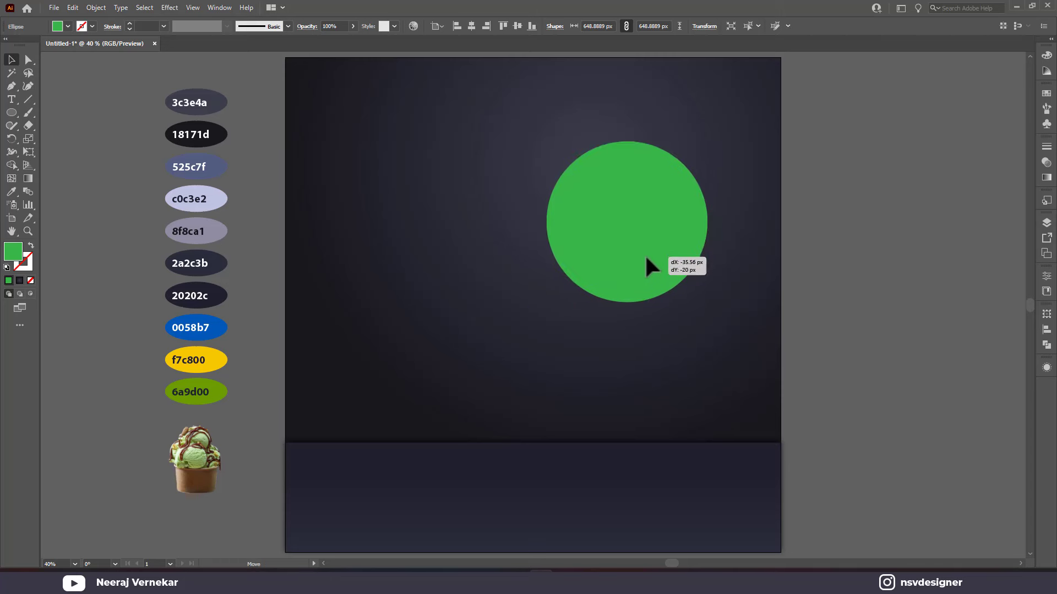
# - Cut the circle out of the background with the Shape Builder tool
pyautogui.click(452, 309)
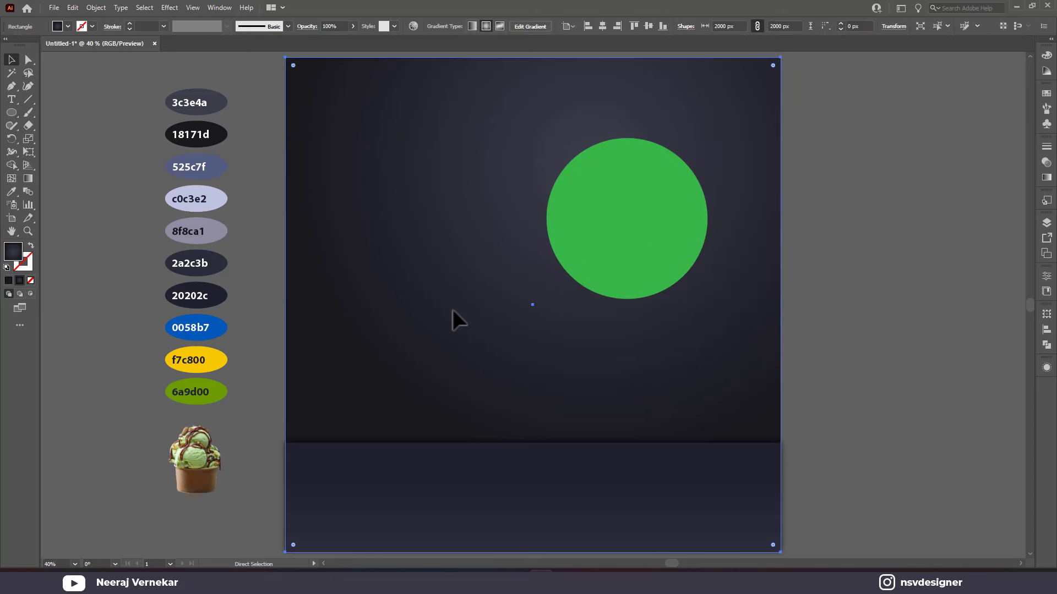
pyautogui.keyDown('shift'); pyautogui.click(641, 229); pyautogui.keyUp('shift')
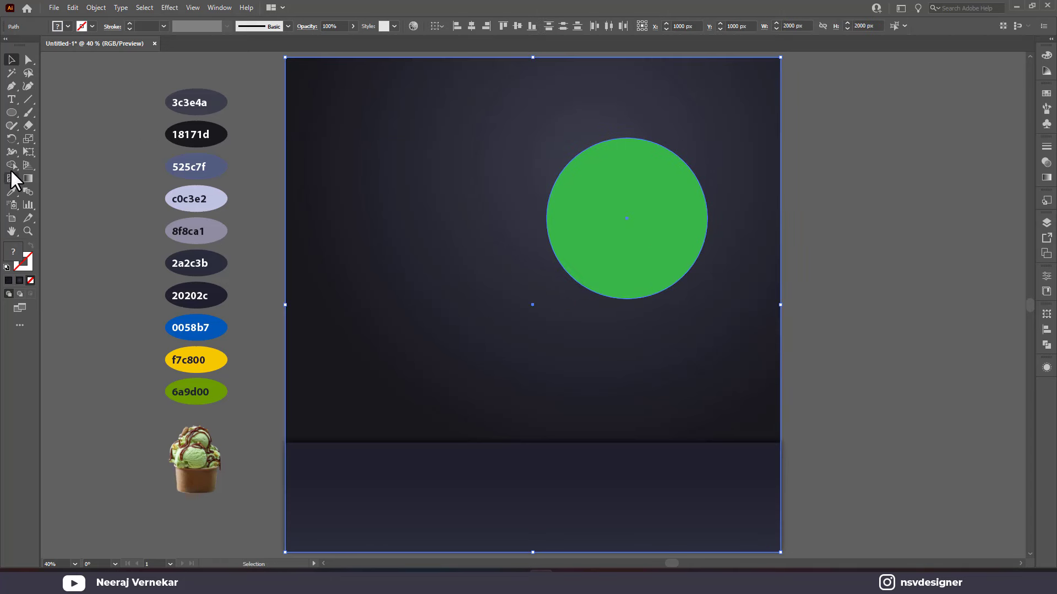
pyautogui.click(11, 165)
pyautogui.keyDown('alt'); pyautogui.click(589, 264); pyautogui.keyUp('alt')
pyautogui.press('v')
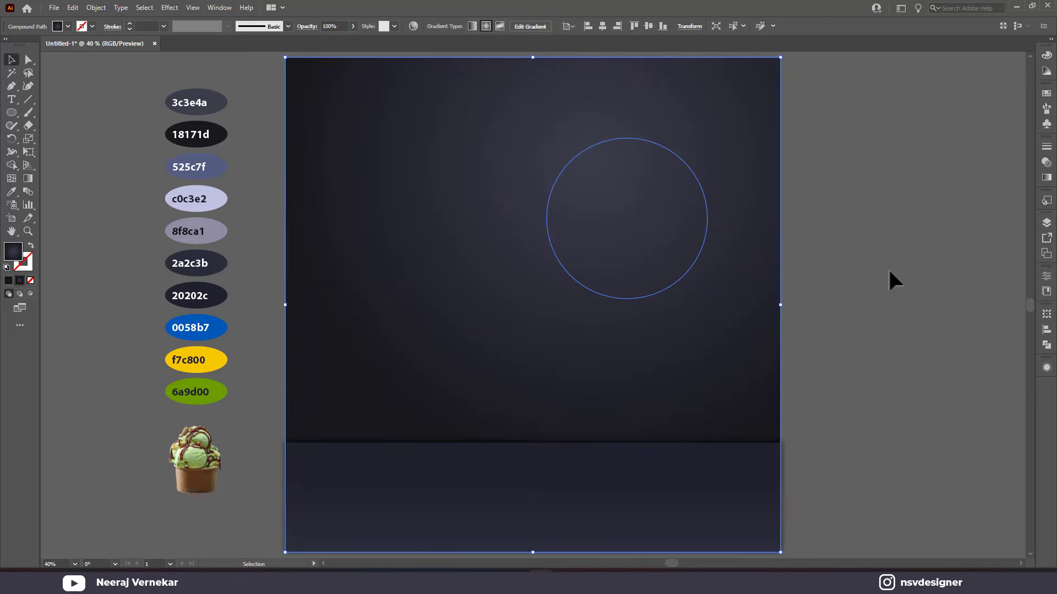
pyautogui.click(887, 268)
# - Add a 100% opacity drop shadow to the cut-out background
pyautogui.click(744, 384)
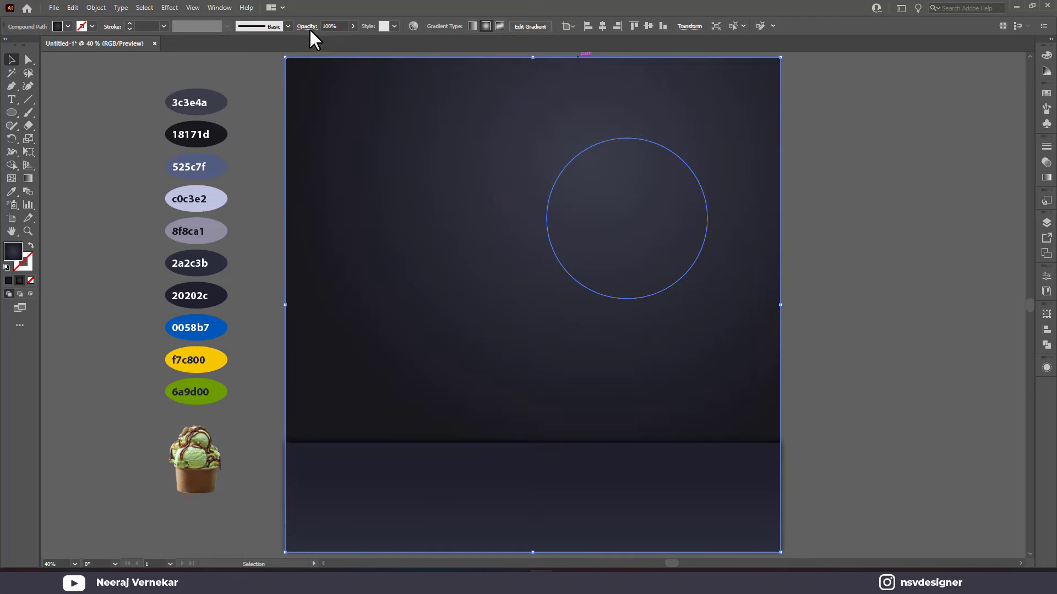
pyautogui.click(177, 8)
pyautogui.moveTo(184, 132)
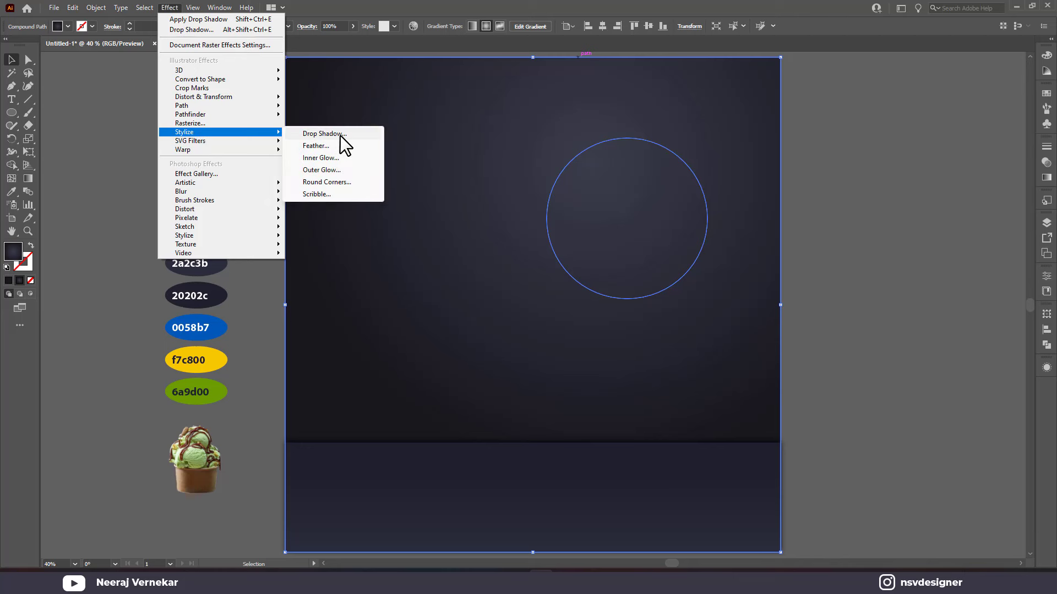
pyautogui.click(340, 135)
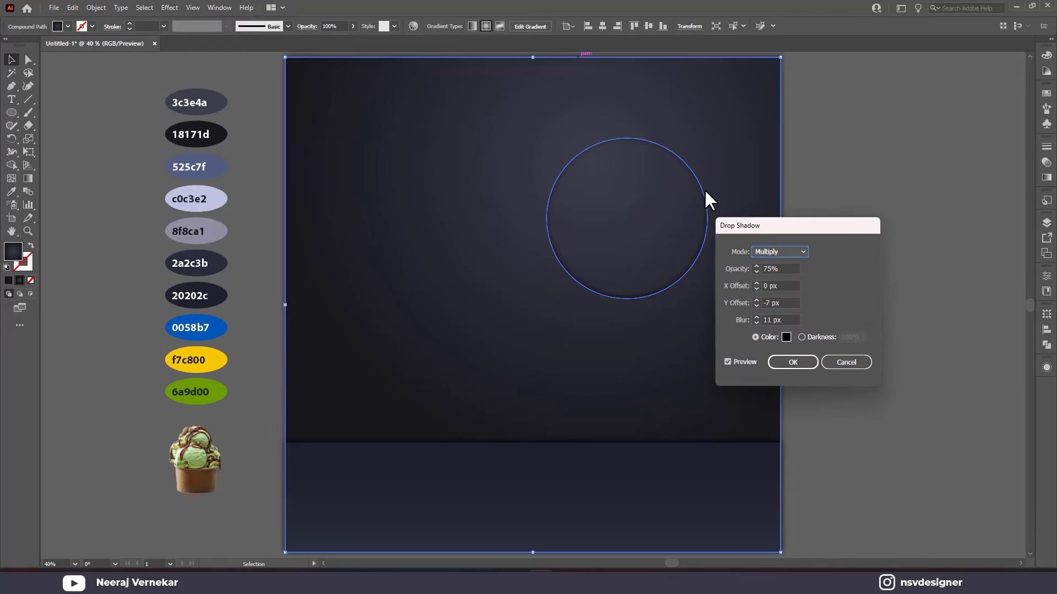
pyautogui.doubleClick(774, 268)
pyautogui.write('100')
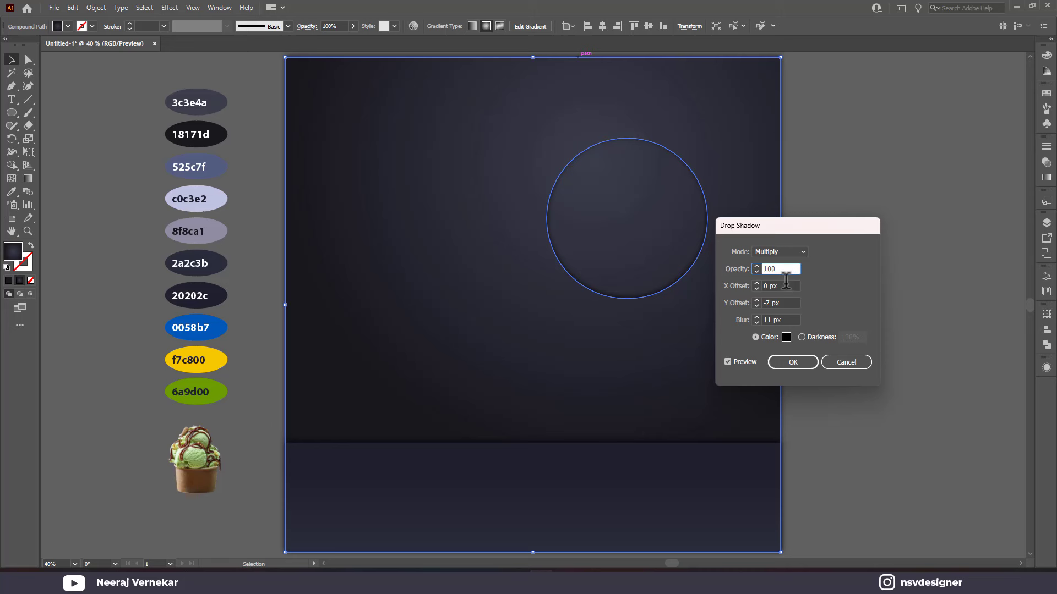
pyautogui.press('Tab')
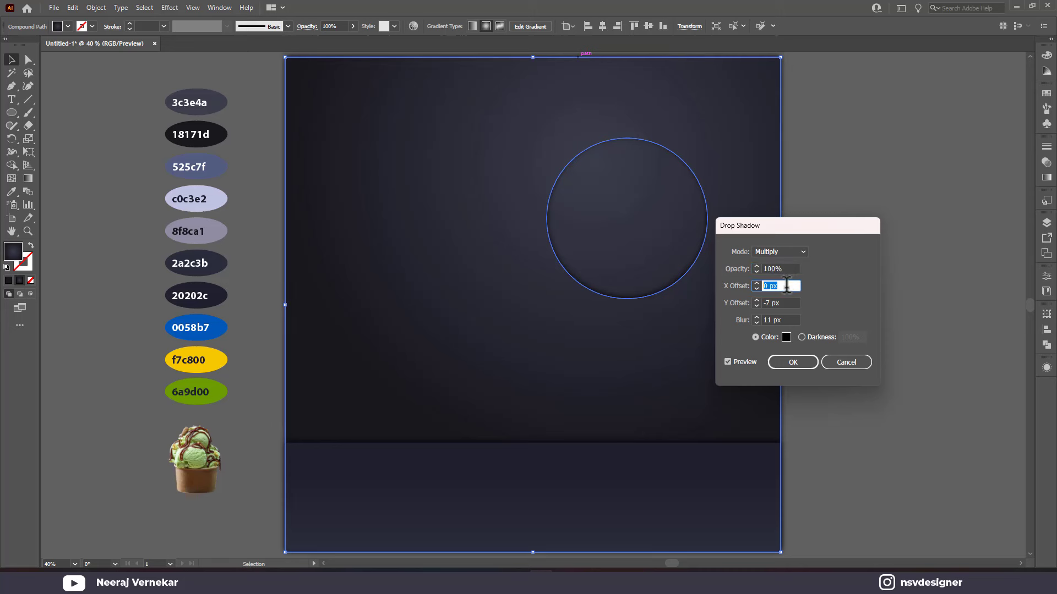
pyautogui.write('0')
pyautogui.press('Tab')
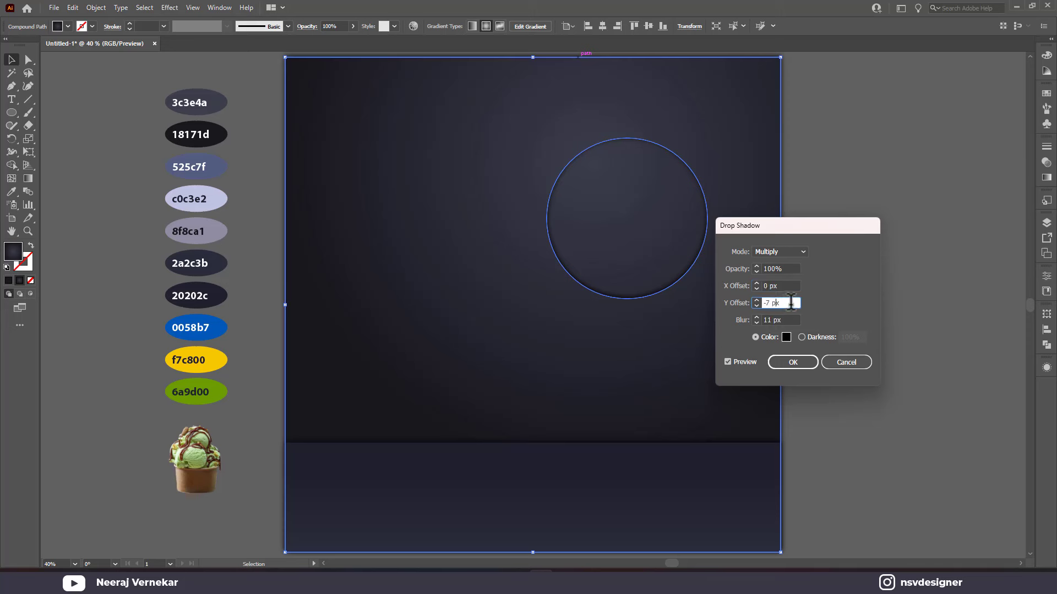
pyautogui.write('17')
pyautogui.click(727, 362)
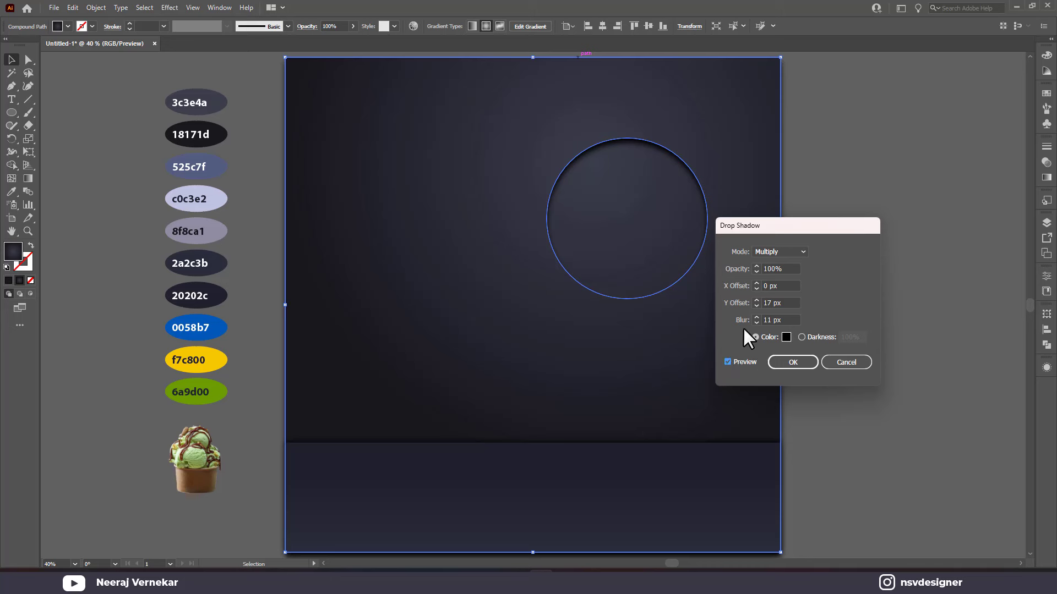
pyautogui.click(755, 317)
pyautogui.click(781, 365)
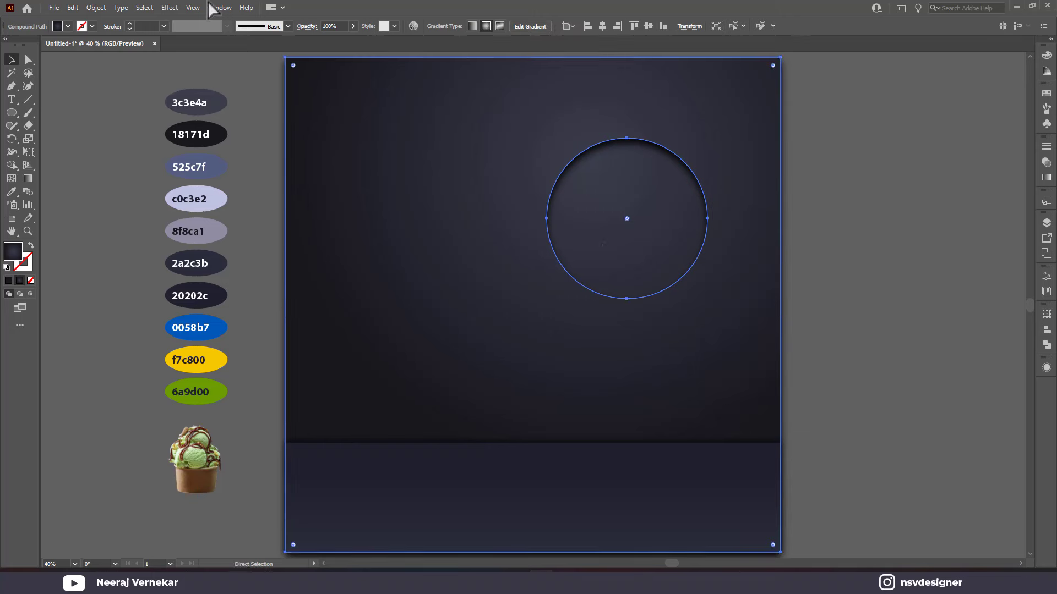
# - Edit the drop shadow from the Appearance panel to a 10 px X offset
pyautogui.click(1047, 367)
pyautogui.click(951, 438)
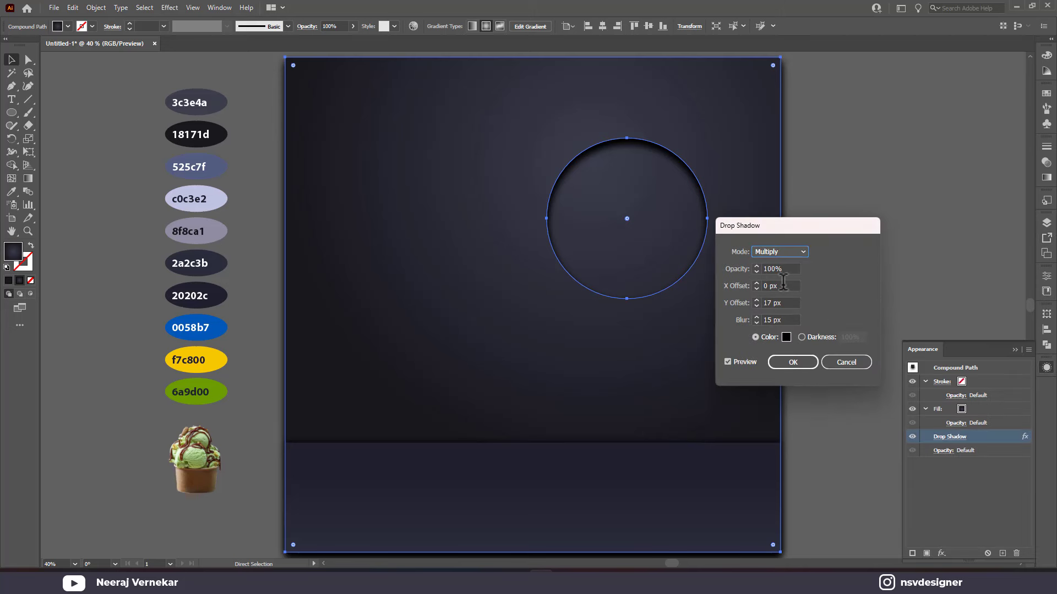
pyautogui.moveTo(786, 285); pyautogui.dragTo(724, 278)
pyautogui.write('10')
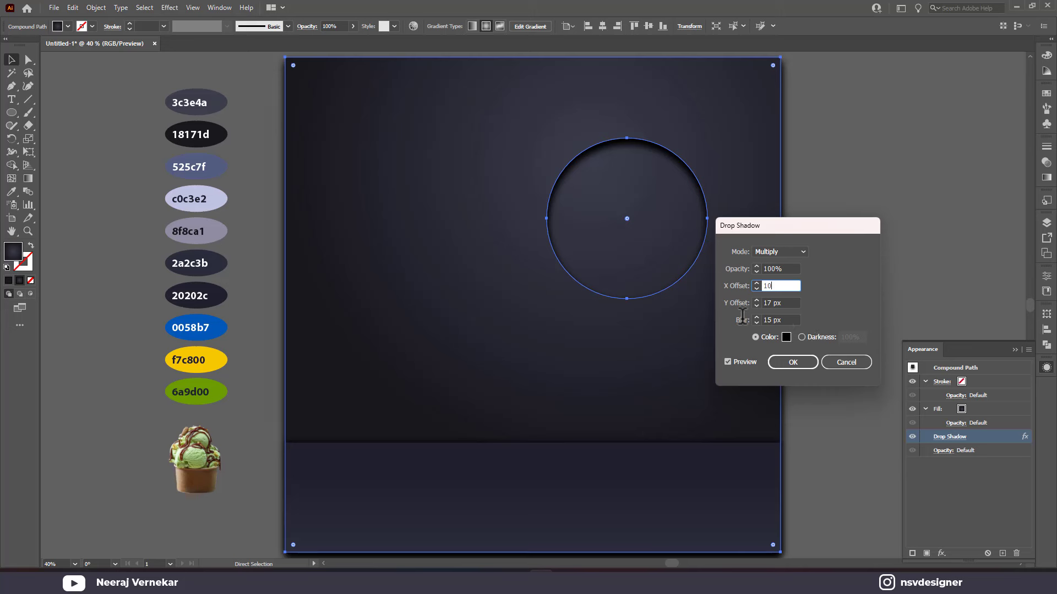
pyautogui.press('Tab')
pyautogui.press('Tab')
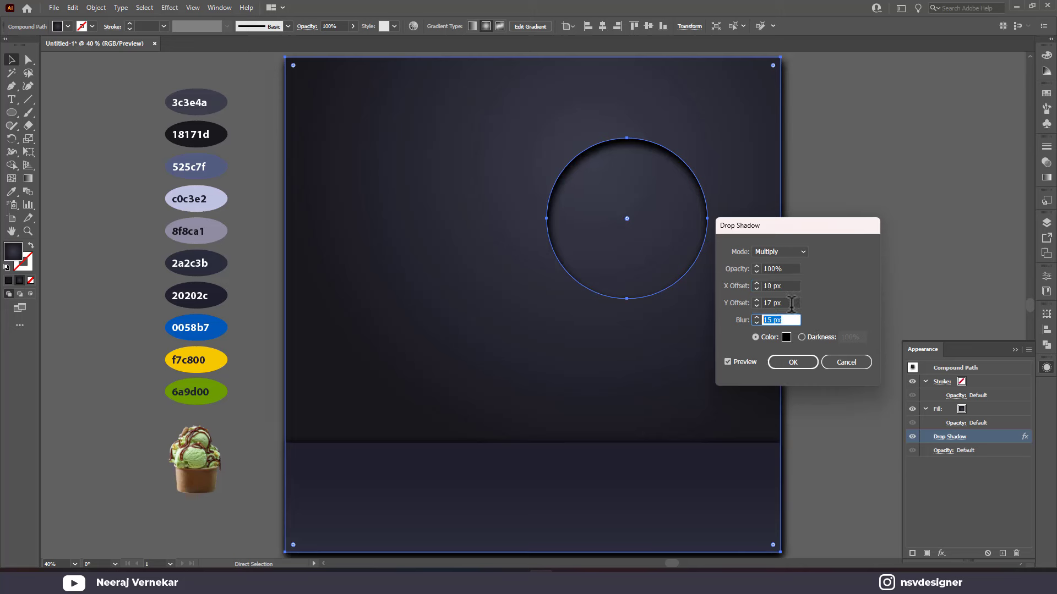
pyautogui.write('11')
pyautogui.click(790, 303)
pyautogui.write('0')
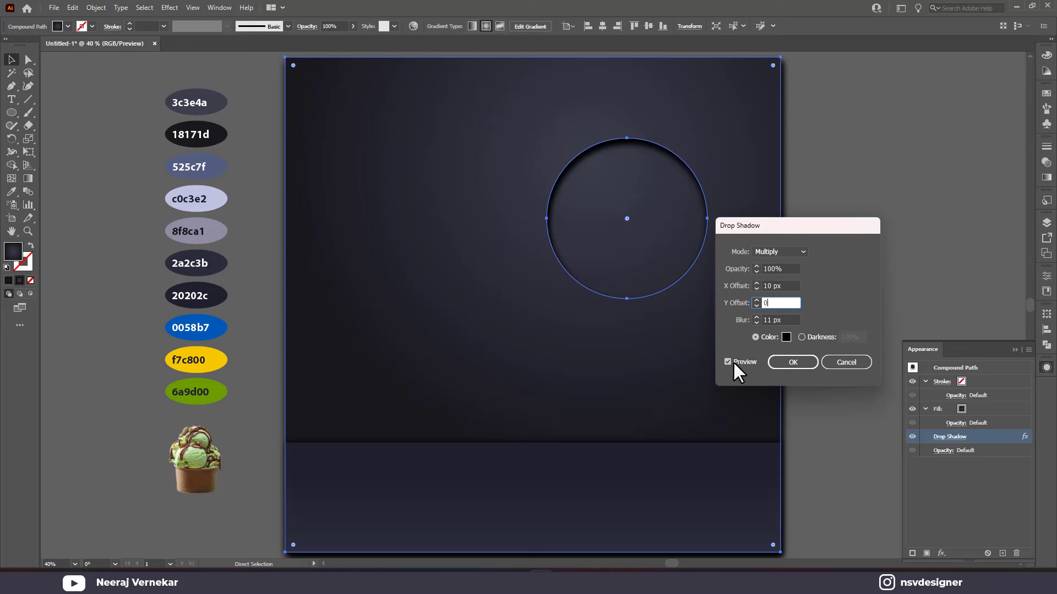
pyautogui.click(727, 362)
pyautogui.click(792, 362)
# - Create a 2000 × 2000 px square
pyautogui.click(871, 325)
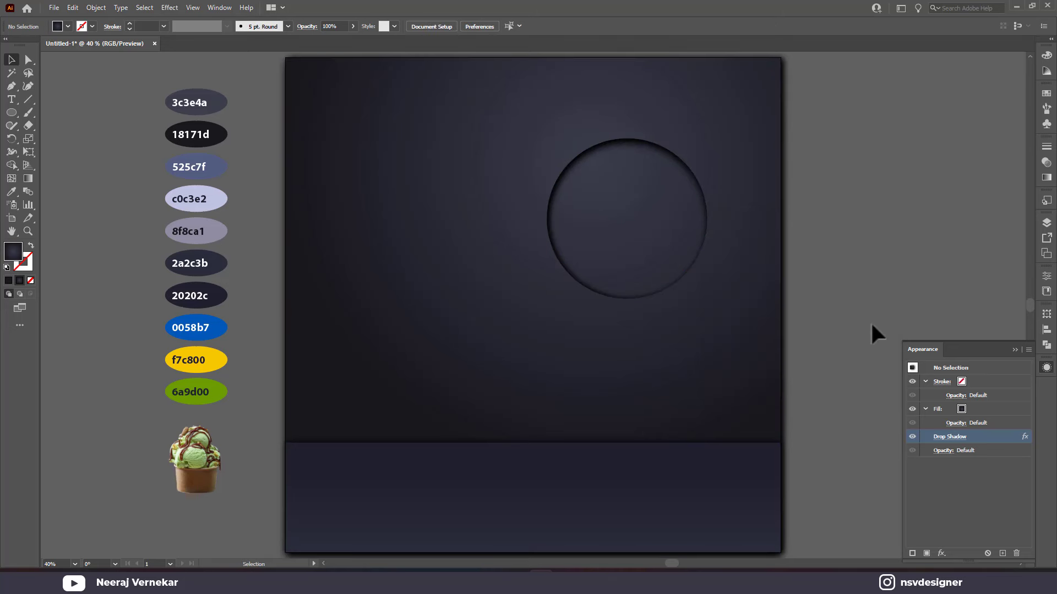
pyautogui.click(1014, 350)
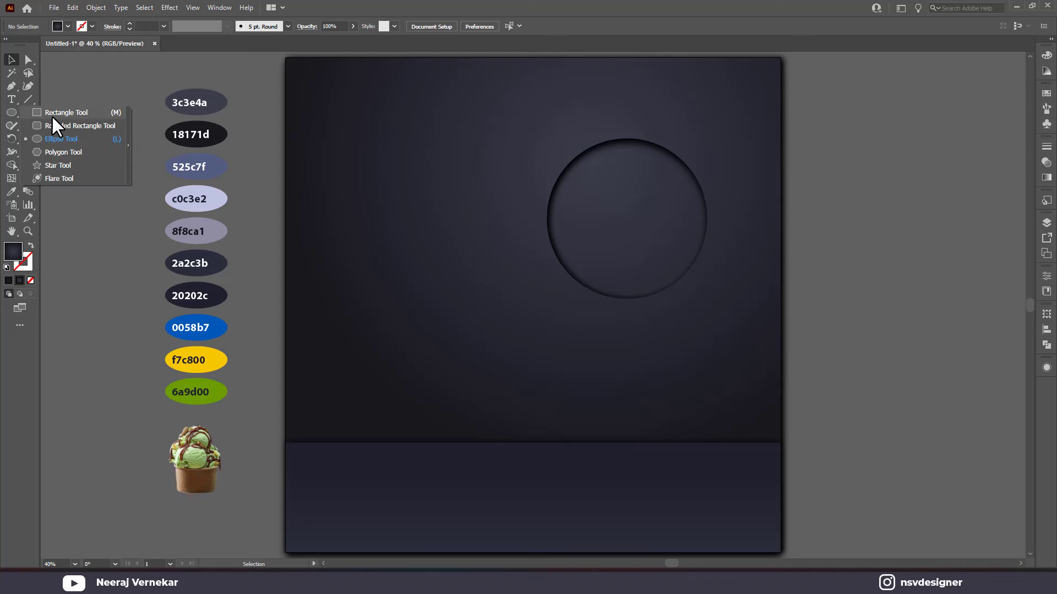
pyautogui.moveTo(11, 112); pyautogui.dragTo(52, 115)
pyautogui.click(442, 141)
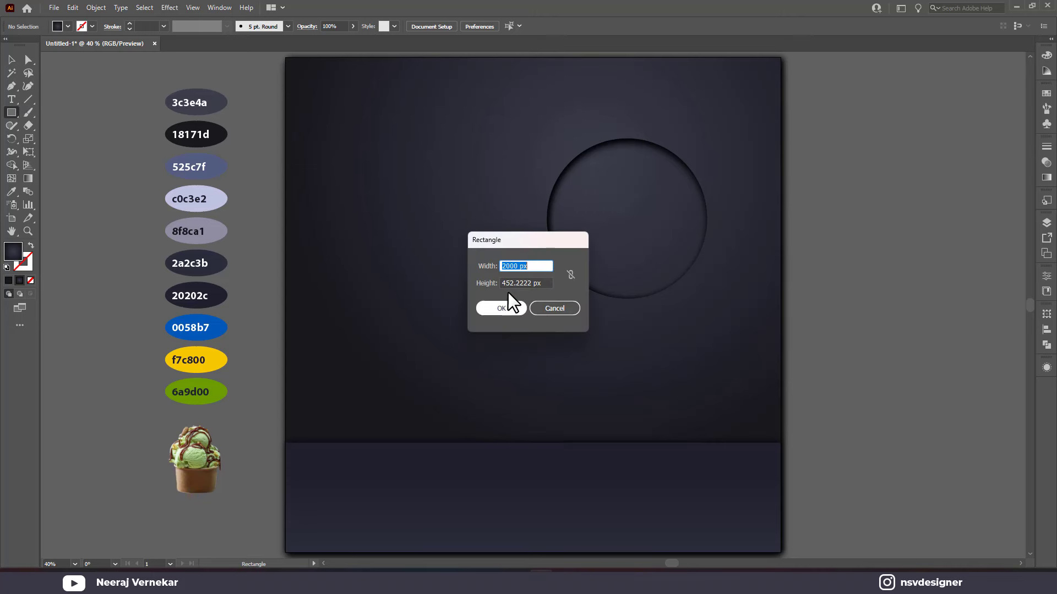
pyautogui.click(540, 283)
pyautogui.doubleClick(539, 283)
pyautogui.write('2000')
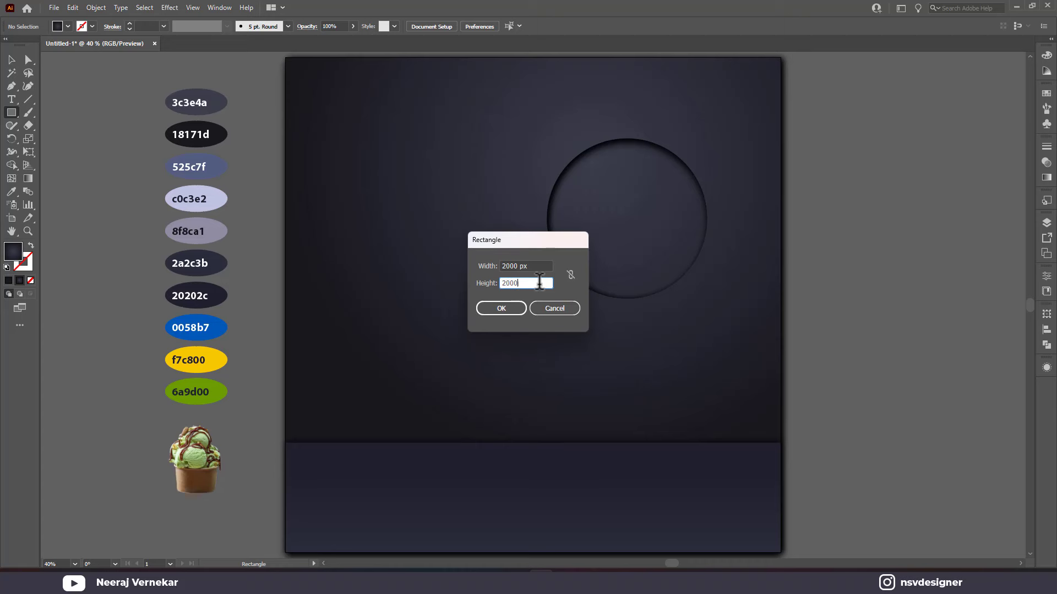
pyautogui.click(514, 309)
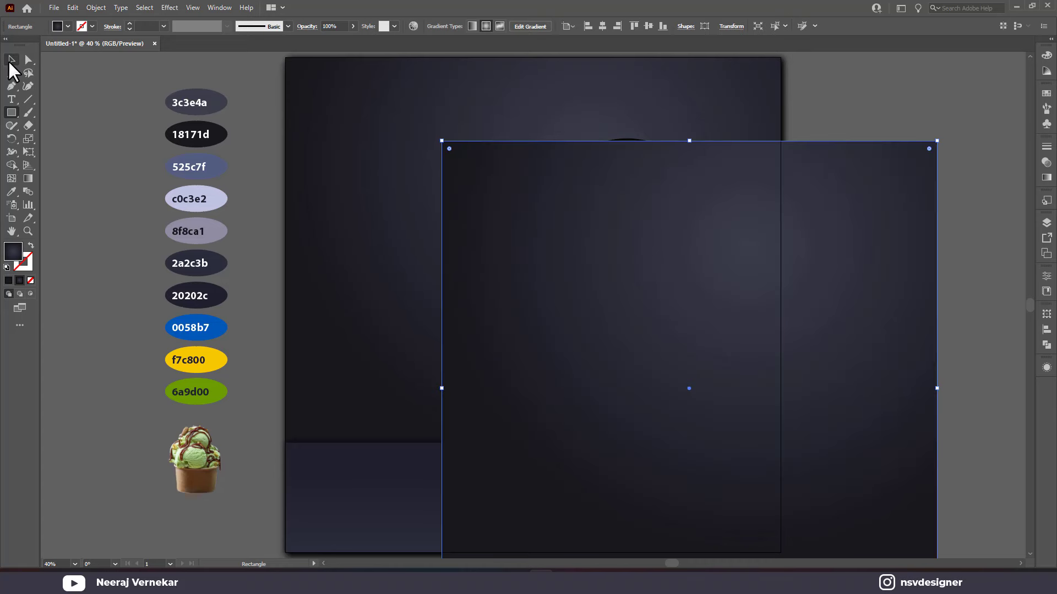
# - Fill the square blue, centre it on the artboard, and make it a clipping mask
pyautogui.click(67, 26)
pyautogui.click(61, 44)
pyautogui.click(471, 26)
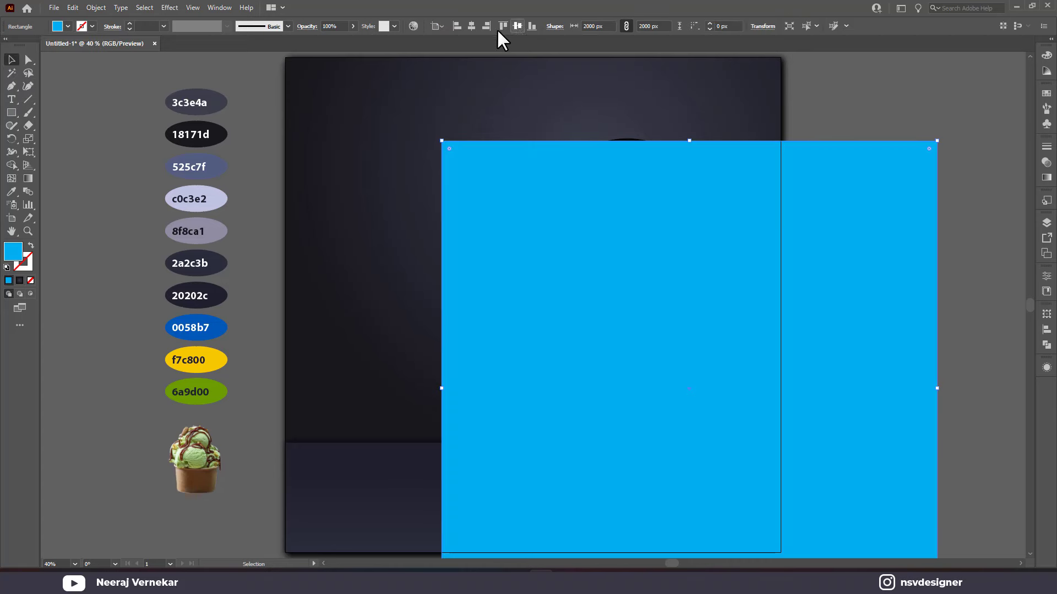
pyautogui.click(517, 26)
pyautogui.hotkey('ctrl', '0')
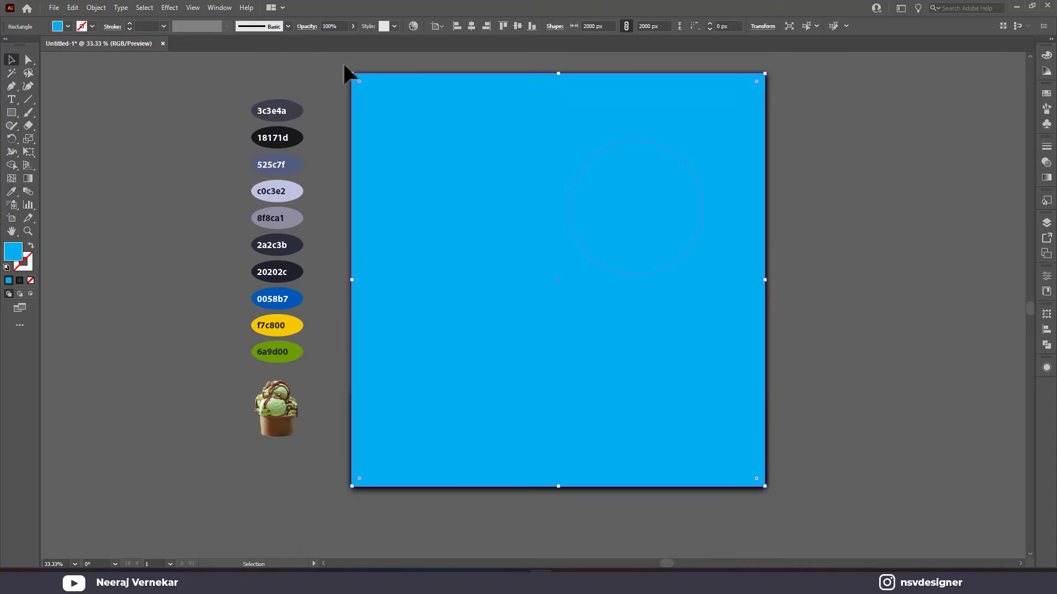
pyautogui.rightClick(694, 250)
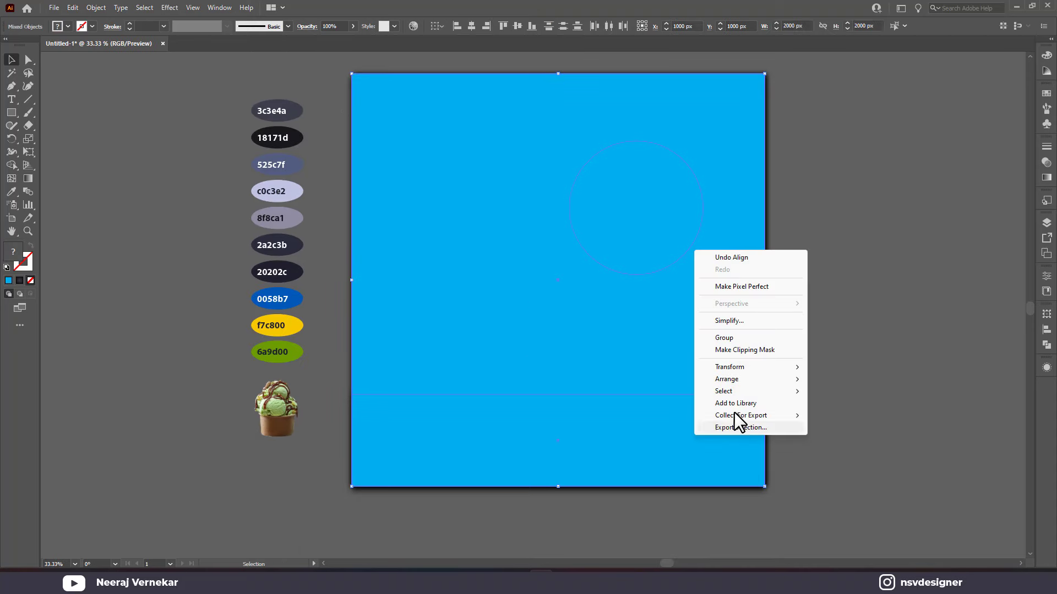
pyautogui.click(730, 352)
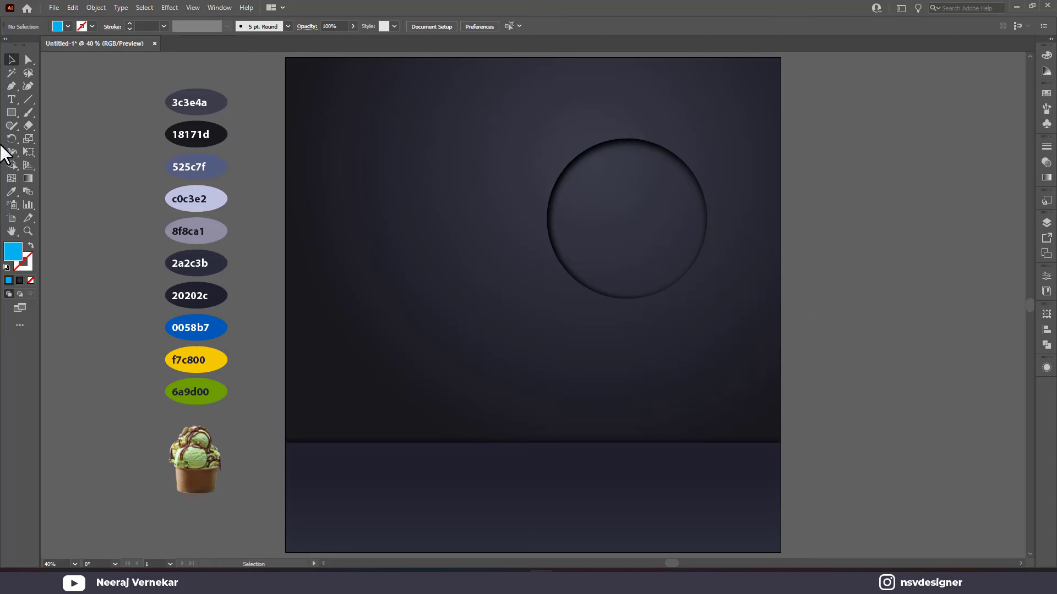
# - Draw a small rectangle below the circle and apply 3D Revolve to it
pyautogui.click(11, 112)
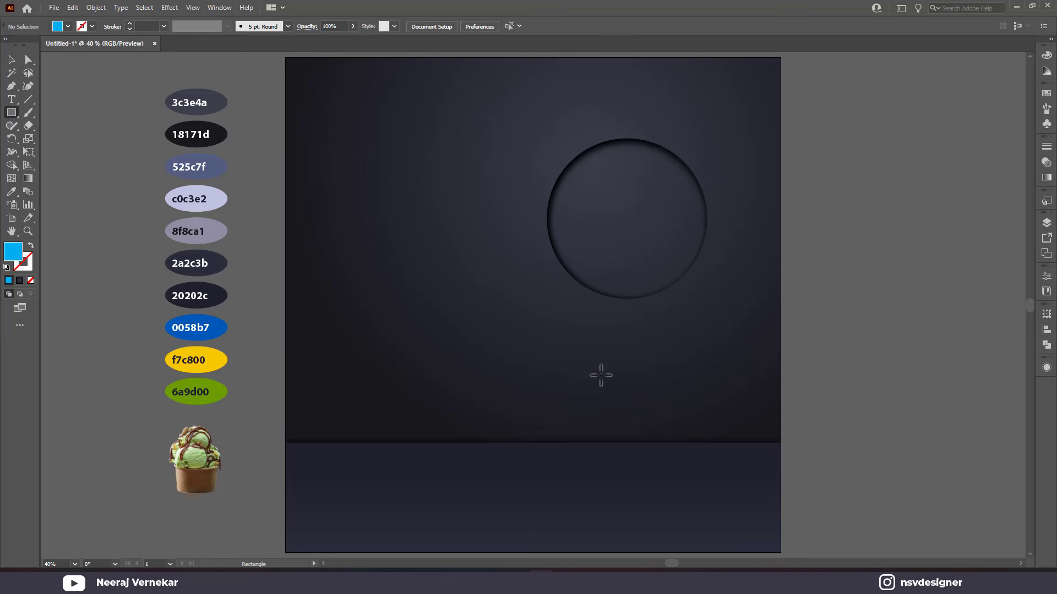
pyautogui.moveTo(599, 373); pyautogui.dragTo(664, 395)
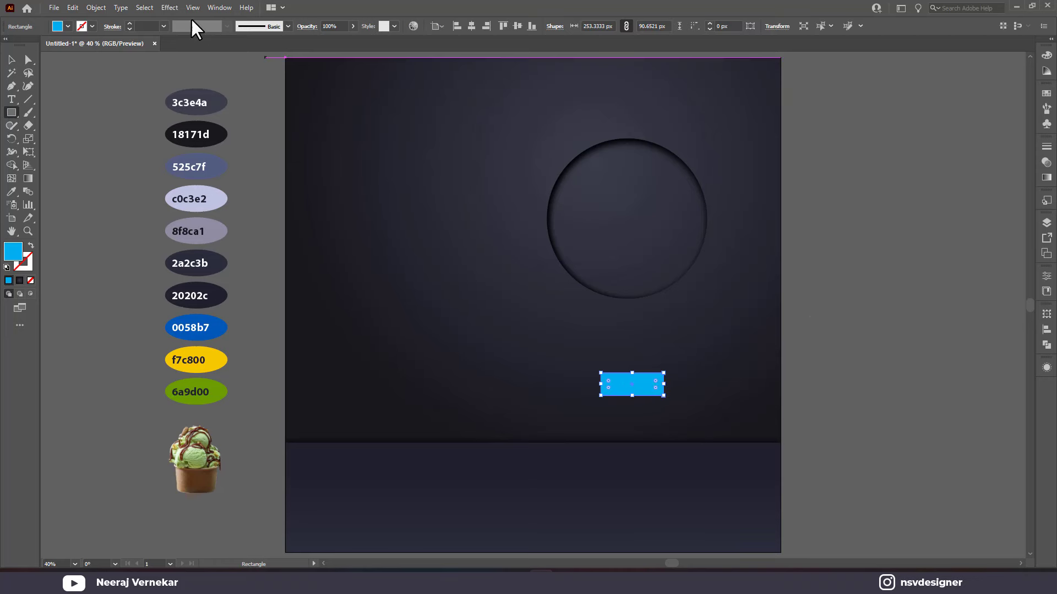
pyautogui.click(163, 6)
pyautogui.moveTo(219, 70)
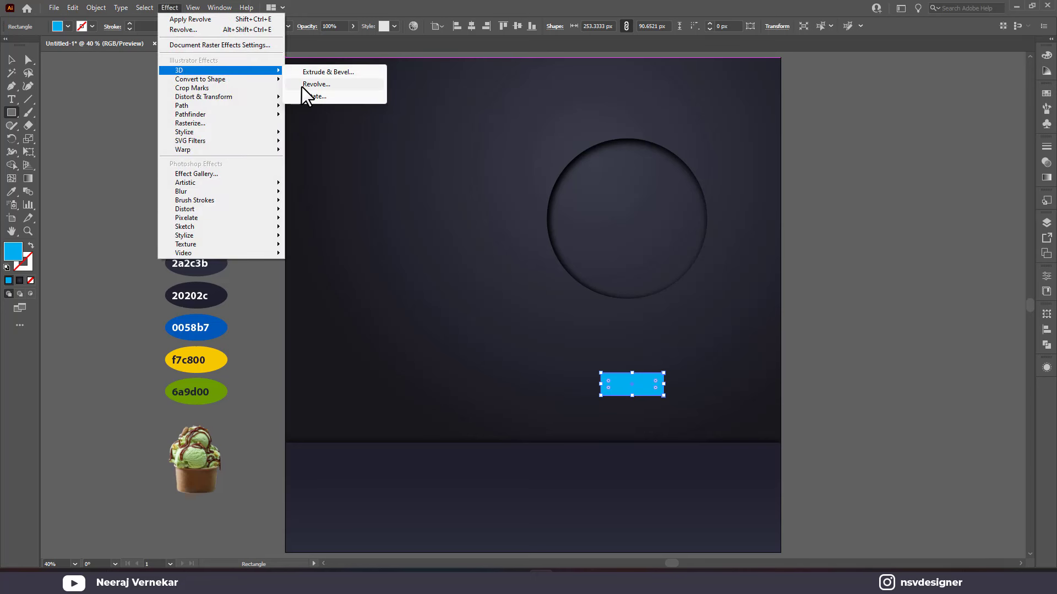
pyautogui.click(302, 85)
# - Set the revolve rotation to -16°, -30° and 8° and confirm
pyautogui.press('Tab')
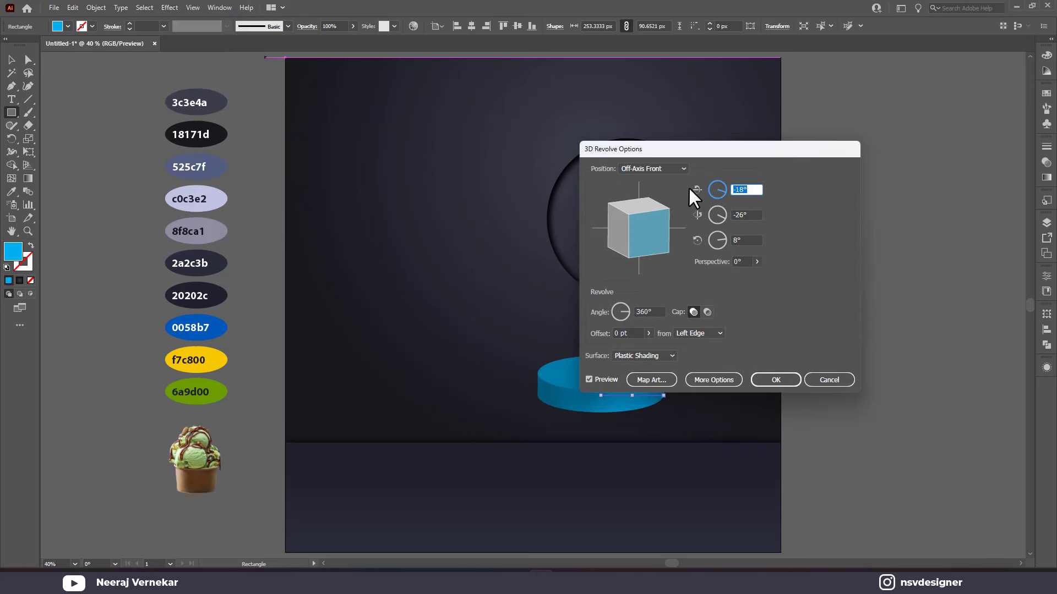
pyautogui.write('16')
pyautogui.press('Tab')
pyautogui.write('-')
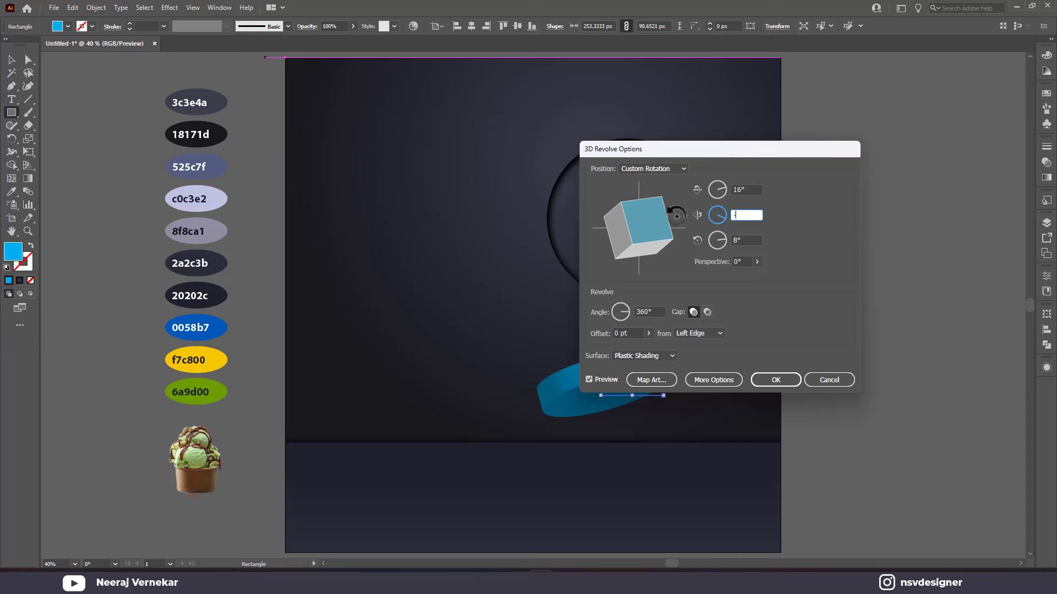
pyautogui.write('30')
pyautogui.click(604, 380)
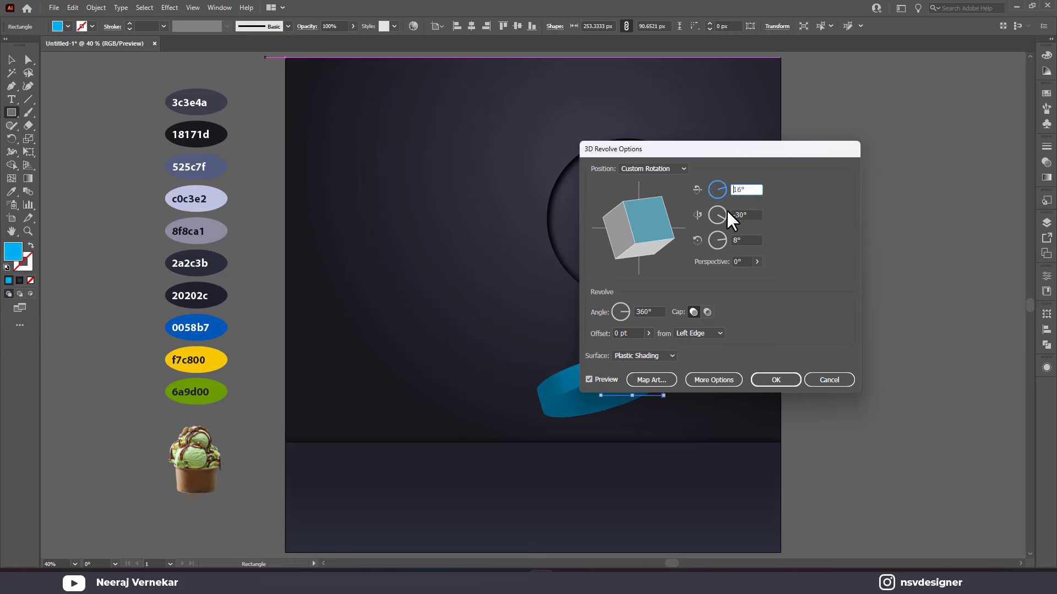
pyautogui.click(597, 379)
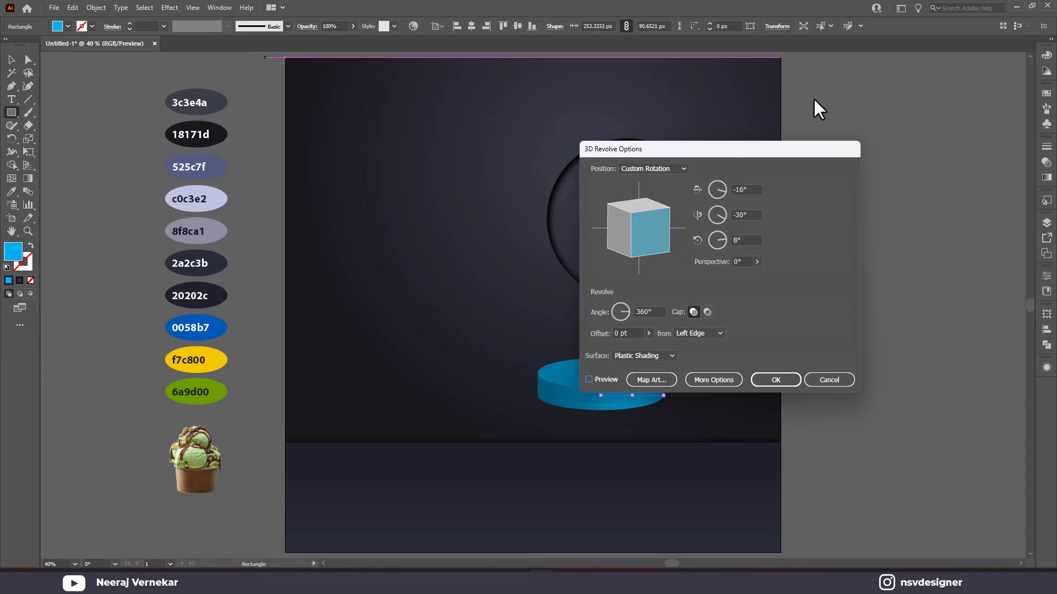
pyautogui.moveTo(823, 149); pyautogui.dragTo(924, 144)
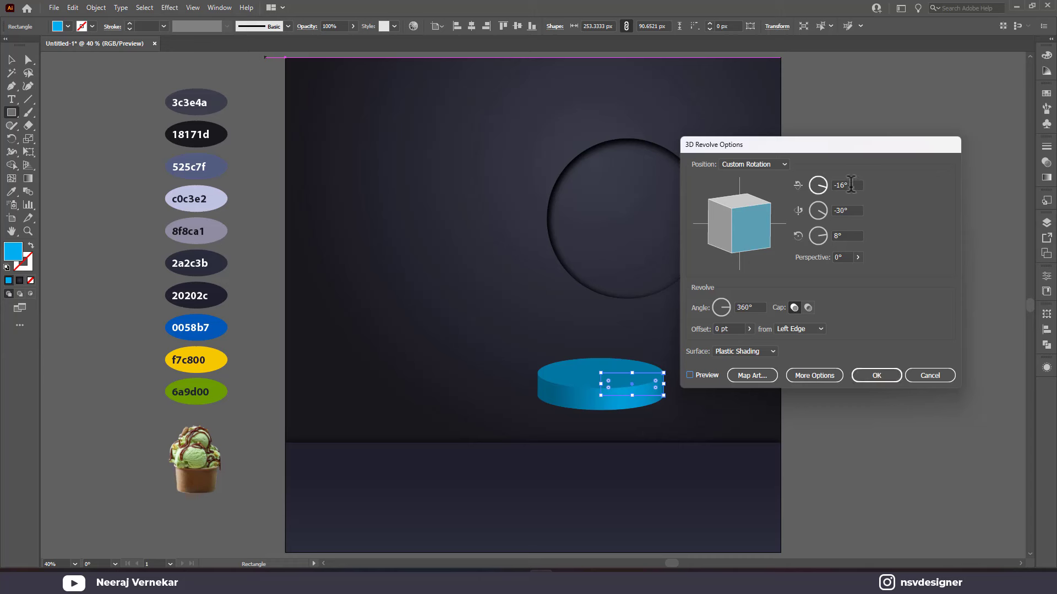
pyautogui.press('Tab')
pyautogui.press('Tab')
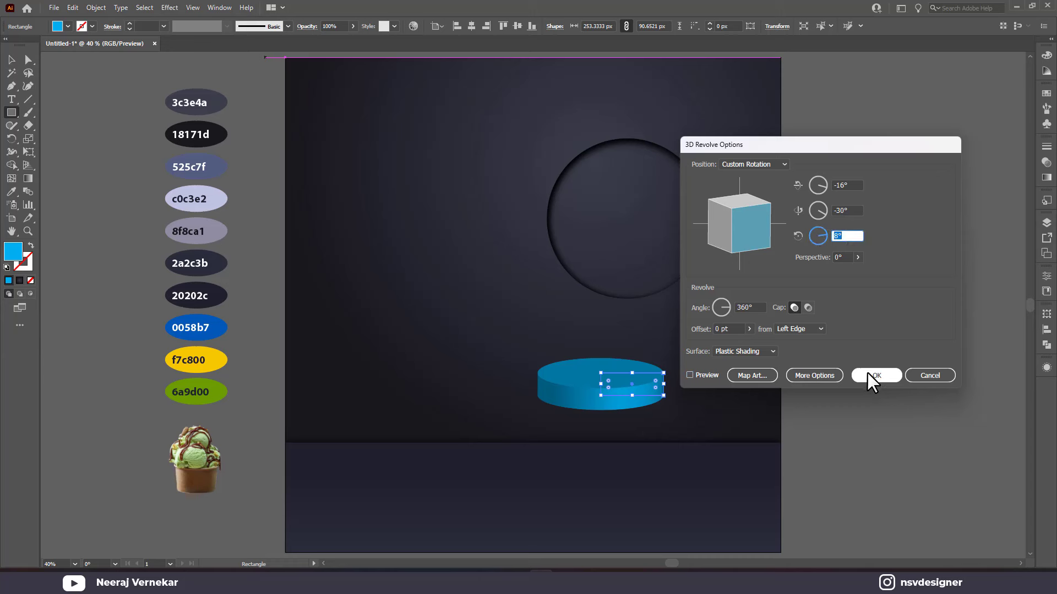
pyautogui.click(867, 373)
# - Move the cylinder onto the floor strip and enlarge it to about 437.6 × 144.15 px
pyautogui.click(12, 59)
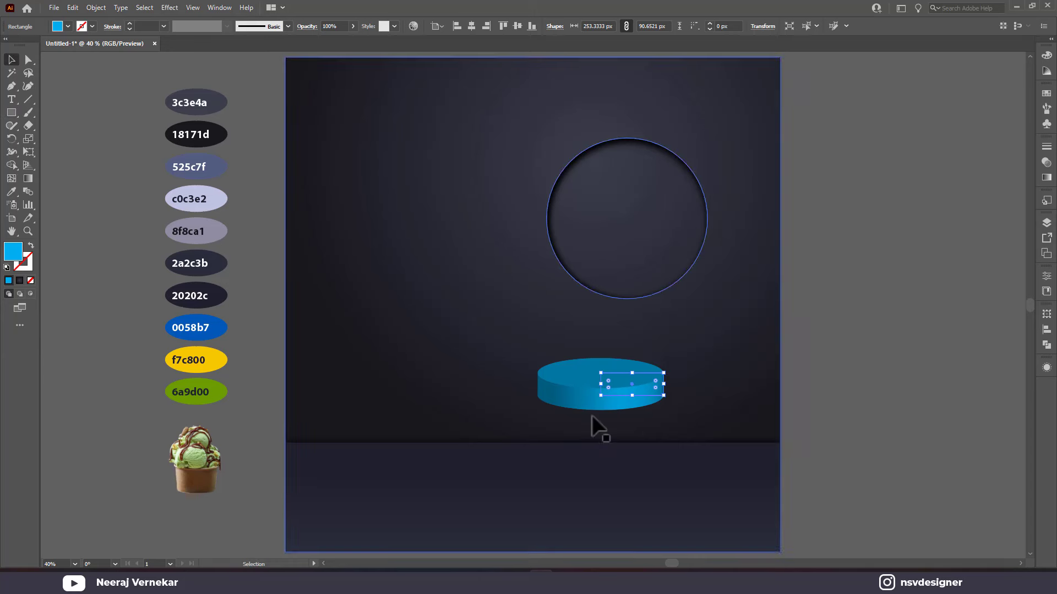
pyautogui.moveTo(659, 398); pyautogui.dragTo(689, 472)
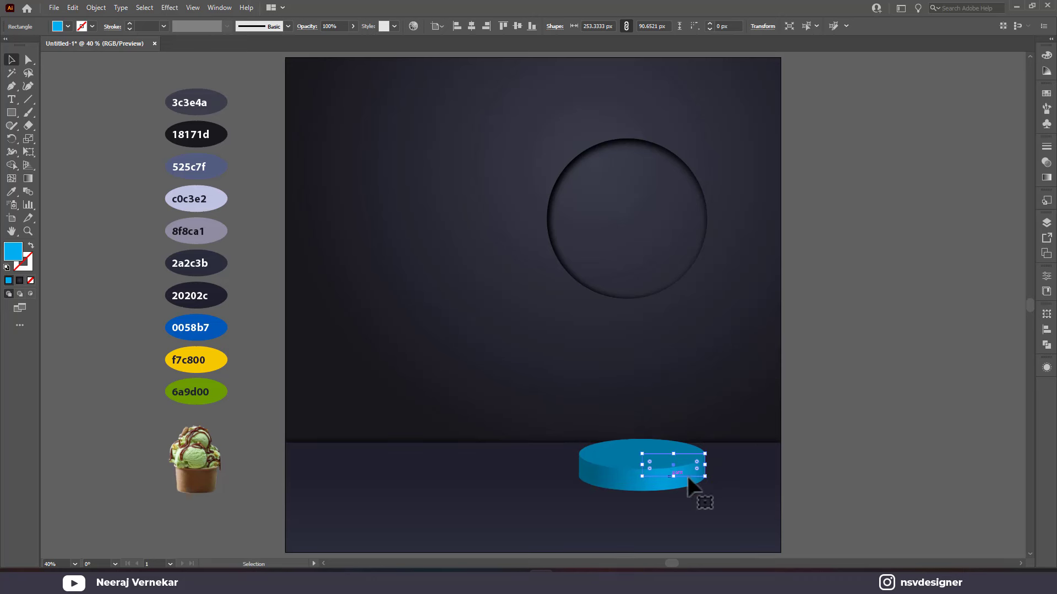
pyautogui.moveTo(705, 476)
pyautogui.mouseDown()
pyautogui.moveTo(727, 496)
pyautogui.moveTo(694, 478)
pyautogui.moveTo(743, 482)
pyautogui.moveTo(685, 483)
pyautogui.moveTo(682, 471)
pyautogui.mouseUp()
pyautogui.keyDown('shift'); pyautogui.click(735, 491); pyautogui.keyUp('shift')
pyautogui.click(95, 7)
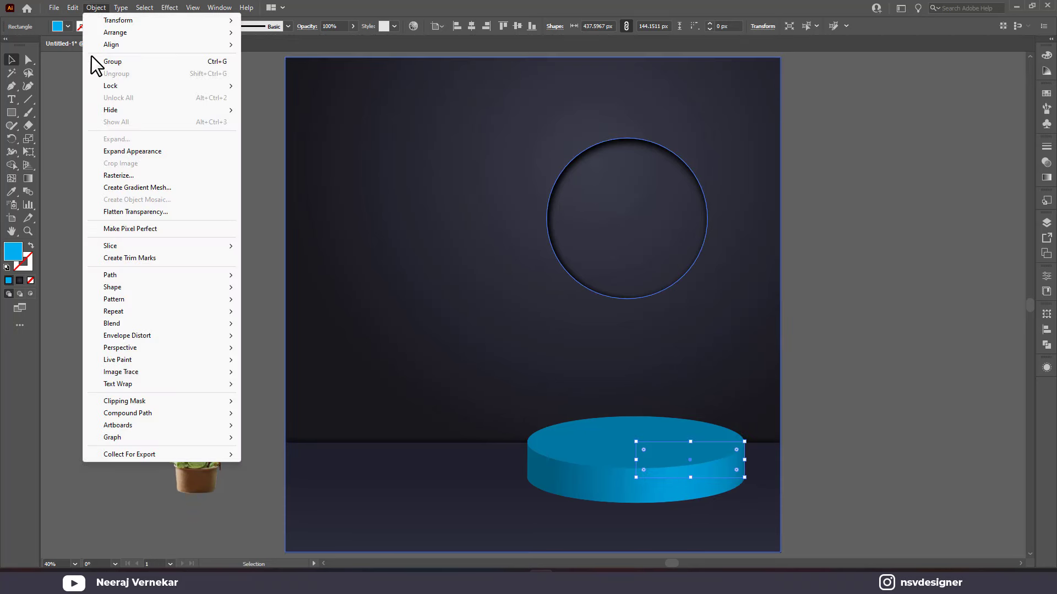
# - Expand the cylinder's 3D appearance and ungroup it into separate flat shapes
pyautogui.click(121, 152)
pyautogui.rightClick(695, 469)
pyautogui.click(748, 372)
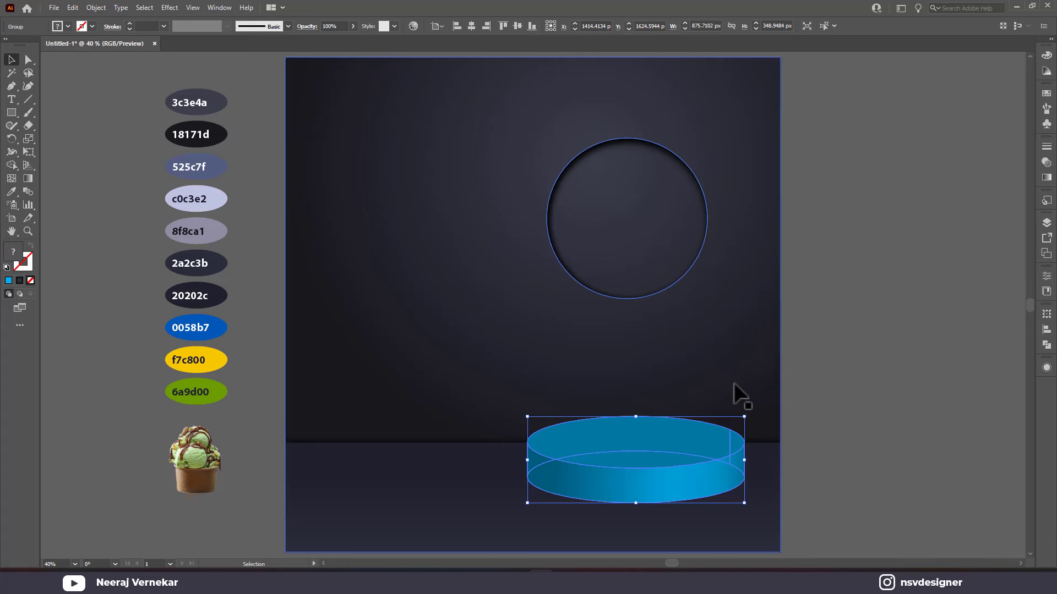
pyautogui.rightClick(714, 443)
pyautogui.click(746, 339)
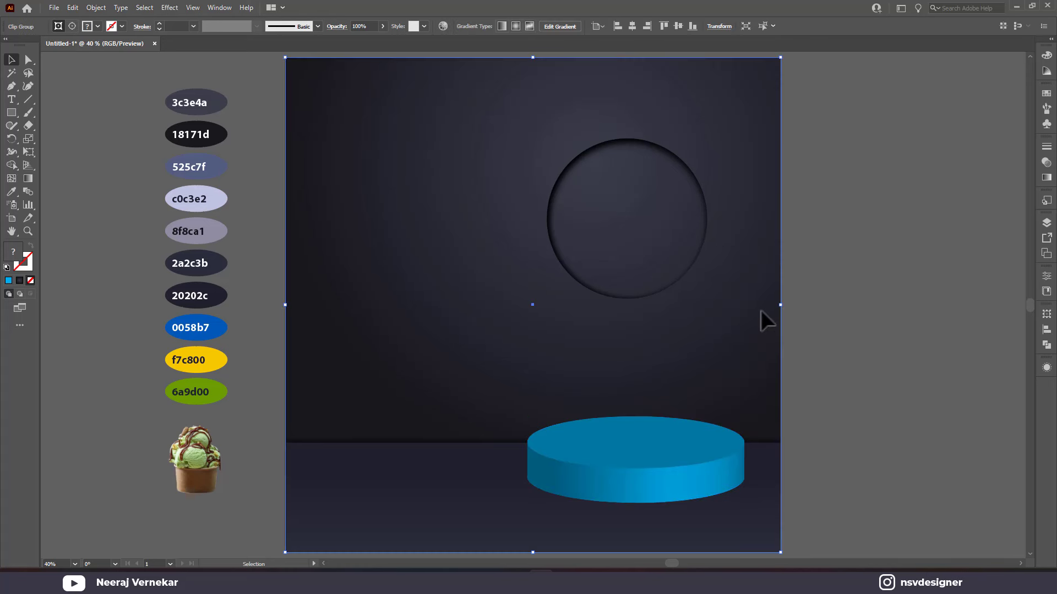
pyautogui.hotkey('ctrl', 'shift', 'a')
# - Merge the cylinder's side pieces into one shape with Pathfinder
pyautogui.click(699, 479)
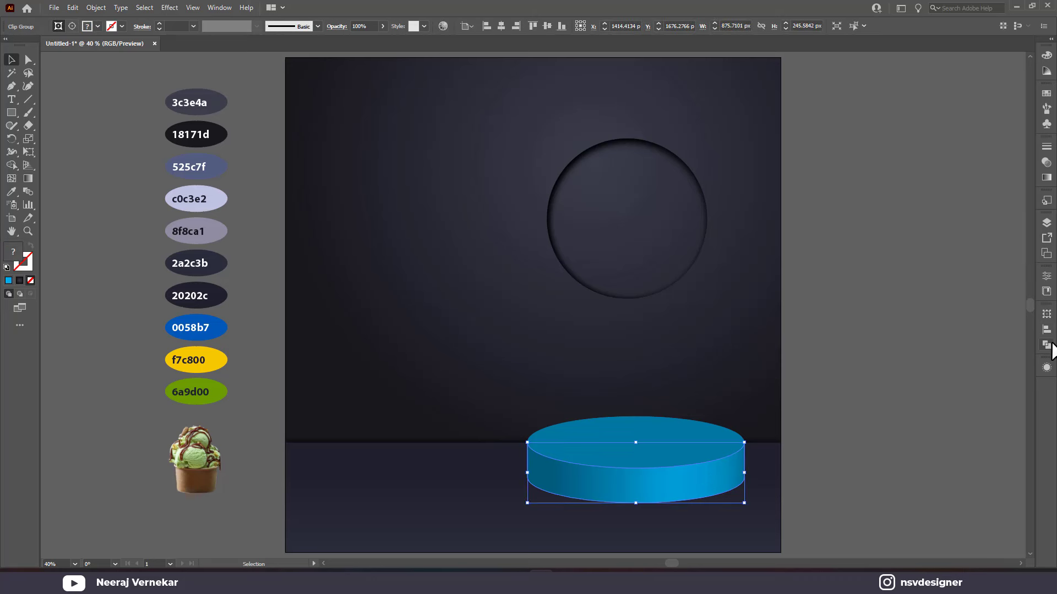
pyautogui.click(1046, 345)
pyautogui.click(918, 339)
# - Duplicate the cylinder to the lower left and delete the original on the right
pyautogui.click(641, 448)
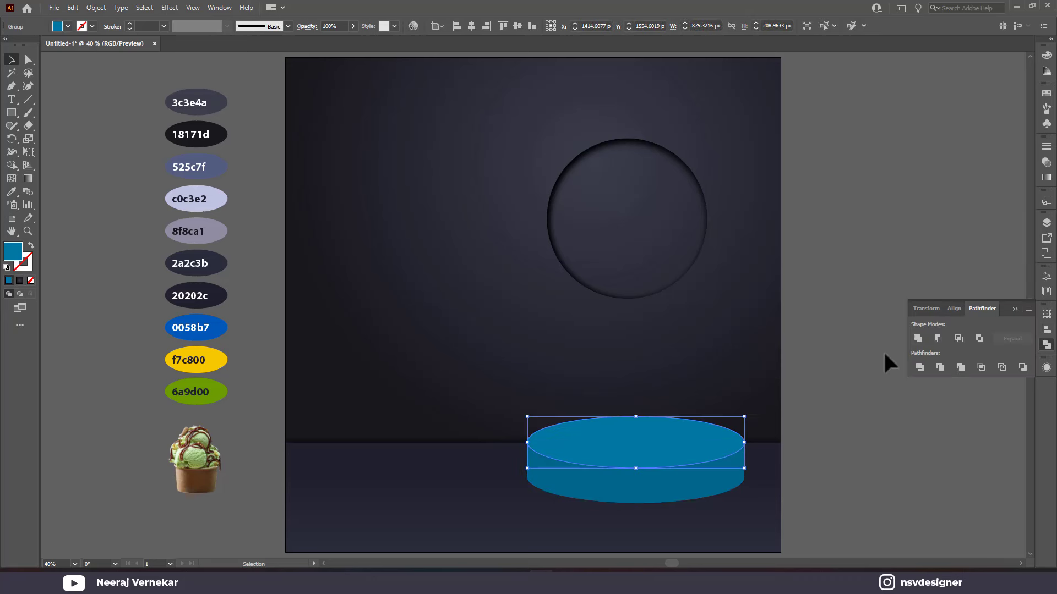
pyautogui.keyDown('shift'); pyautogui.click(684, 492); pyautogui.keyUp('shift')
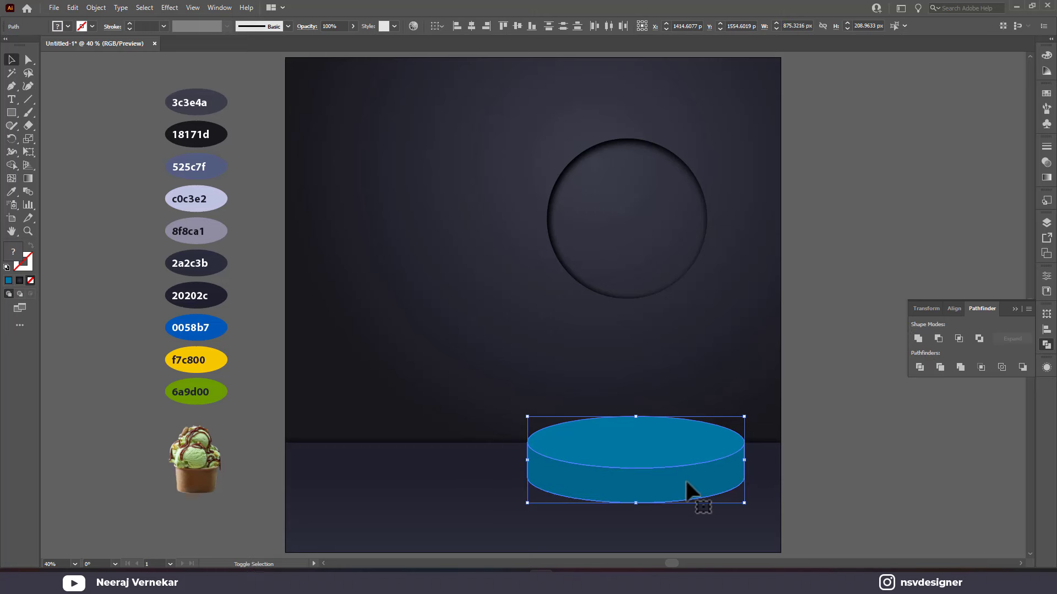
pyautogui.moveTo(661, 487); pyautogui.dragTo(419, 472)
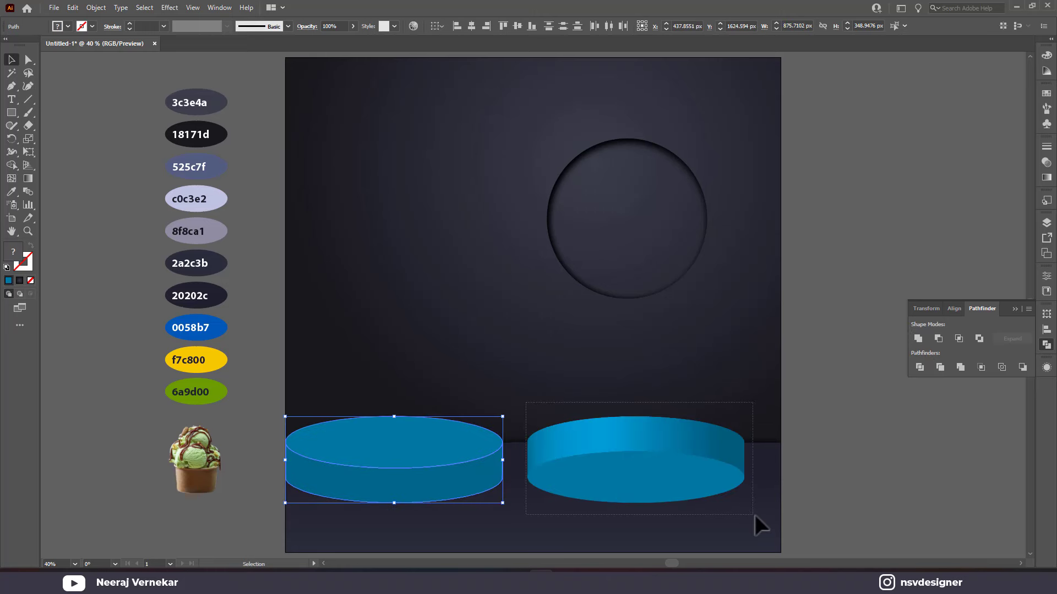
pyautogui.moveTo(524, 401); pyautogui.dragTo(755, 514)
pyautogui.press('Delete')
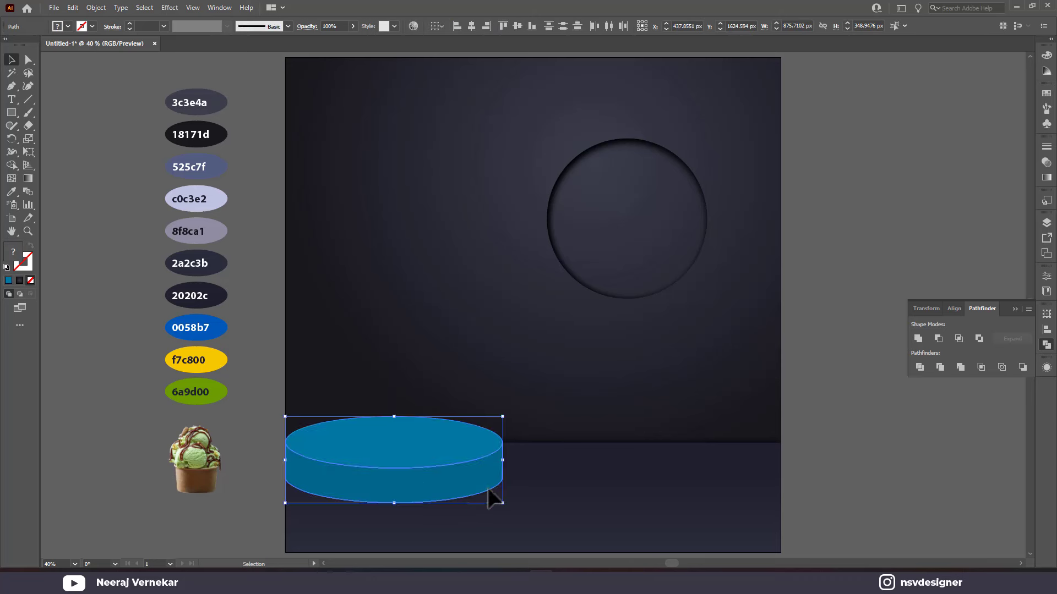
# - Move the cylinder copy back to the lower right and give its side a White-Black gradient
pyautogui.moveTo(460, 483); pyautogui.dragTo(695, 483)
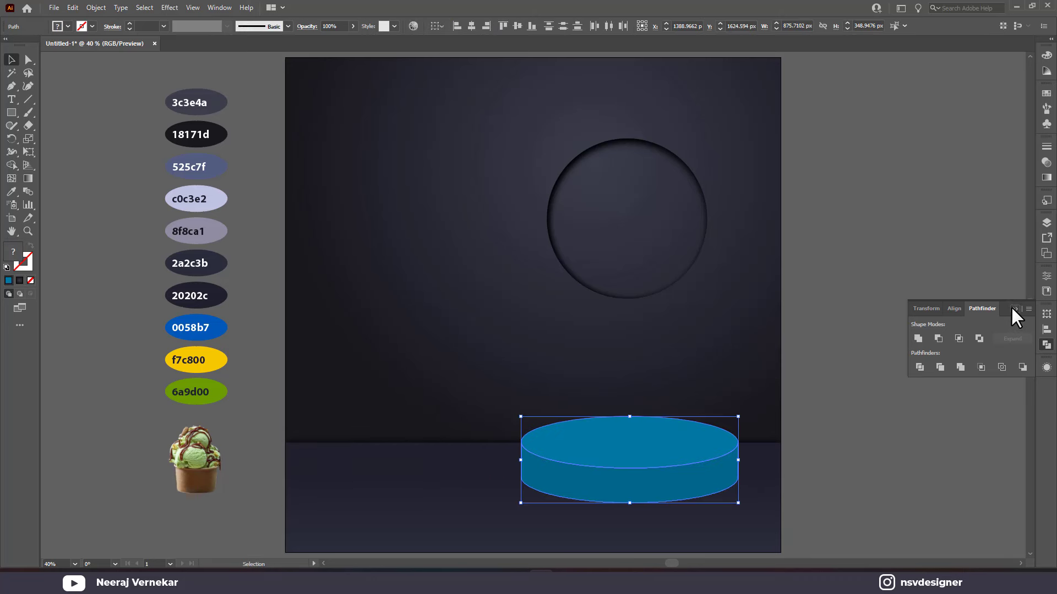
pyautogui.click(1014, 308)
pyautogui.click(909, 339)
pyautogui.click(681, 493)
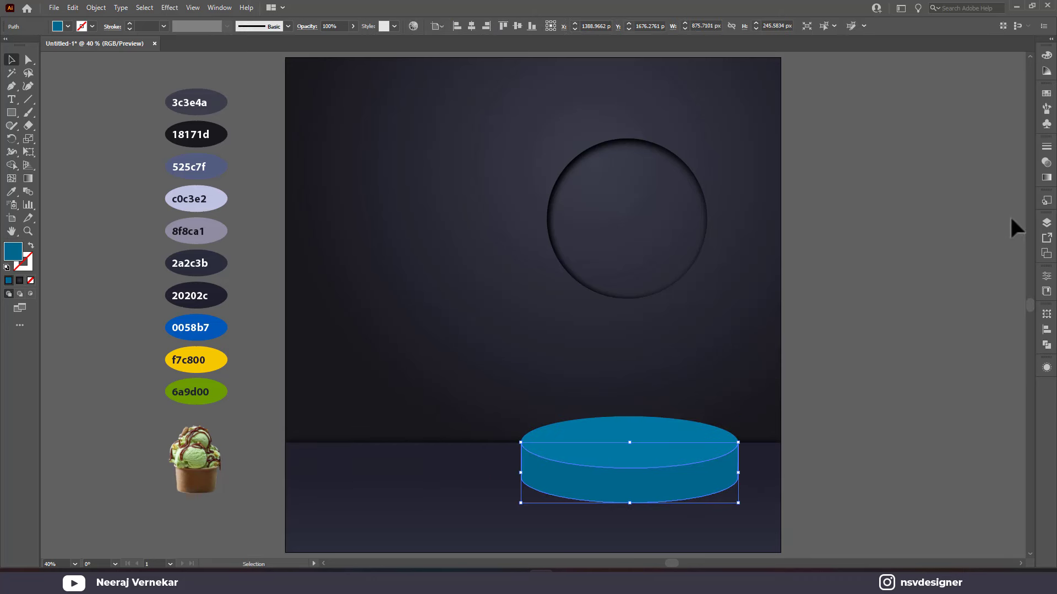
pyautogui.click(1046, 178)
pyautogui.click(931, 160)
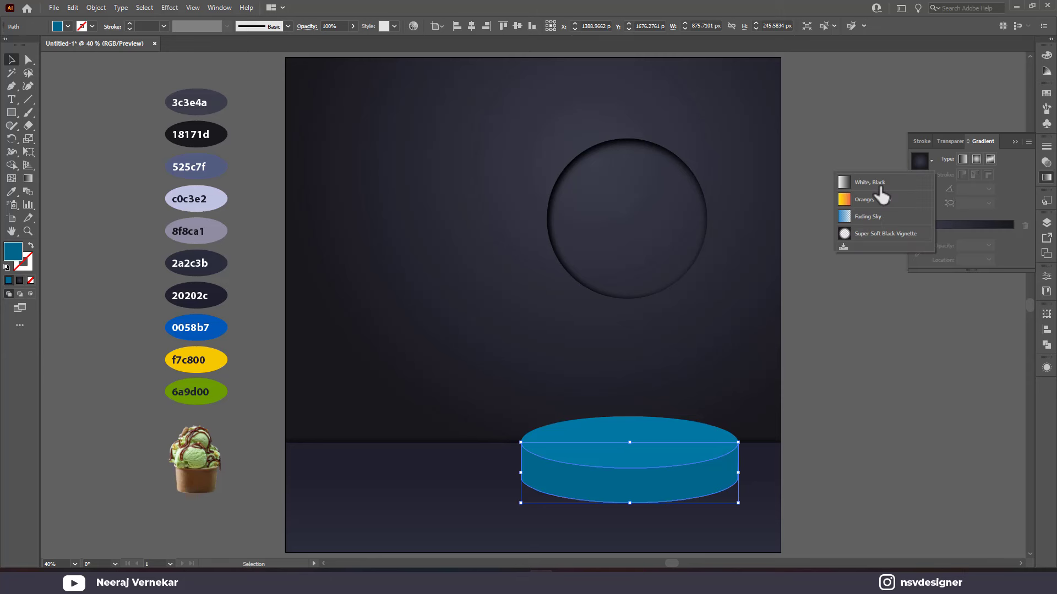
pyautogui.click(880, 178)
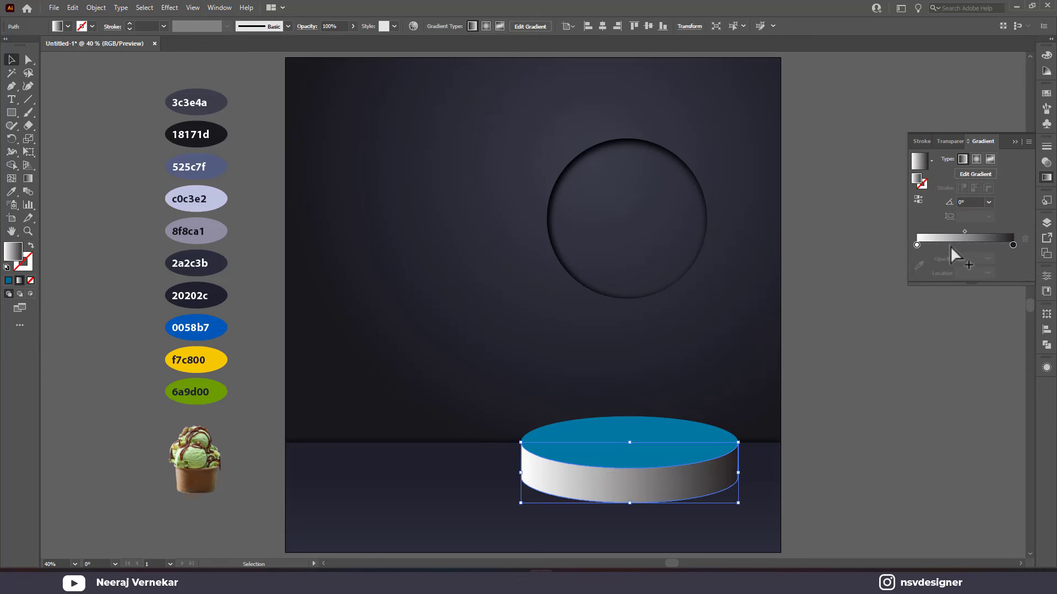
# - Add a middle stop and colour the side's gradient stops 525c7f, c0c3e2 and 8f8ca1
pyautogui.click(950, 246)
pyautogui.click(919, 266)
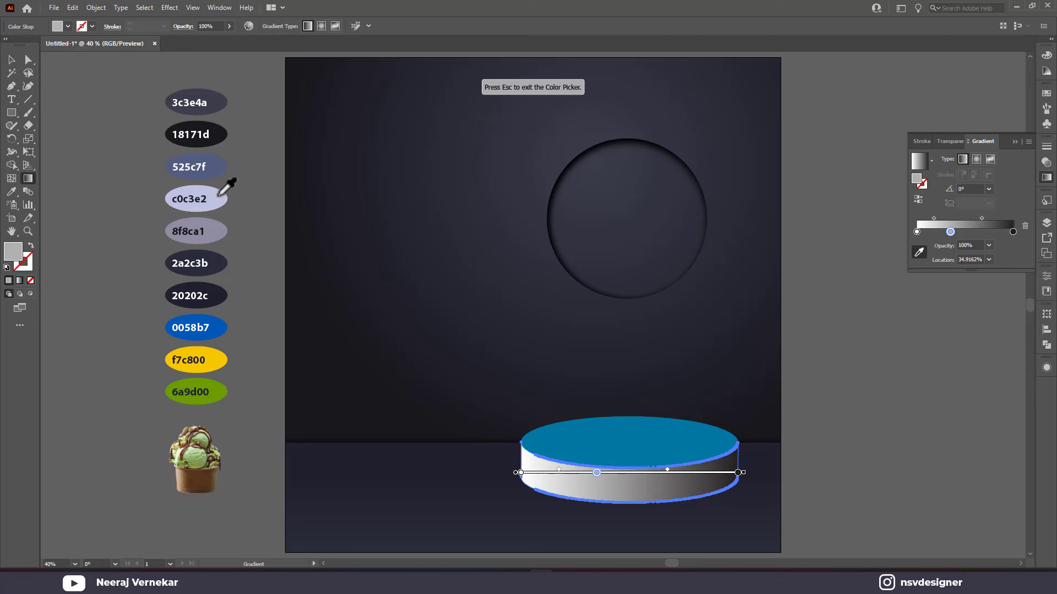
pyautogui.click(917, 231)
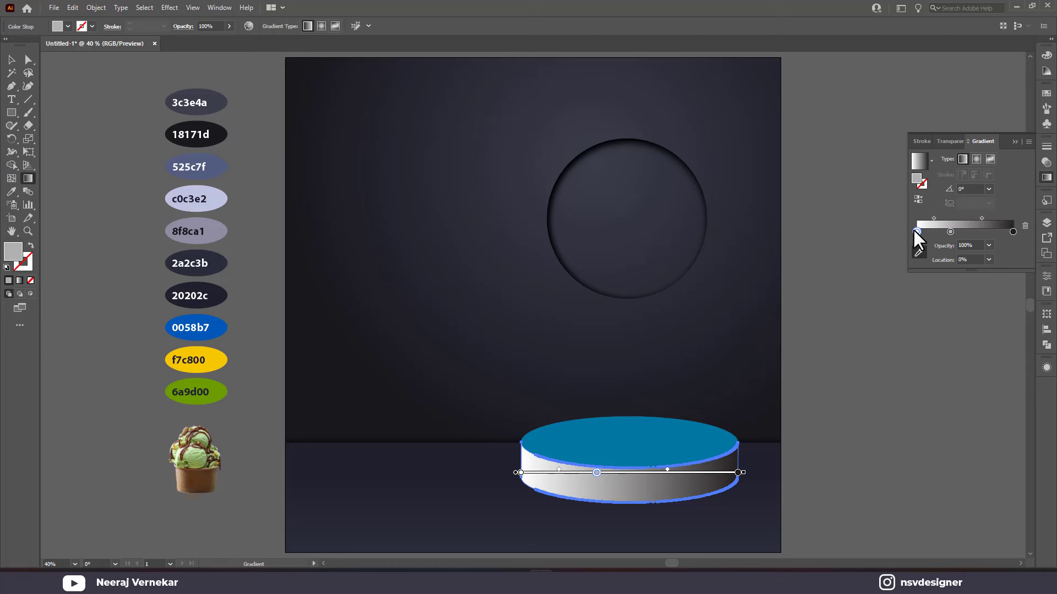
pyautogui.click(227, 166)
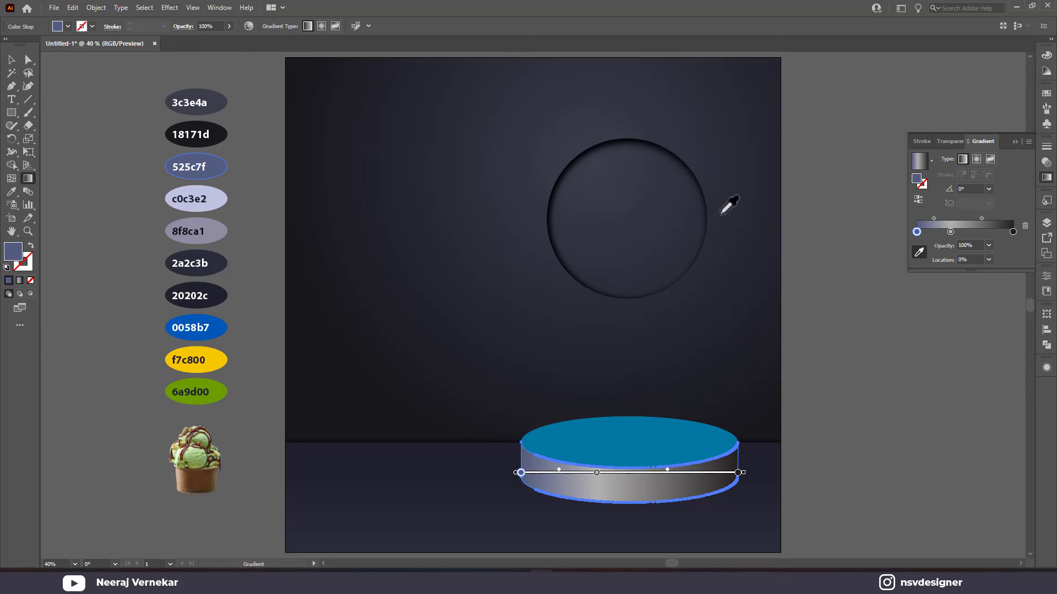
pyautogui.click(950, 231)
pyautogui.click(219, 200)
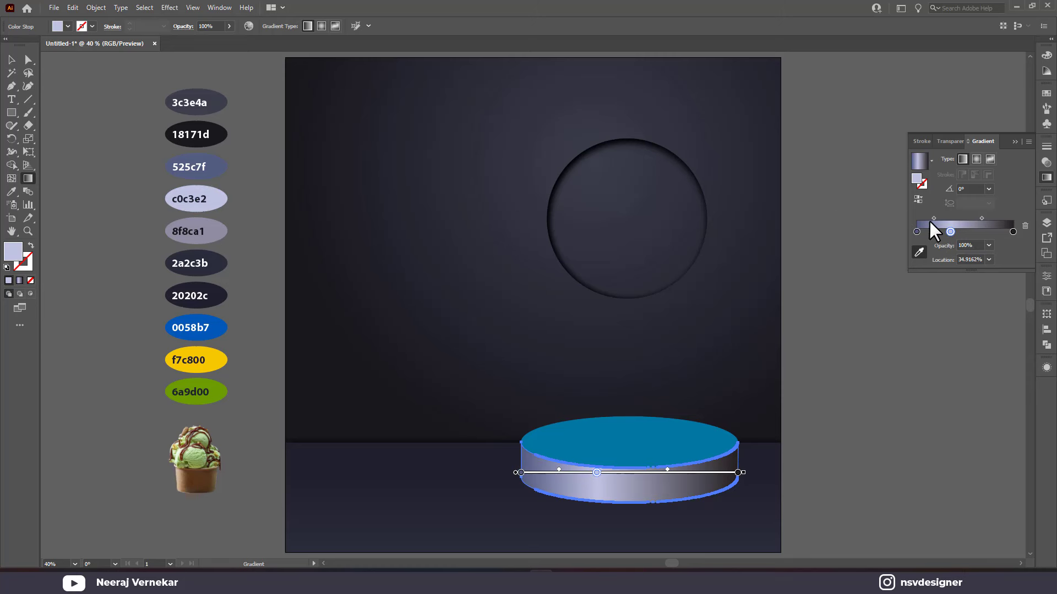
pyautogui.click(1012, 232)
pyautogui.click(223, 223)
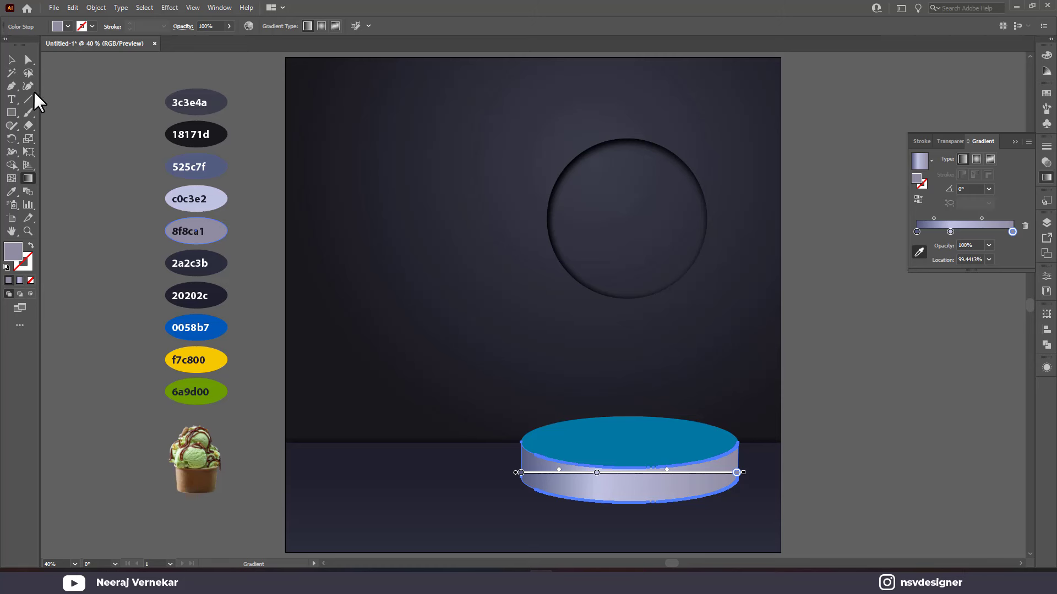
pyautogui.click(11, 60)
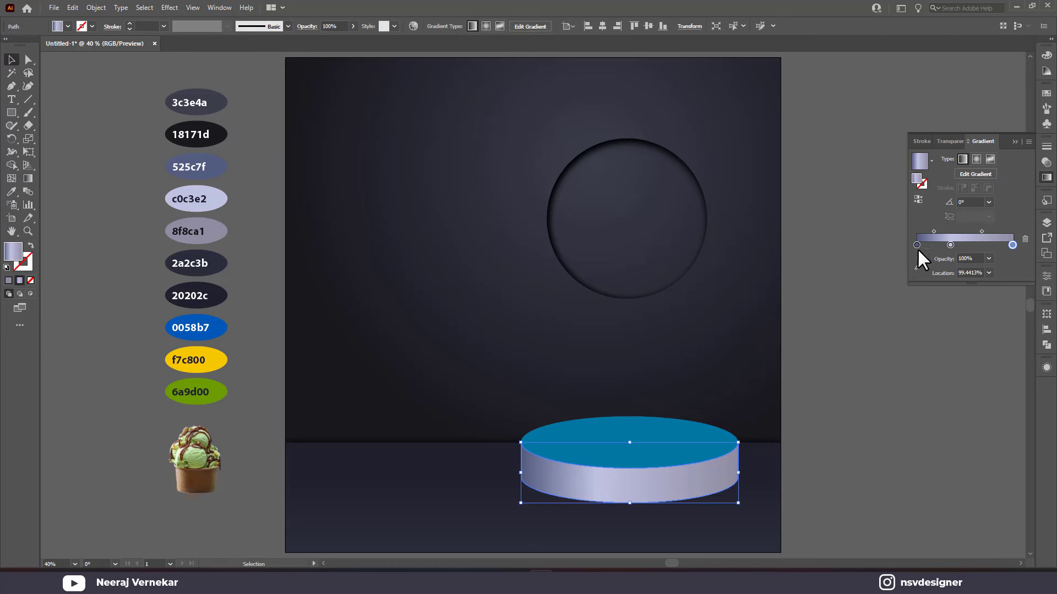
# - Reposition the gradient stops, middle near 50%, and add another stop near 85%
pyautogui.moveTo(917, 245); pyautogui.dragTo(922, 245)
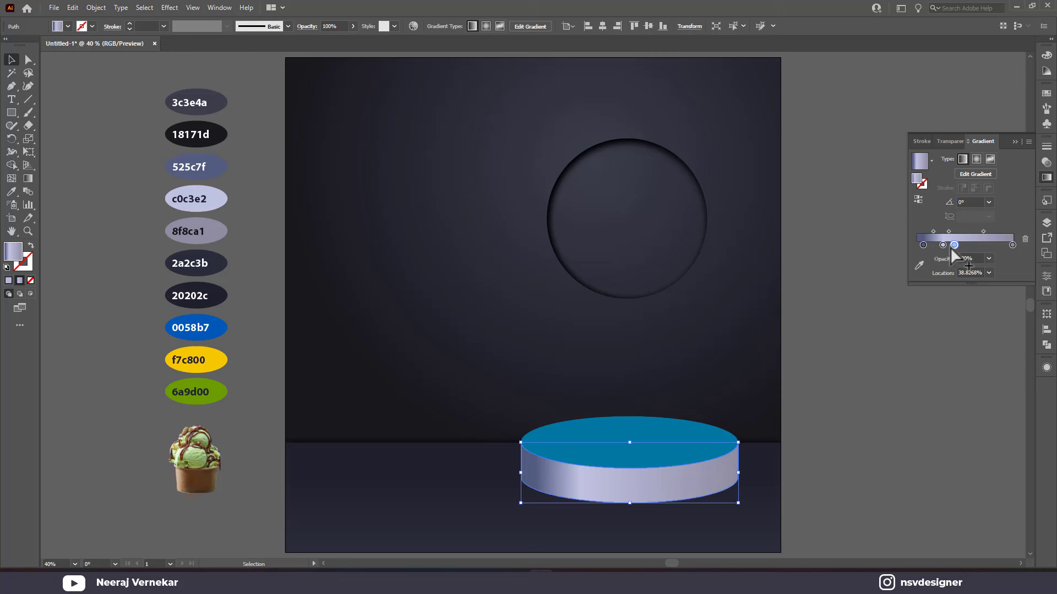
pyautogui.moveTo(966, 244); pyautogui.dragTo(938, 245)
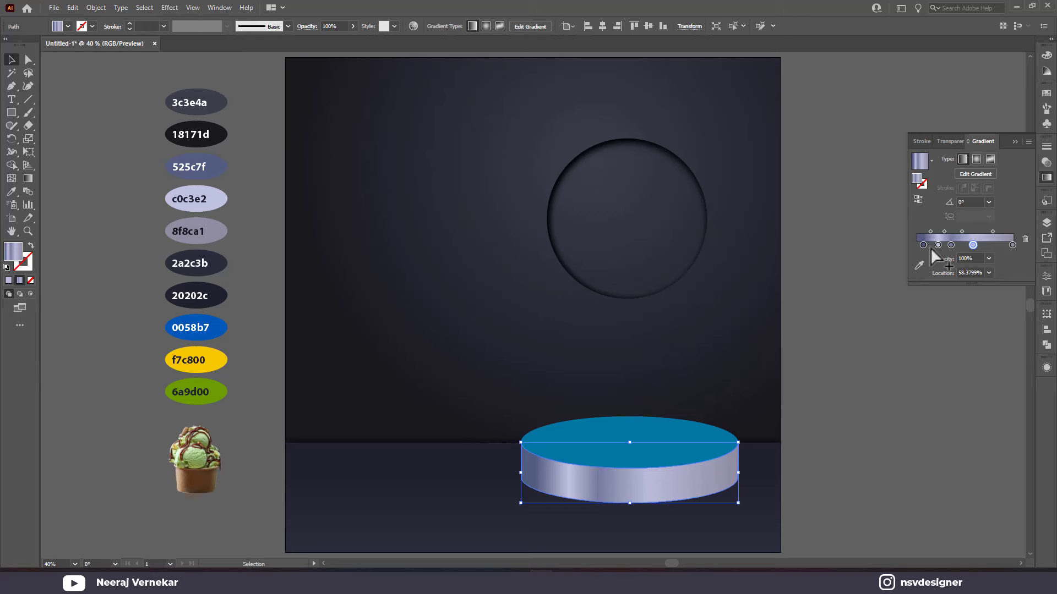
pyautogui.moveTo(930, 246); pyautogui.dragTo(997, 245)
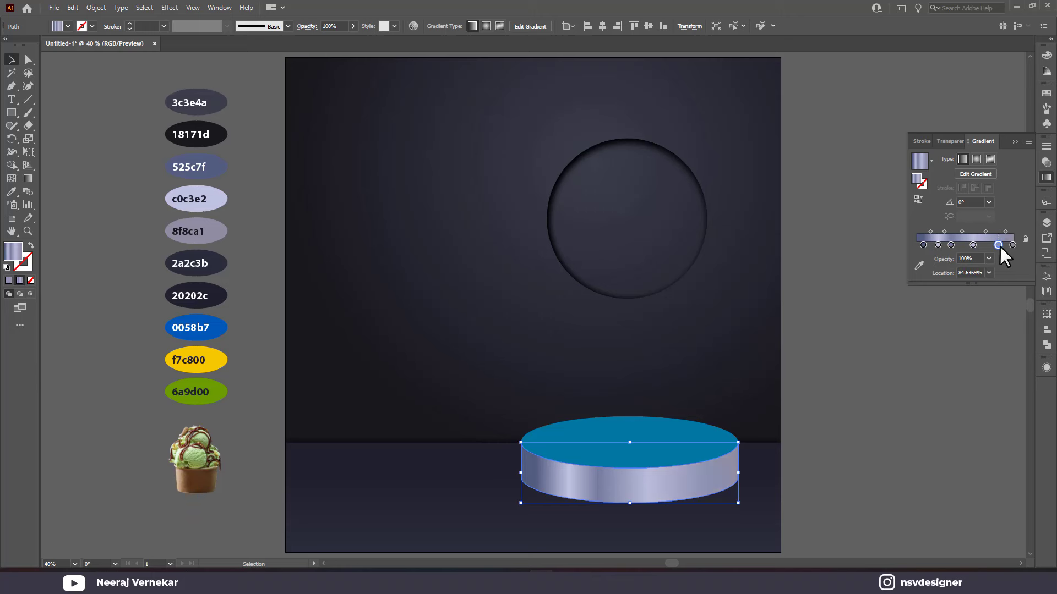
pyautogui.click(858, 402)
# - Give the podium's top ellipse a radial White-Black gradient
pyautogui.click(621, 454)
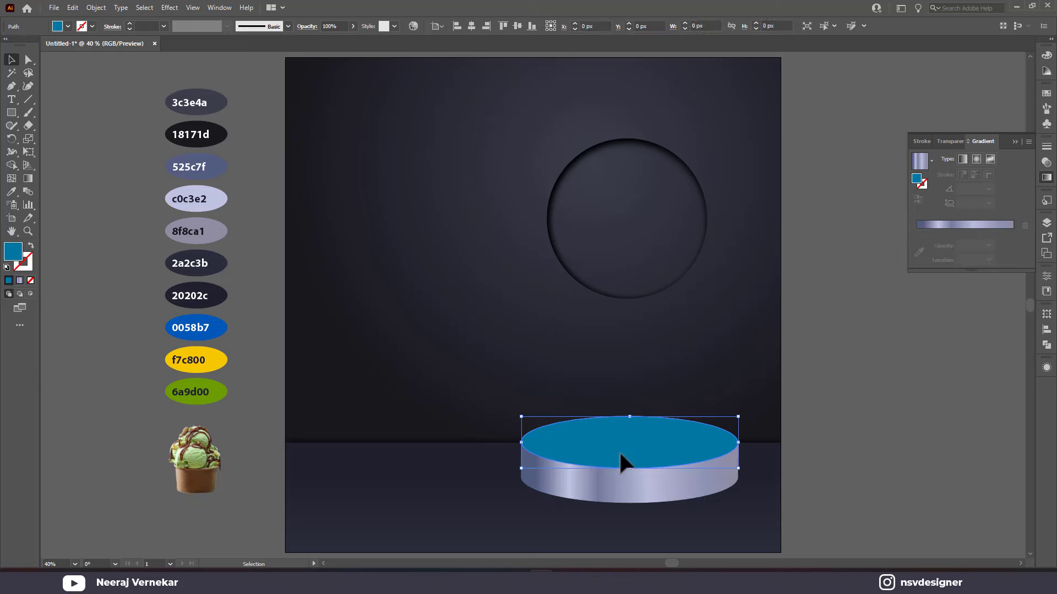
pyautogui.click(936, 157)
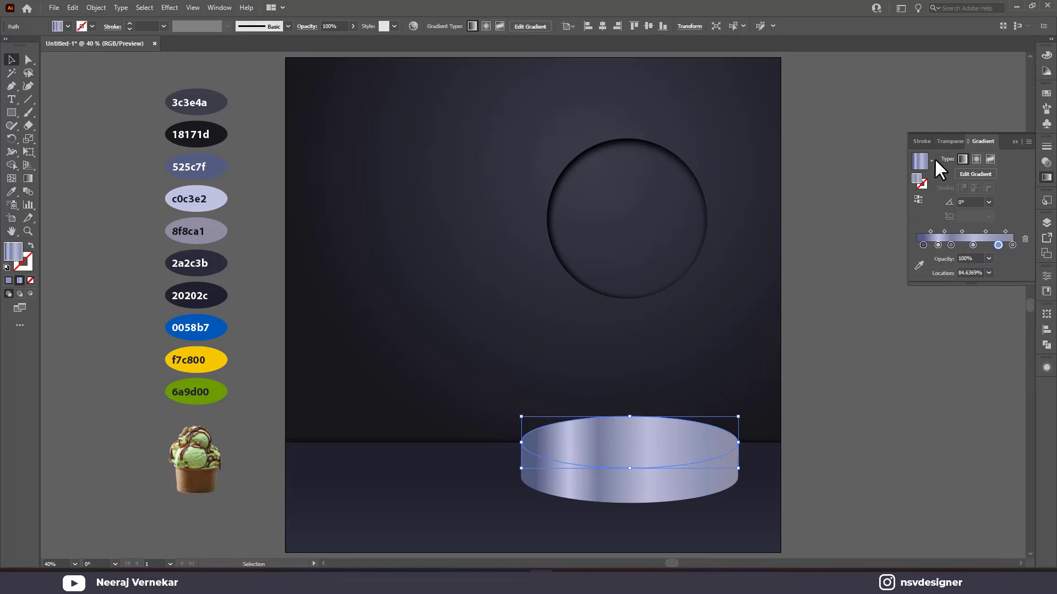
pyautogui.hotkey('ctrl', 'z')
pyautogui.click(932, 160)
pyautogui.click(874, 185)
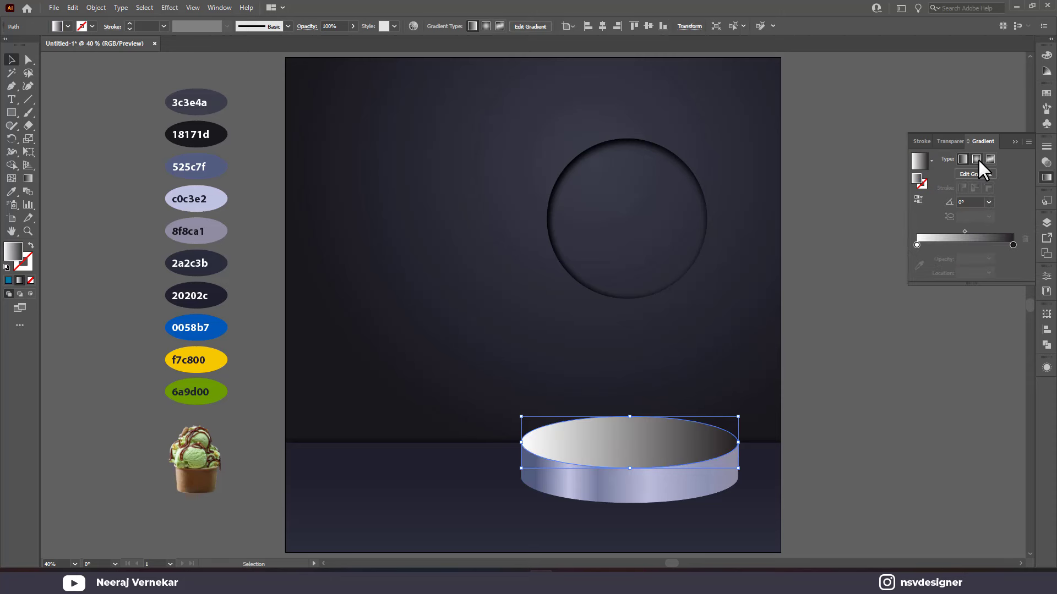
pyautogui.click(976, 159)
# - Colour the top's centre gradient stop 8f8ca1 and the outer stop lavender c0c3e2
pyautogui.click(917, 245)
pyautogui.click(916, 266)
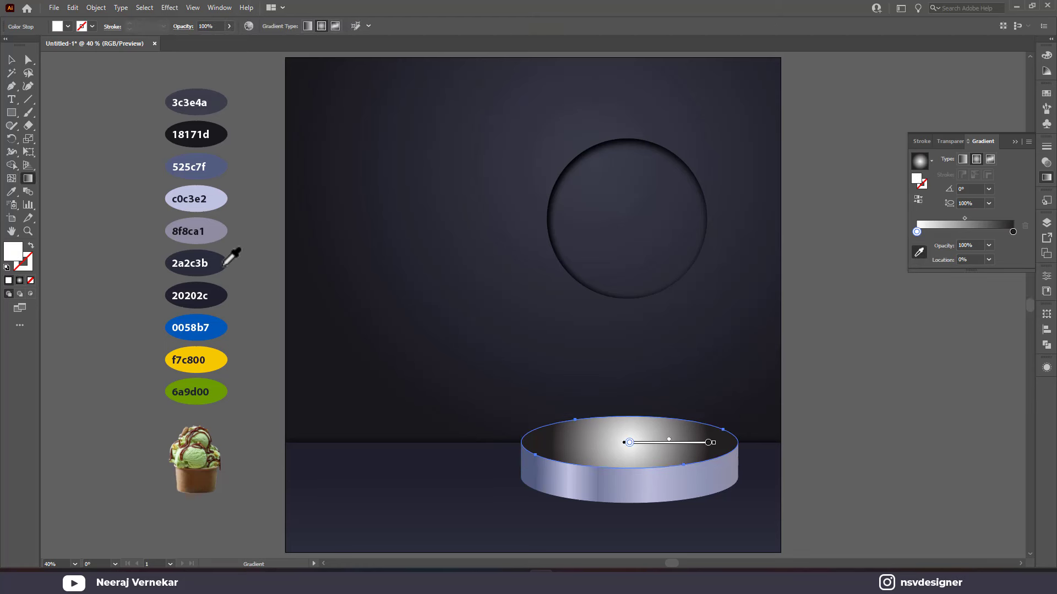
pyautogui.press('Escape')
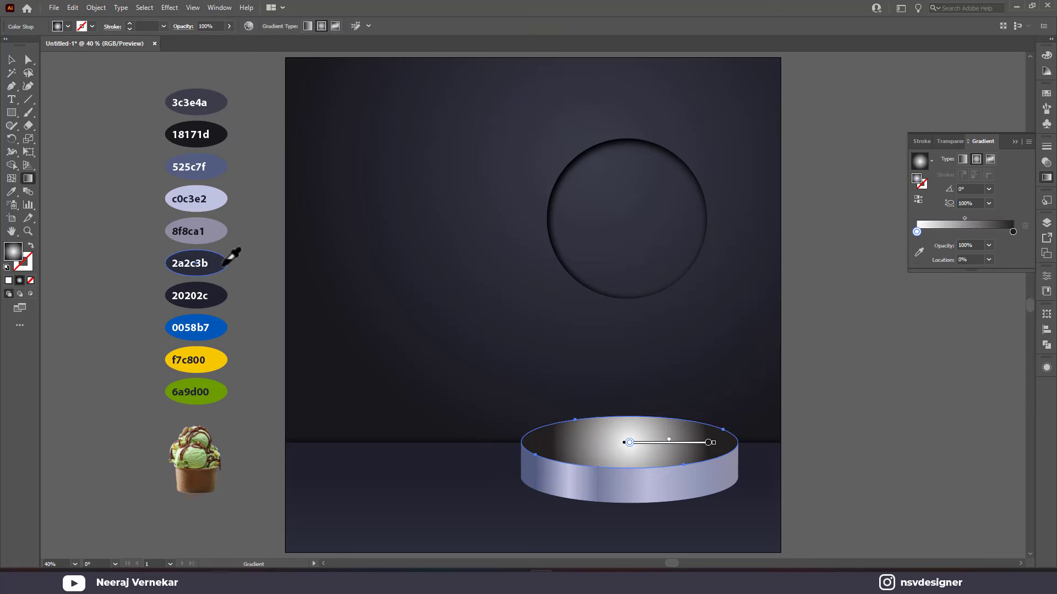
pyautogui.click(11, 59)
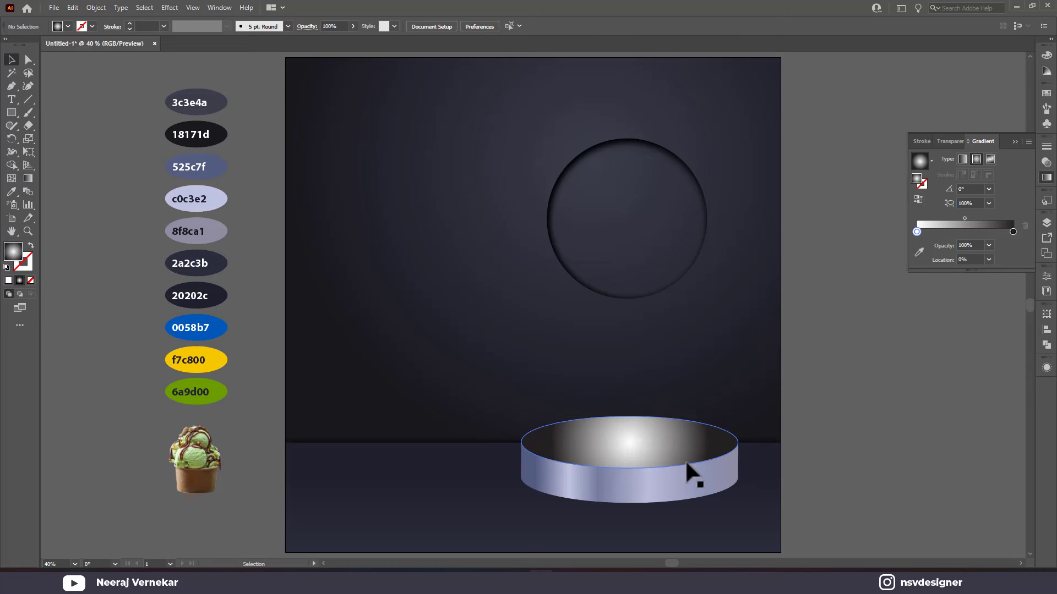
pyautogui.click(916, 245)
pyautogui.click(919, 252)
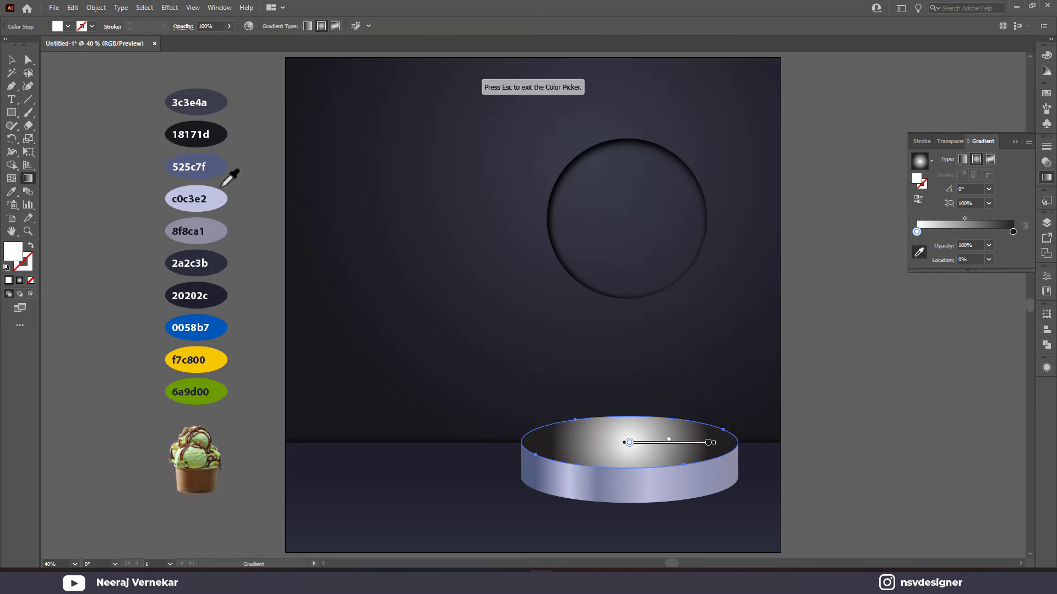
pyautogui.click(217, 228)
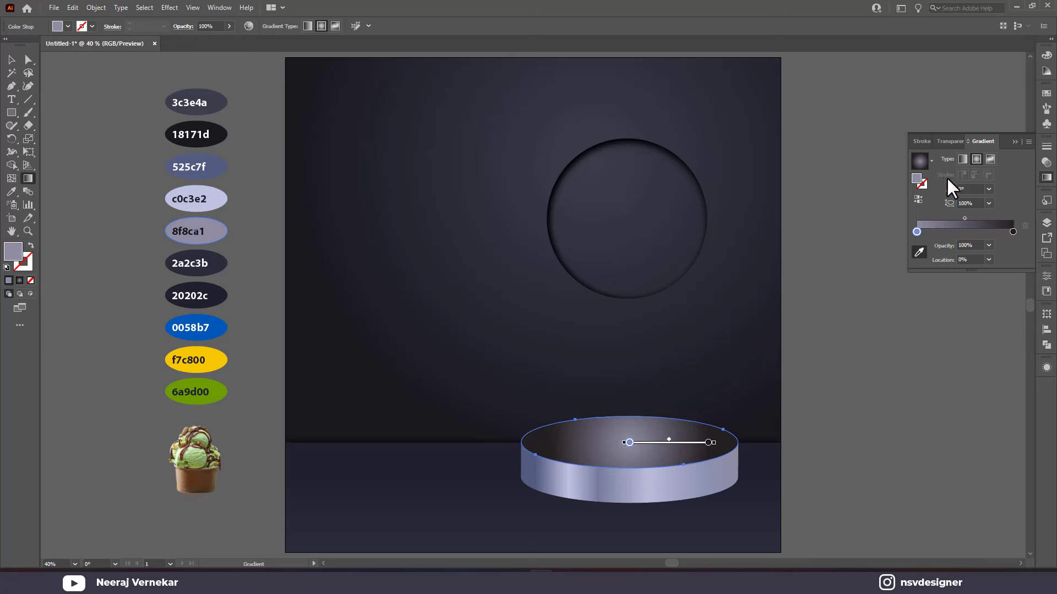
pyautogui.click(1012, 232)
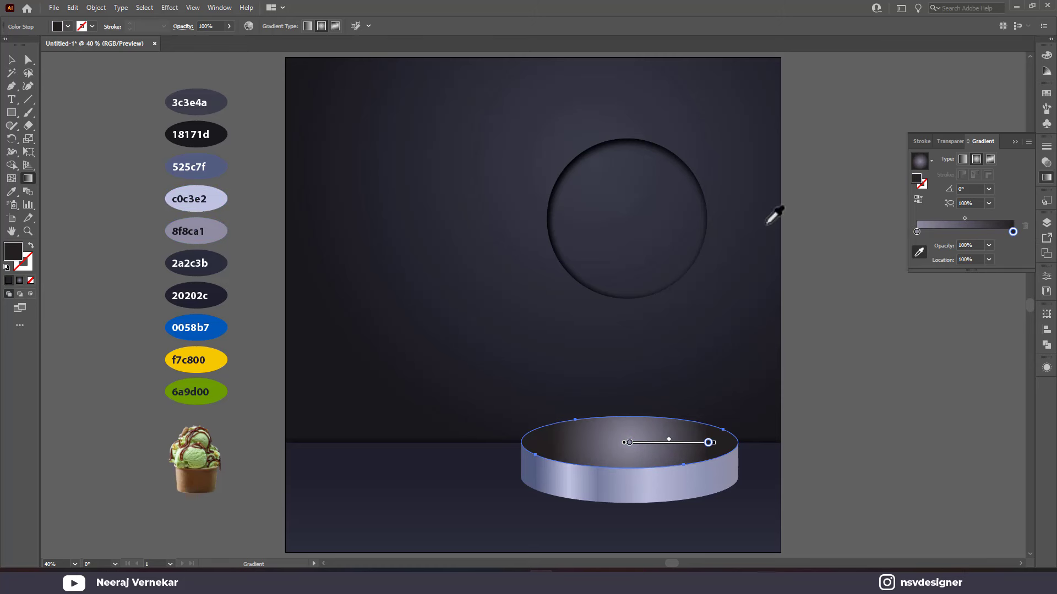
pyautogui.click(226, 201)
pyautogui.click(11, 59)
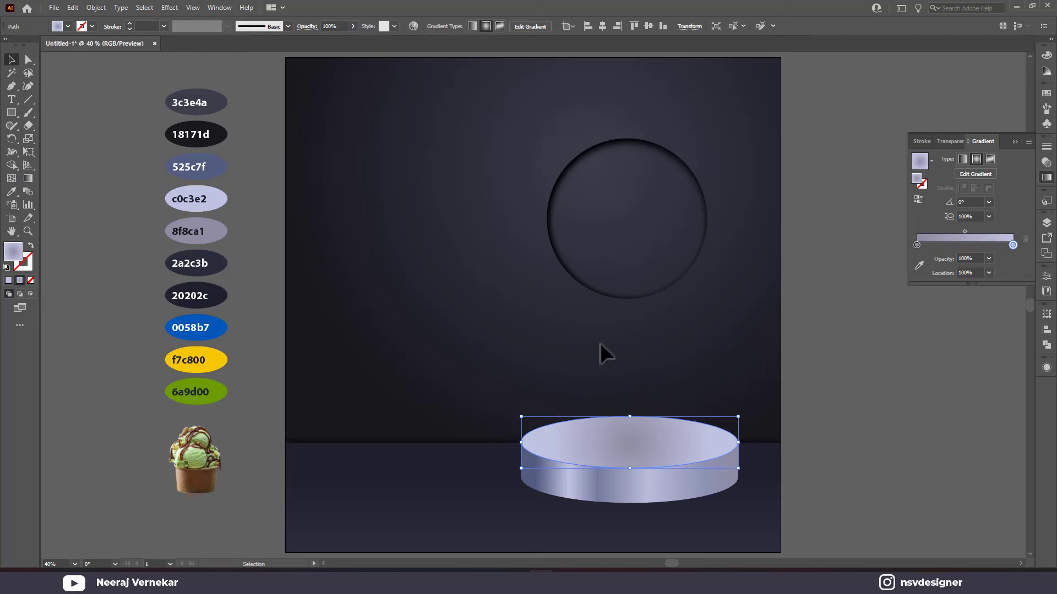
# - Flatten the radial gradient with the Gradient tool to fit the ellipse
pyautogui.press('g')
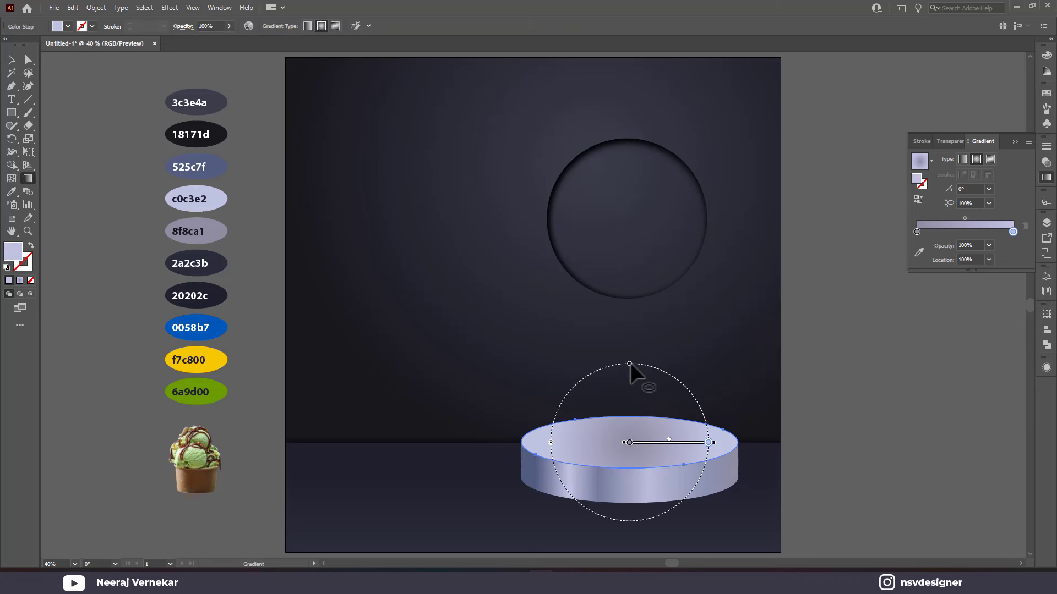
pyautogui.moveTo(629, 414); pyautogui.dragTo(629, 422)
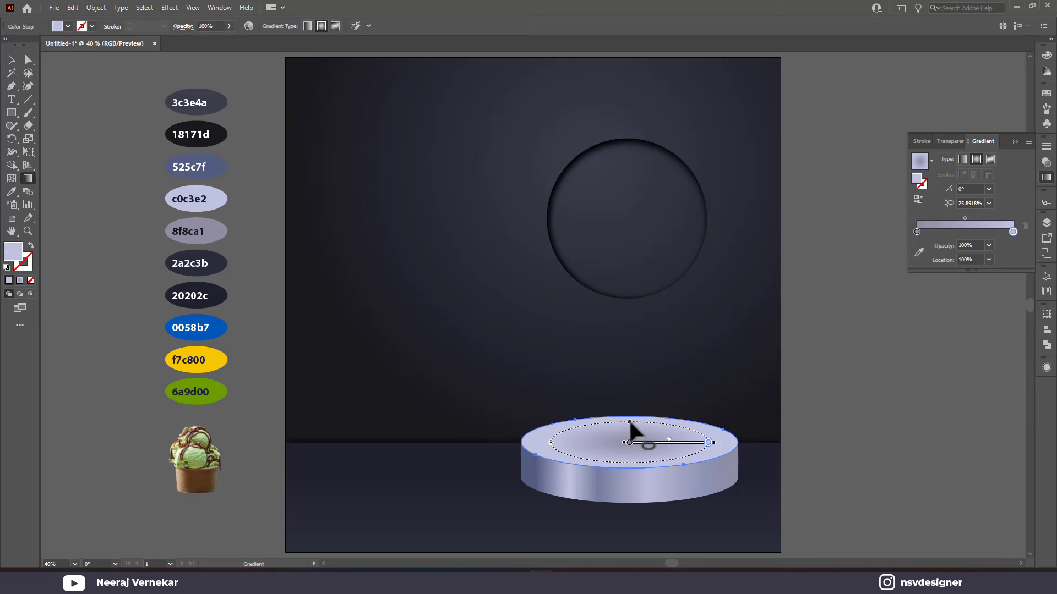
pyautogui.click(1015, 141)
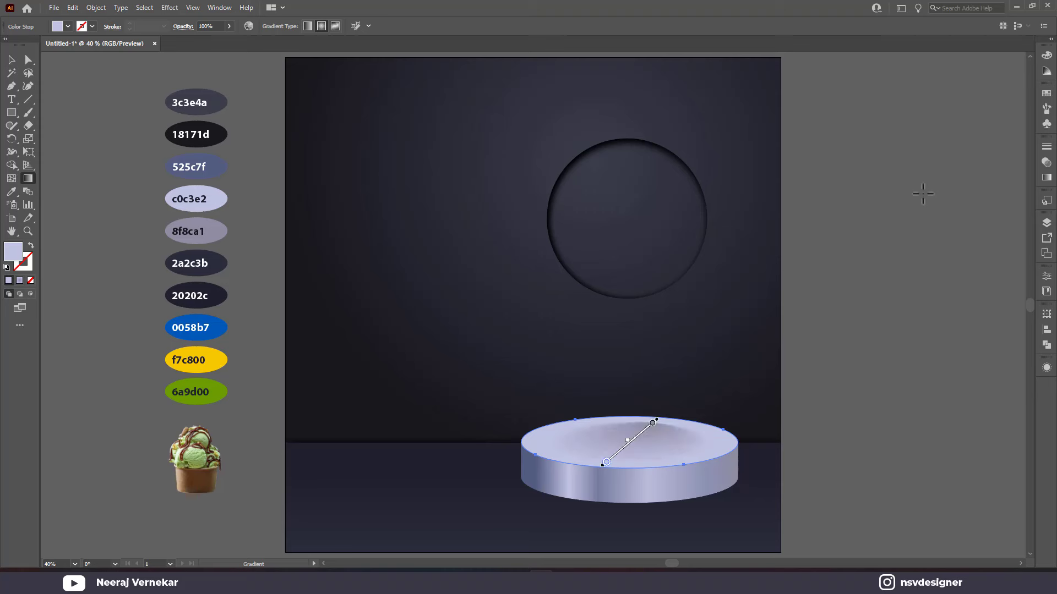
# - Place a copy of the top ellipse beside the artboard as a white outline with no fill
pyautogui.press('v')
pyautogui.moveTo(834, 418); pyautogui.dragTo(774, 413)
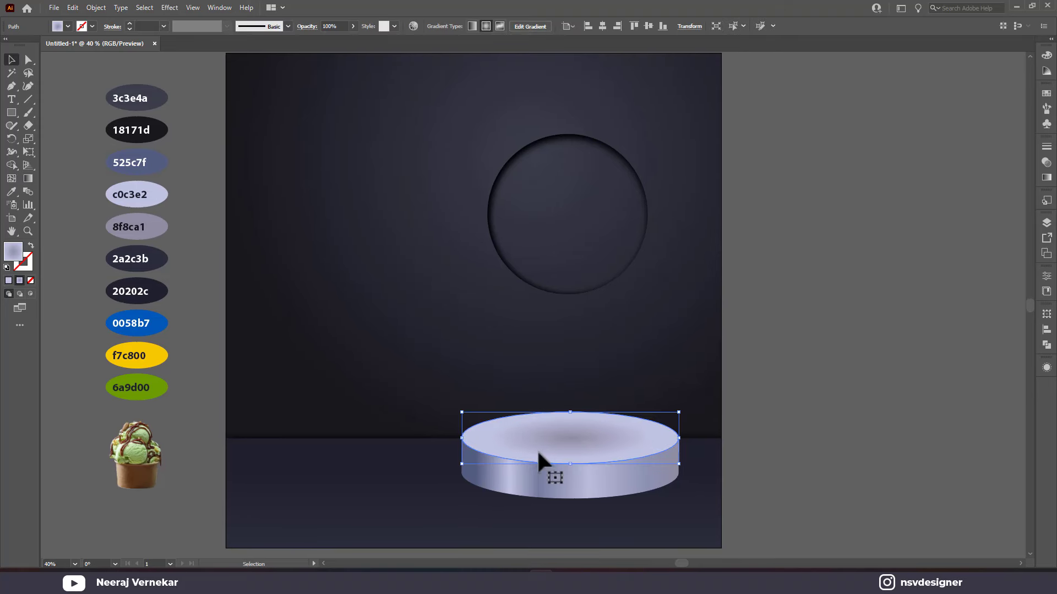
pyautogui.moveTo(536, 449); pyautogui.dragTo(814, 449)
pyautogui.click(68, 26)
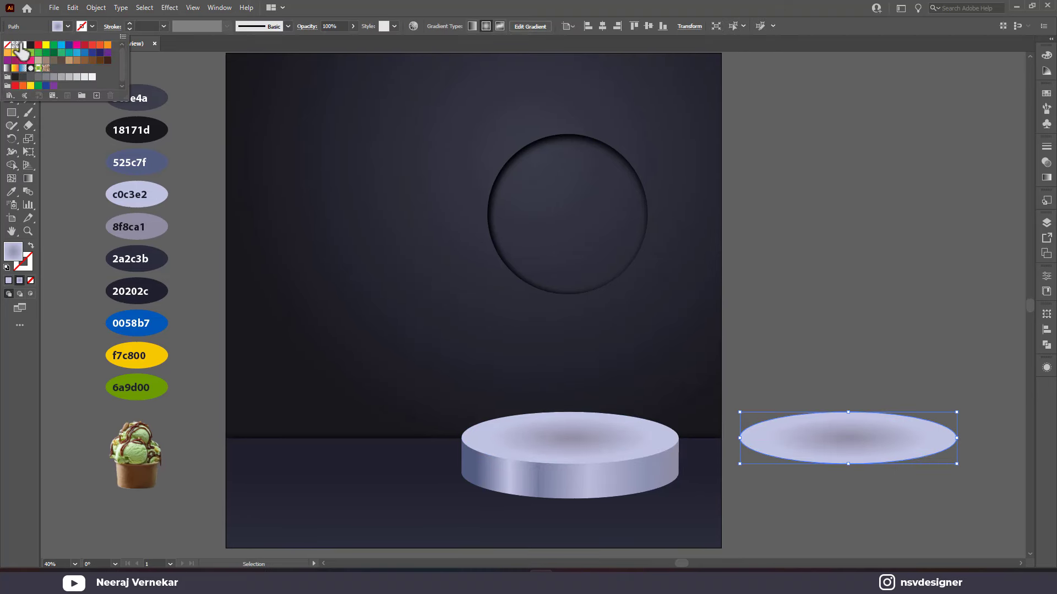
pyautogui.click(22, 45)
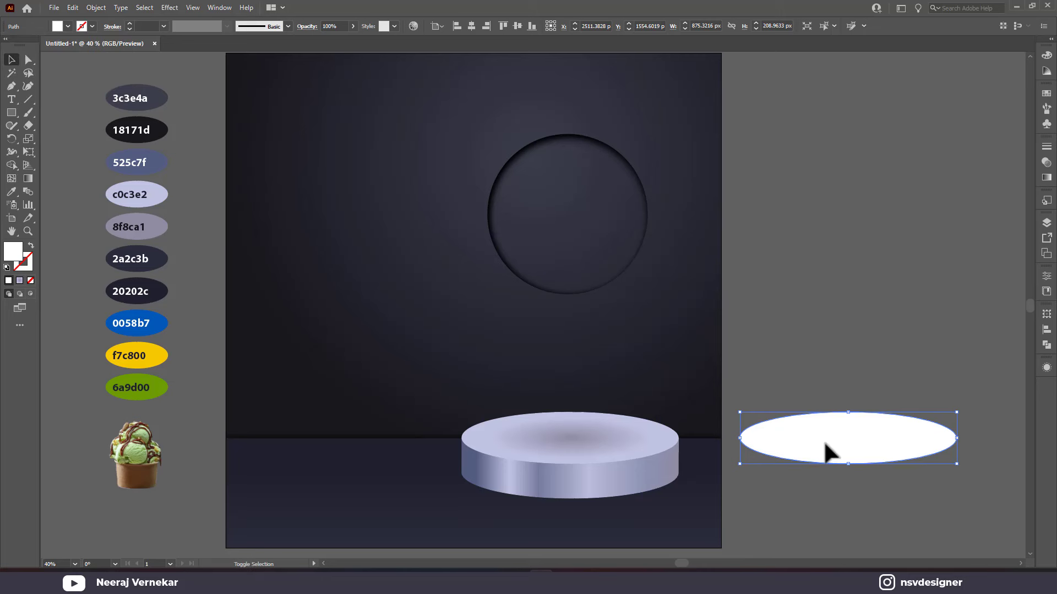
pyautogui.hotkey('shift', 'x')
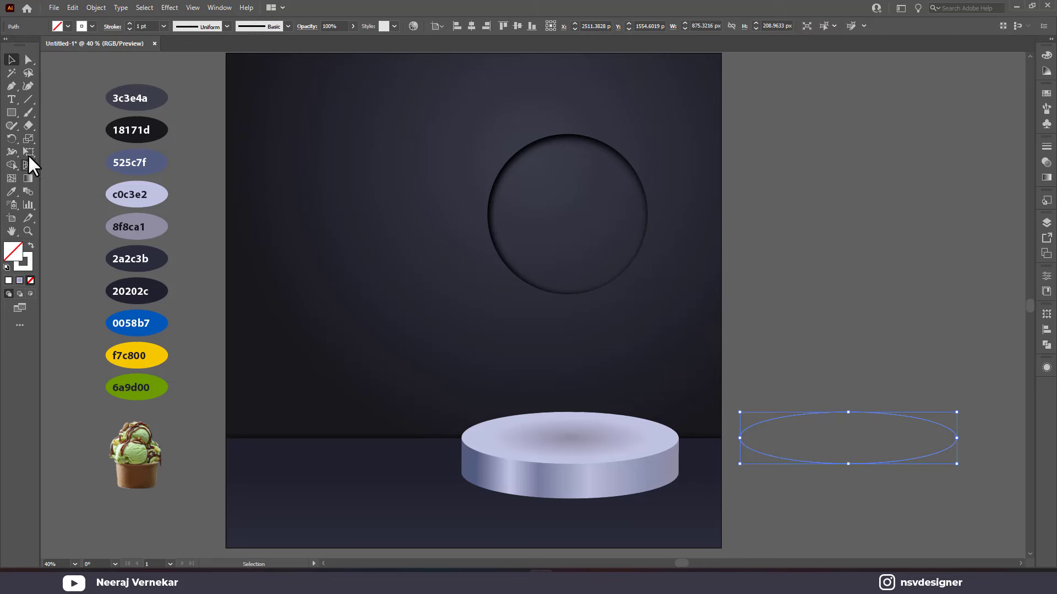
# - Cut the copied ellipse at its left and right points with Scissors and delete the upper arc
pyautogui.moveTo(28, 124); pyautogui.dragTo(55, 135)
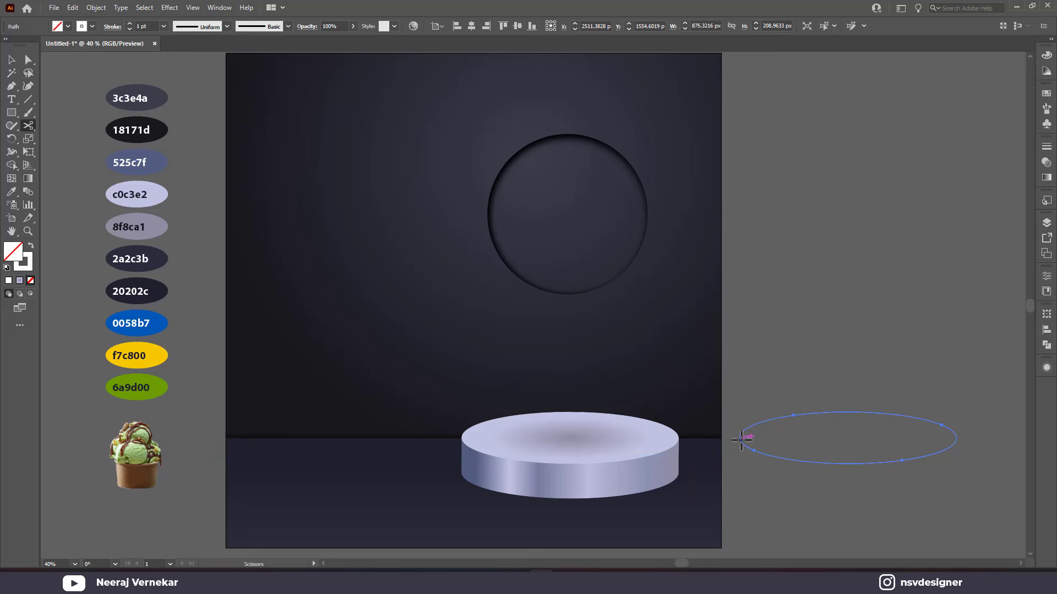
pyautogui.click(741, 438)
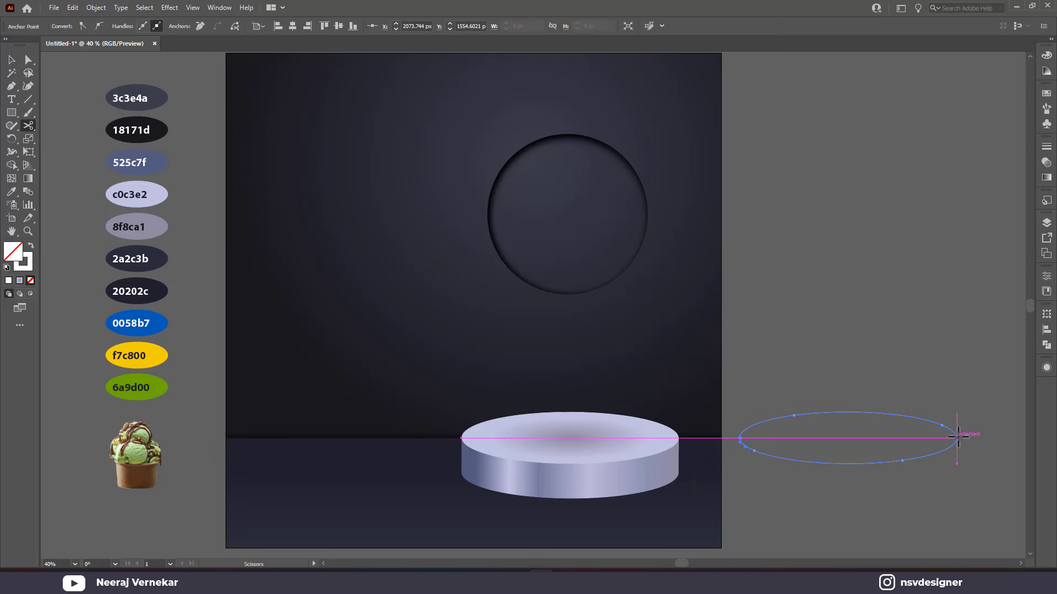
pyautogui.click(958, 436)
pyautogui.press('v')
pyautogui.click(848, 380)
pyautogui.click(863, 413)
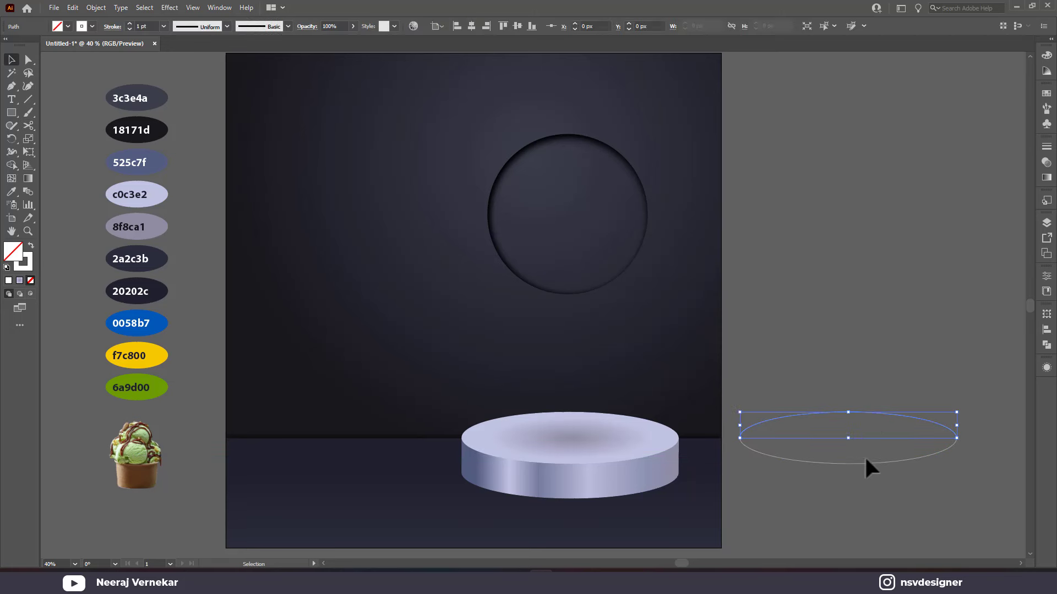
pyautogui.press('Delete')
# - Give the lower arc a 4 pt tapered stroke and place it along the podium's front edge
pyautogui.click(852, 463)
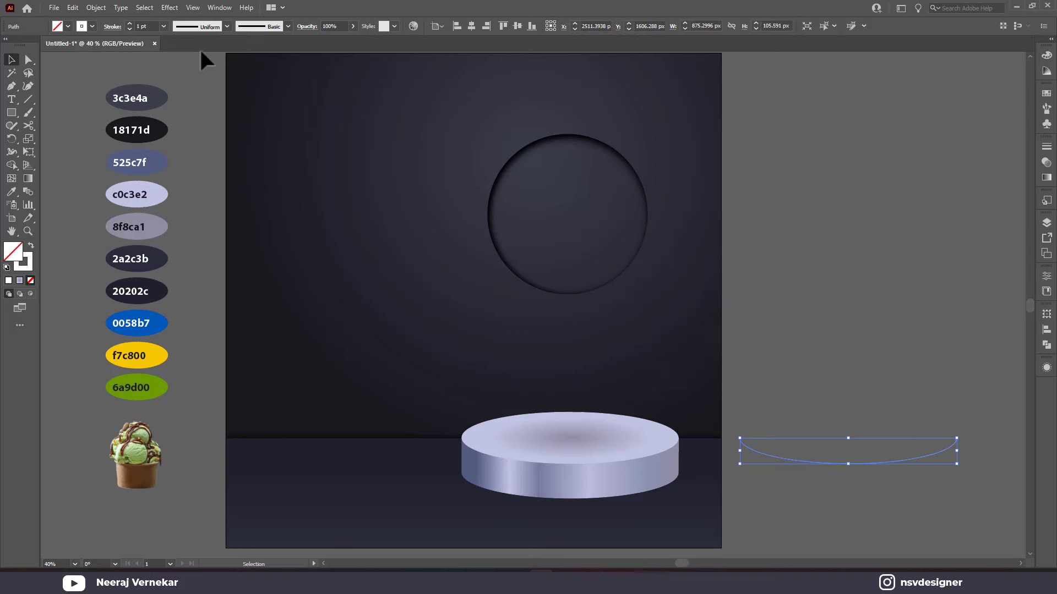
pyautogui.click(144, 26)
pyautogui.write('4')
pyautogui.press('Return')
pyautogui.click(227, 26)
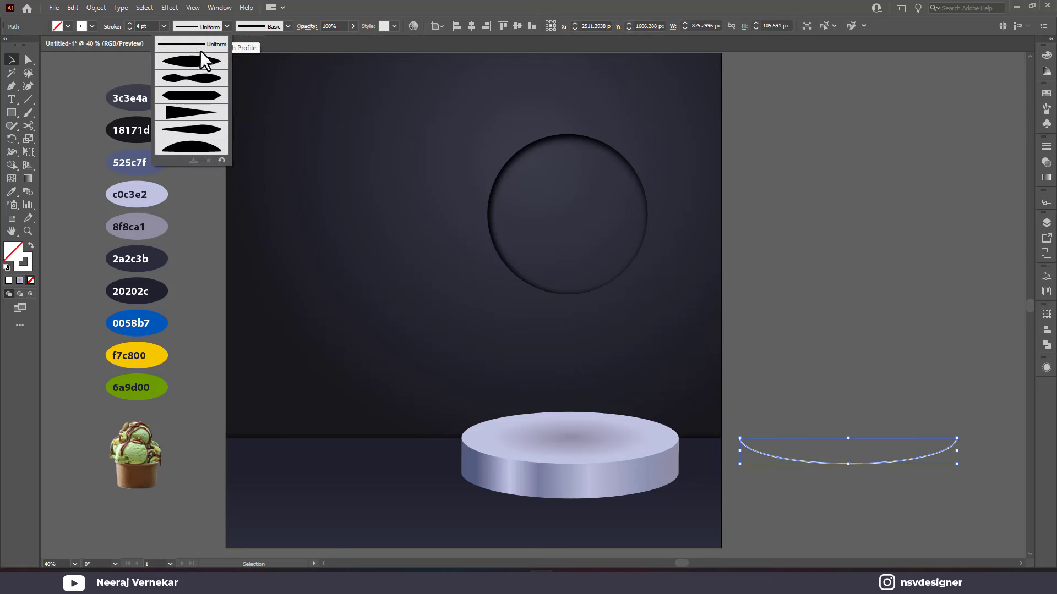
pyautogui.click(208, 59)
pyautogui.click(841, 472)
pyautogui.moveTo(838, 460); pyautogui.dragTo(560, 465)
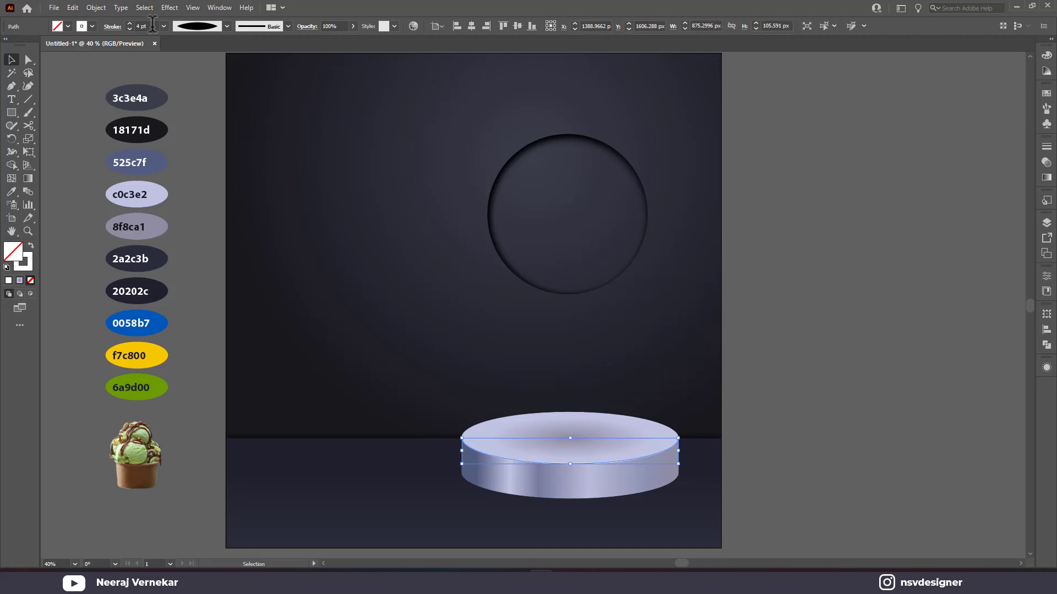
# - Set the tapered highlight arc's blend mode to Overlay
pyautogui.click(609, 456)
pyautogui.scroll(1, 576, 457)
pyautogui.scroll(1, 566, 463)
pyautogui.click(566, 463)
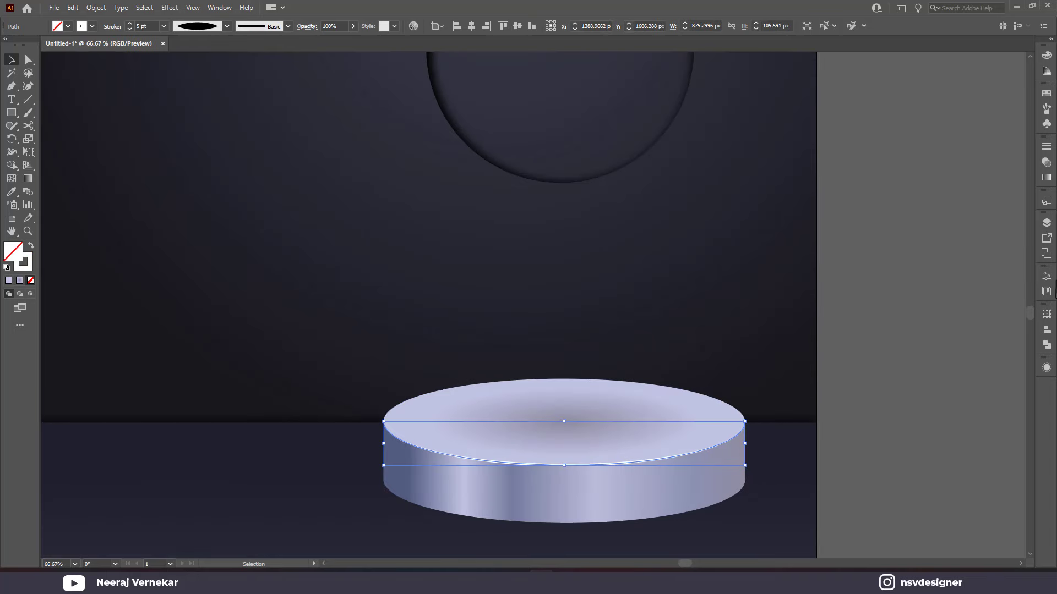
pyautogui.click(1046, 163)
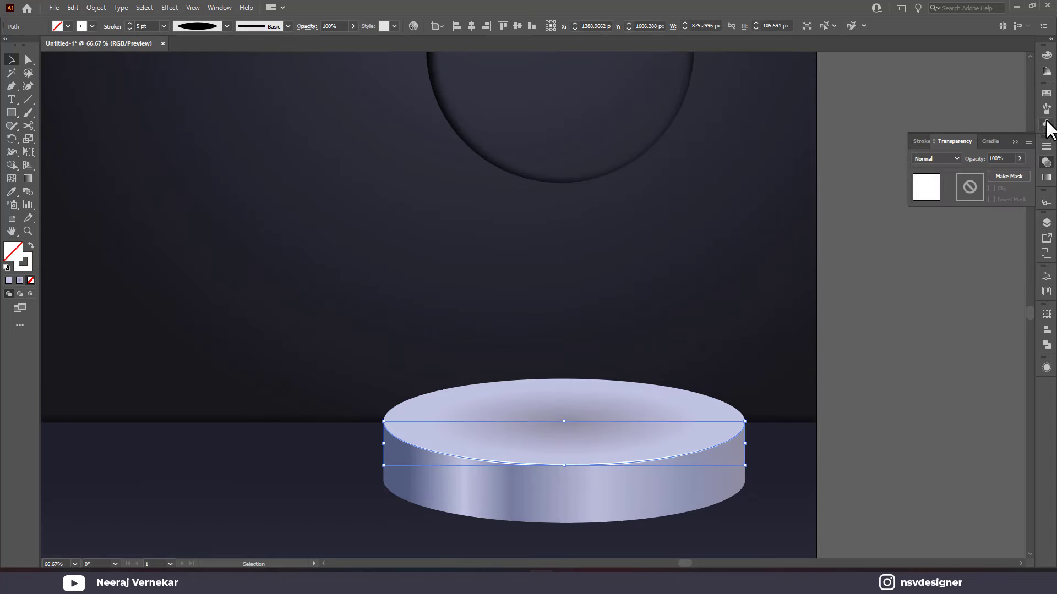
pyautogui.click(940, 159)
pyautogui.click(933, 264)
pyautogui.click(887, 363)
pyautogui.hotkey('ctrl', '0')
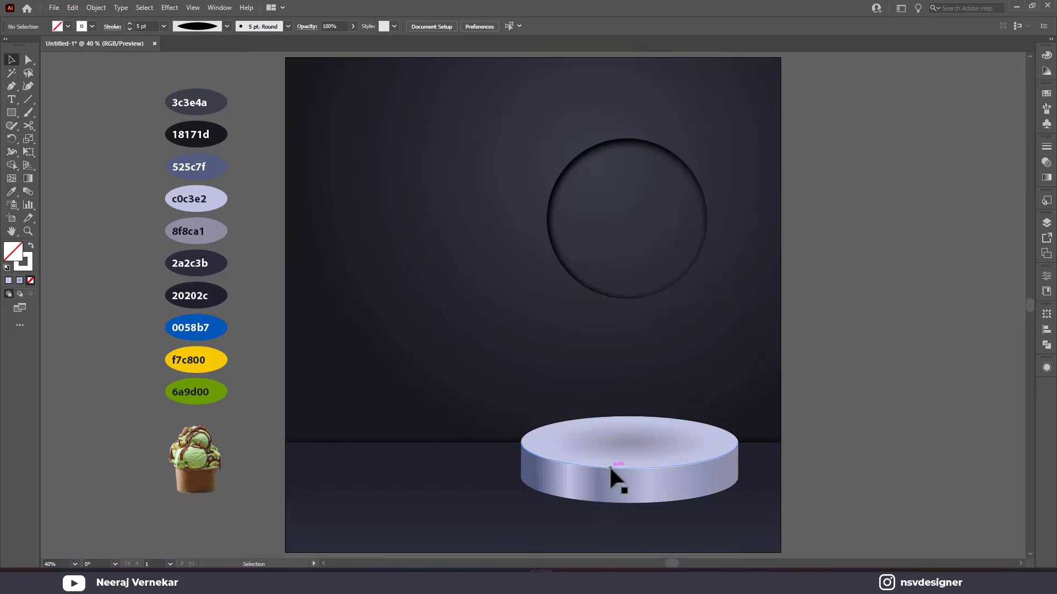
# - Copy the arc, apply a subtle Gaussian Blur, and move it onto the podium's rim
pyautogui.moveTo(609, 464); pyautogui.dragTo(880, 469)
pyautogui.click(169, 8)
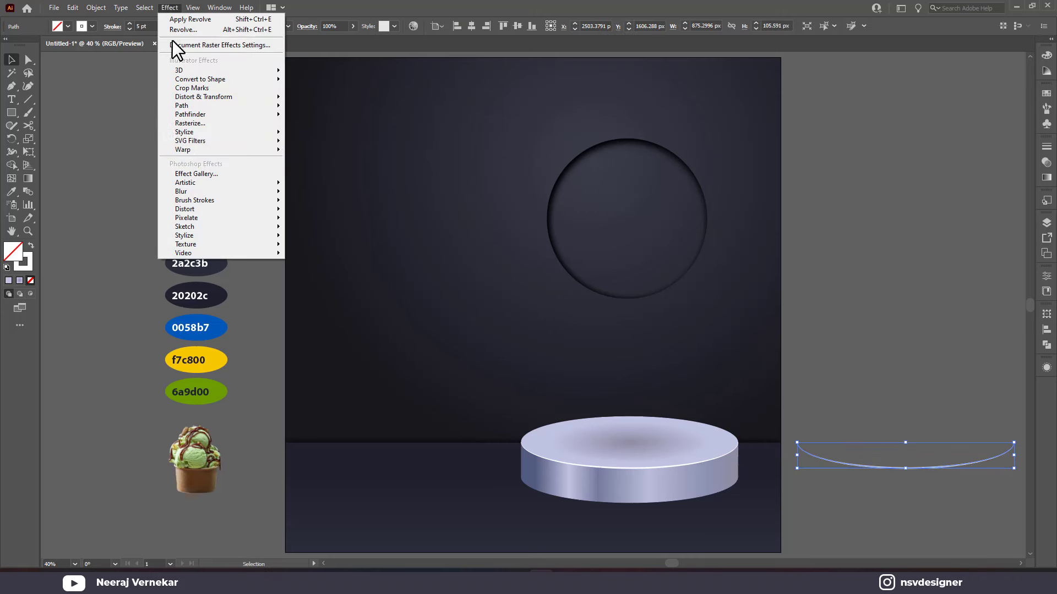
pyautogui.moveTo(221, 191)
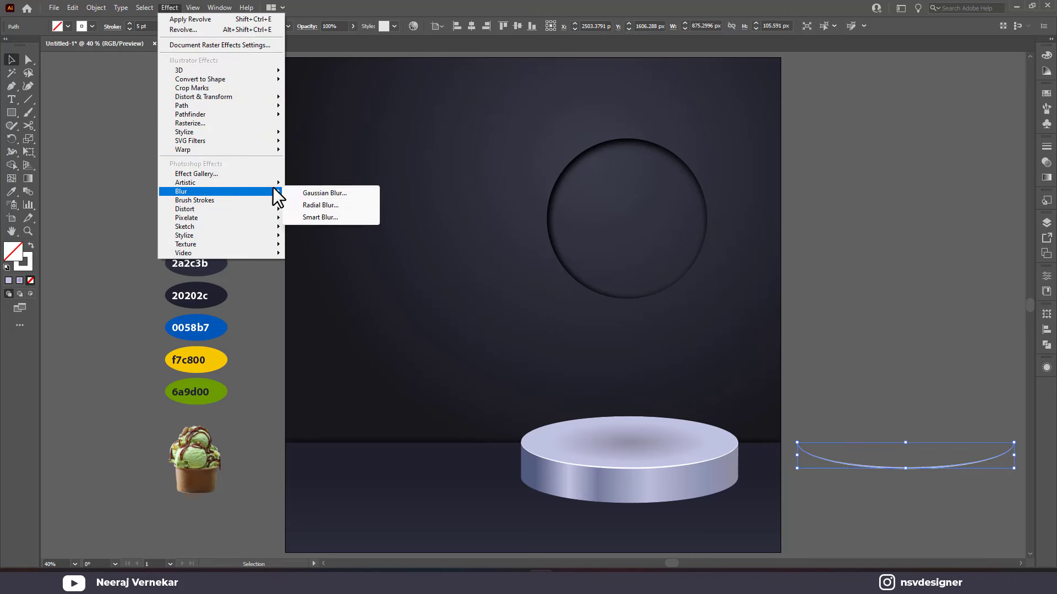
pyautogui.click(319, 193)
pyautogui.moveTo(600, 290); pyautogui.dragTo(619, 289)
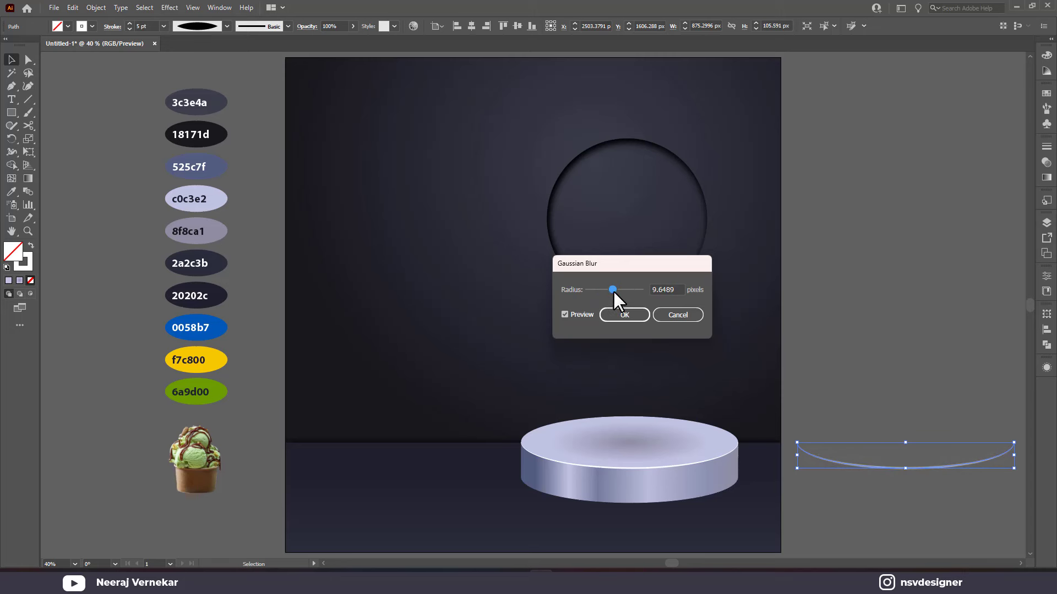
pyautogui.press('Return')
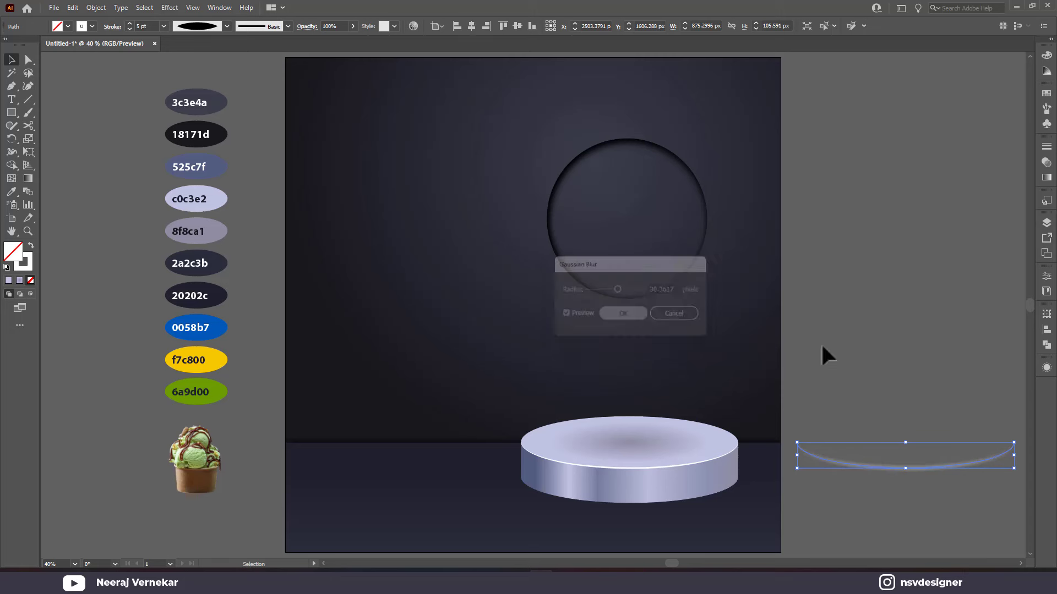
pyautogui.moveTo(916, 471); pyautogui.dragTo(641, 471)
pyautogui.click(889, 443)
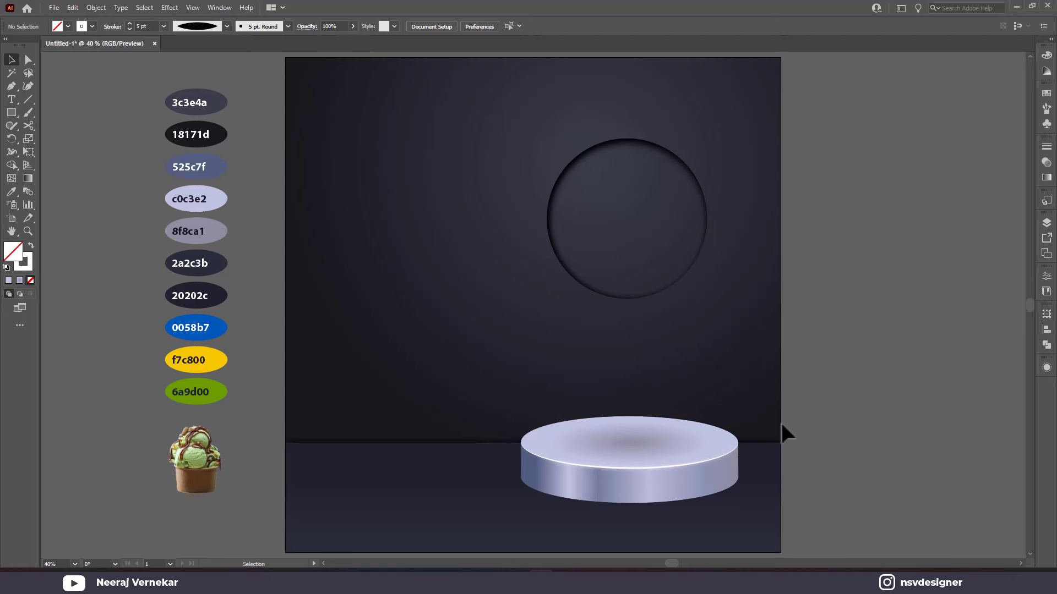
pyautogui.click(664, 487)
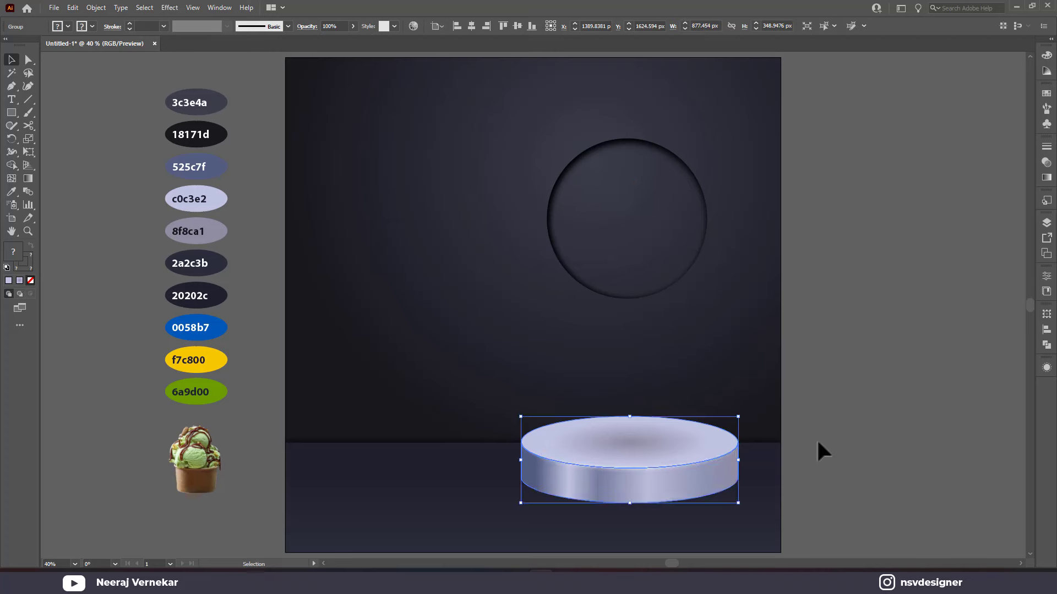
# - Edit the podium group's drop shadow to X Offset 0 with a larger Y Offset
pyautogui.click(883, 440)
pyautogui.moveTo(884, 440); pyautogui.dragTo(798, 415)
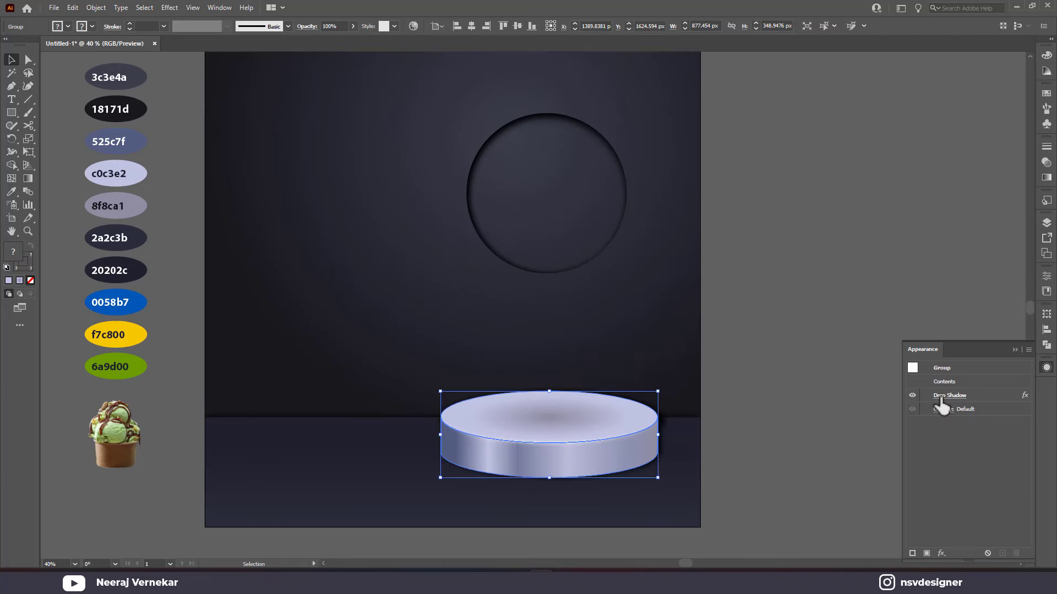
pyautogui.doubleClick(949, 395)
pyautogui.click(752, 286)
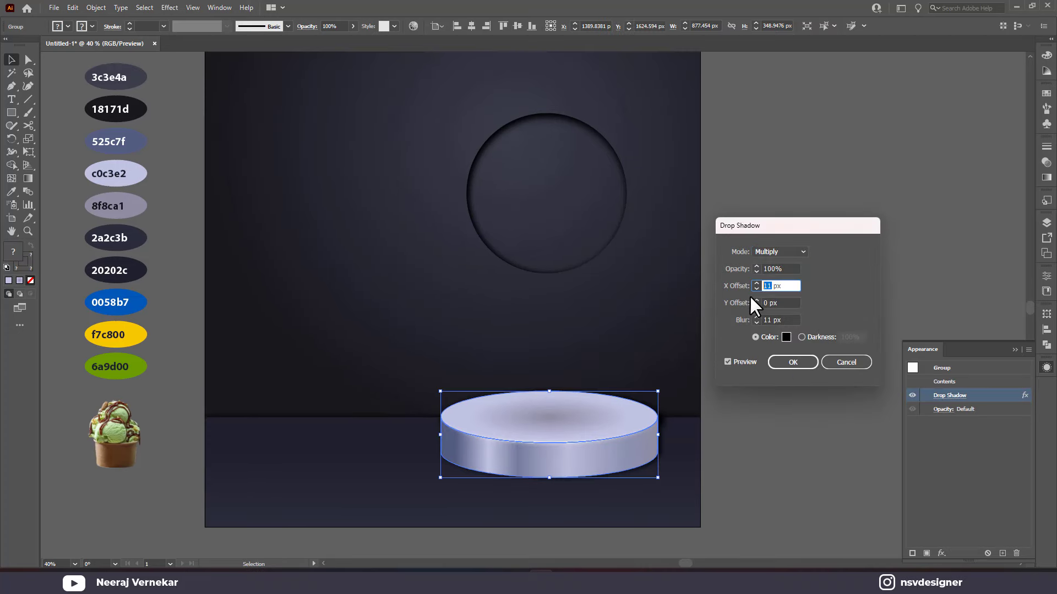
pyautogui.click(756, 300)
pyautogui.write('16')
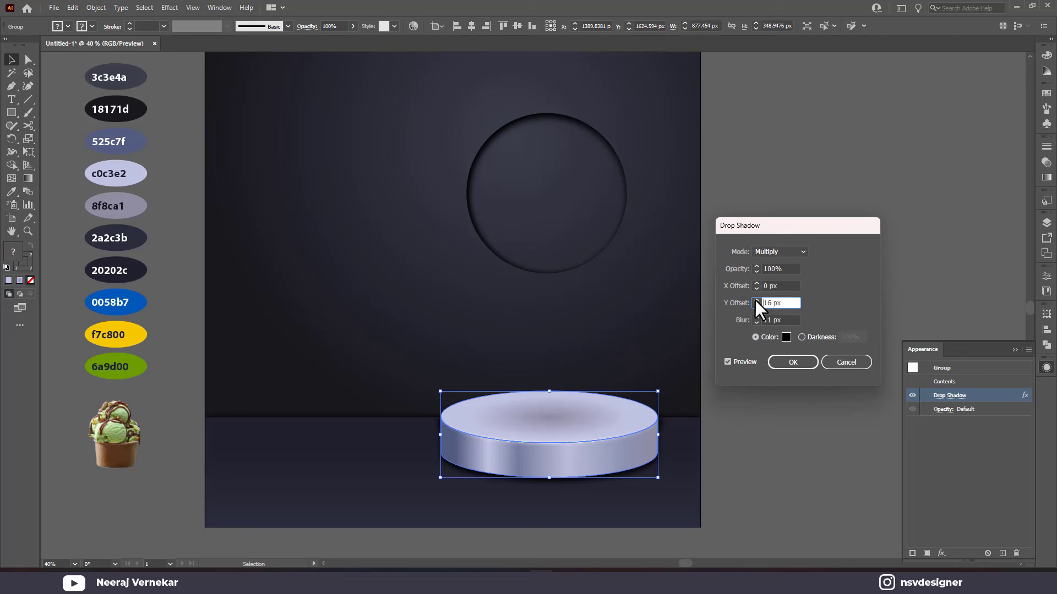
pyautogui.click(780, 363)
pyautogui.click(752, 475)
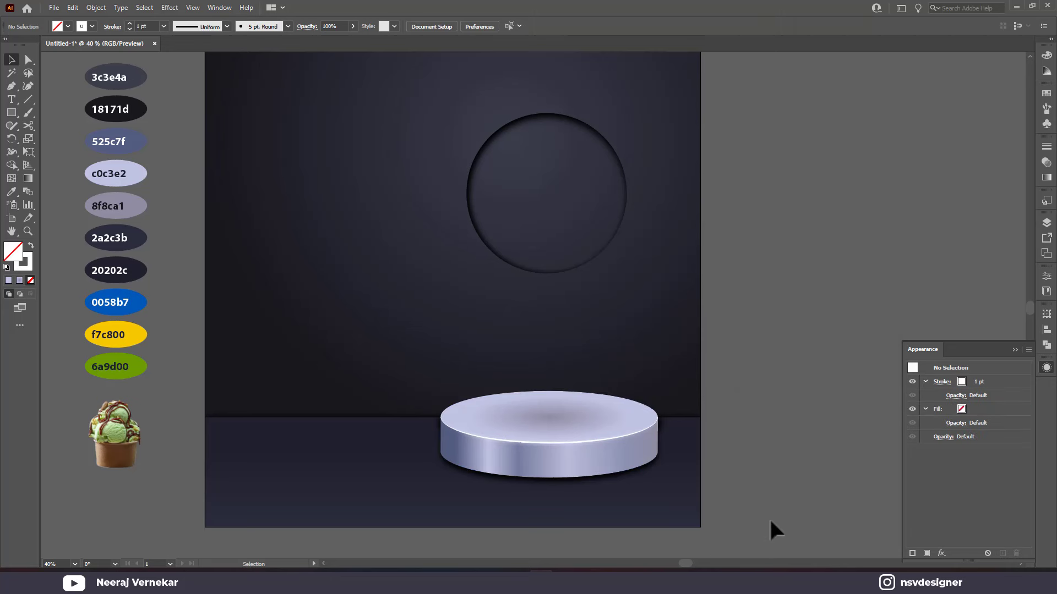
pyautogui.click(834, 335)
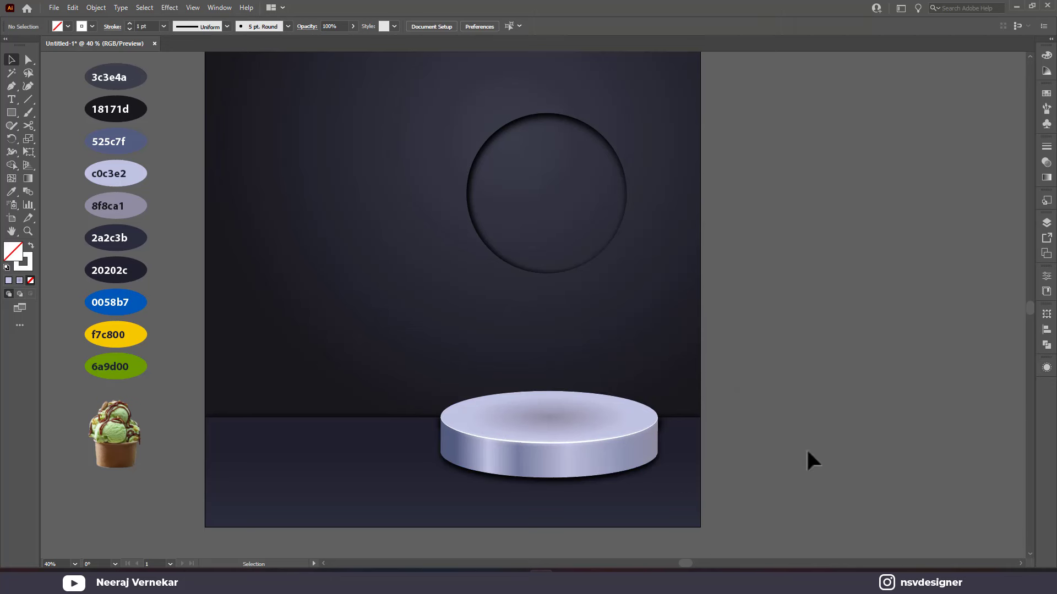
# - Bring the ice-cream image to the front, move it onto the podium top and enlarge it
pyautogui.rightClick(115, 432)
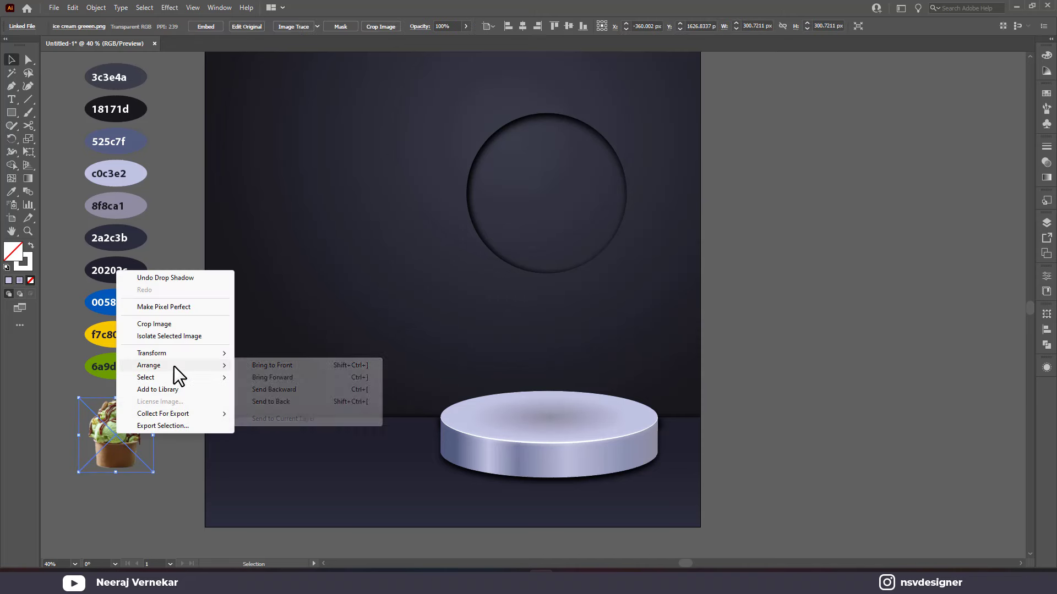
pyautogui.click(341, 363)
pyautogui.moveTo(124, 450); pyautogui.dragTo(558, 400)
pyautogui.moveTo(734, 494)
pyautogui.mouseDown()
pyautogui.moveTo(664, 441)
pyautogui.moveTo(670, 450)
pyautogui.mouseUp()
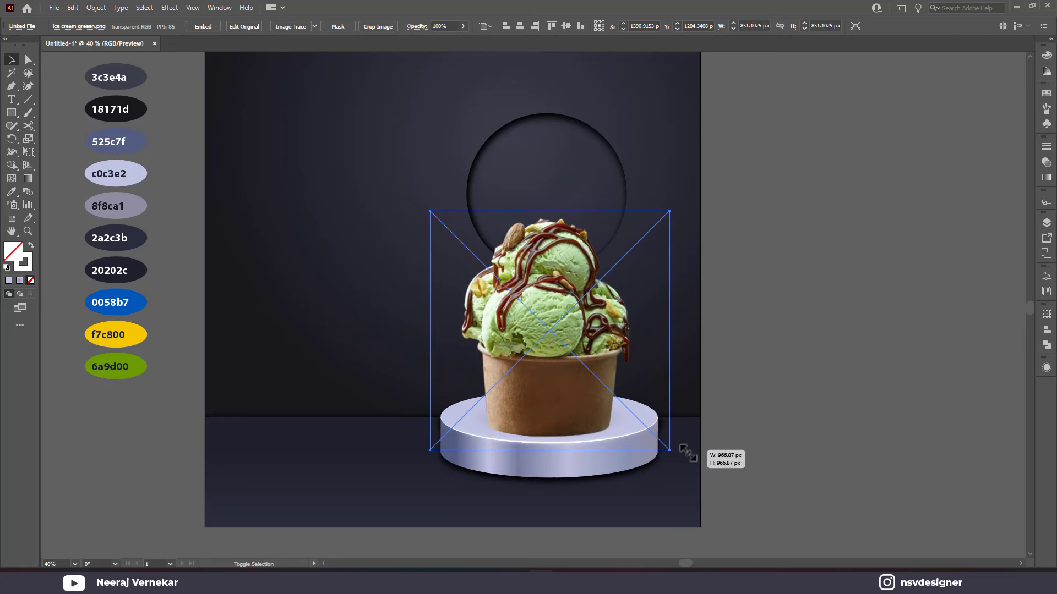
pyautogui.moveTo(576, 424); pyautogui.dragTo(575, 422)
pyautogui.click(197, 251)
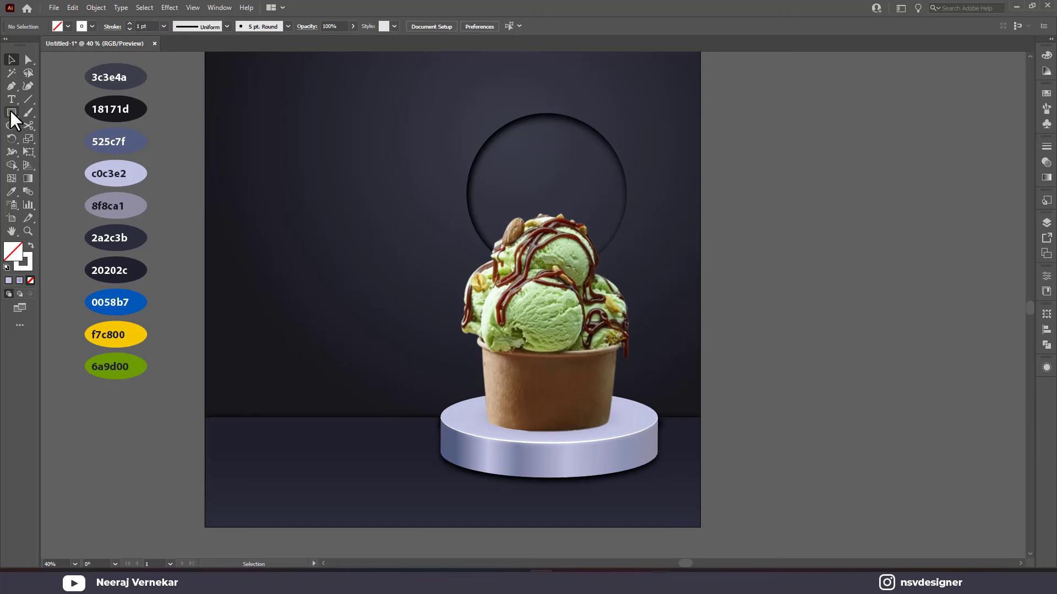
# - Draw a circle right of the artboard and give it a reversed radial White-Black gradient
pyautogui.moveTo(12, 117); pyautogui.dragTo(58, 137)
pyautogui.moveTo(758, 219); pyautogui.dragTo(864, 348)
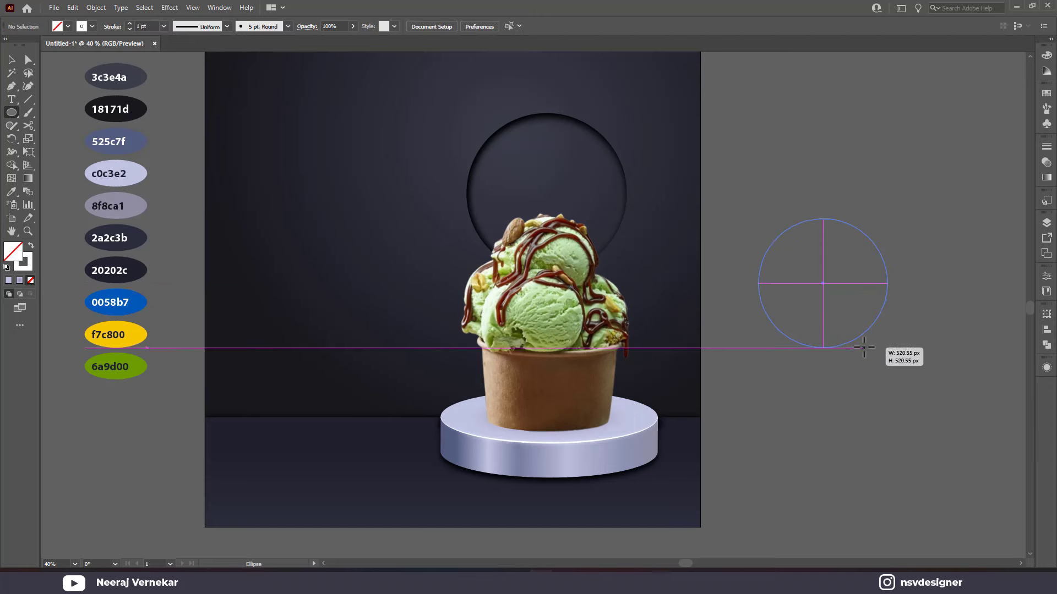
pyautogui.click(1046, 177)
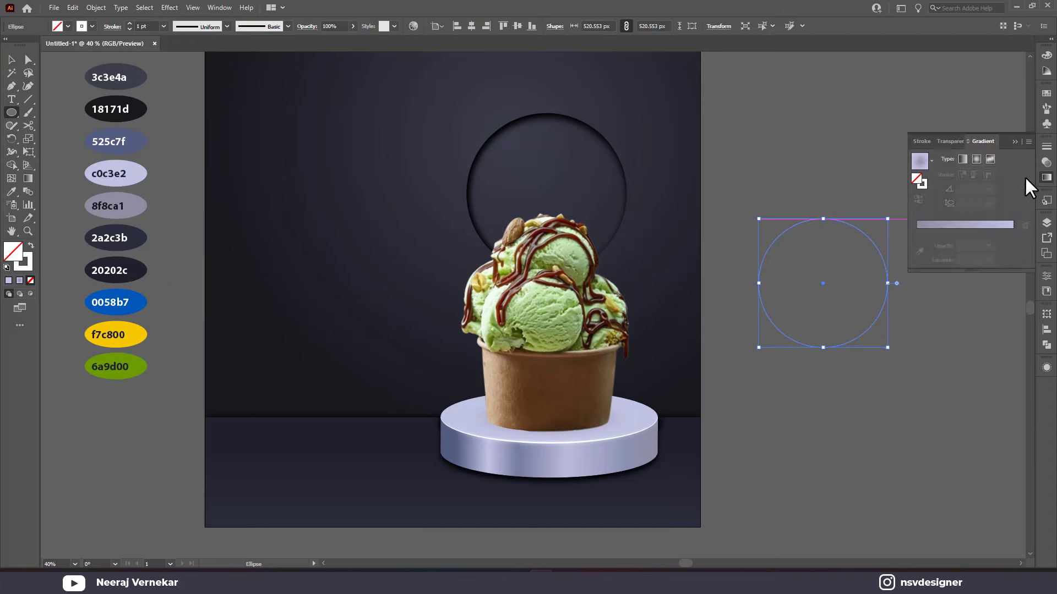
pyautogui.click(931, 160)
pyautogui.click(921, 180)
pyautogui.click(975, 160)
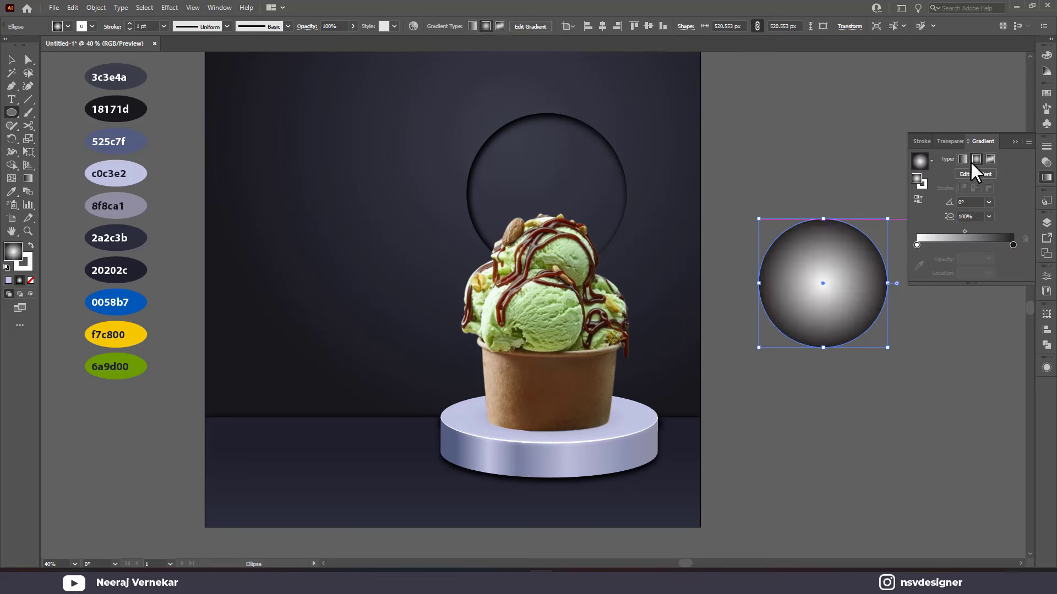
pyautogui.click(917, 199)
# - Make both gradient stops black and fade the outer stop to 0% opacity
pyautogui.doubleClick(1012, 245)
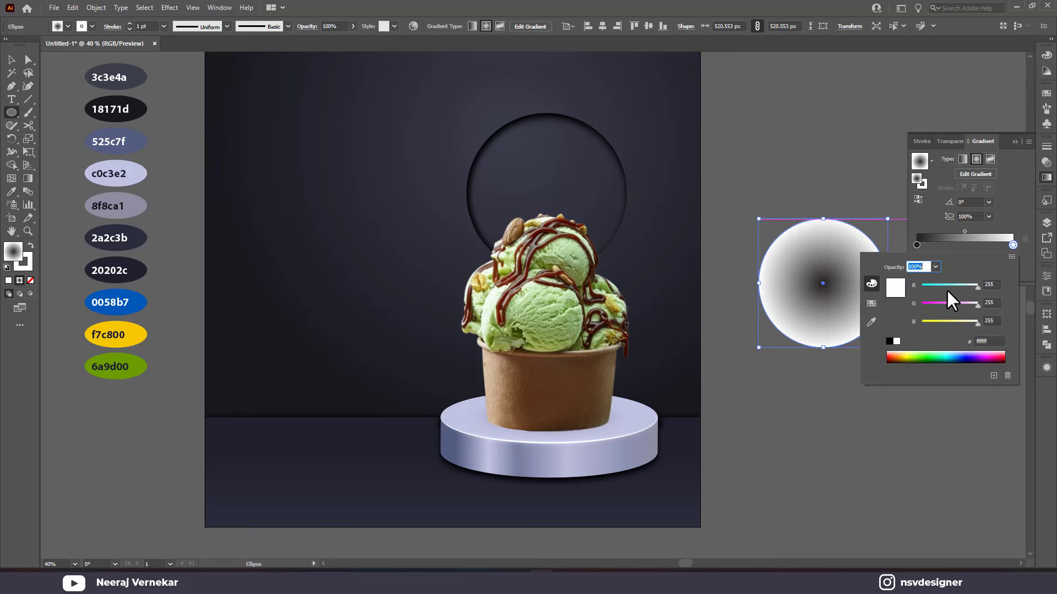
pyautogui.click(889, 341)
pyautogui.doubleClick(916, 245)
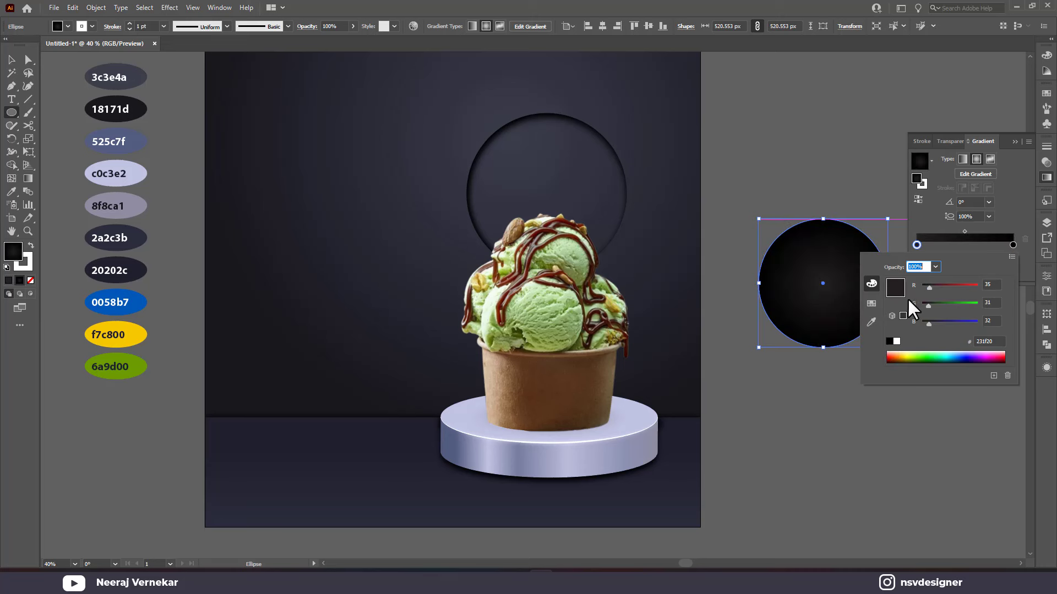
pyautogui.click(889, 342)
pyautogui.click(1012, 245)
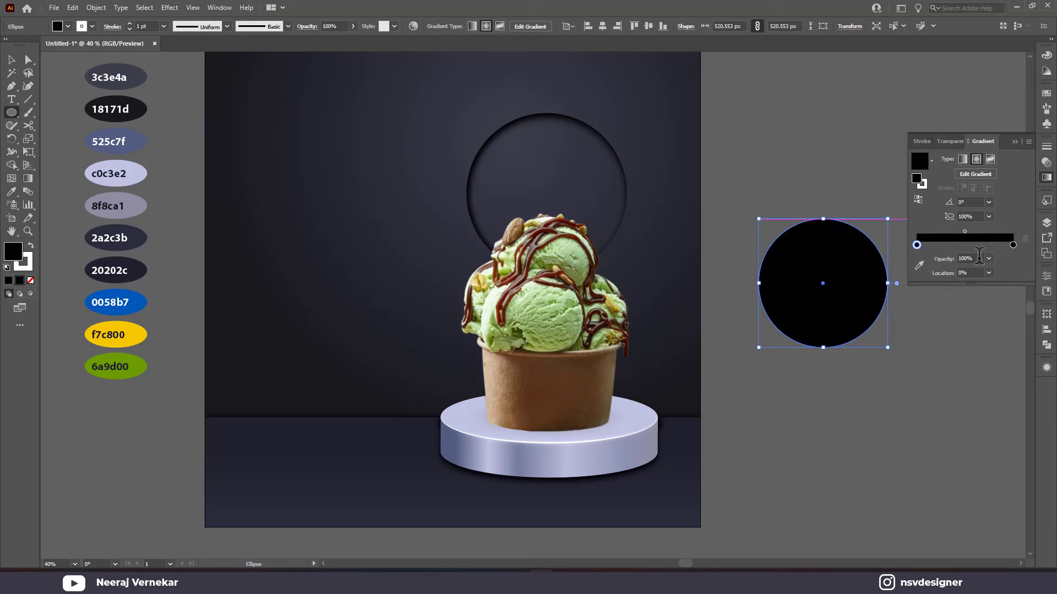
pyautogui.write('0')
pyautogui.click(11, 59)
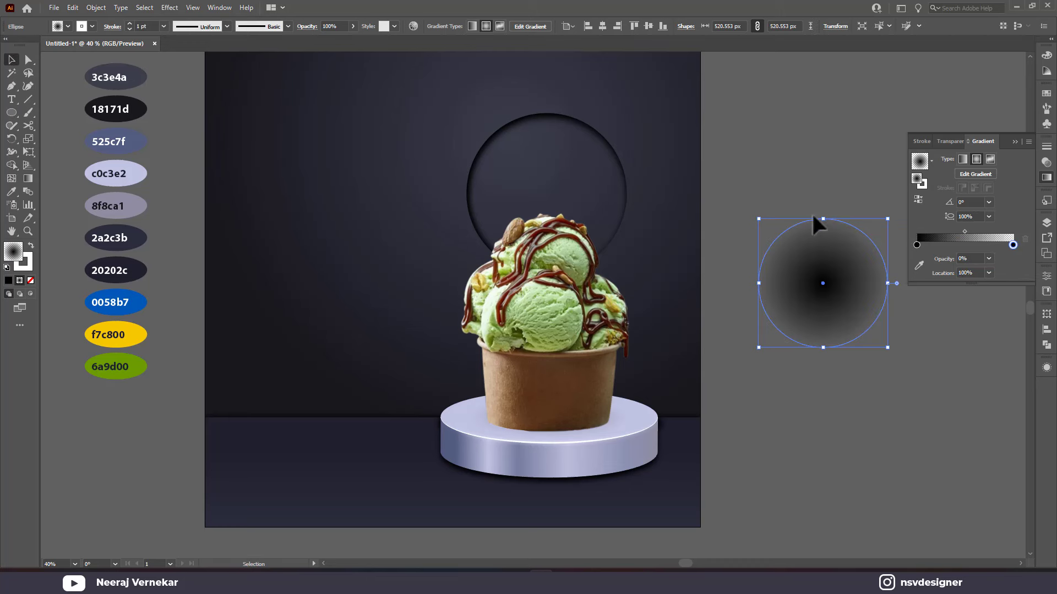
# - Squash the circle into a flat ellipse and apply a Gaussian Blur
pyautogui.moveTo(823, 219); pyautogui.dragTo(822, 318)
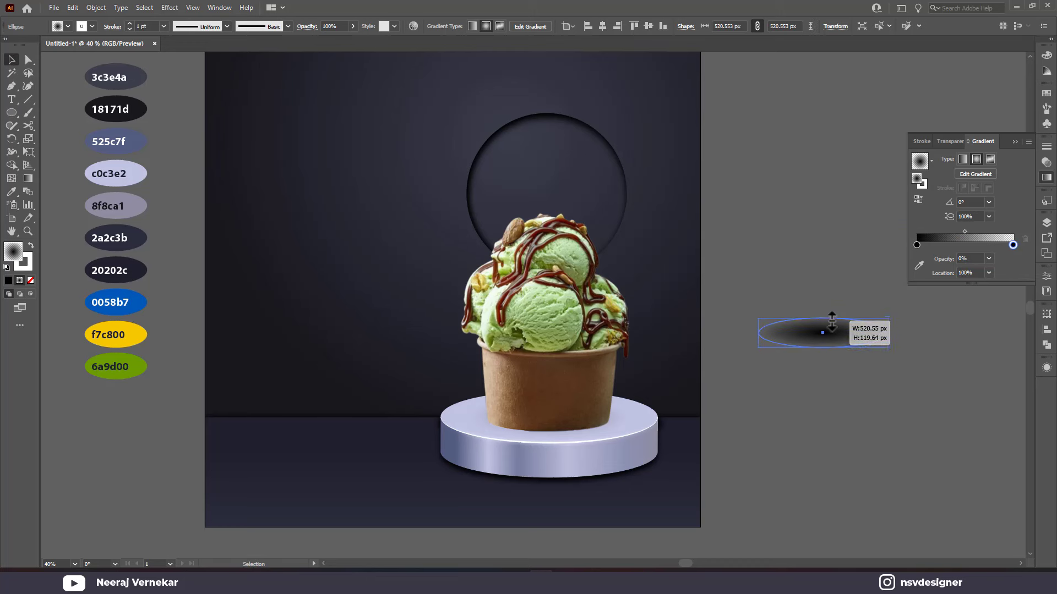
pyautogui.click(167, 6)
pyautogui.moveTo(181, 190)
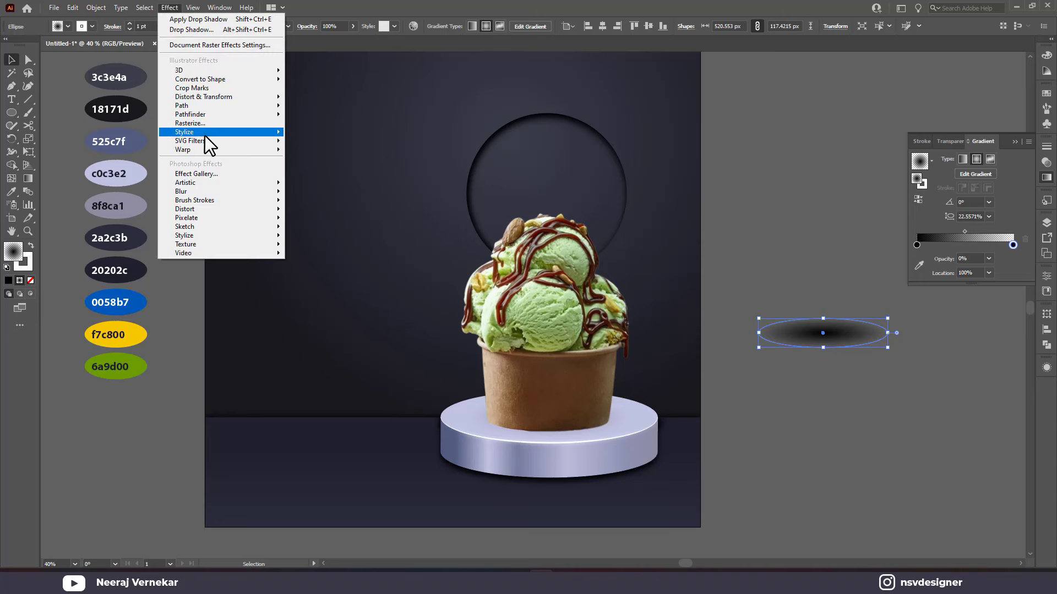
pyautogui.click(324, 192)
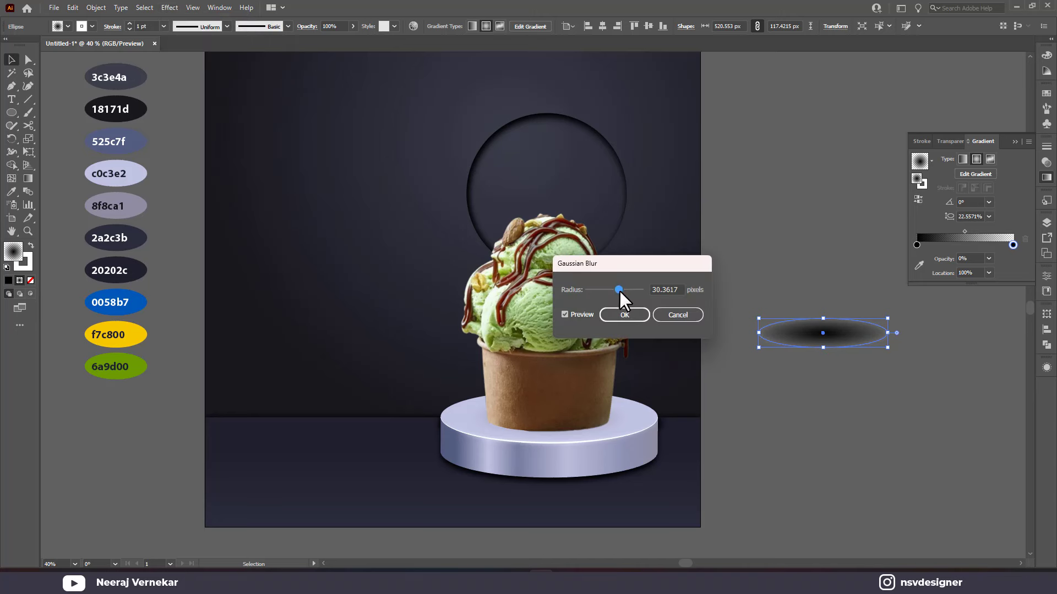
pyautogui.click(616, 311)
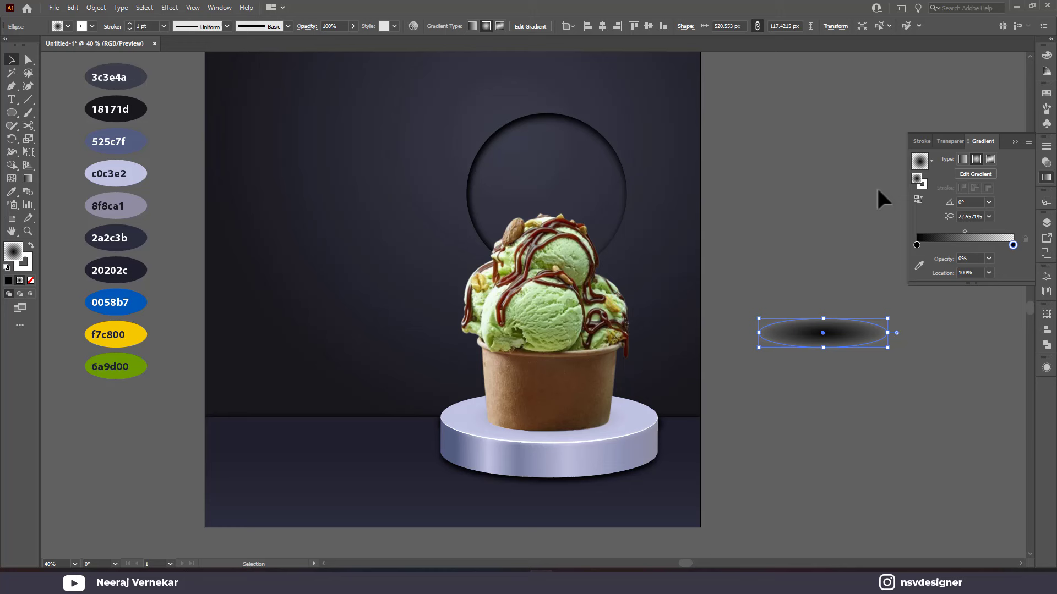
# - Set the shadow ellipse to Multiply and move it onto the podium top under the cup
pyautogui.click(952, 141)
pyautogui.click(934, 159)
pyautogui.click(934, 197)
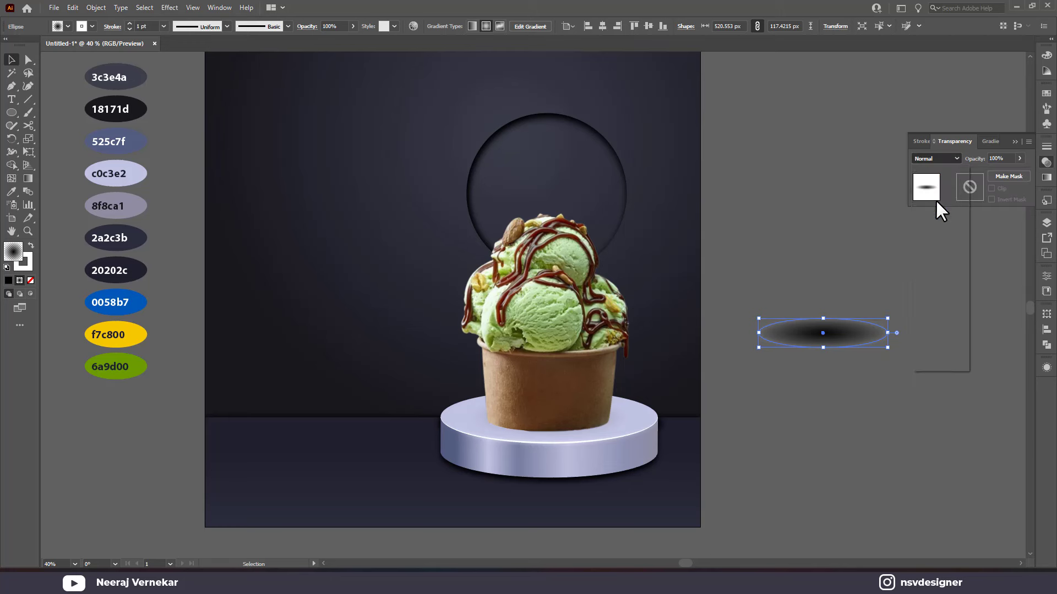
pyautogui.click(863, 292)
pyautogui.moveTo(825, 333); pyautogui.dragTo(567, 432)
# - Bring the ice-cream image in front of the shadow ellipse
pyautogui.rightClick(567, 342)
pyautogui.moveTo(600, 453)
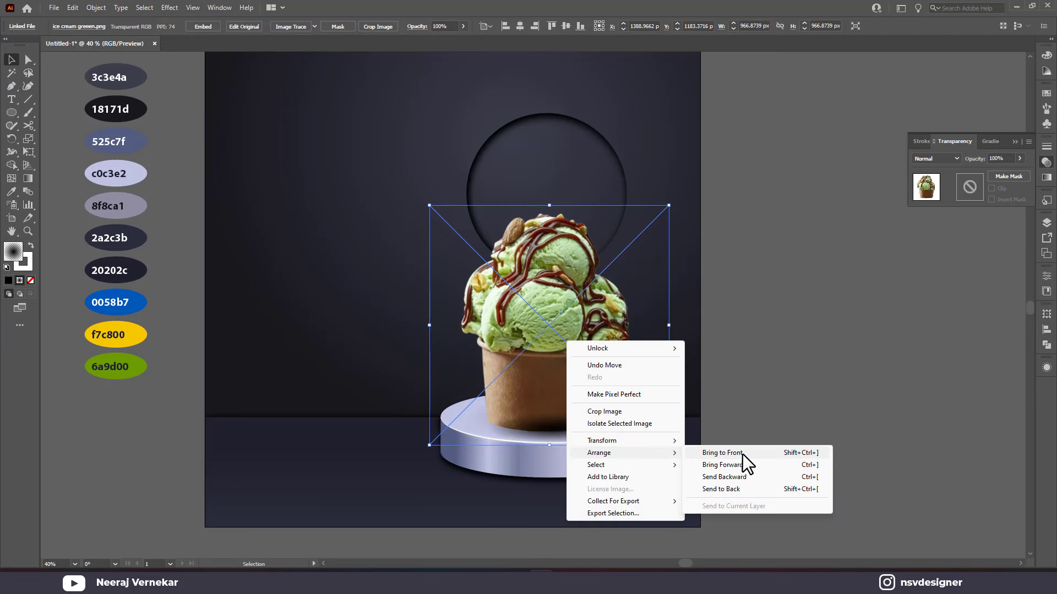
pyautogui.click(741, 454)
pyautogui.hotkey('ctrl', 'shift', 'a')
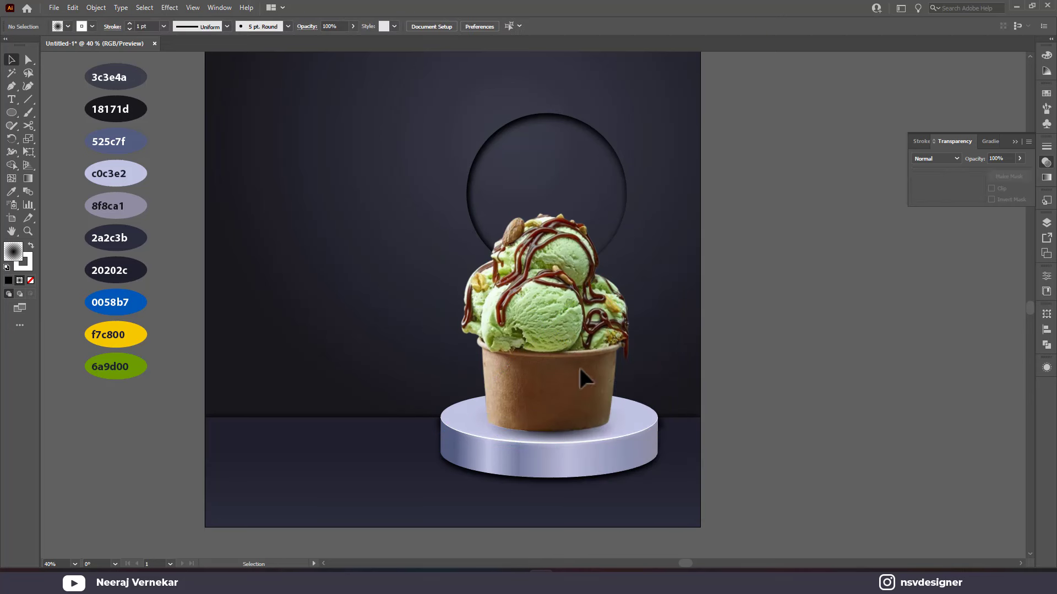
# - Widen and flatten the shadow ellipse across the podium top
pyautogui.click(567, 440)
pyautogui.moveTo(617, 429); pyautogui.dragTo(653, 425)
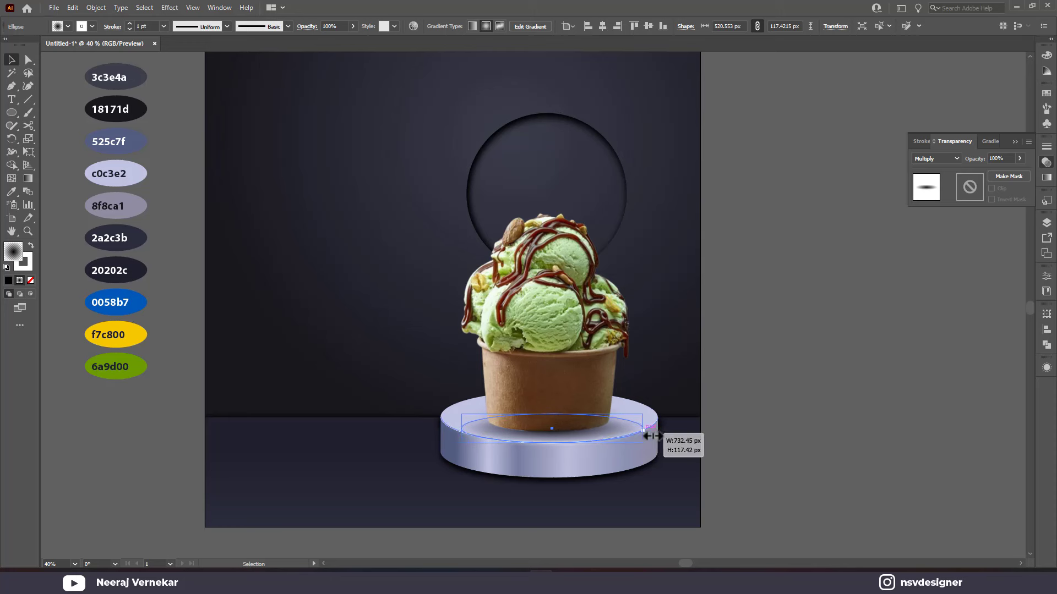
pyautogui.moveTo(569, 411)
pyautogui.mouseDown()
pyautogui.moveTo(654, 430)
pyautogui.moveTo(615, 429)
pyautogui.mouseUp()
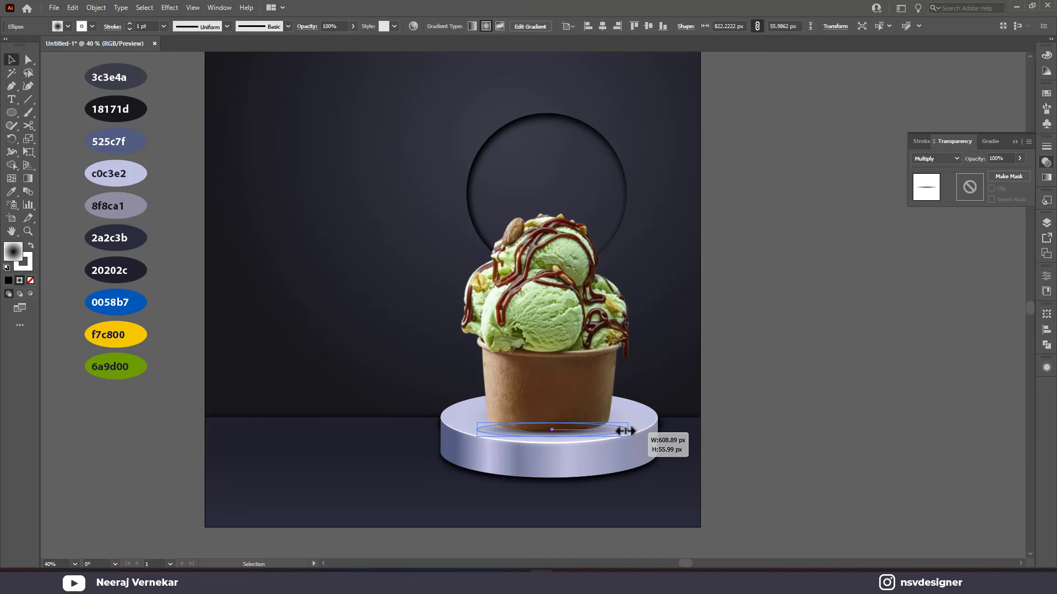
pyautogui.moveTo(552, 423)
pyautogui.mouseDown()
pyautogui.moveTo(552, 410)
pyautogui.moveTo(570, 432)
pyautogui.mouseUp()
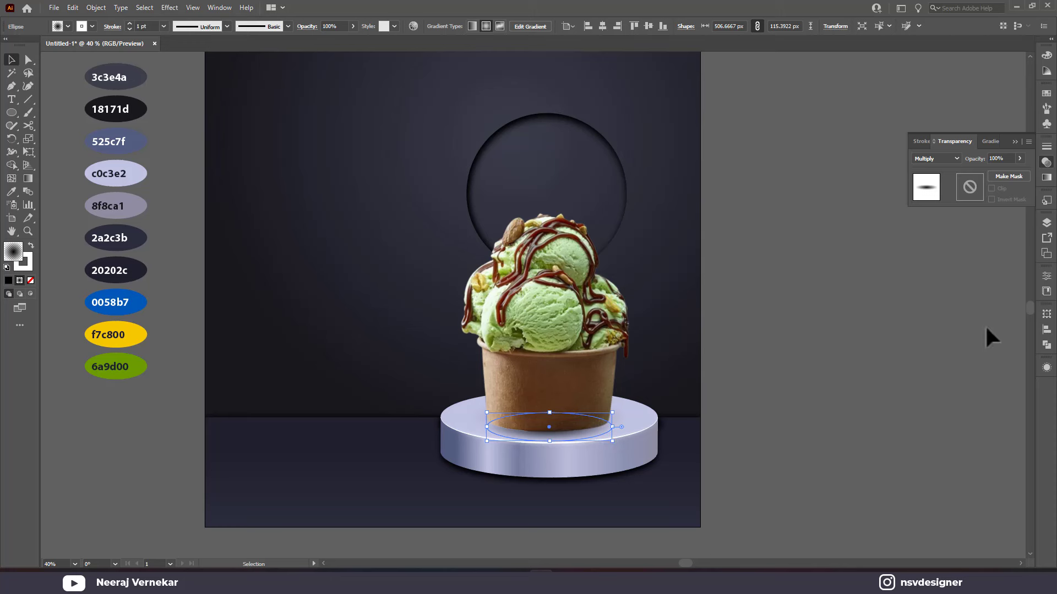
# - Increase the blur radius on the shadow ellipse
pyautogui.click(1047, 367)
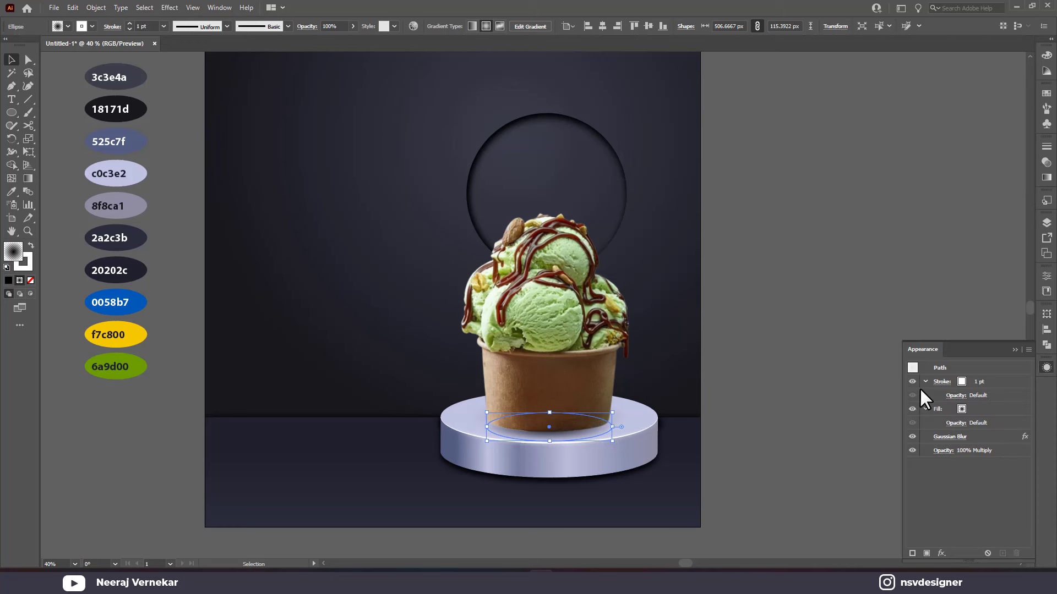
pyautogui.click(947, 438)
pyautogui.moveTo(615, 290); pyautogui.dragTo(621, 290)
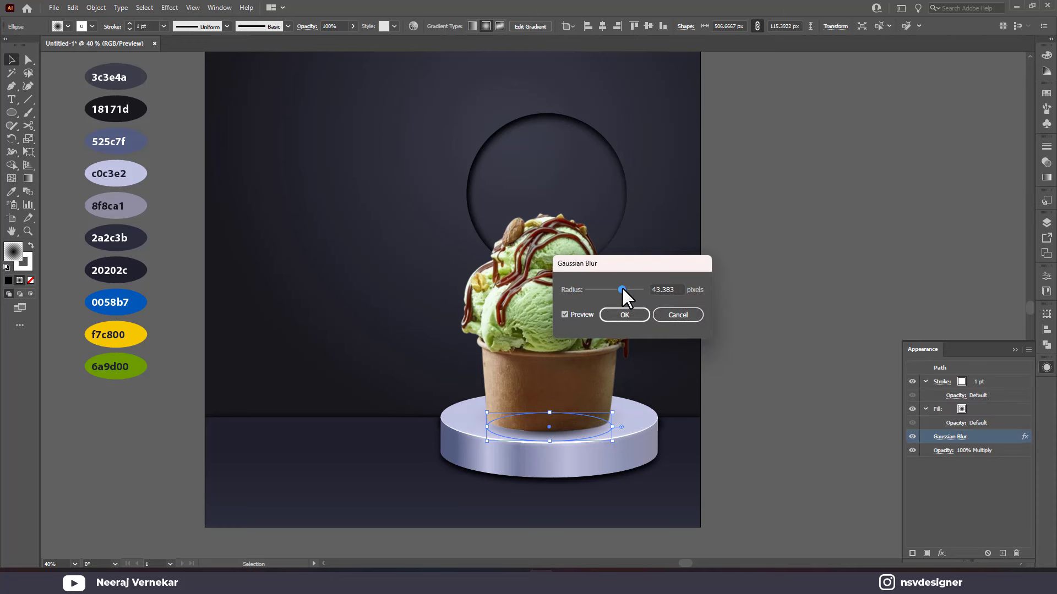
pyautogui.click(626, 314)
# - Shift the gradient midpoint slightly left and widen the podium-top ellipse further
pyautogui.click(1047, 177)
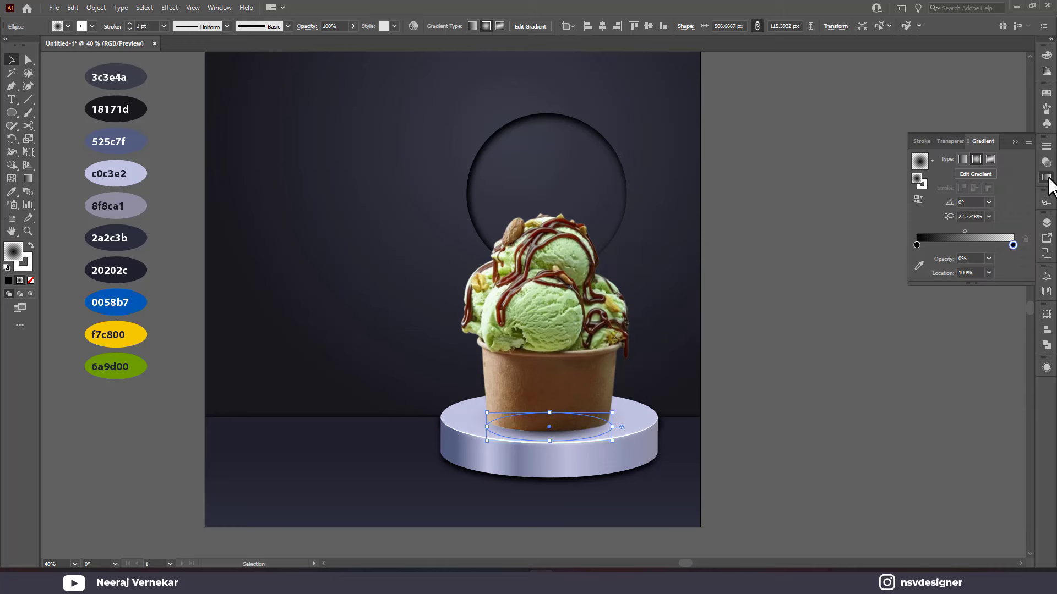
pyautogui.moveTo(964, 231); pyautogui.dragTo(961, 232)
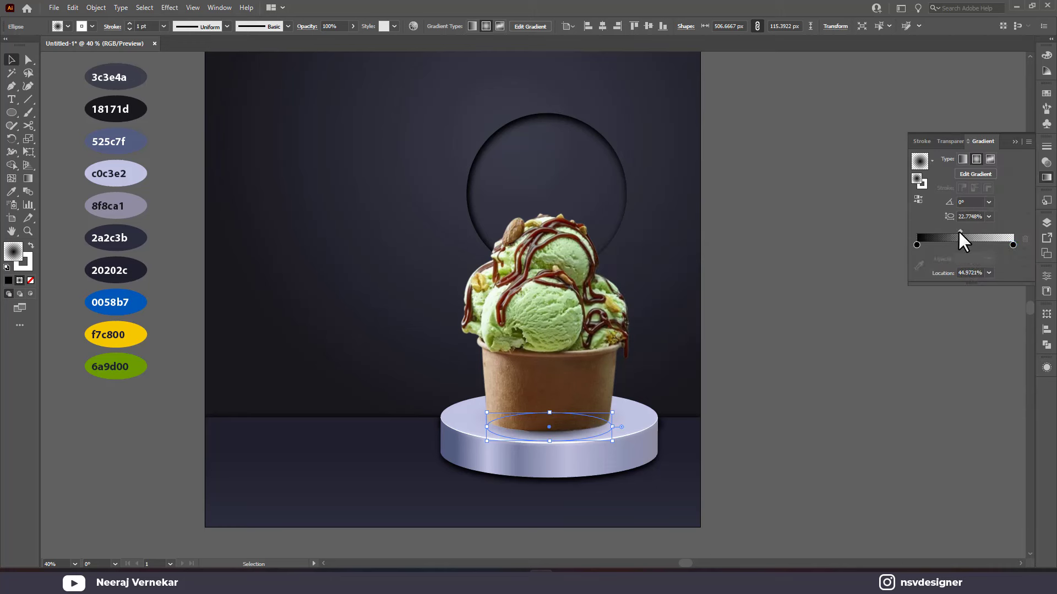
pyautogui.click(784, 457)
pyautogui.click(578, 437)
pyautogui.moveTo(612, 429); pyautogui.dragTo(633, 429)
# - Check the ellipse, now about 726 px wide at 76% opacity, and close the Gradient panel
pyautogui.click(745, 473)
pyautogui.click(596, 431)
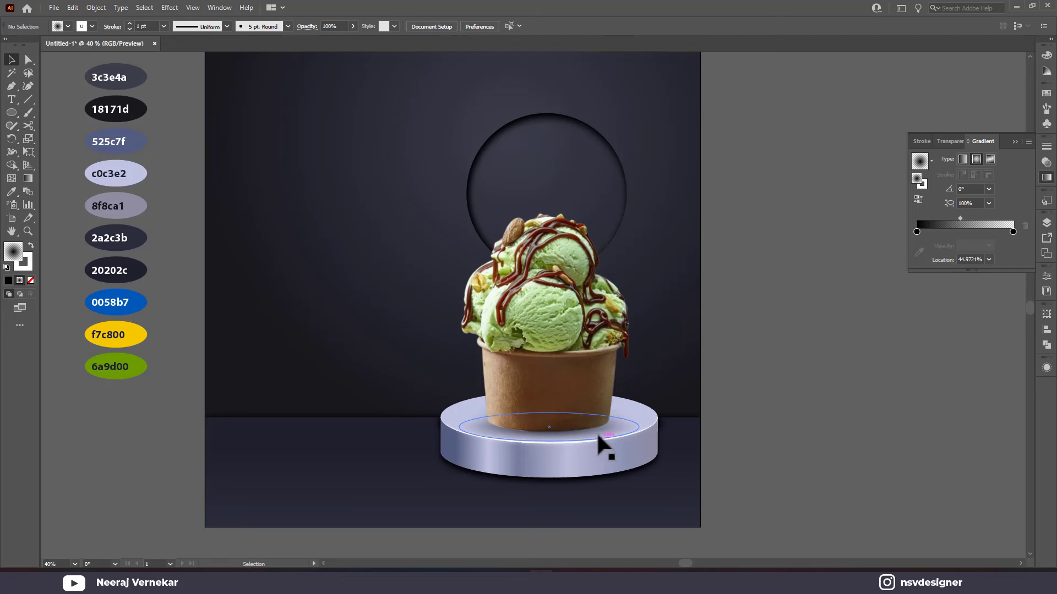
pyautogui.click(747, 444)
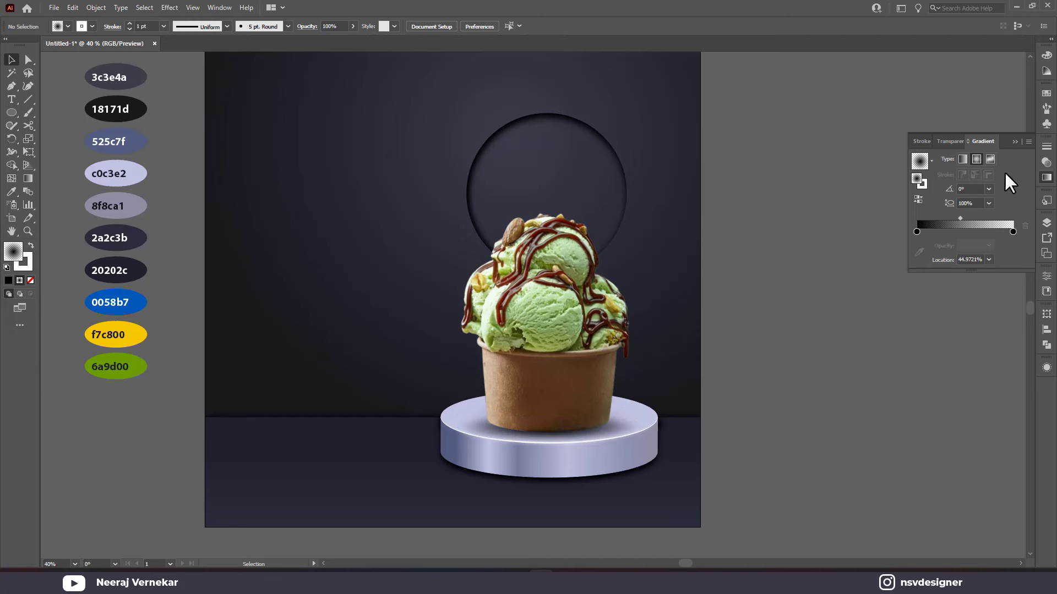
pyautogui.click(606, 425)
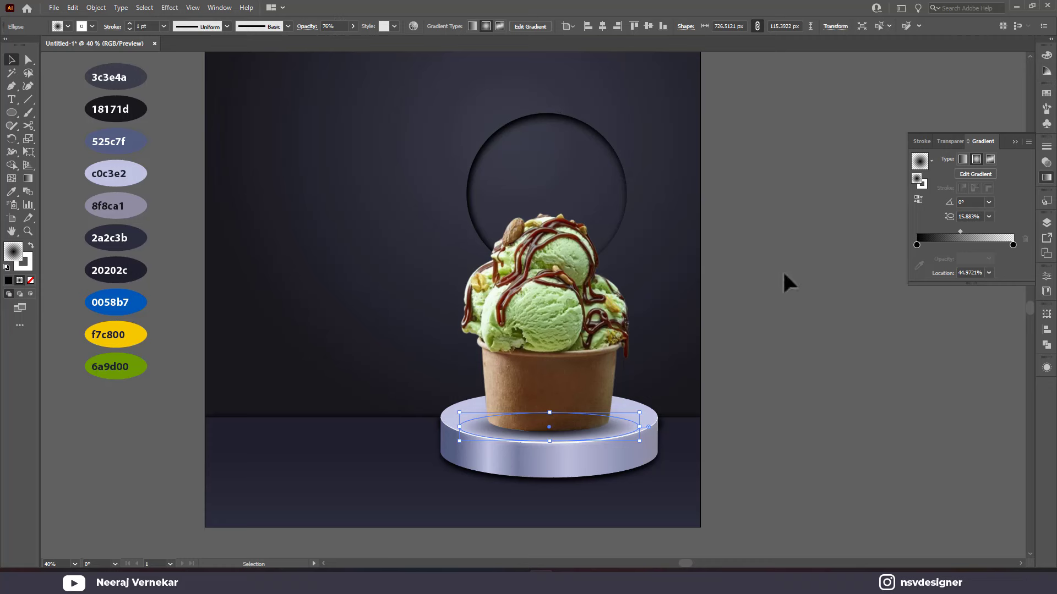
pyautogui.click(807, 367)
pyautogui.click(1016, 140)
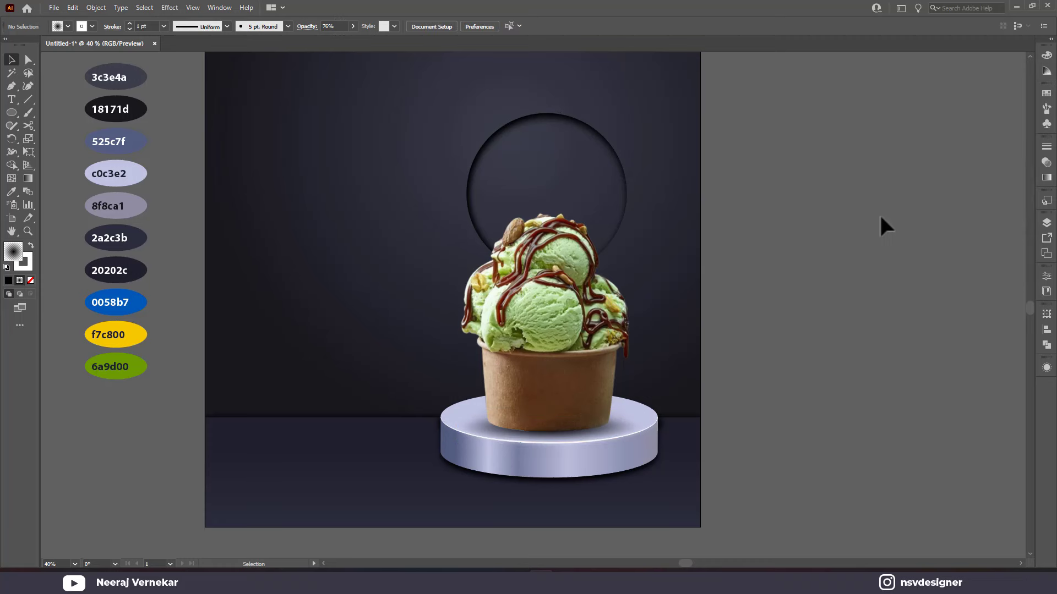
# - Stretch the shadow ellipse taller to about 726 × 202 px, then pick the Type tool
pyautogui.hotkey('ctrl', '0')
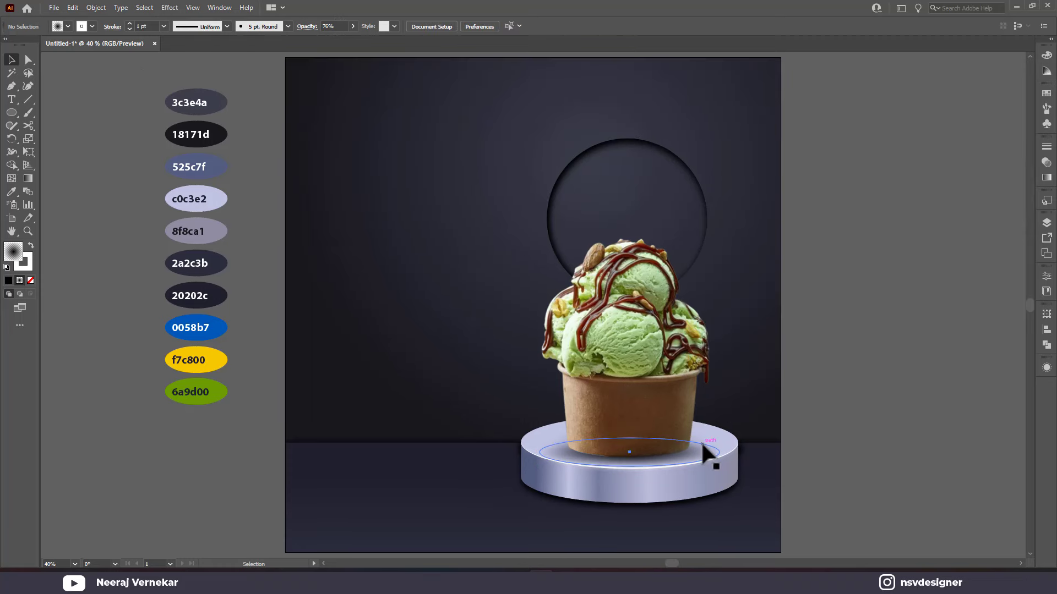
pyautogui.click(702, 443)
pyautogui.moveTo(629, 437); pyautogui.dragTo(631, 417)
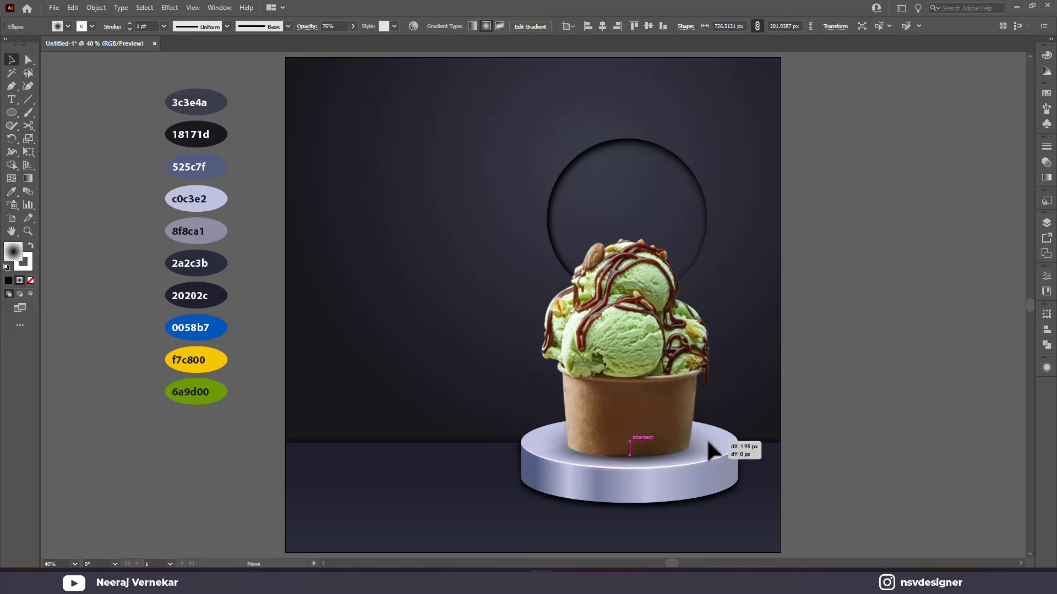
pyautogui.click(906, 374)
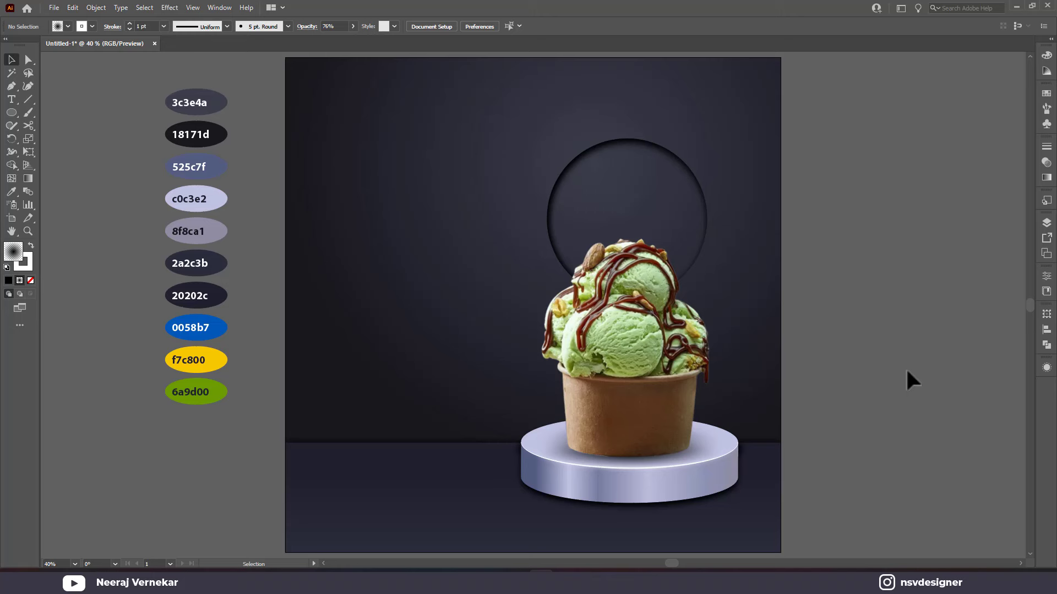
pyautogui.click(11, 99)
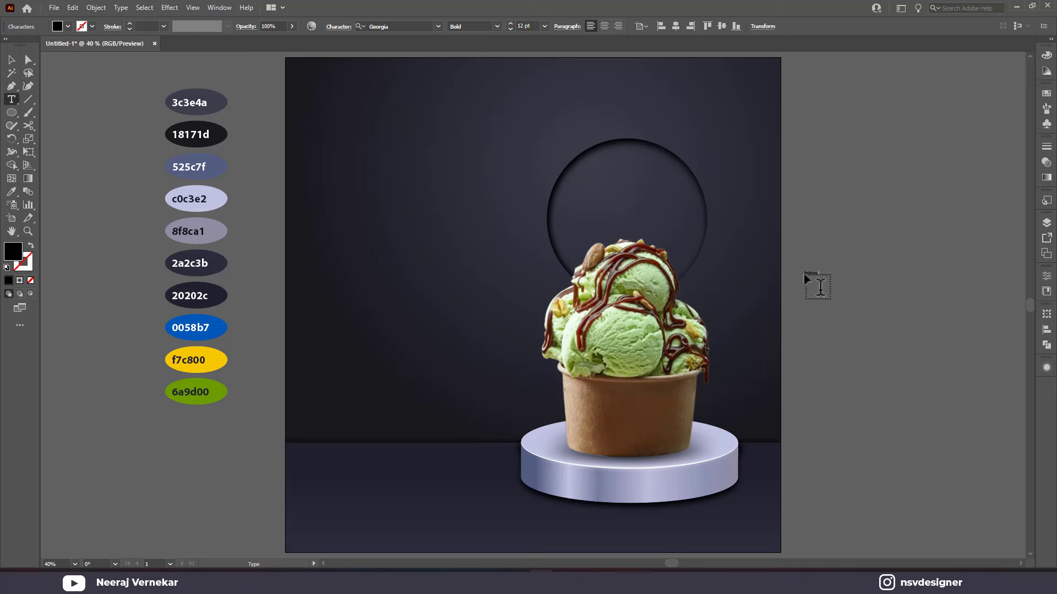
# - Enlarge the Delicious text and duplicate it below as 'Ice Cream'
pyautogui.click(11, 60)
pyautogui.moveTo(820, 270); pyautogui.dragTo(942, 357)
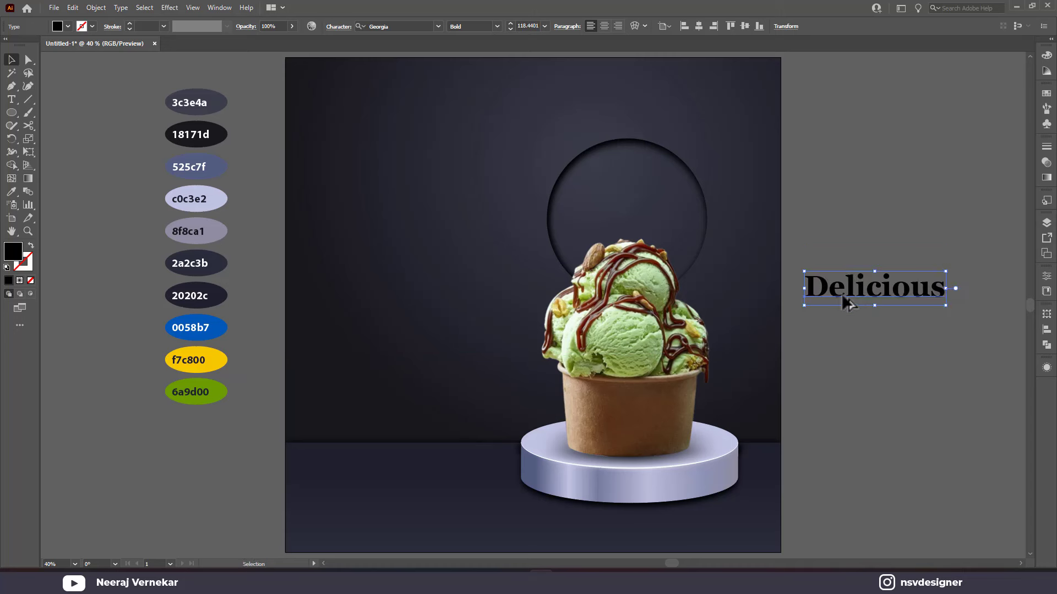
pyautogui.moveTo(841, 294); pyautogui.dragTo(845, 319)
pyautogui.doubleClick(843, 318)
pyautogui.write('Ice')
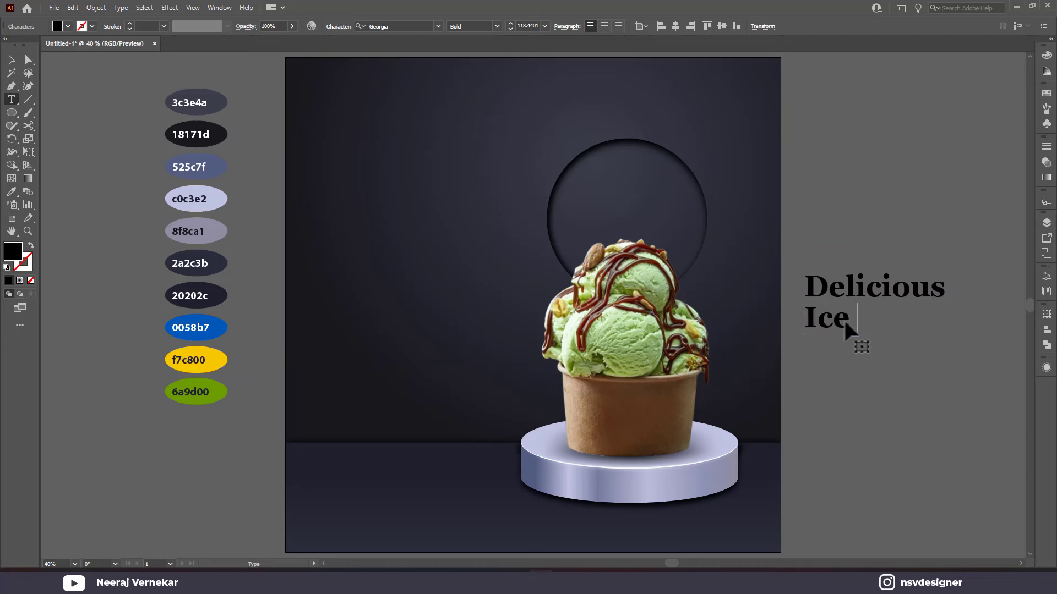
pyautogui.write(' Cream')
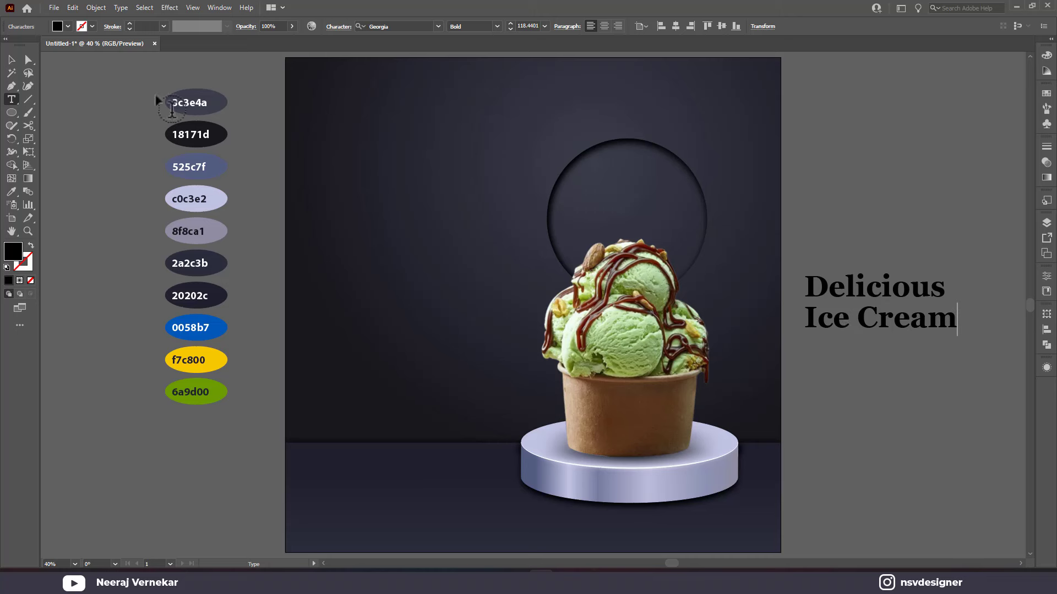
pyautogui.click(11, 60)
# - Resize Delicious and move both lines to the artboard's upper left
pyautogui.click(948, 290)
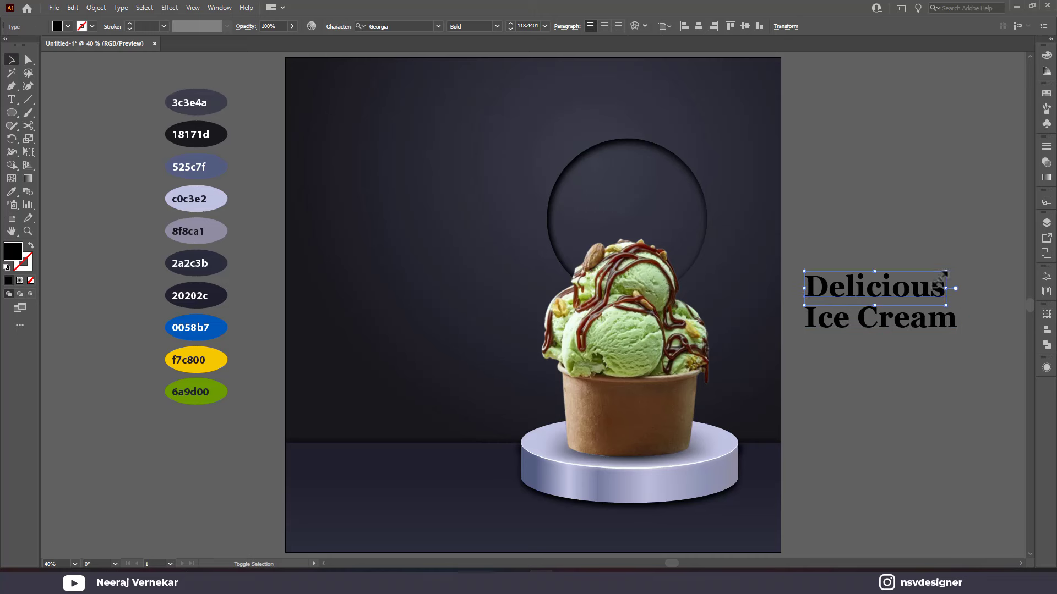
pyautogui.moveTo(948, 290); pyautogui.dragTo(935, 292)
pyautogui.keyDown('shift'); pyautogui.click(850, 318); pyautogui.keyUp('shift')
pyautogui.moveTo(905, 327); pyautogui.dragTo(416, 193)
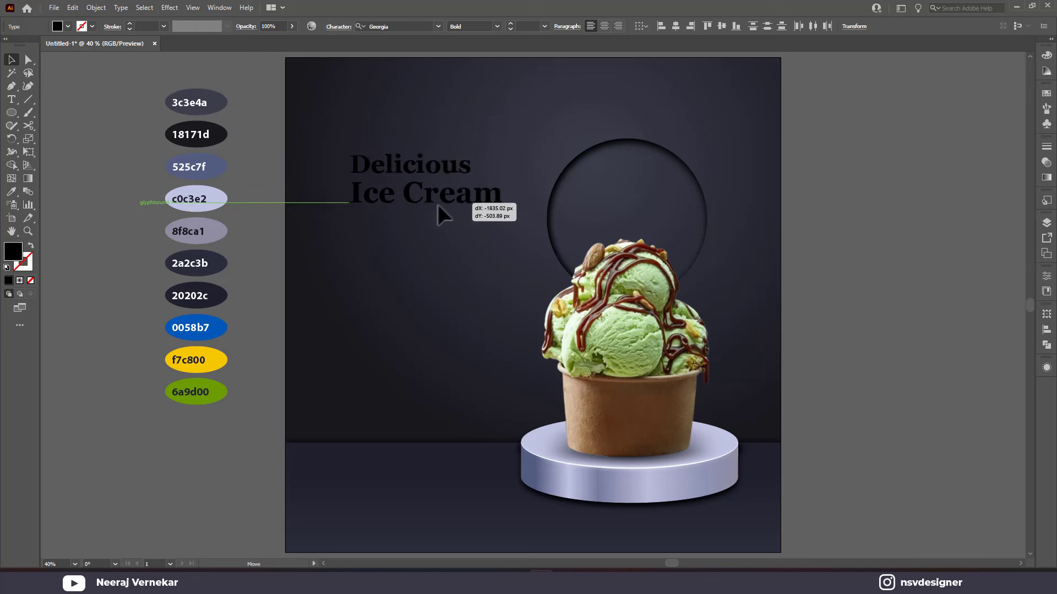
# - Fill the headline with green 6a9d00 and enlarge it
pyautogui.press('i')
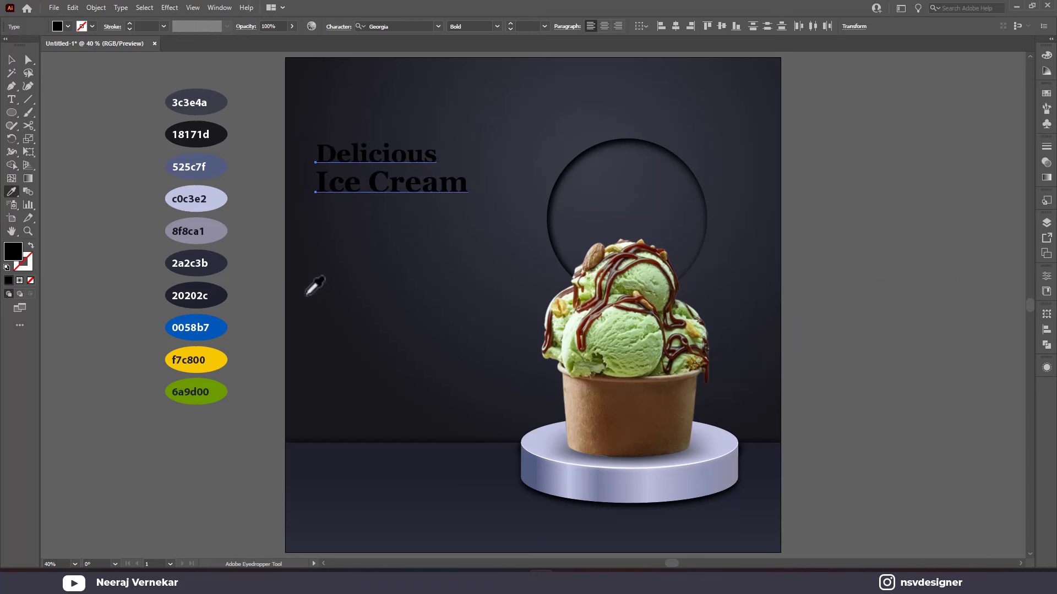
pyautogui.click(212, 388)
pyautogui.press('v')
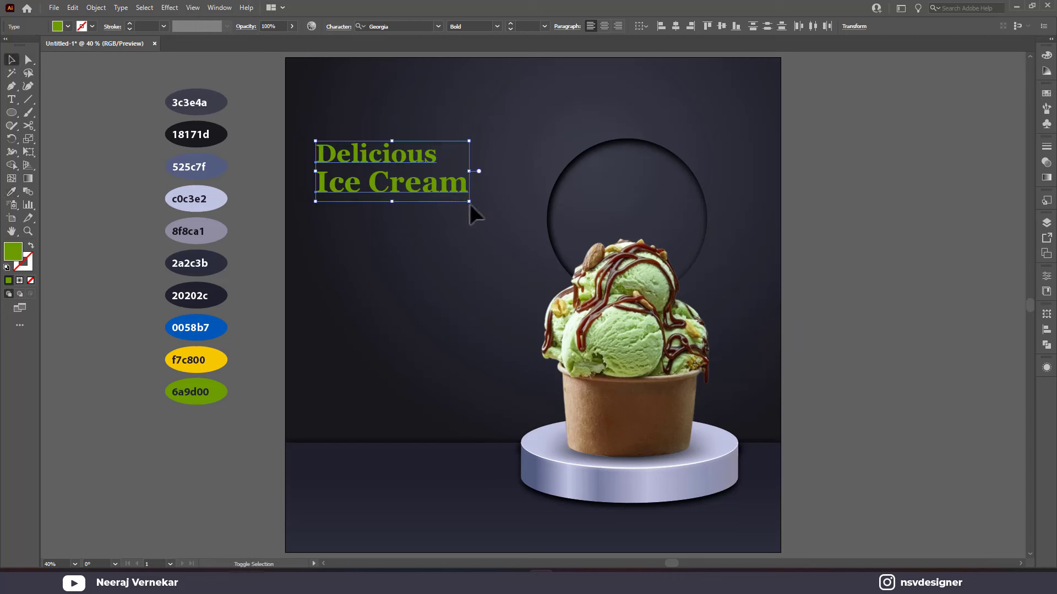
pyautogui.moveTo(469, 202)
pyautogui.mouseDown()
pyautogui.moveTo(521, 221)
pyautogui.moveTo(513, 218)
pyautogui.mouseUp()
# - Nudge both headline lines slightly left and group them with Ctrl+G
pyautogui.click(385, 217)
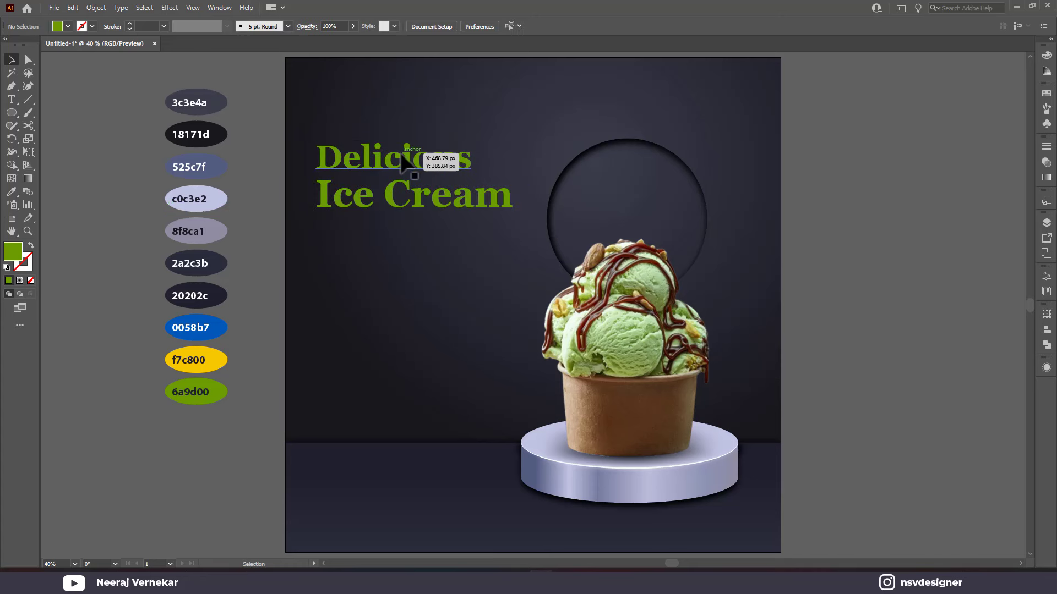
pyautogui.click(401, 155)
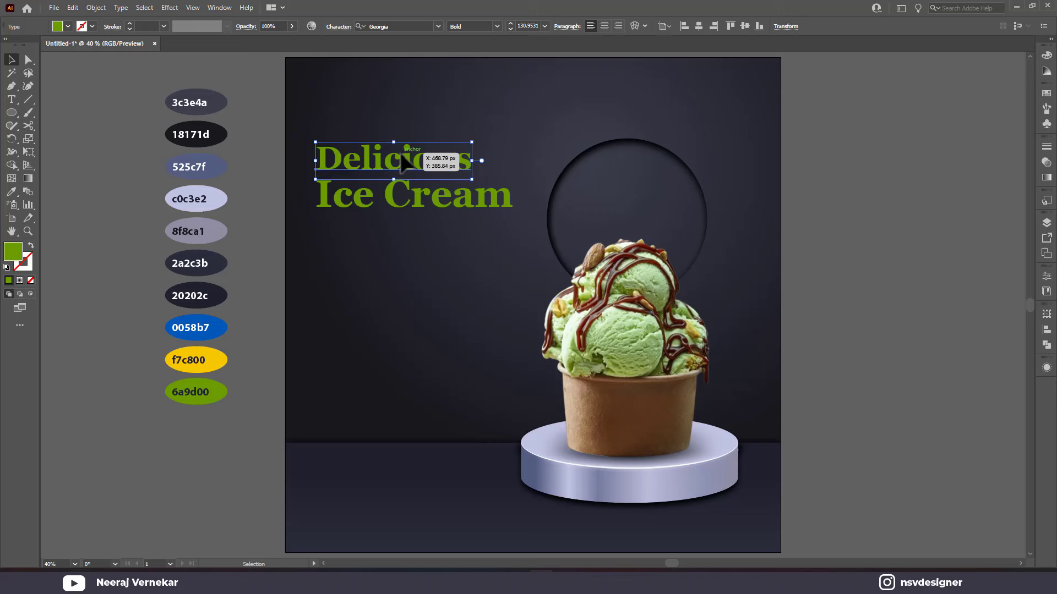
pyautogui.keyDown('shift'); pyautogui.click(349, 198); pyautogui.keyUp('shift')
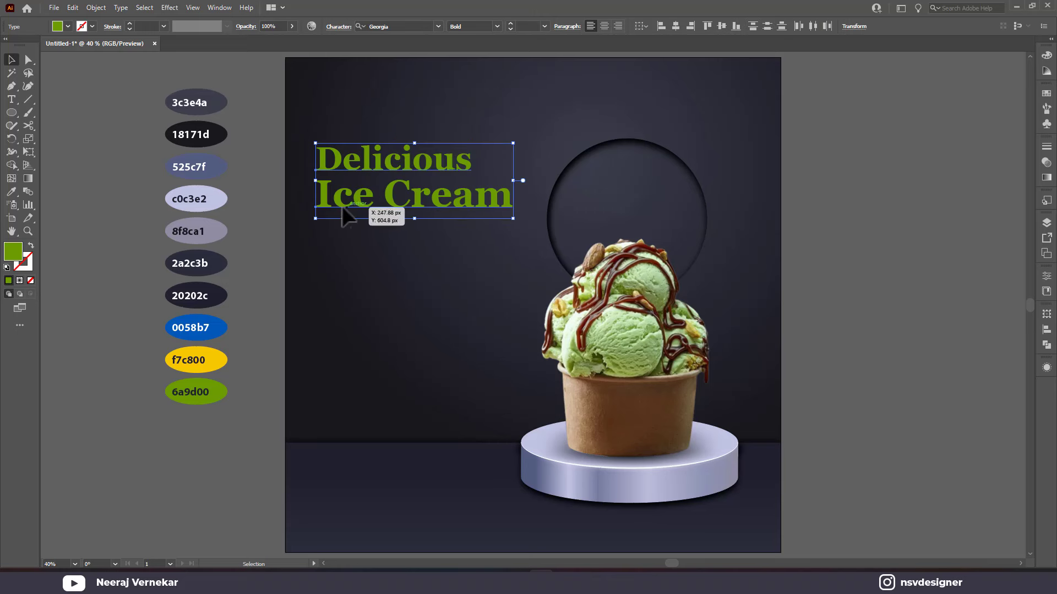
pyautogui.moveTo(342, 206); pyautogui.dragTo(340, 206)
pyautogui.hotkey('ctrl', 'g')
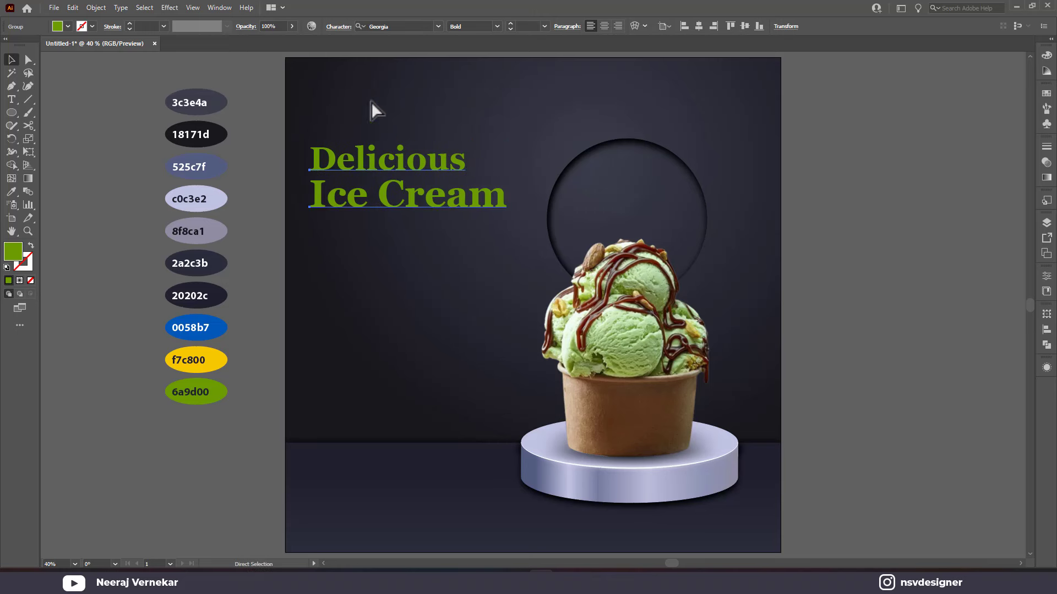
pyautogui.click(169, 7)
pyautogui.moveTo(183, 132)
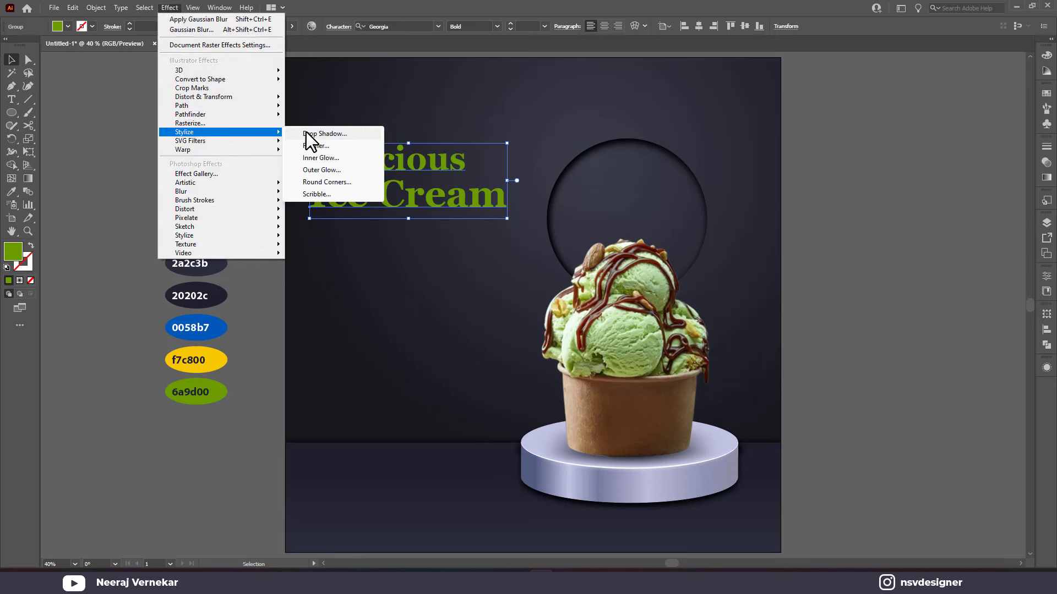
# - Give the headline a Multiply drop shadow with 15 px Y offset and 5 px blur
pyautogui.click(311, 134)
pyautogui.click(781, 321)
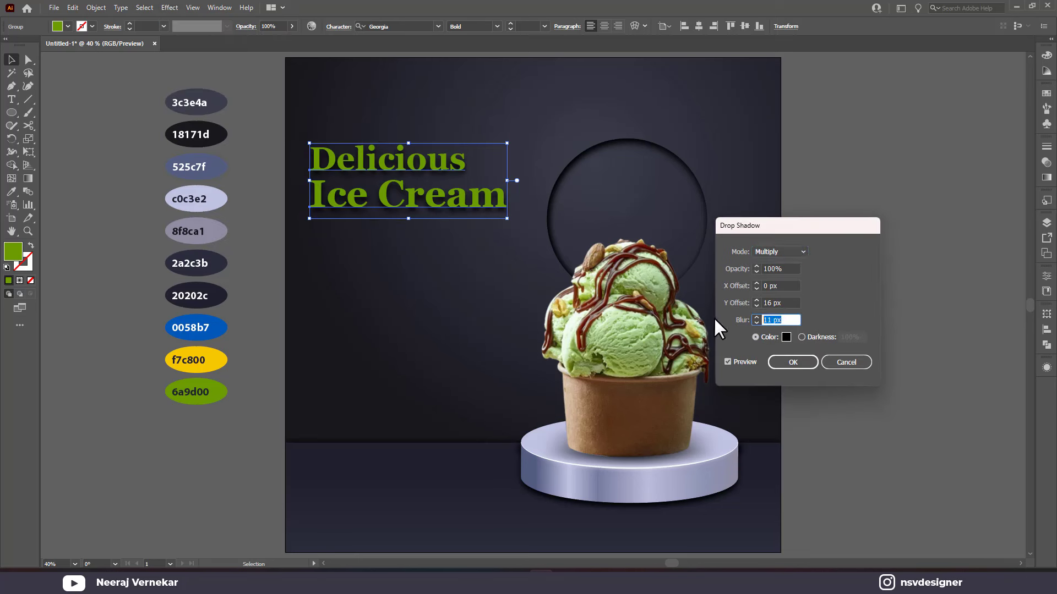
pyautogui.click(755, 306)
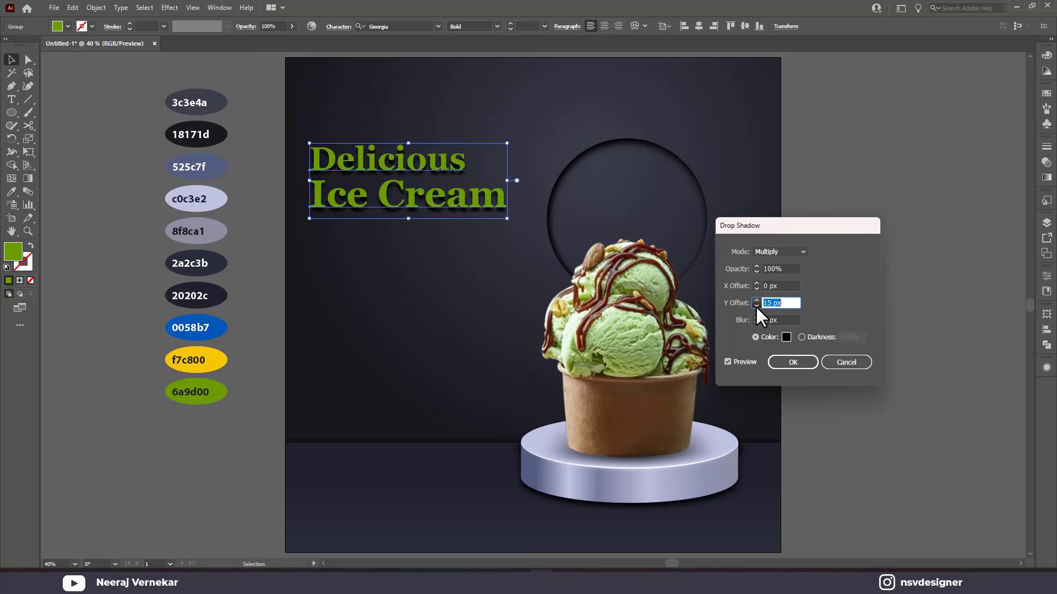
pyautogui.click(795, 362)
pyautogui.click(847, 325)
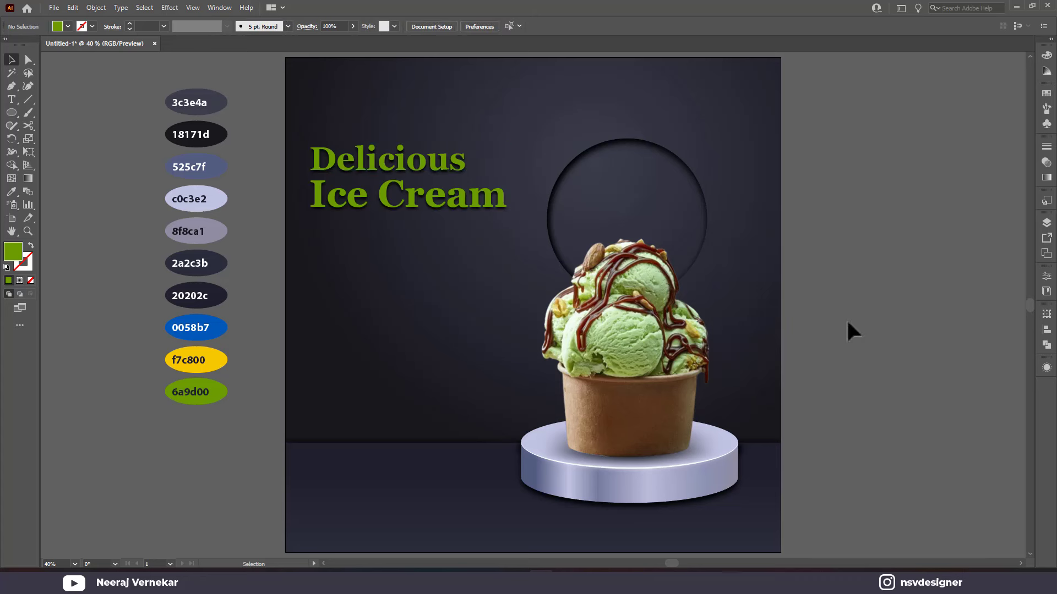
# - Create a new 'Up To' text object beside the artboard and enlarge it
pyautogui.click(11, 99)
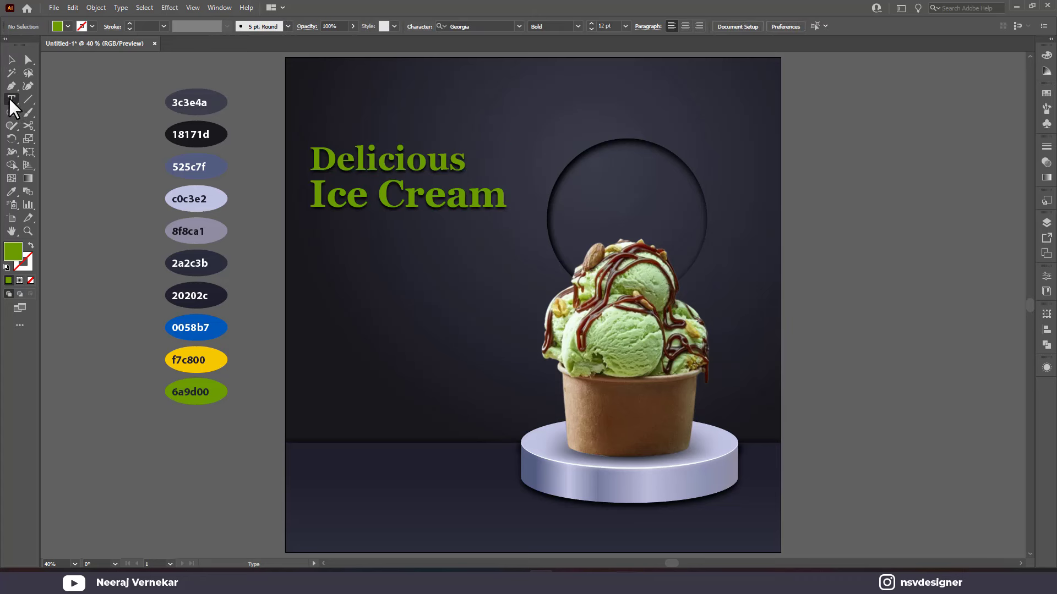
pyautogui.click(844, 259)
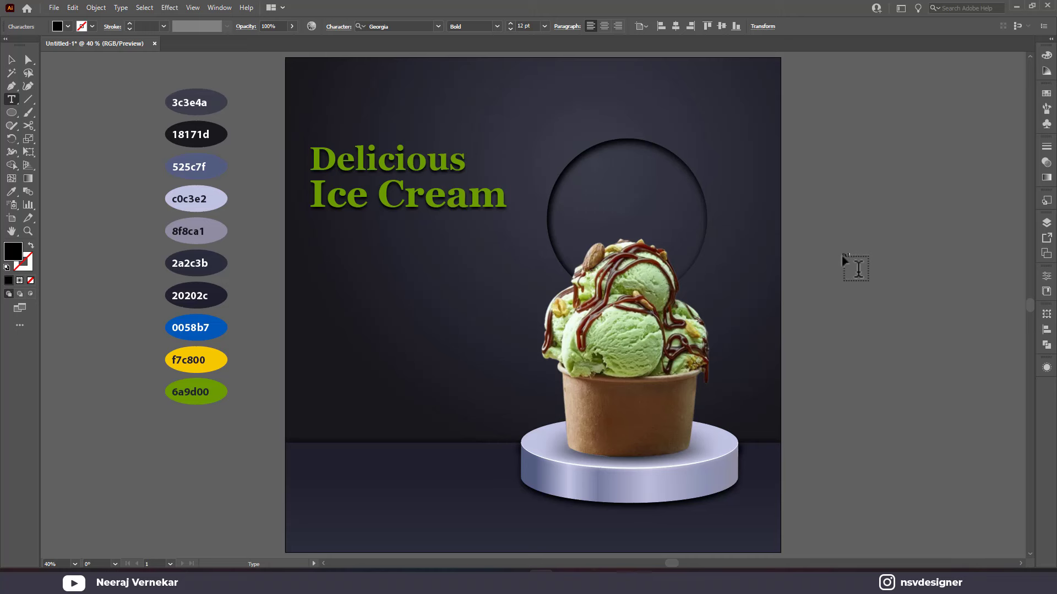
pyautogui.click(11, 60)
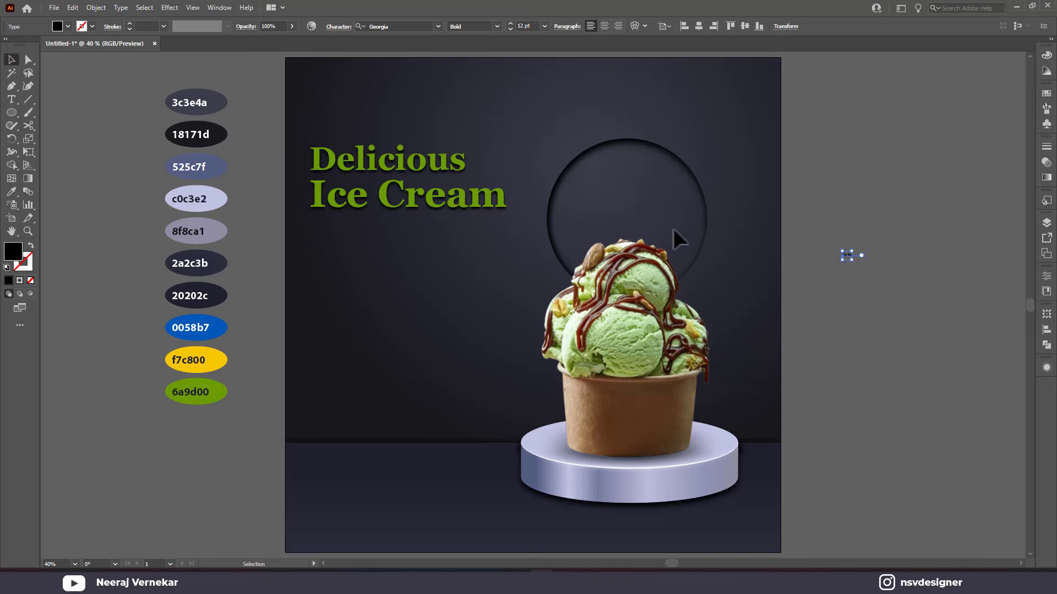
pyautogui.moveTo(852, 263); pyautogui.dragTo(875, 300)
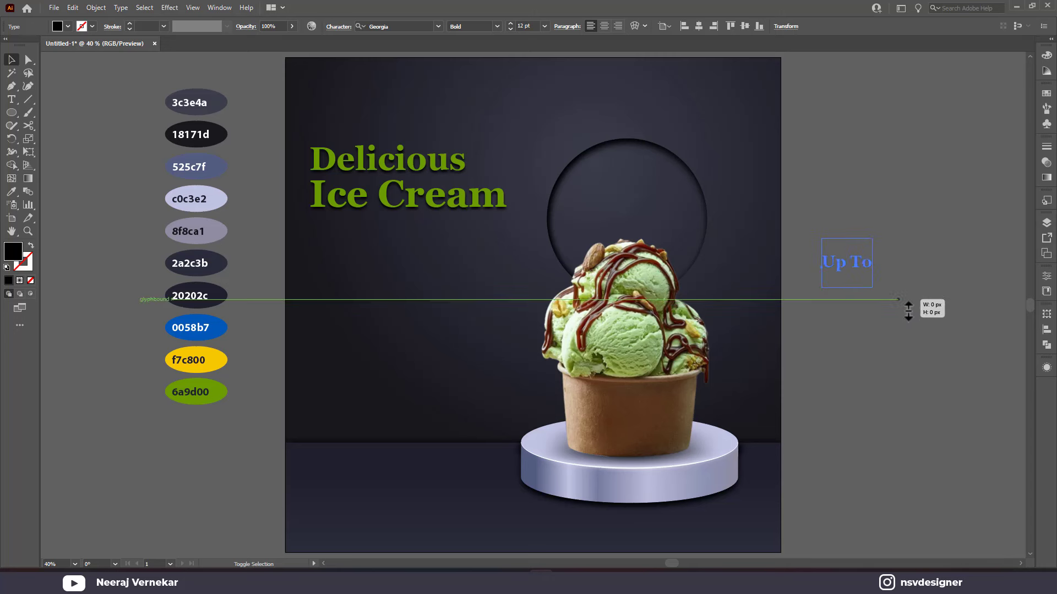
# - Edit the 'Up To' text to read 'Upto'
pyautogui.press('t')
pyautogui.click(864, 263)
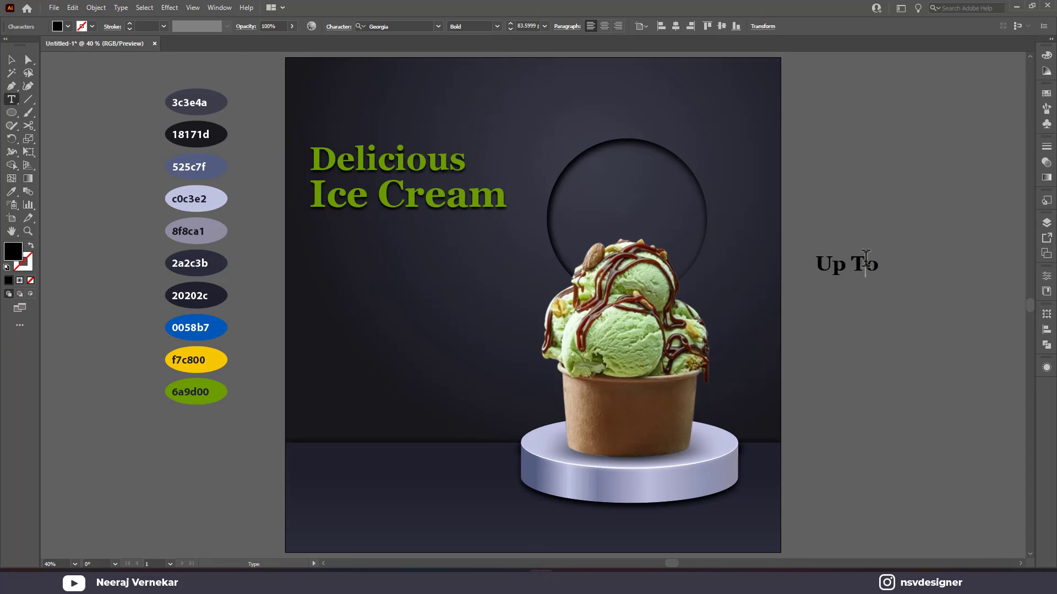
pyautogui.press('BackSpace')
pyautogui.press('BackSpace')
pyautogui.write('t')
pyautogui.click(11, 60)
# - Duplicate Upto just below and change the copy to '25%'
pyautogui.moveTo(833, 272); pyautogui.dragTo(833, 293)
pyautogui.doubleClick(830, 289)
pyautogui.write('25')
pyautogui.write('%')
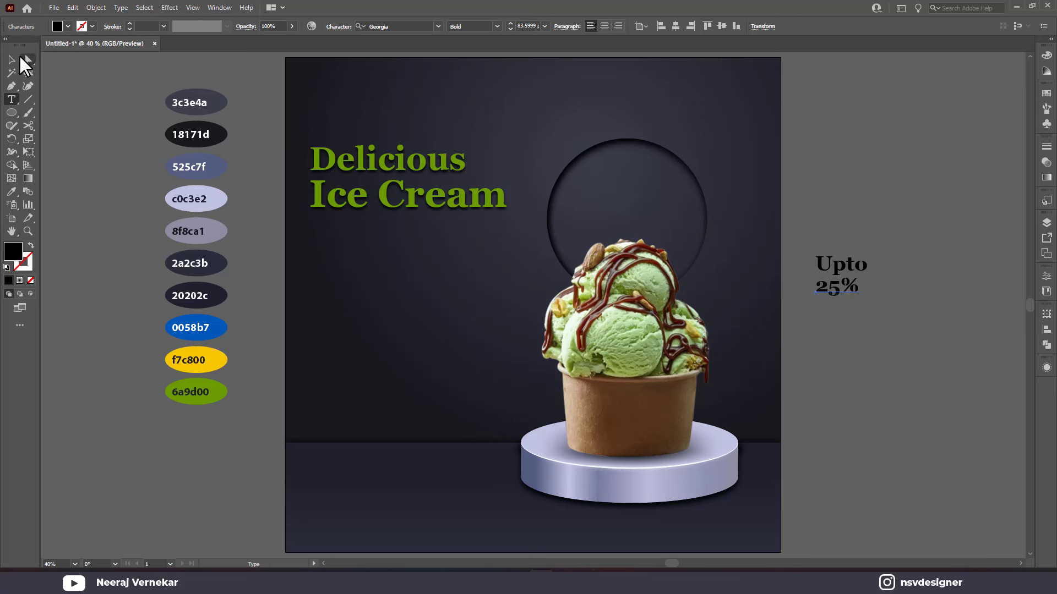
pyautogui.click(12, 60)
# - Duplicate 25% below, retype the copy as 'Of', and deselect
pyautogui.moveTo(867, 302); pyautogui.dragTo(833, 315)
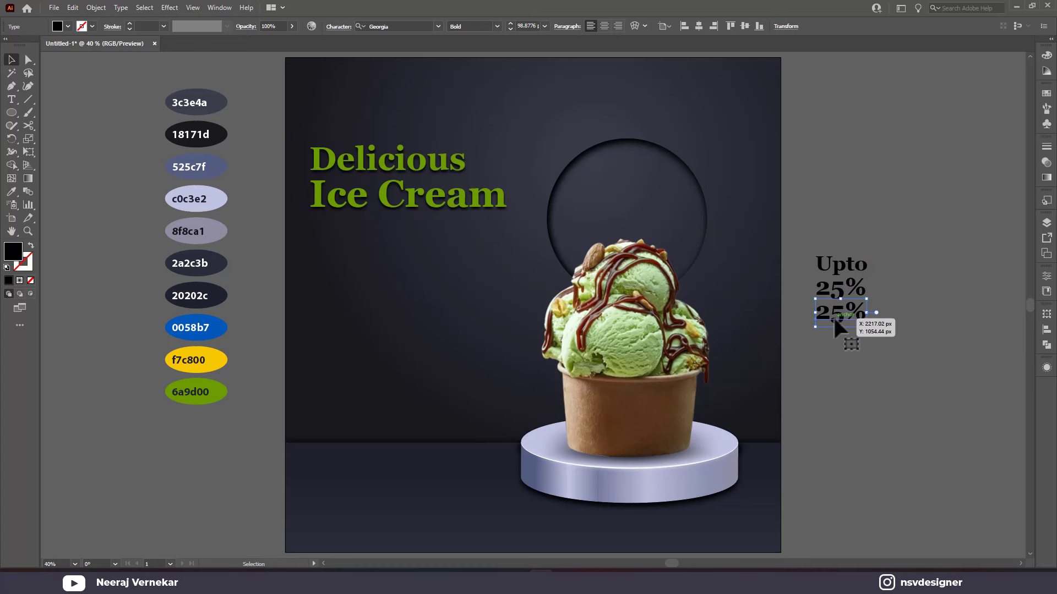
pyautogui.doubleClick(834, 318)
pyautogui.write('O')
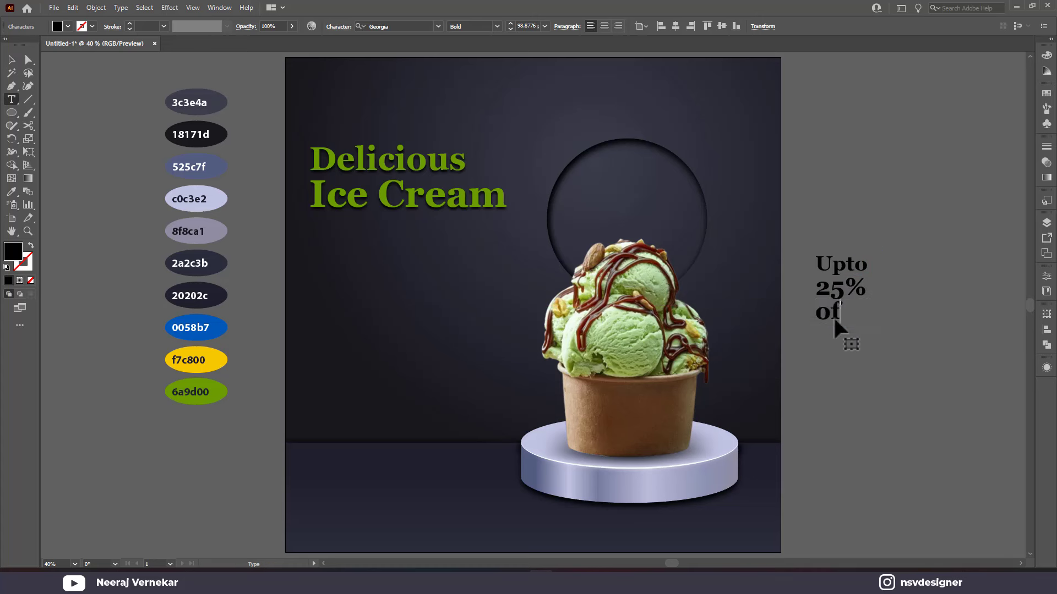
pyautogui.write('f')
pyautogui.click(11, 61)
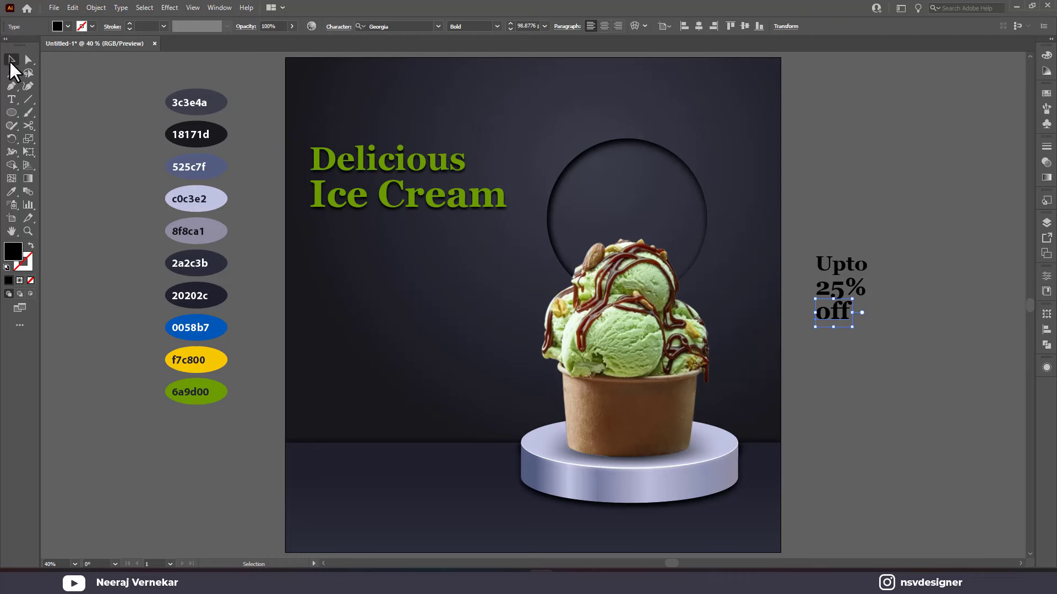
pyautogui.click(908, 332)
pyautogui.scroll(2, 908, 333)
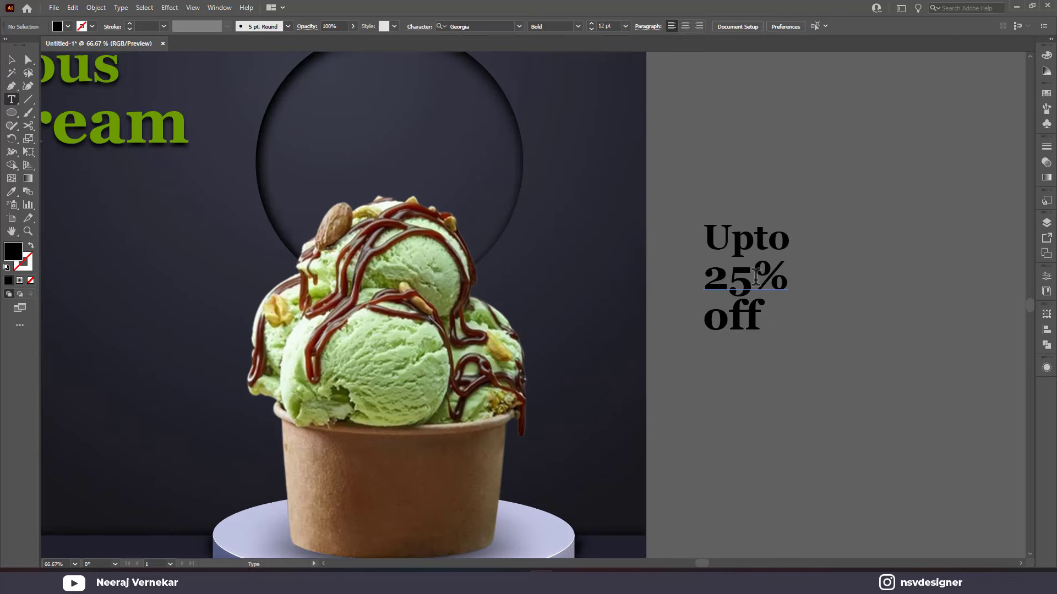
# - Shrink the % sign in 25% to font size 93 and a step smaller
pyautogui.doubleClick(770, 278)
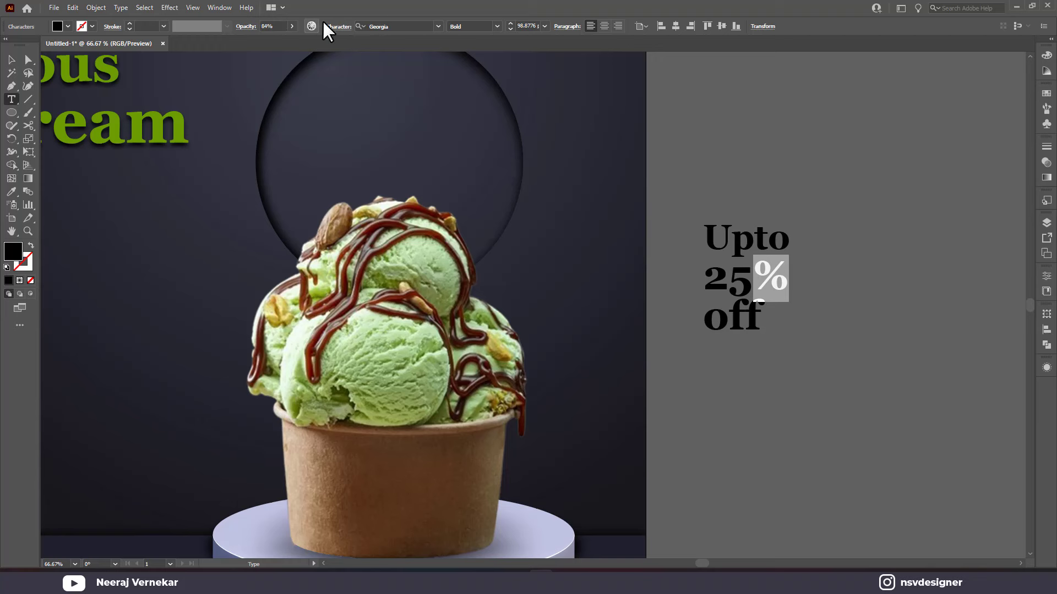
pyautogui.click(526, 26)
pyautogui.write('93')
pyautogui.press('Return')
pyautogui.press('Down')
pyautogui.press('Down')
pyautogui.press('Down')
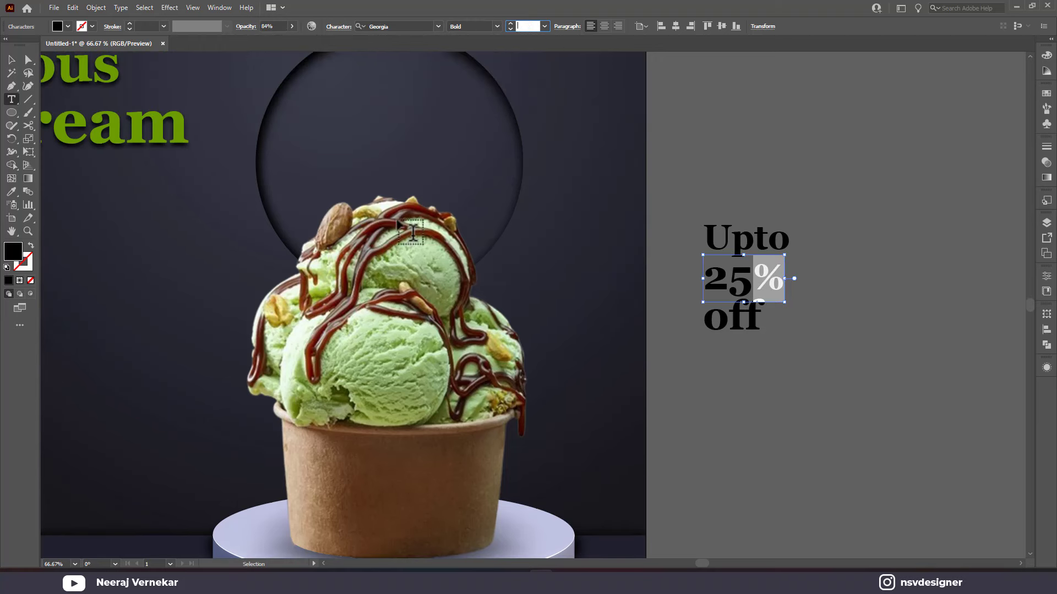
pyautogui.click(11, 59)
# - Delete the % sign from the 25% text
pyautogui.press('\\')
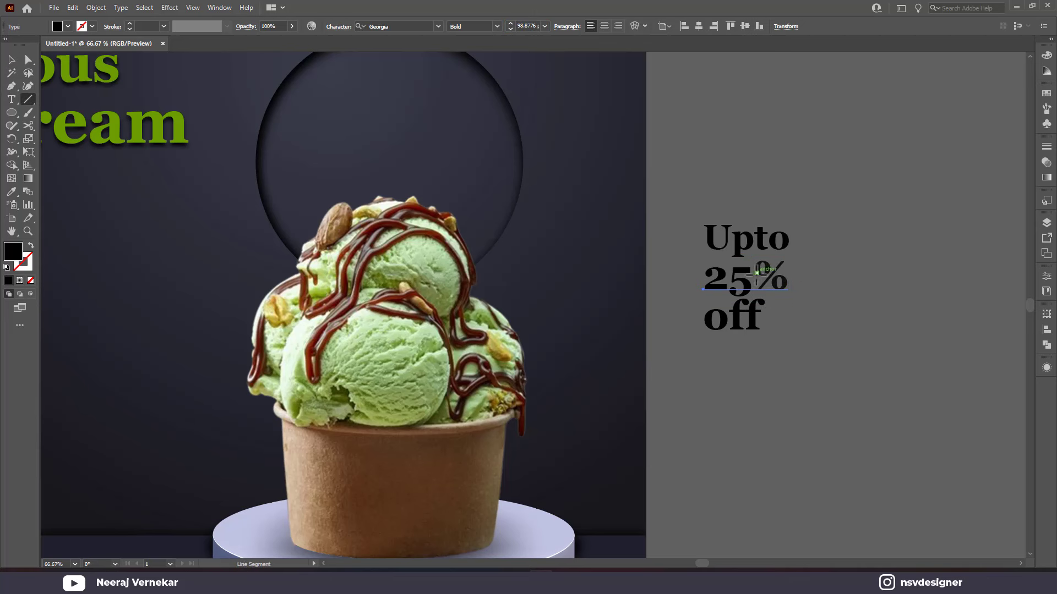
pyautogui.click(760, 269)
pyautogui.press('Escape')
pyautogui.press('t')
pyautogui.moveTo(753, 278); pyautogui.dragTo(787, 280)
pyautogui.press('BackSpace')
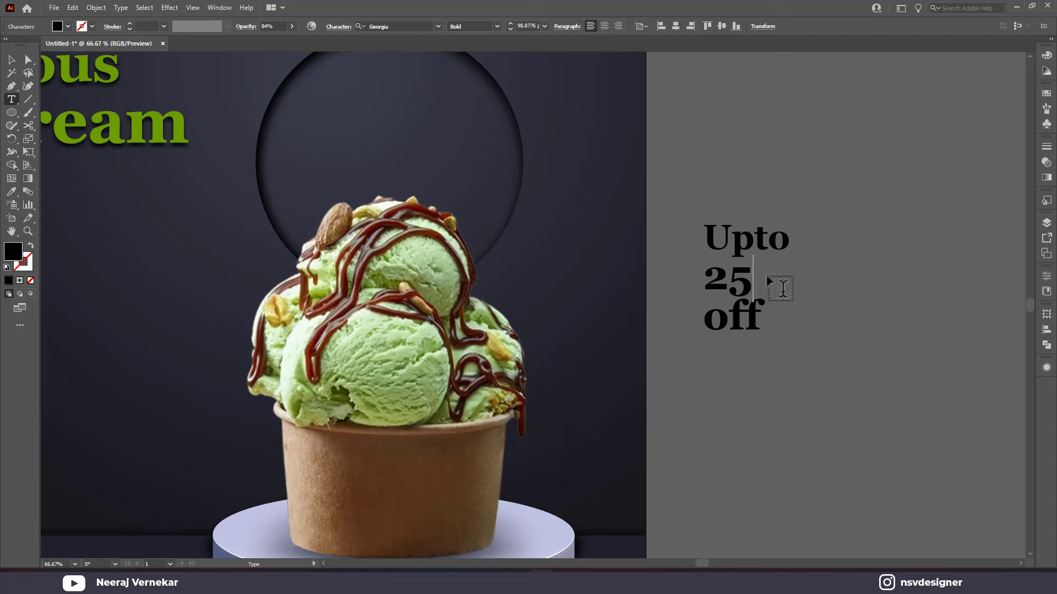
pyautogui.click(11, 59)
pyautogui.click(868, 268)
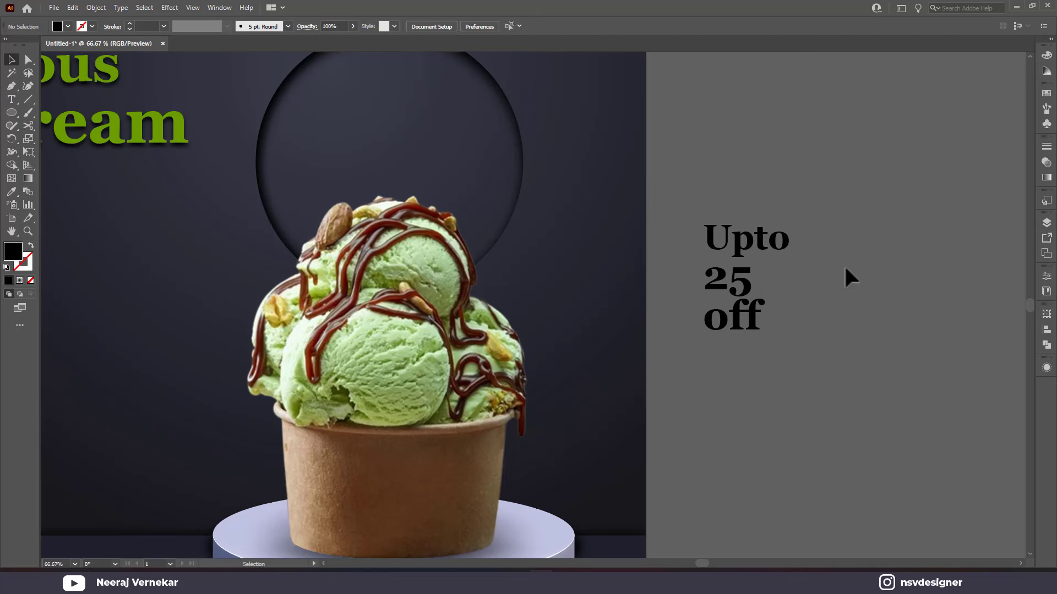
# - Create a separate % text object and move it up beside 25
pyautogui.press('t')
pyautogui.click(858, 269)
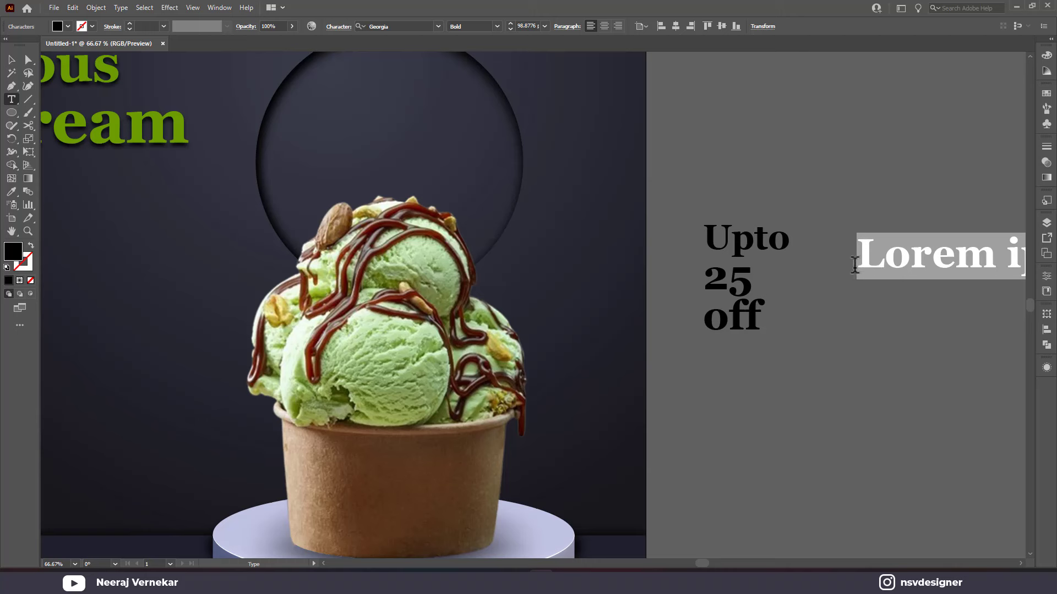
pyautogui.write('%')
pyautogui.click(11, 60)
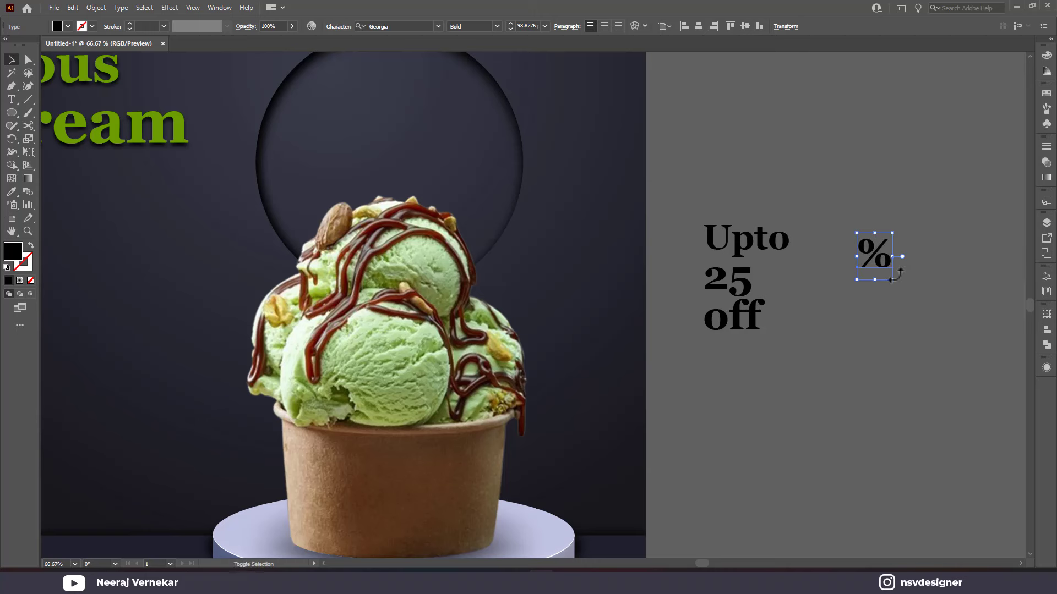
pyautogui.click(903, 250)
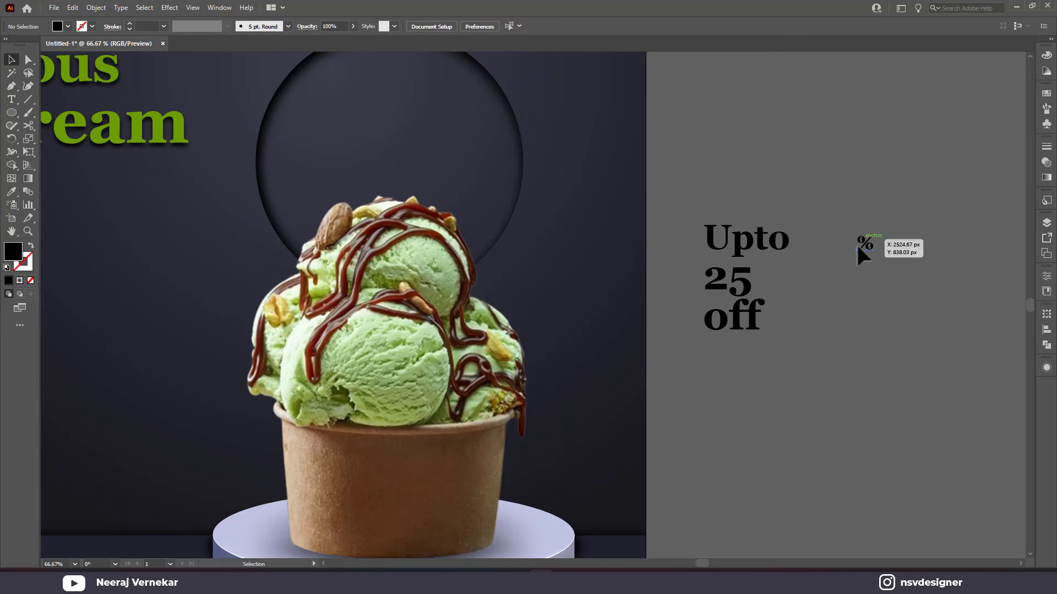
pyautogui.moveTo(851, 243); pyautogui.dragTo(766, 273)
# - Move 'off' up beside 25 and nudge the % into place above it
pyautogui.moveTo(747, 319)
pyautogui.mouseDown()
pyautogui.moveTo(799, 310)
pyautogui.moveTo(794, 288)
pyautogui.moveTo(763, 280)
pyautogui.mouseUp()
pyautogui.click(768, 275)
pyautogui.scroll(3, 768, 275)
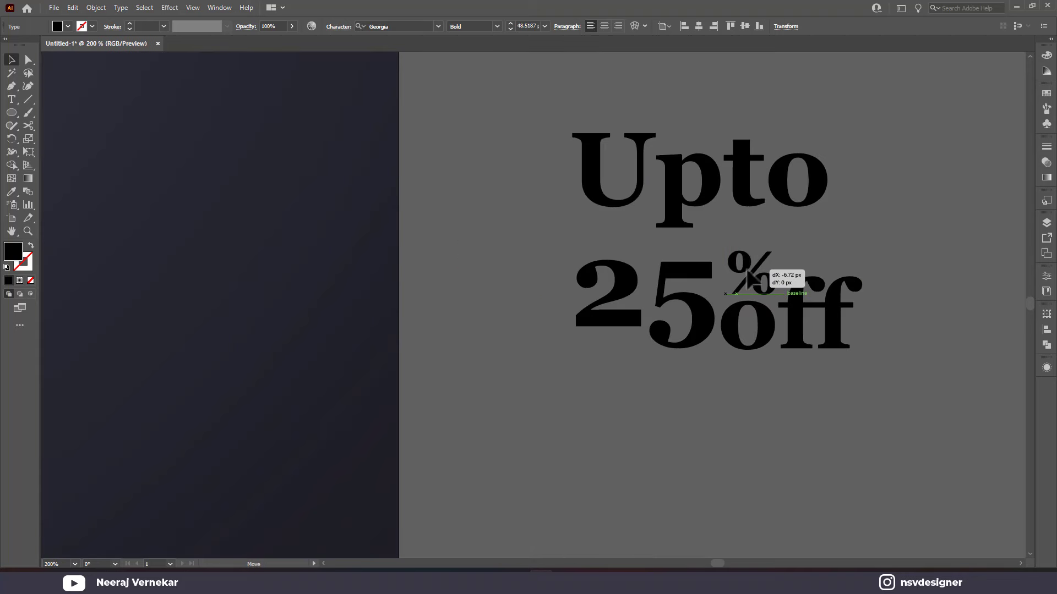
pyautogui.moveTo(729, 190); pyautogui.dragTo(733, 215)
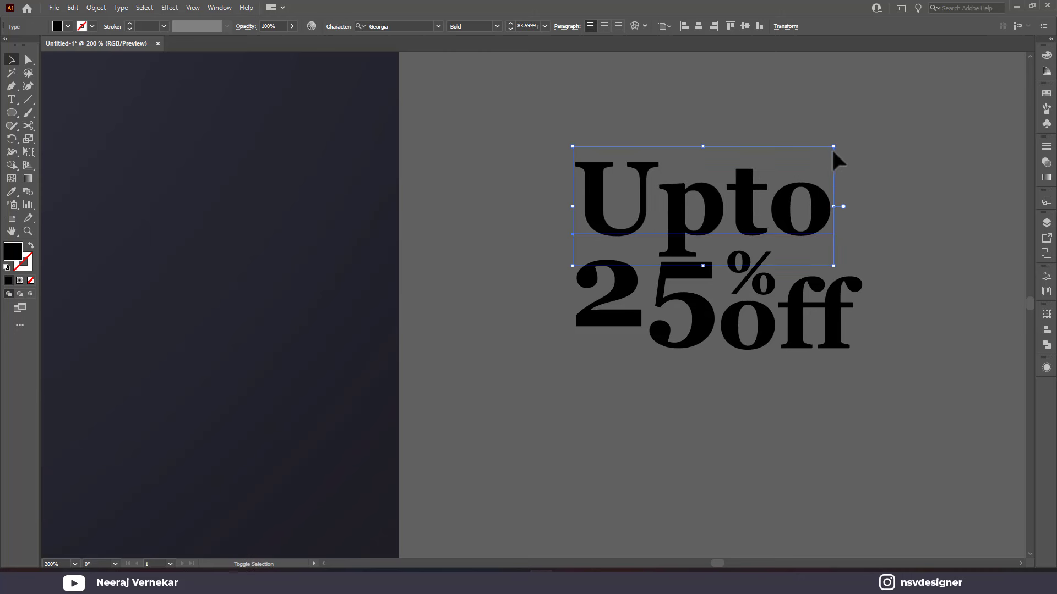
# - Scale Upto from its corner so it spans the 25%off line below
pyautogui.moveTo(837, 147); pyautogui.dragTo(734, 188)
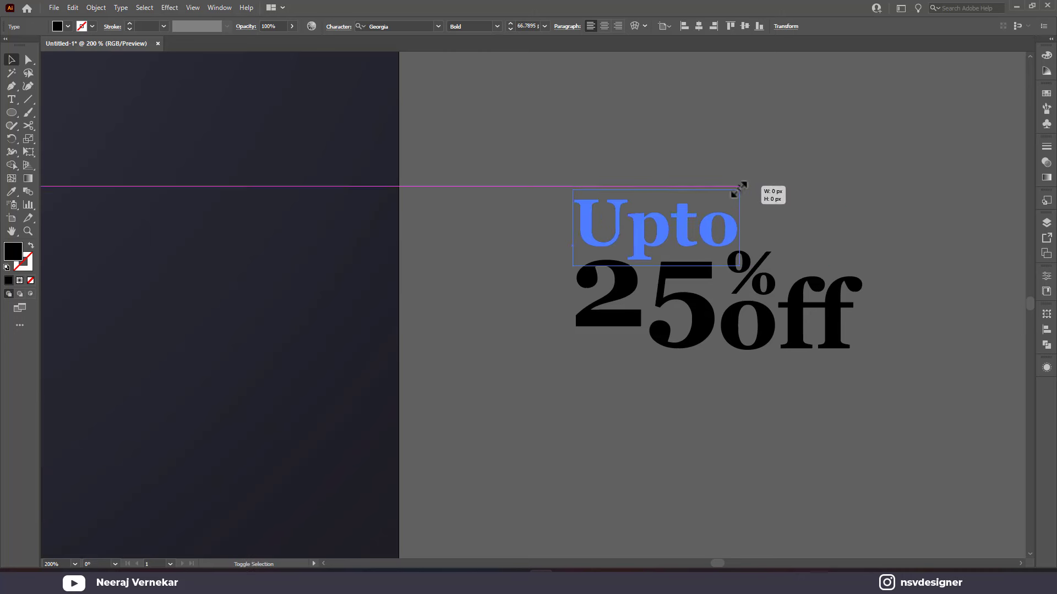
pyautogui.click(559, 181)
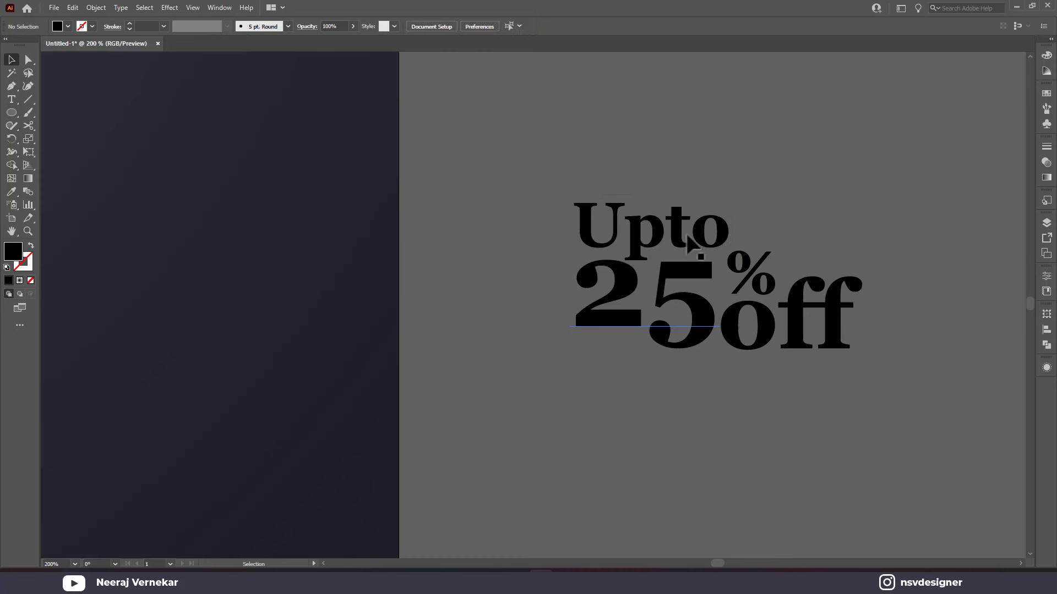
pyautogui.click(682, 226)
pyautogui.hotkey('ctrl', 'z')
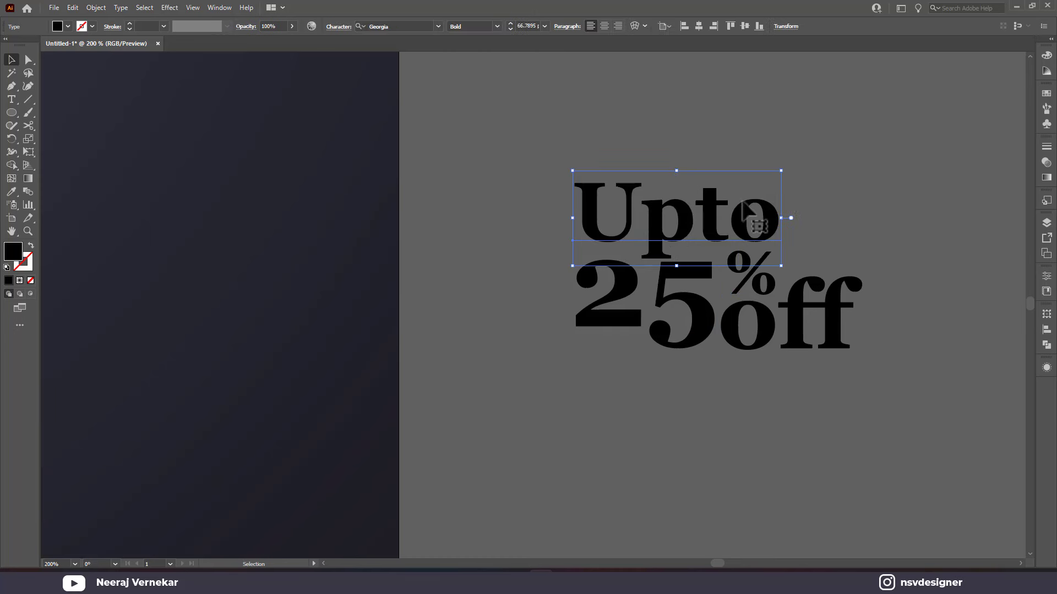
pyautogui.click(880, 148)
pyautogui.moveTo(781, 170)
pyautogui.mouseDown()
pyautogui.moveTo(900, 136)
pyautogui.moveTo(905, 145)
pyautogui.mouseUp()
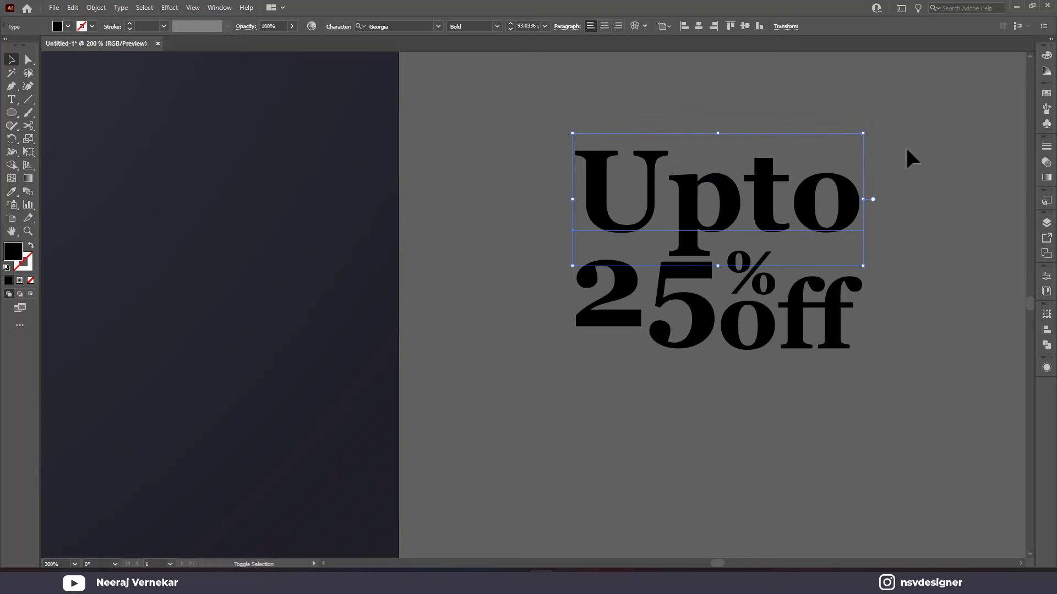
pyautogui.click(905, 145)
# - Make the offer text white and move it into the circle
pyautogui.click(594, 179)
pyautogui.hotkey('ctrl', '0')
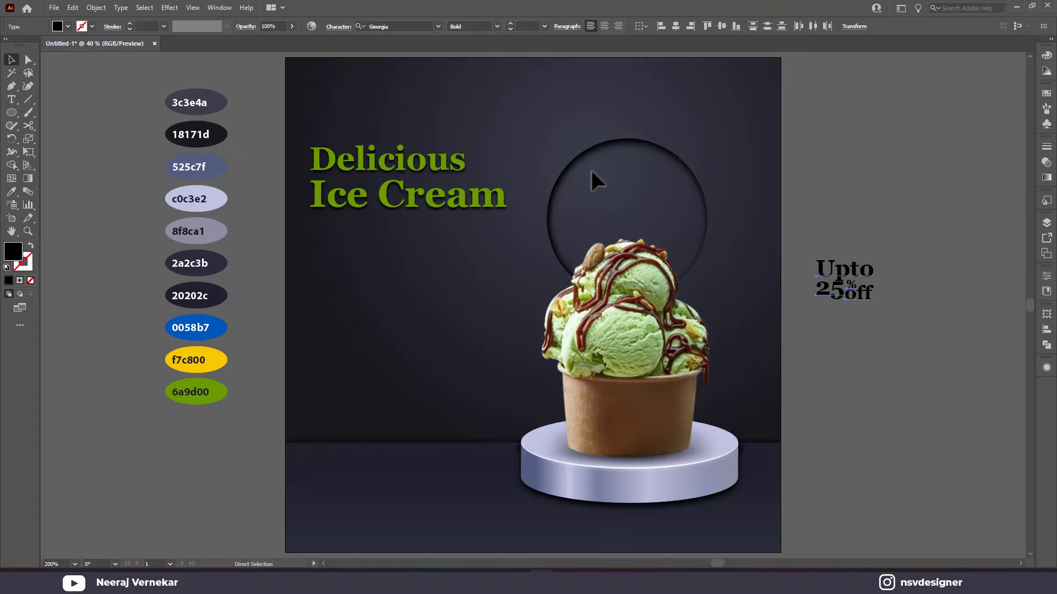
pyautogui.press('v')
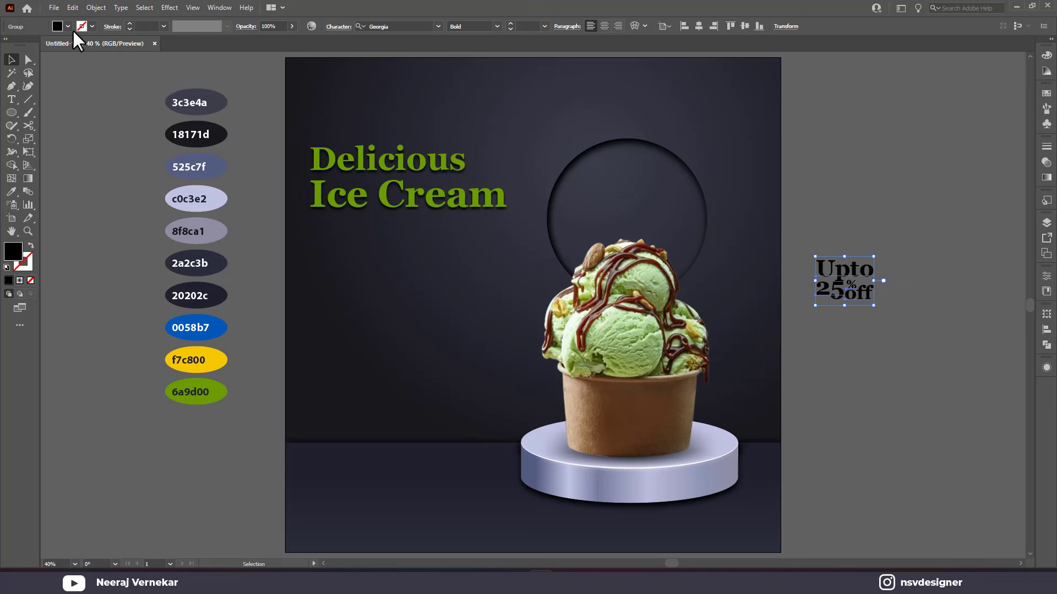
pyautogui.click(68, 25)
pyautogui.click(22, 50)
pyautogui.moveTo(826, 293)
pyautogui.mouseDown()
pyautogui.moveTo(606, 209)
pyautogui.moveTo(611, 223)
pyautogui.mouseUp()
pyautogui.click(809, 215)
# - Draw a thin vertical rectangle bar to the left of Upto
pyautogui.keyDown('alt'); pyautogui.scroll(1, 672, 229); pyautogui.keyUp('alt')
pyautogui.keyDown('alt'); pyautogui.scroll(1, 672, 229); pyautogui.keyUp('alt')
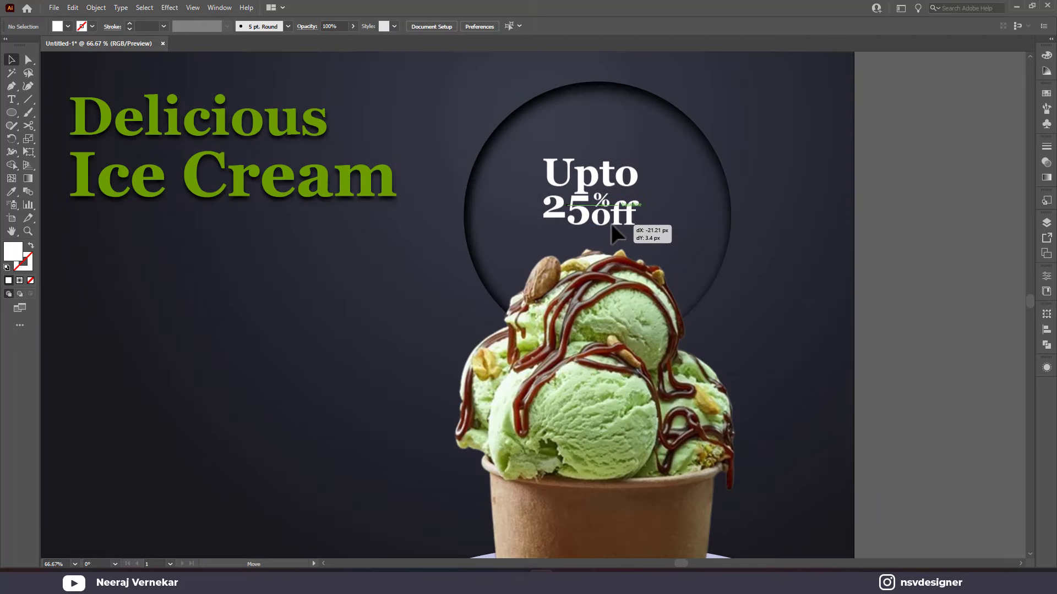
pyautogui.click(11, 112)
pyautogui.click(54, 113)
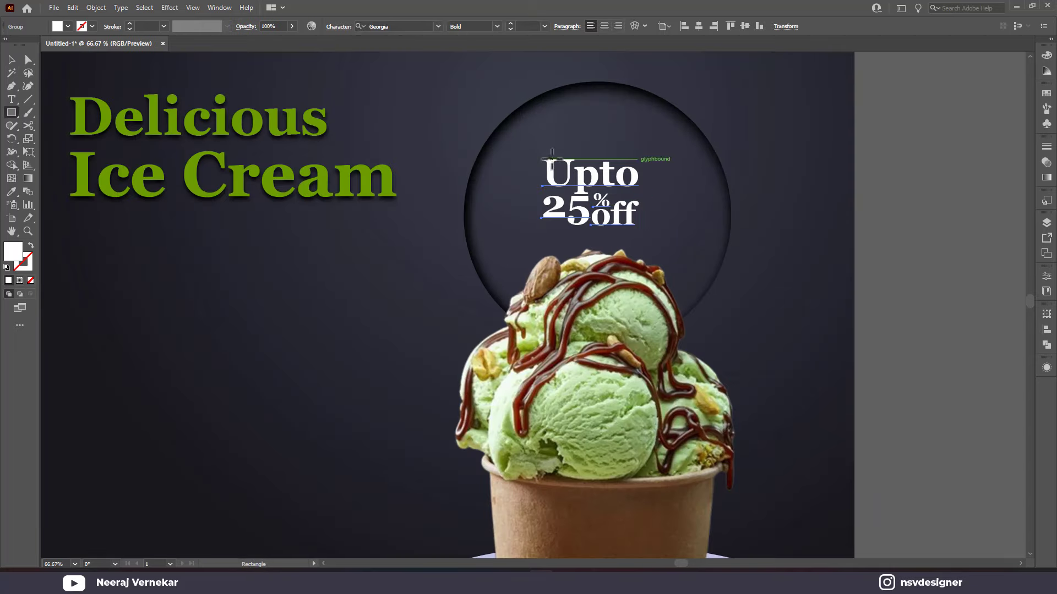
pyautogui.moveTo(529, 148)
pyautogui.mouseDown()
pyautogui.moveTo(546, 252)
pyautogui.moveTo(535, 236)
pyautogui.mouseUp()
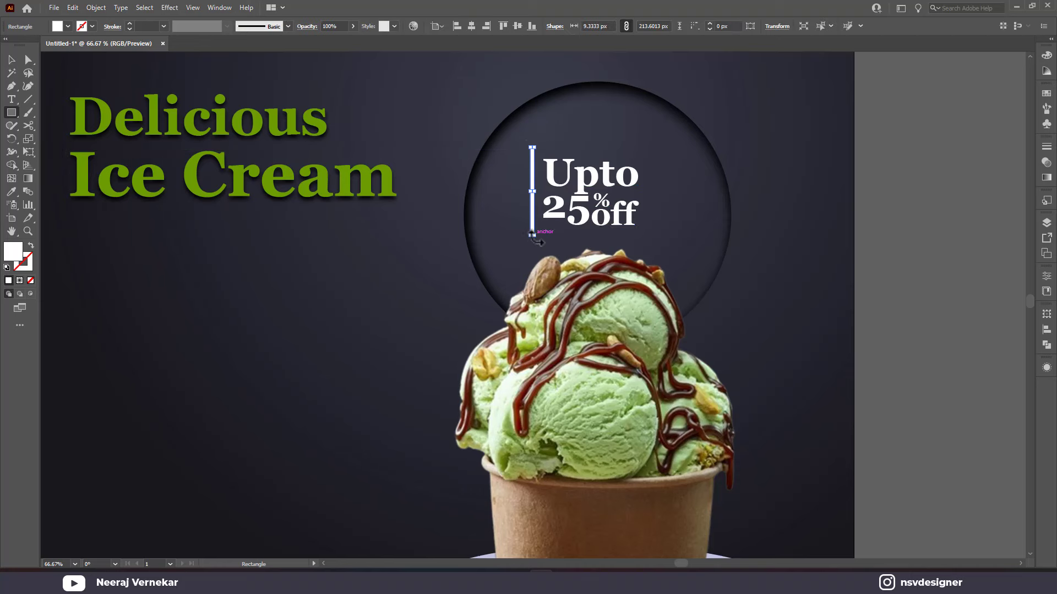
pyautogui.hotkey('ctrl', '0')
# - Fill the bar with green 6a9d00 and nudge it slightly lower
pyautogui.press('i')
pyautogui.click(221, 388)
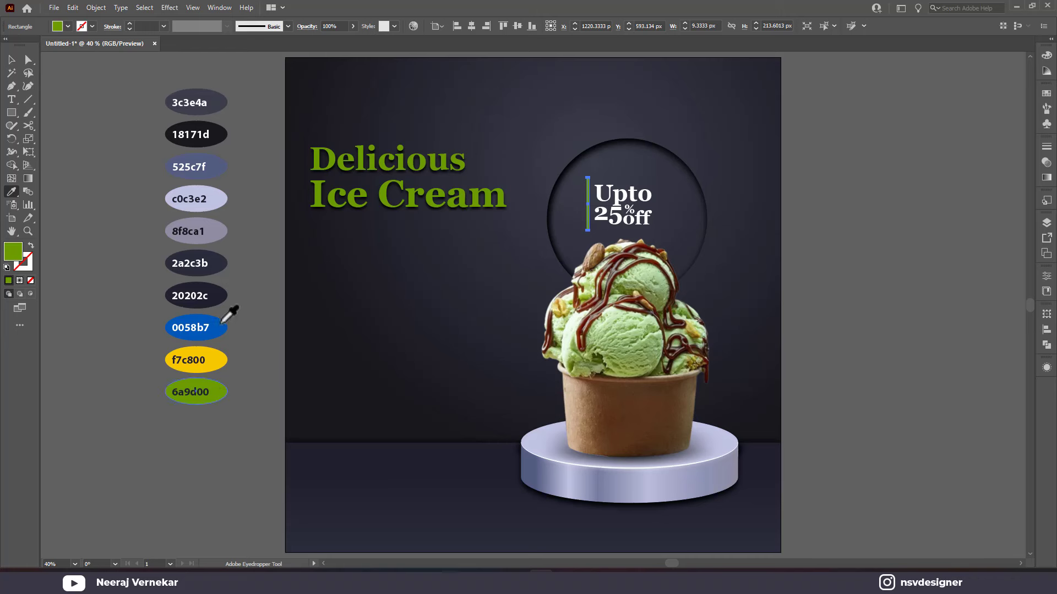
pyautogui.press('v')
pyautogui.click(87, 154)
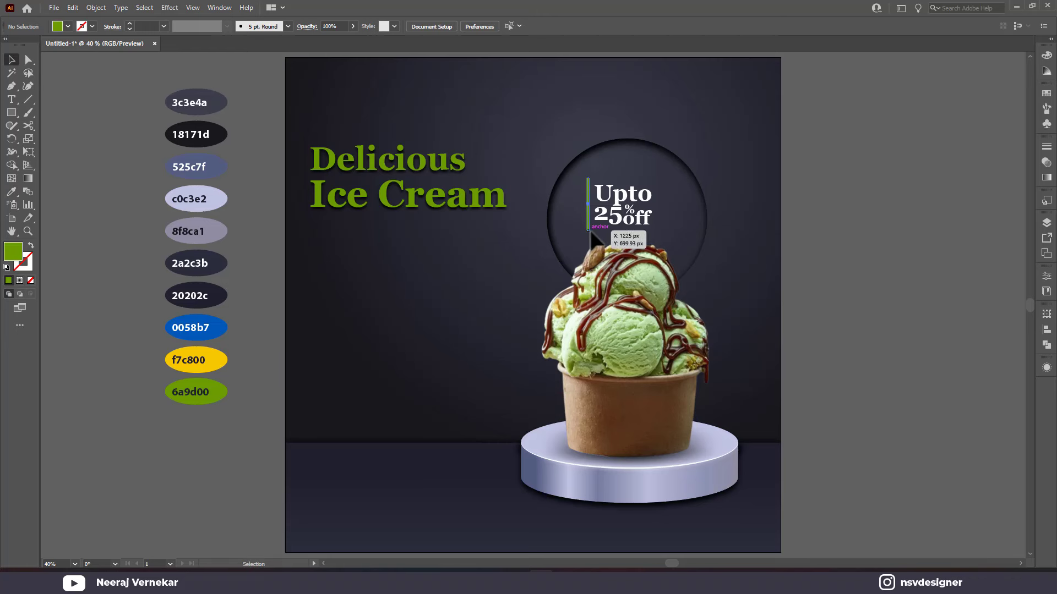
pyautogui.moveTo(587, 227); pyautogui.dragTo(587, 230)
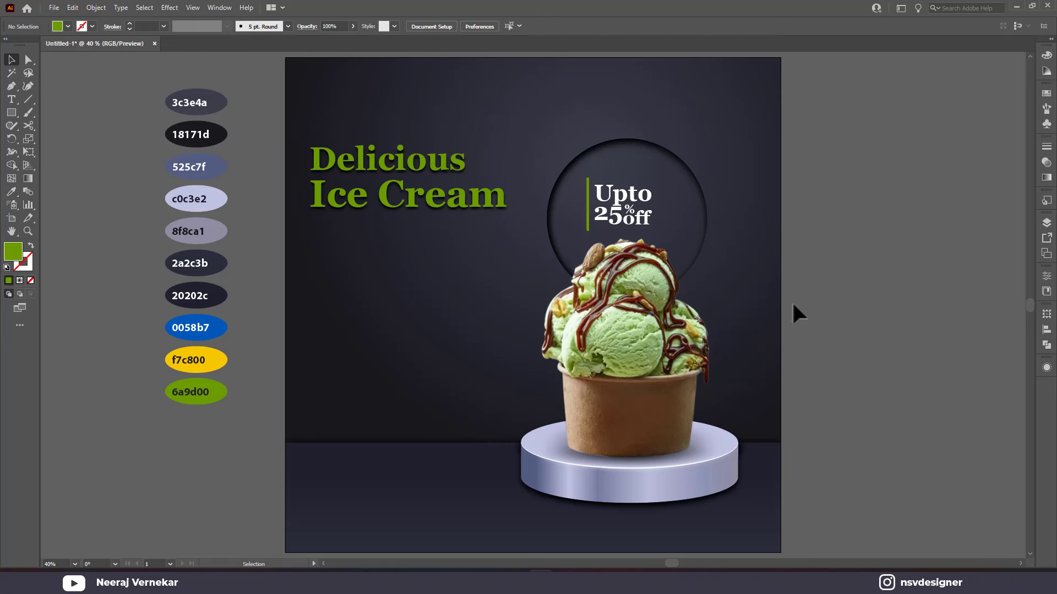
# - Search the font list for a font matching 'mon'
pyautogui.click(9, 101)
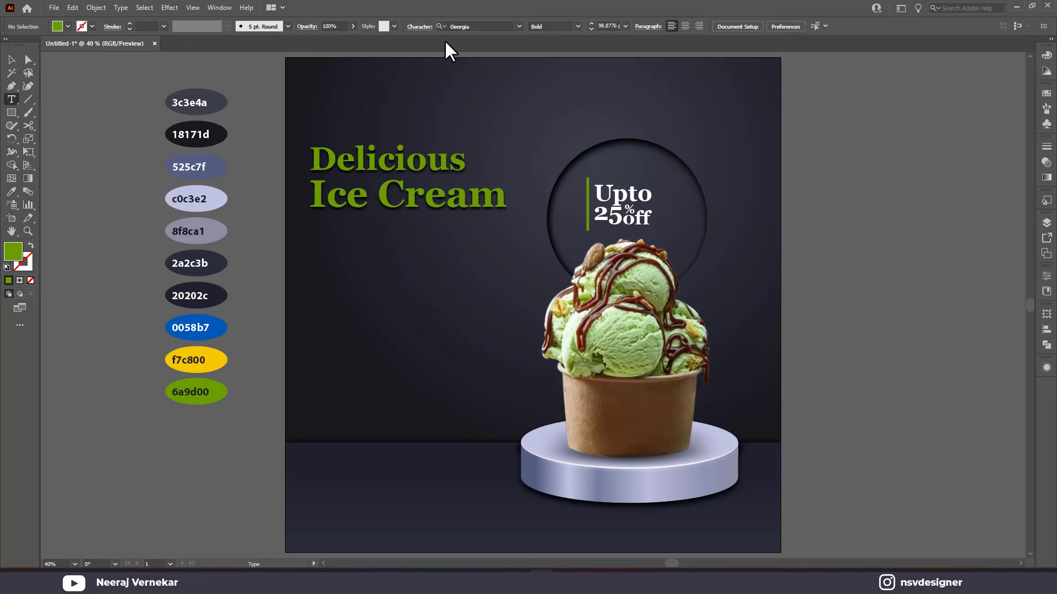
pyautogui.click(480, 23)
pyautogui.write('mon')
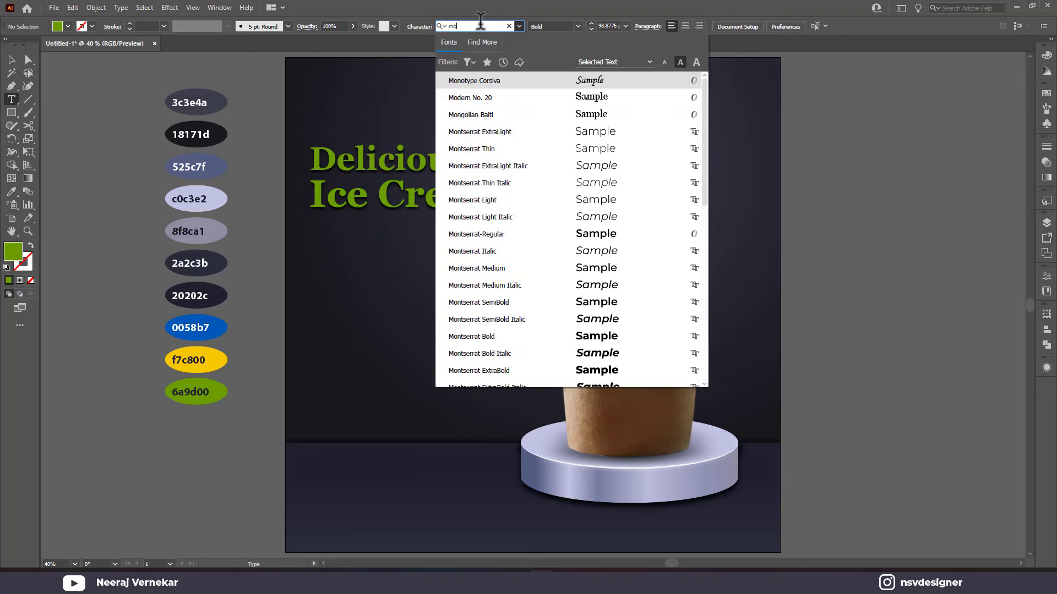
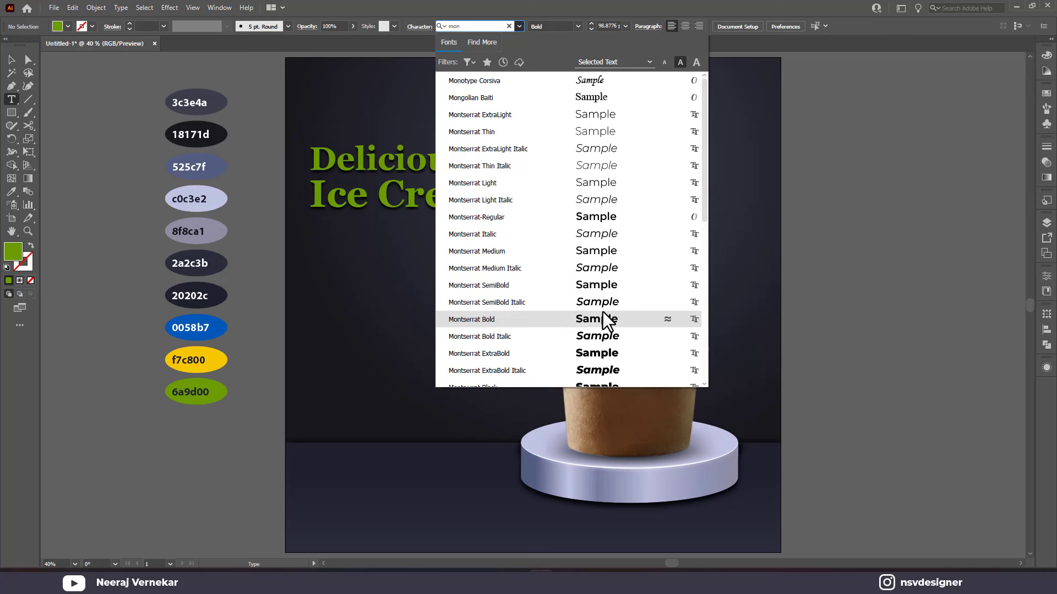
# - Choose Montserrat SemiBold and draw an area text box below the headline
pyautogui.click(600, 287)
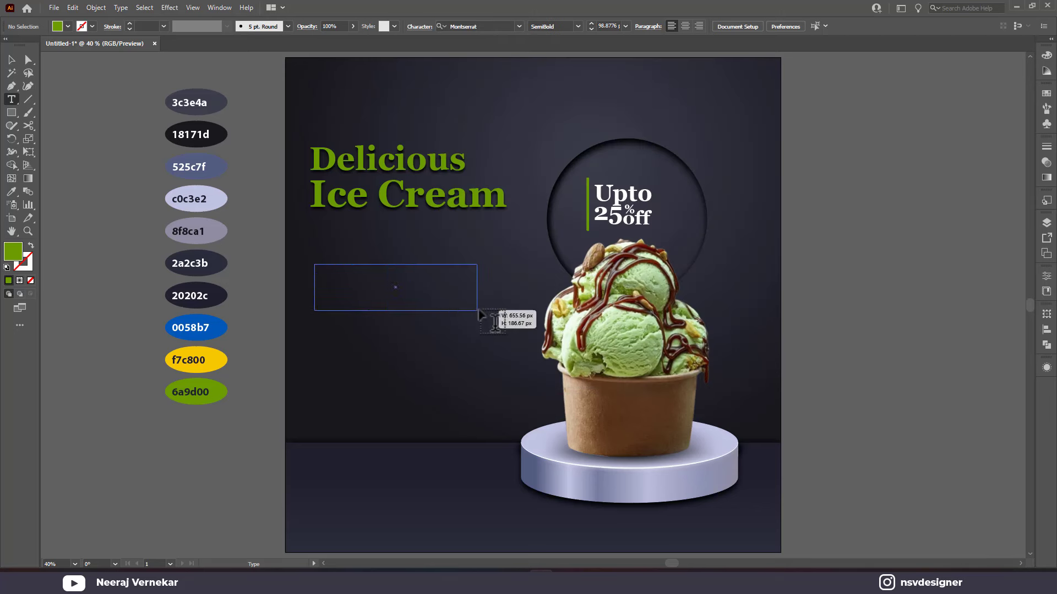
pyautogui.moveTo(314, 264); pyautogui.dragTo(514, 304)
pyautogui.hotkey('ctrl', 'z')
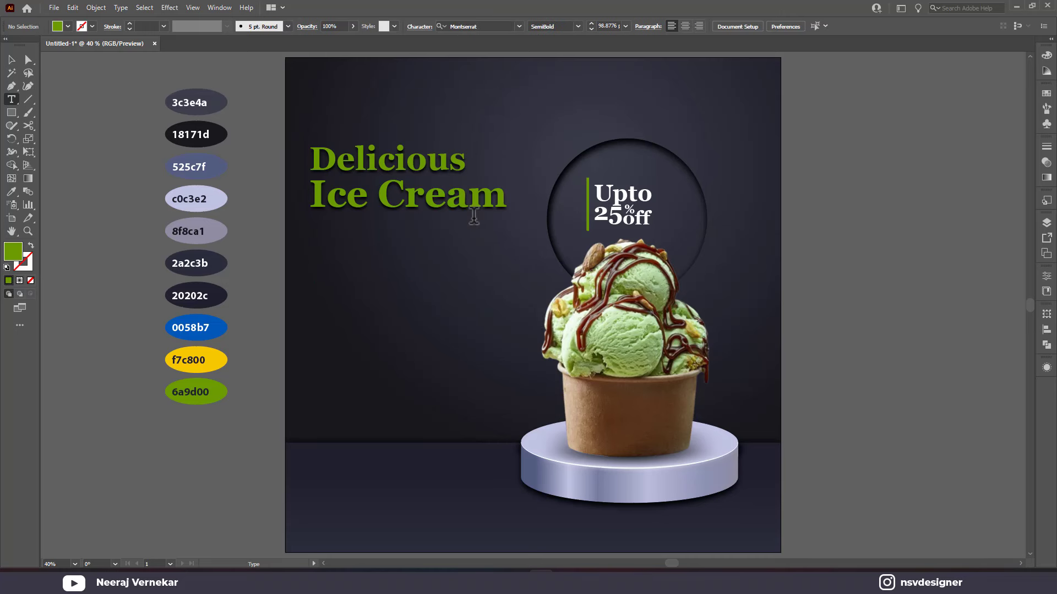
pyautogui.click(626, 26)
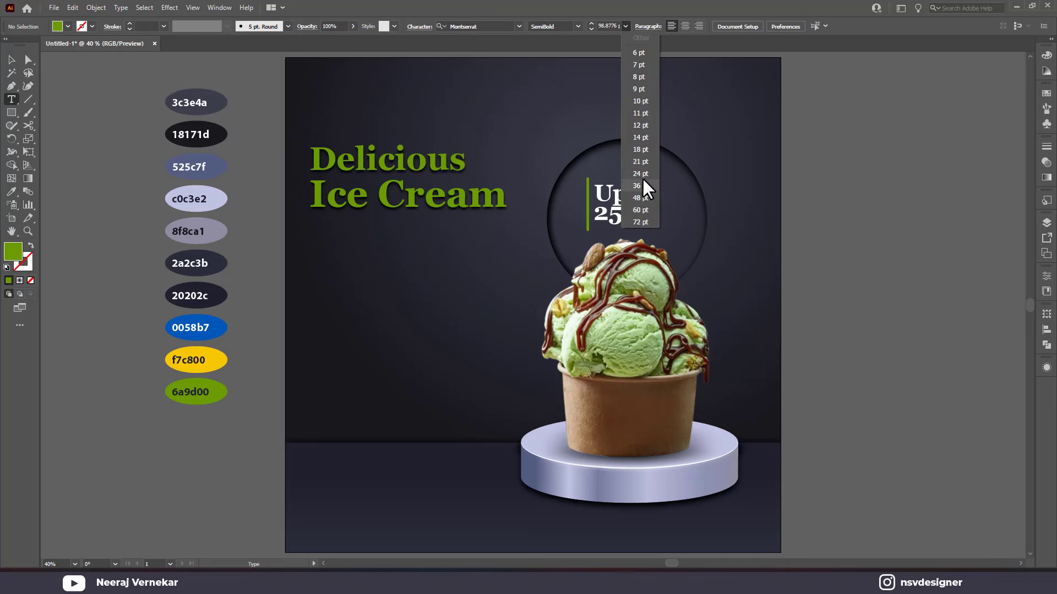
pyautogui.click(641, 137)
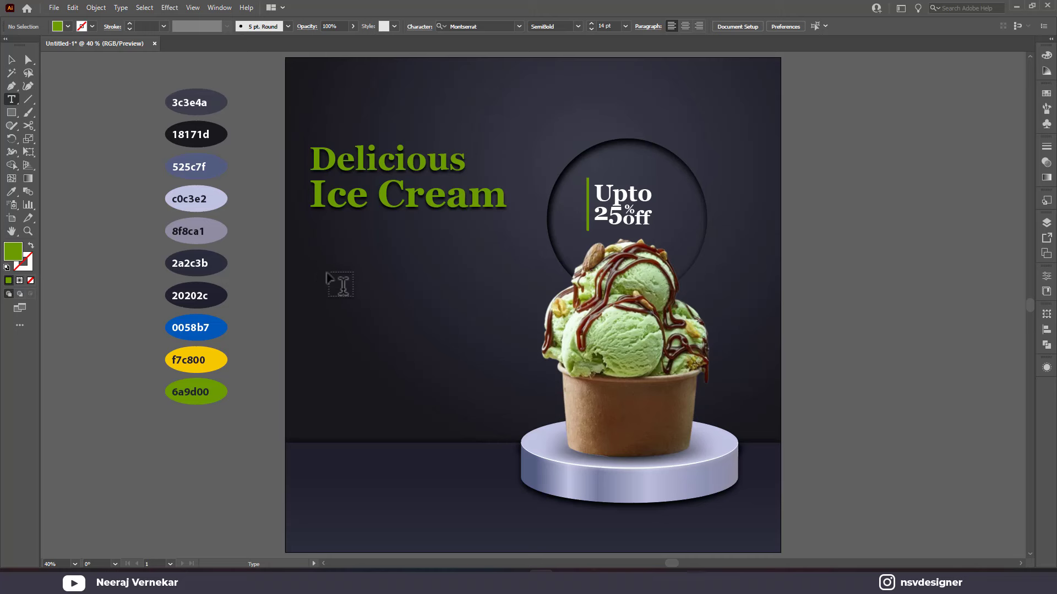
pyautogui.moveTo(314, 258)
pyautogui.mouseDown()
pyautogui.moveTo(502, 311)
pyautogui.moveTo(511, 301)
pyautogui.mouseUp()
# - Make the placeholder paragraph text white
pyautogui.click(11, 59)
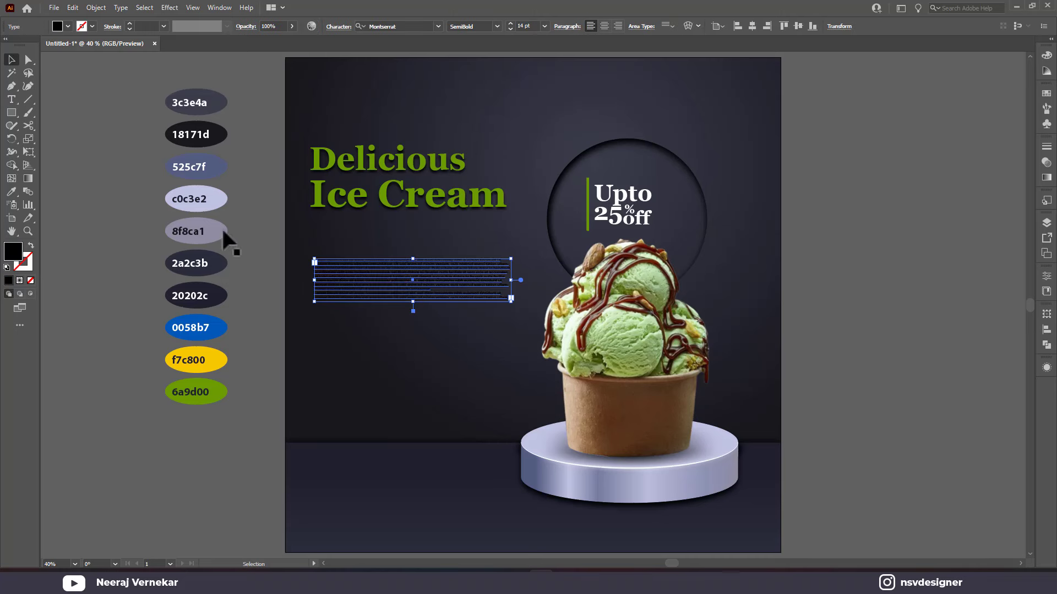
pyautogui.doubleClick(396, 279)
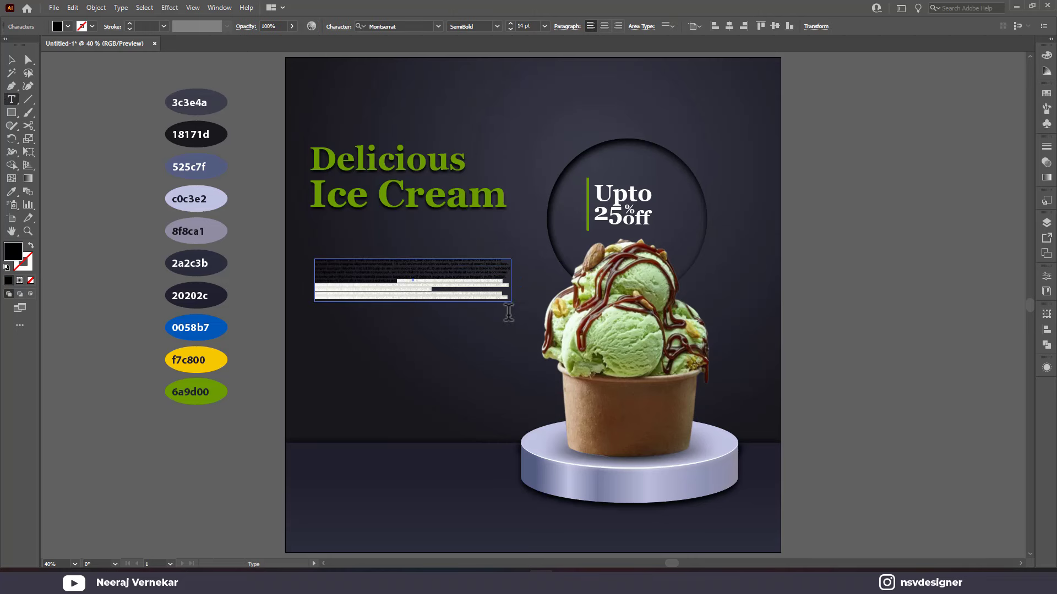
pyautogui.click(11, 60)
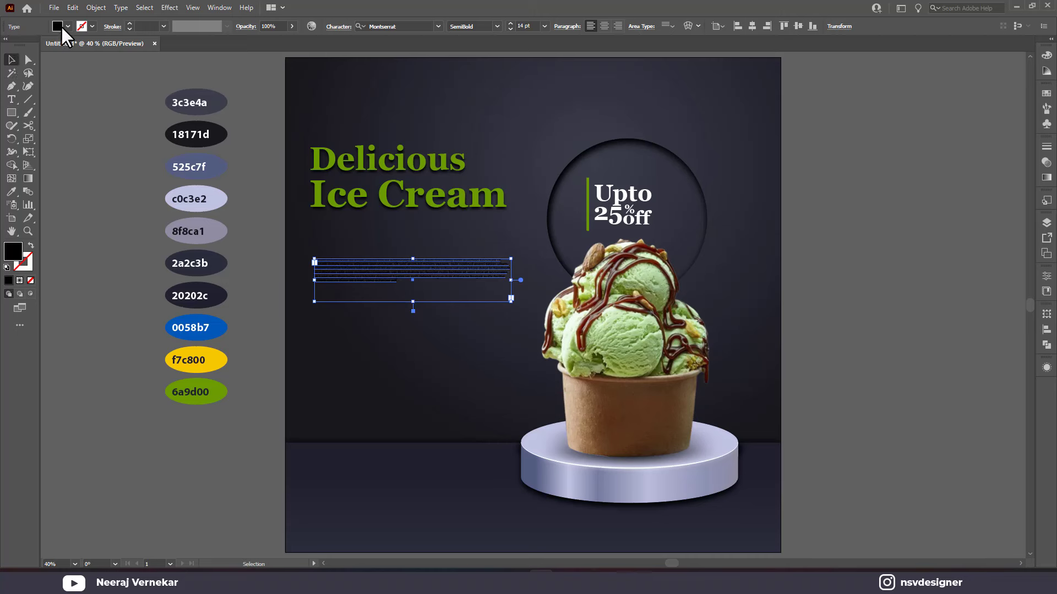
pyautogui.click(57, 27)
pyautogui.click(23, 44)
# - Enlarge the paragraph text to about 21 pt and delete its surplus lines
pyautogui.doubleClick(523, 25)
pyautogui.write('18')
pyautogui.press('Return')
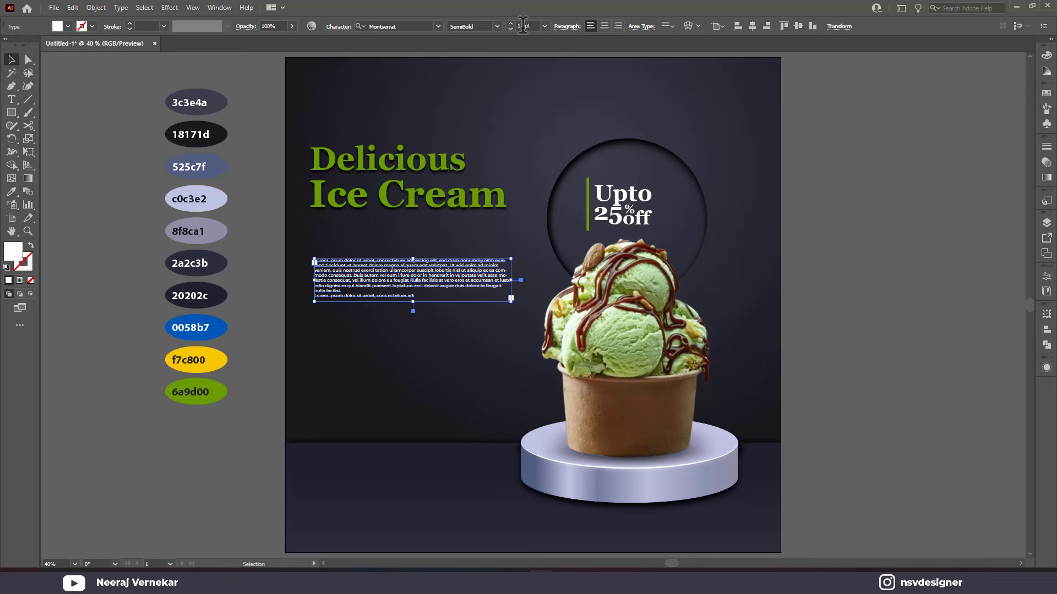
pyautogui.press('Up')
pyautogui.press('Up')
pyautogui.press('Up')
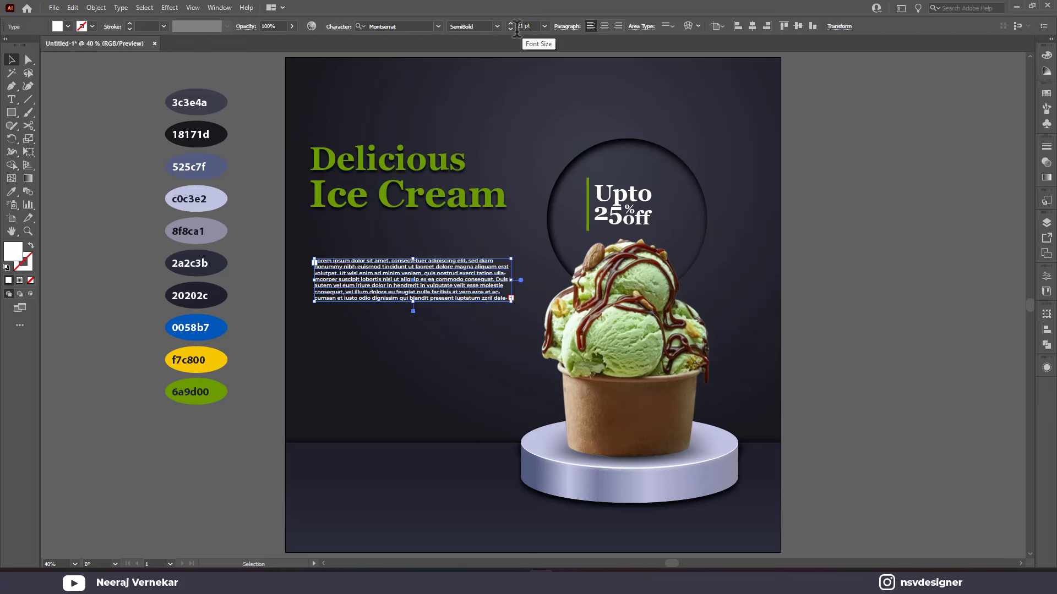
pyautogui.moveTo(380, 279); pyautogui.dragTo(454, 300)
pyautogui.press('BackSpace')
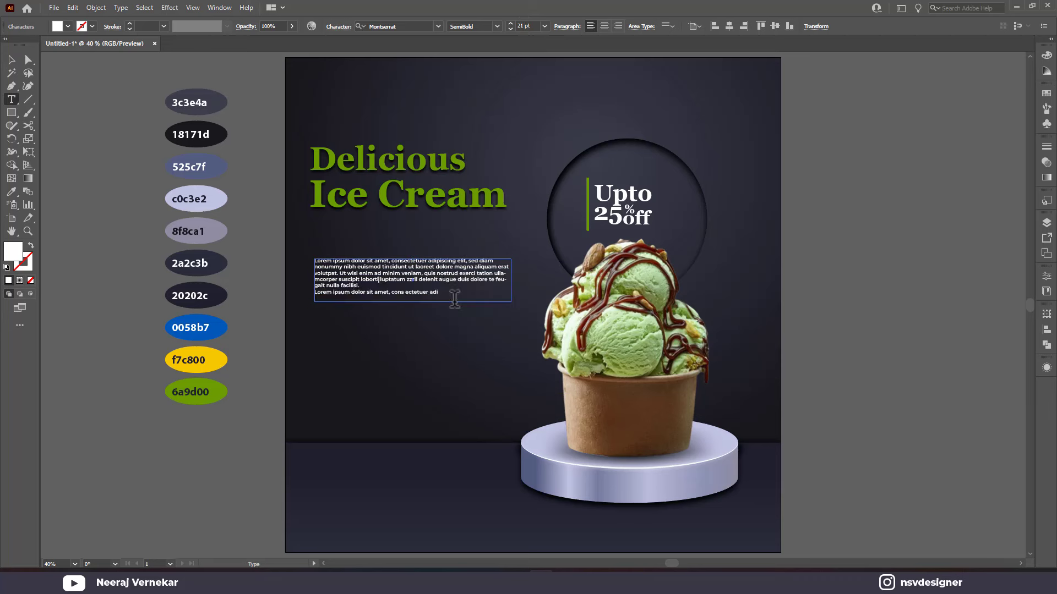
# - Alt-drag a copy of the placeholder paragraph directly below the original
pyautogui.click(11, 59)
pyautogui.click(193, 200)
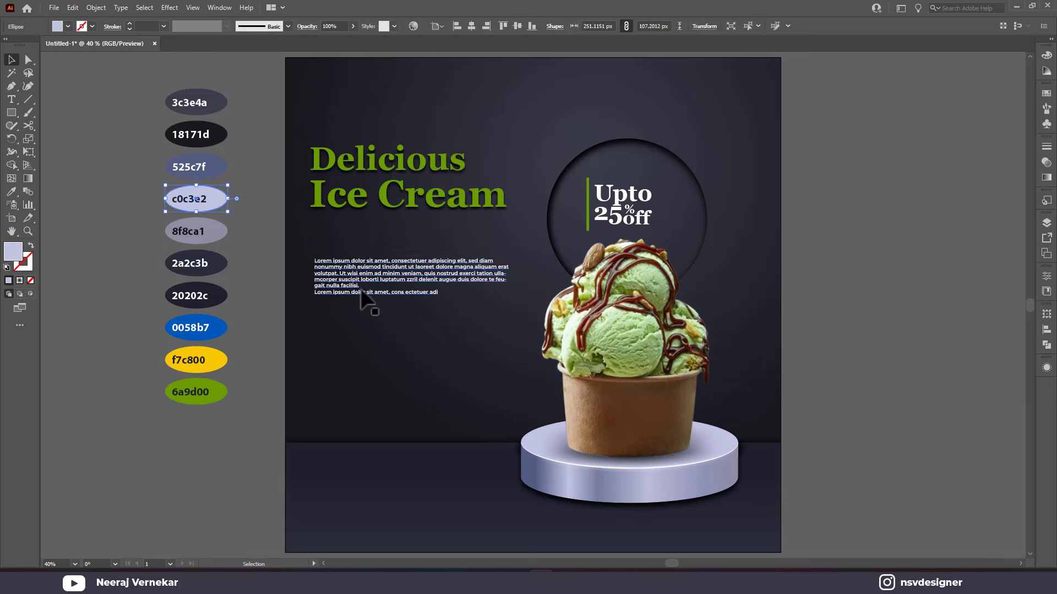
pyautogui.moveTo(374, 278); pyautogui.dragTo(374, 325)
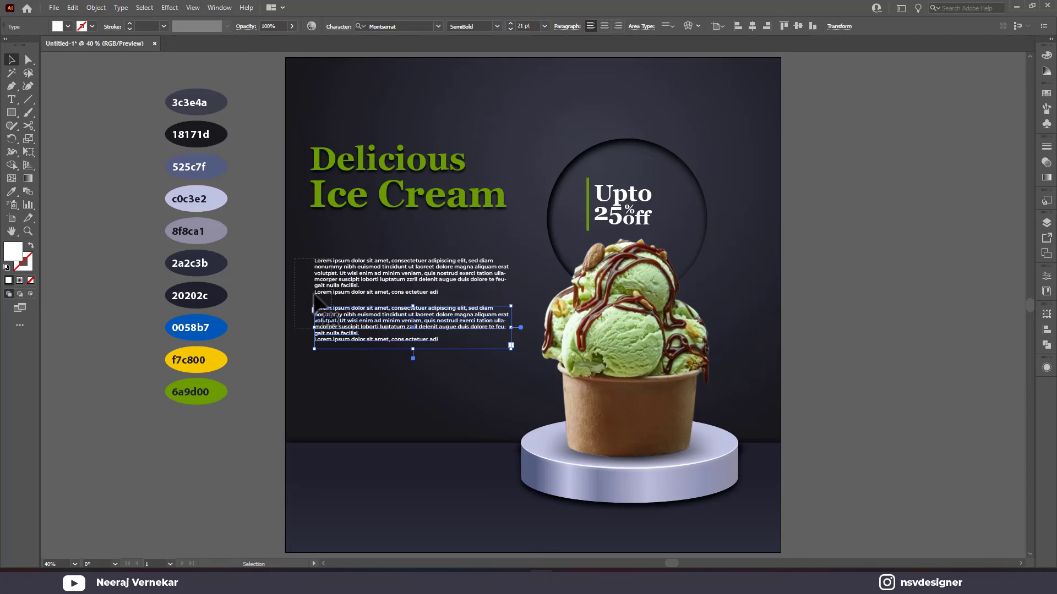
# - Colour both paragraphs light grey and nudge them up into place
pyautogui.keyDown('shift'); pyautogui.click(330, 277); pyautogui.keyUp('shift')
pyautogui.click(68, 26)
pyautogui.click(68, 77)
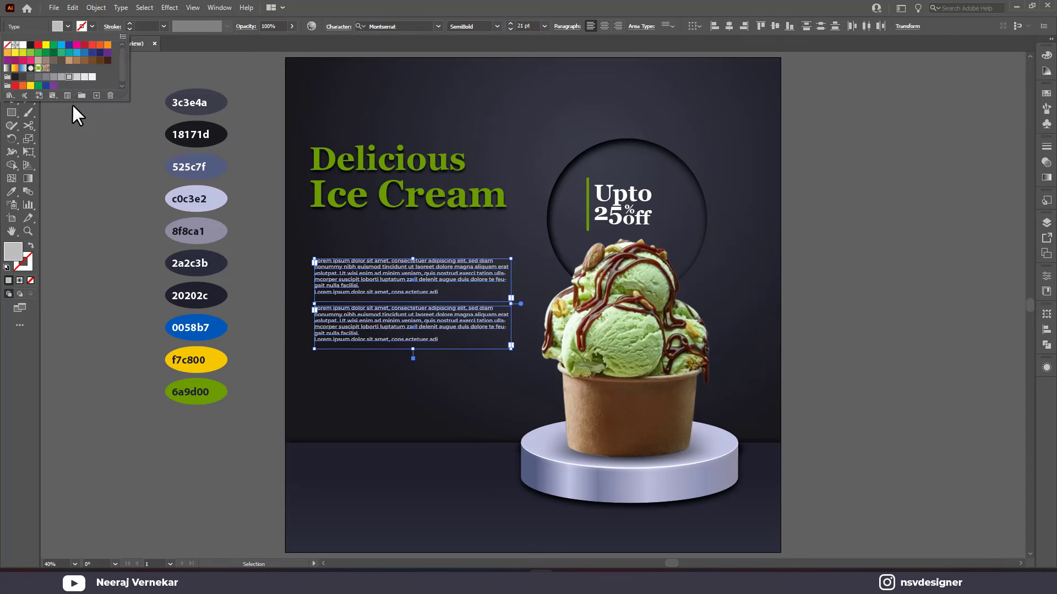
pyautogui.click(123, 293)
pyautogui.moveTo(319, 300); pyautogui.dragTo(371, 358)
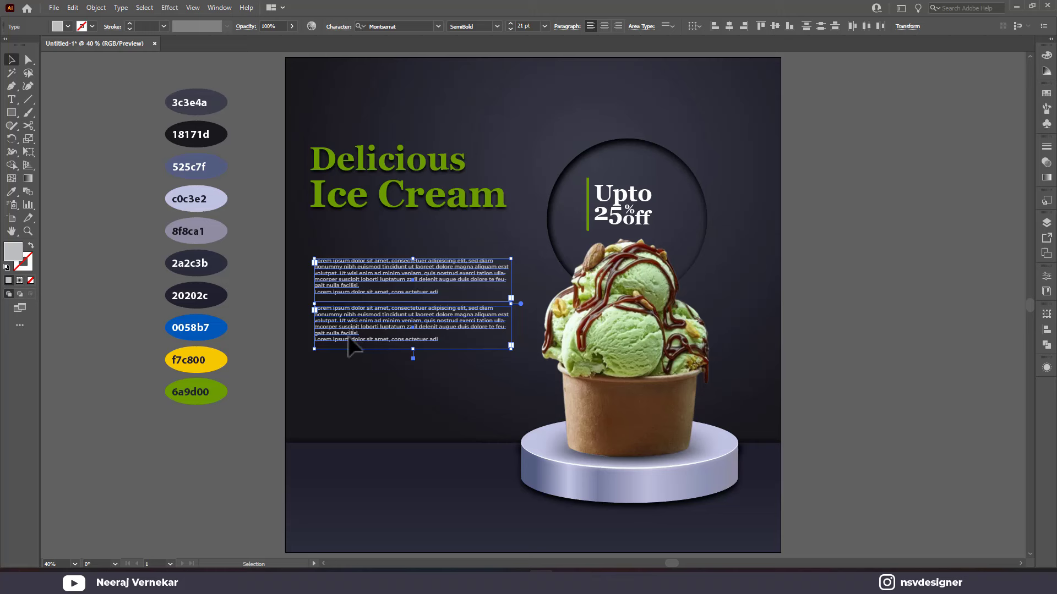
pyautogui.click(353, 345)
pyautogui.moveTo(337, 310); pyautogui.dragTo(369, 319)
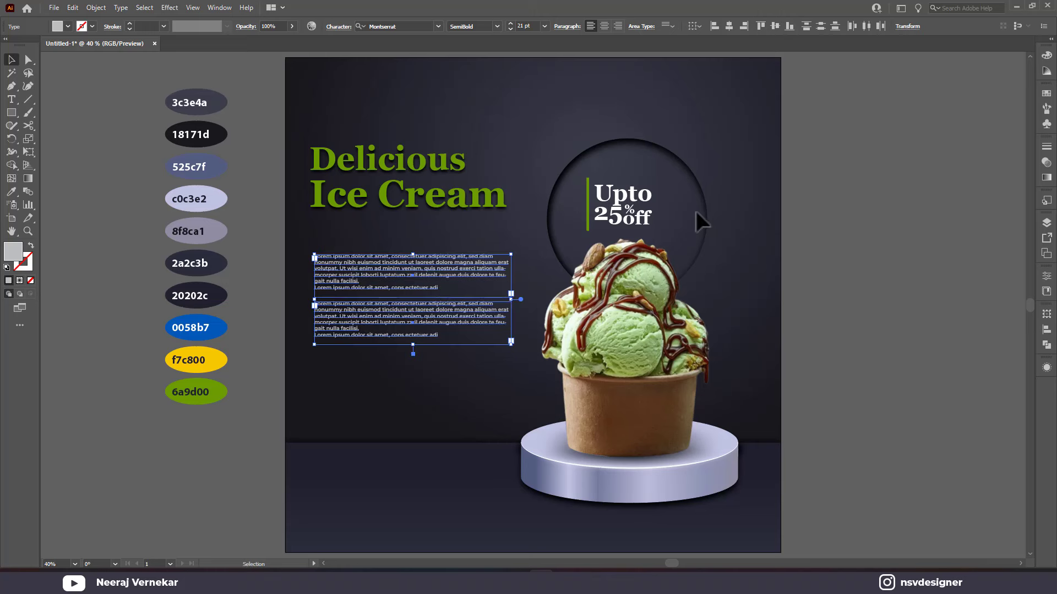
pyautogui.click(734, 202)
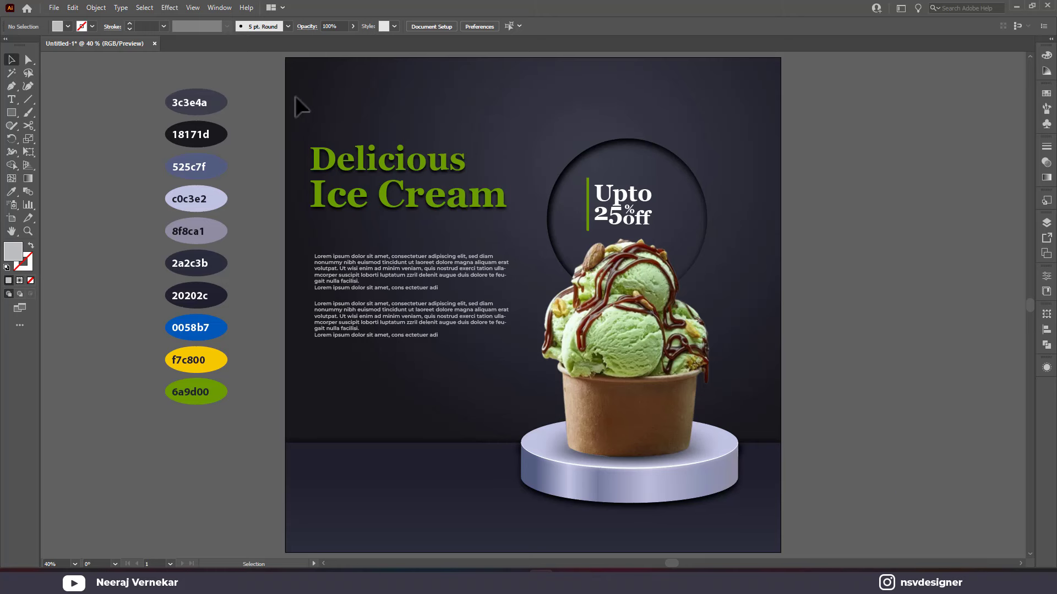
# - Copy the 'Upto 25% off' tag to the lower left and ungroup it
pyautogui.click(622, 214)
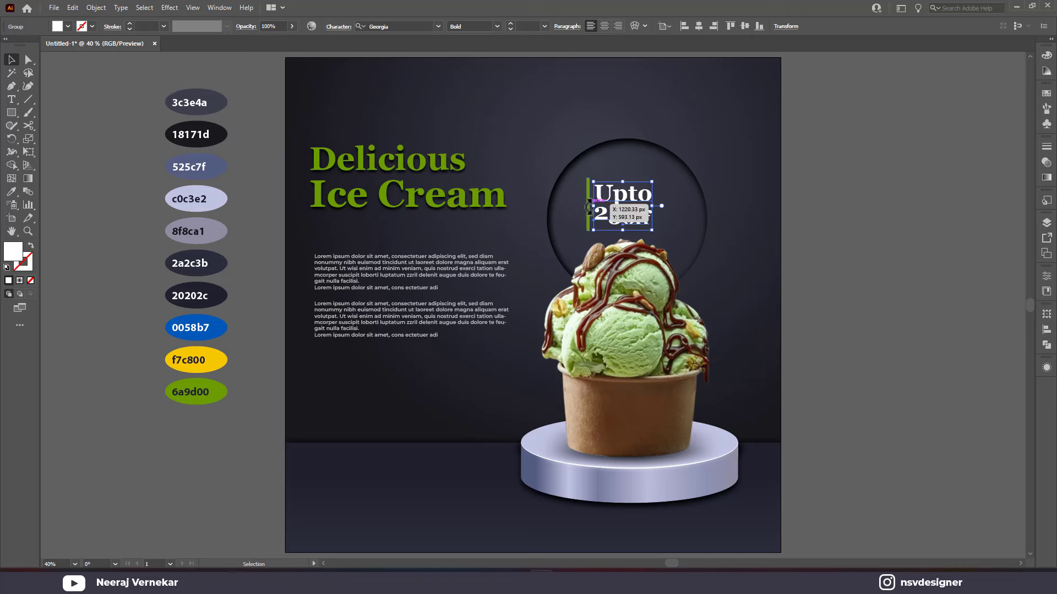
pyautogui.moveTo(588, 212); pyautogui.dragTo(342, 391)
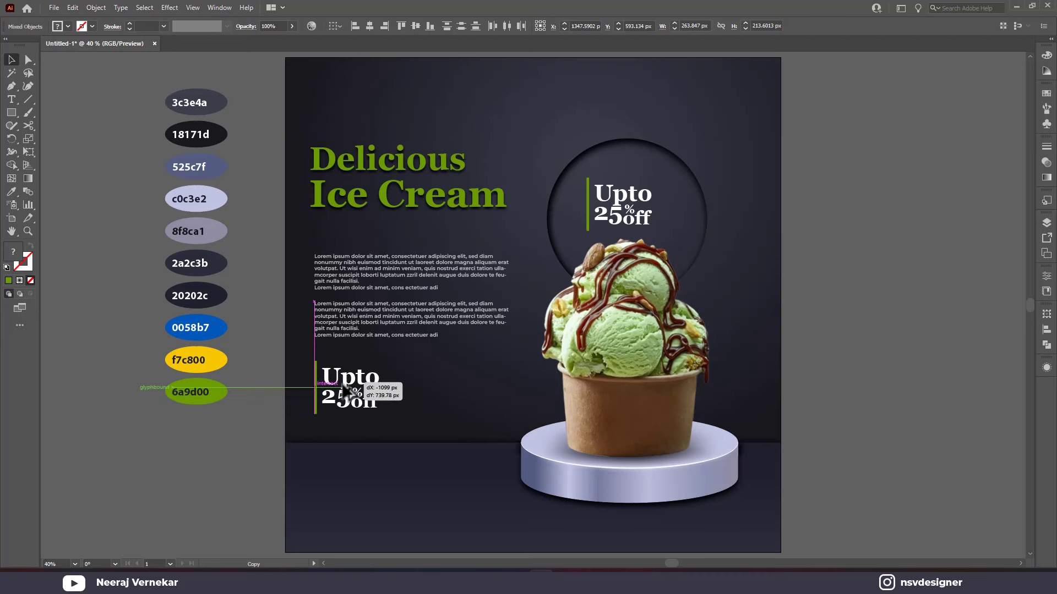
pyautogui.click(278, 384)
pyautogui.scroll(1, 279, 384)
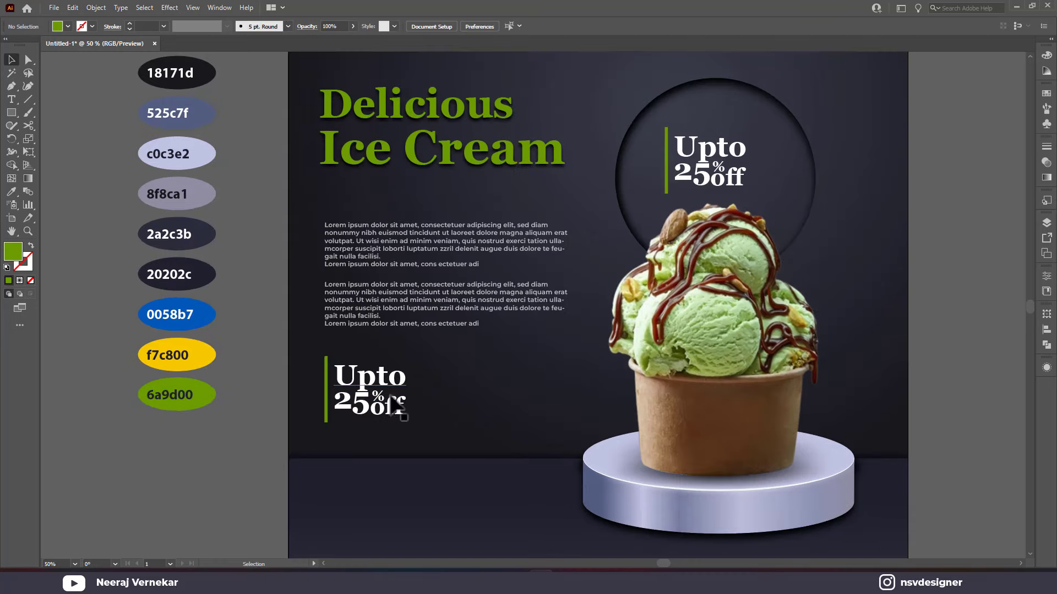
pyautogui.click(353, 409)
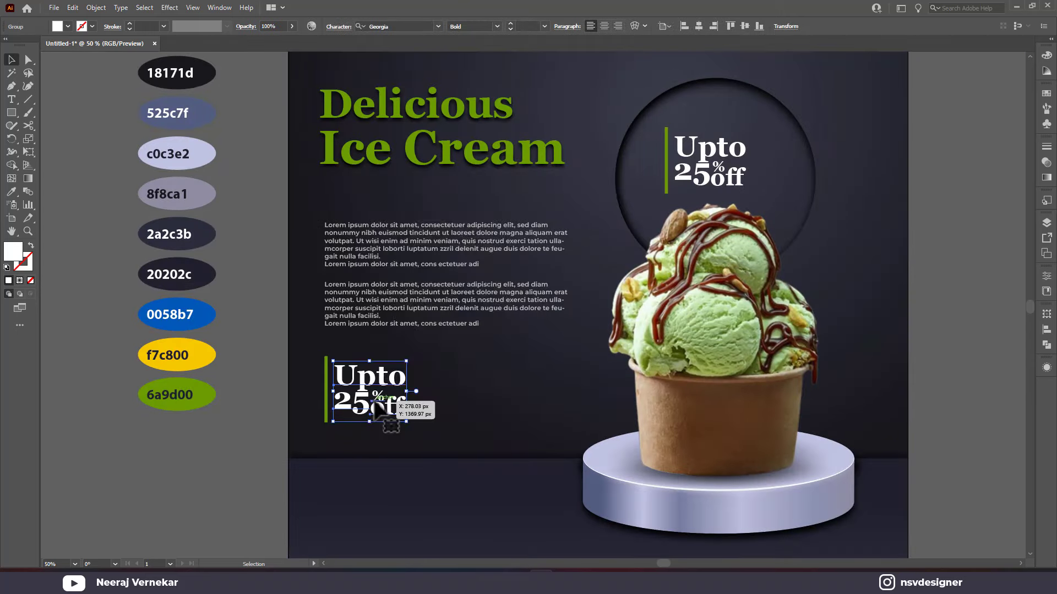
pyautogui.rightClick(378, 410)
pyautogui.click(441, 305)
pyautogui.click(430, 358)
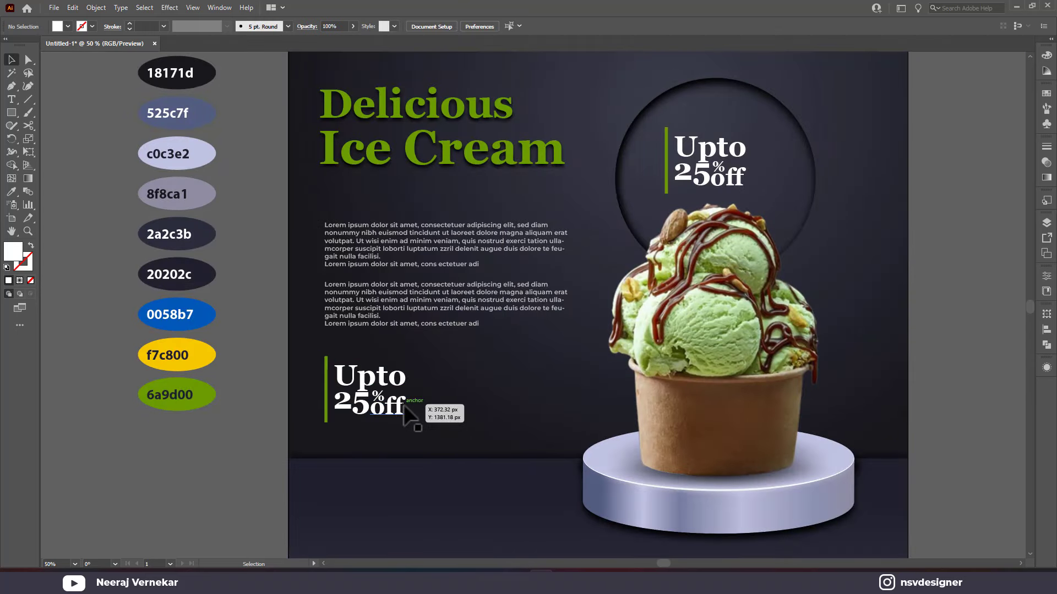
# - Delete 'off' and retype the figure as '$15', then reposition the price text
pyautogui.click(388, 410)
pyautogui.press('Delete')
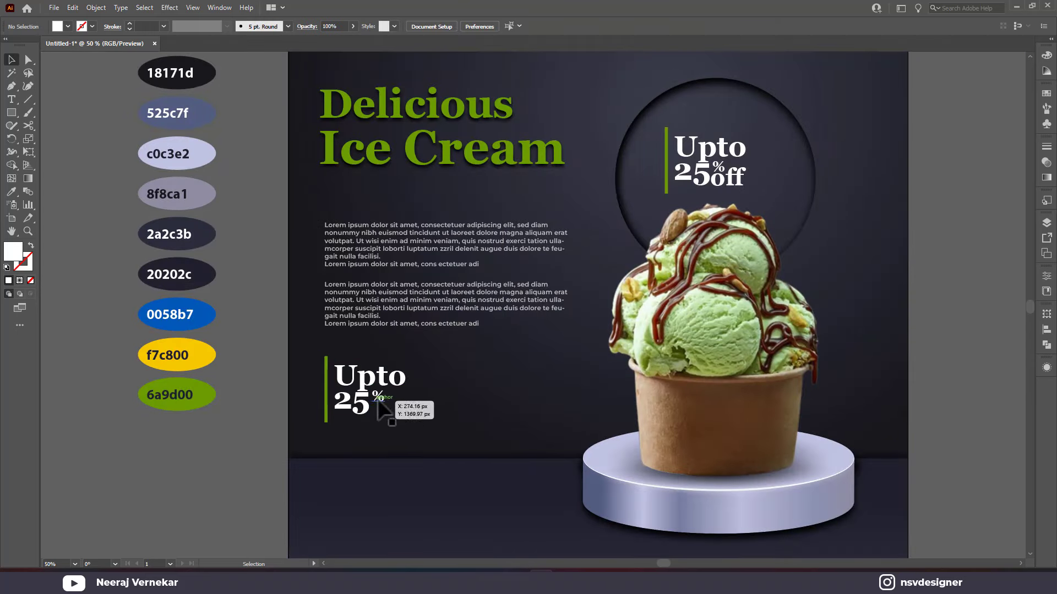
pyautogui.doubleClick(364, 410)
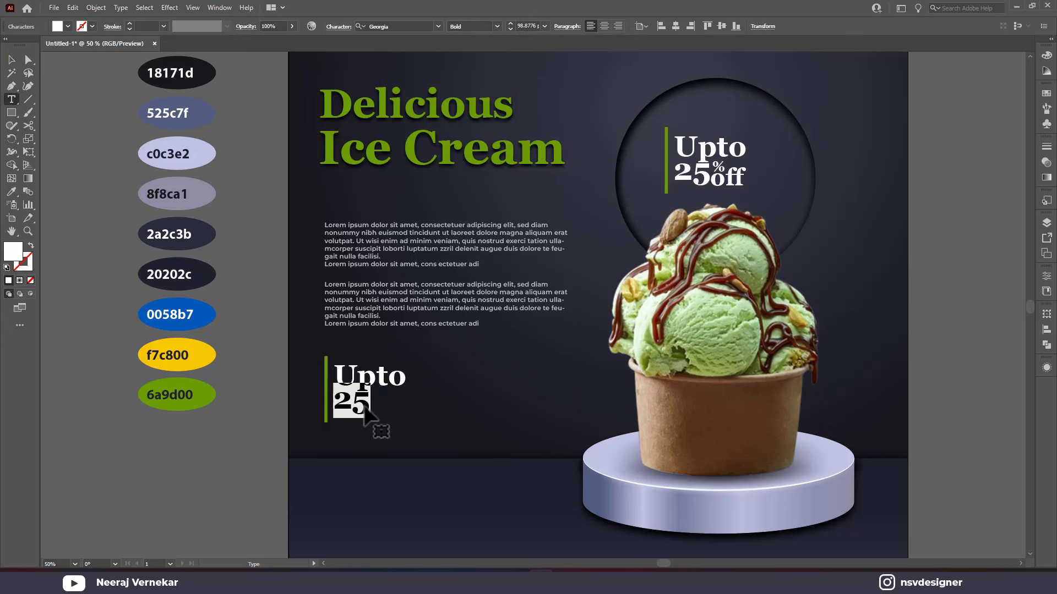
pyautogui.write('15')
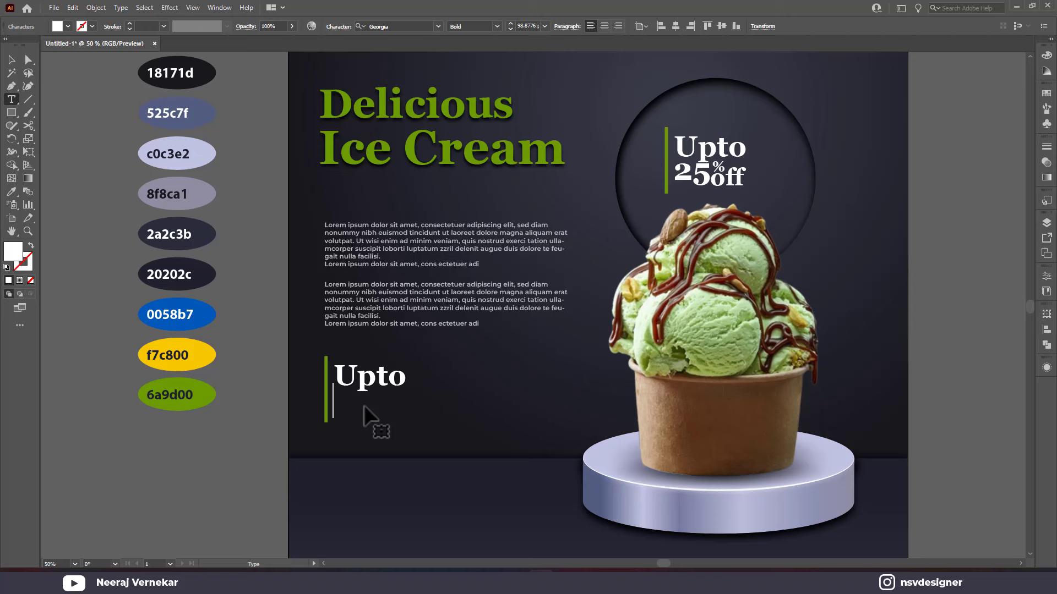
pyautogui.write('$ 15')
pyautogui.click(13, 61)
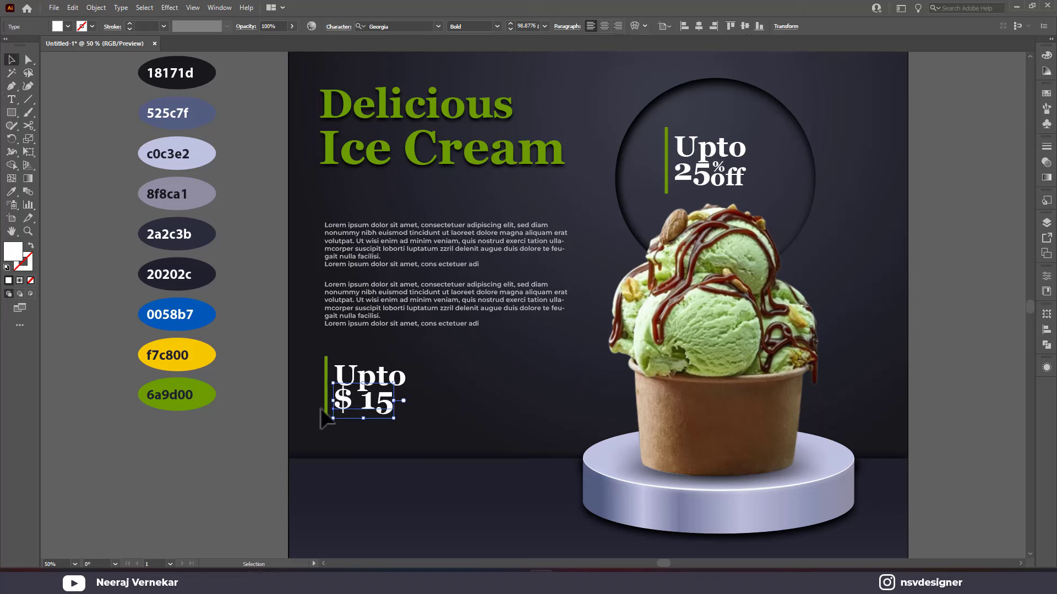
pyautogui.moveTo(380, 379); pyautogui.dragTo(381, 367)
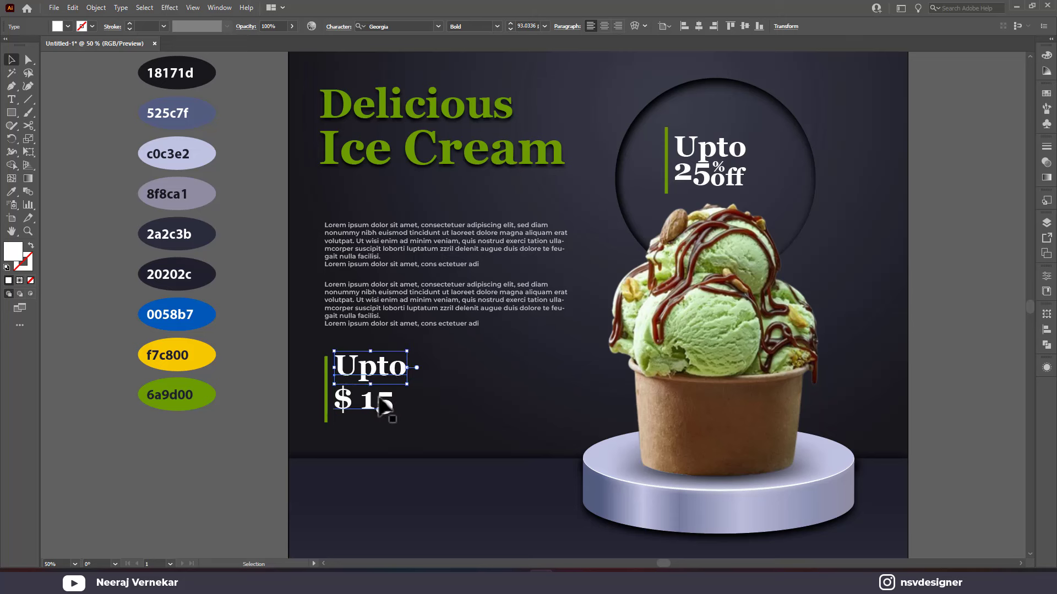
pyautogui.moveTo(384, 406)
pyautogui.mouseDown()
pyautogui.moveTo(363, 418)
pyautogui.moveTo(363, 408)
pyautogui.mouseUp()
# - Replace 'Upto' with 'only' and scale that word down slightly
pyautogui.press('t')
pyautogui.click(363, 399)
pyautogui.press('BackSpace')
pyautogui.doubleClick(363, 366)
pyautogui.write('onlt')
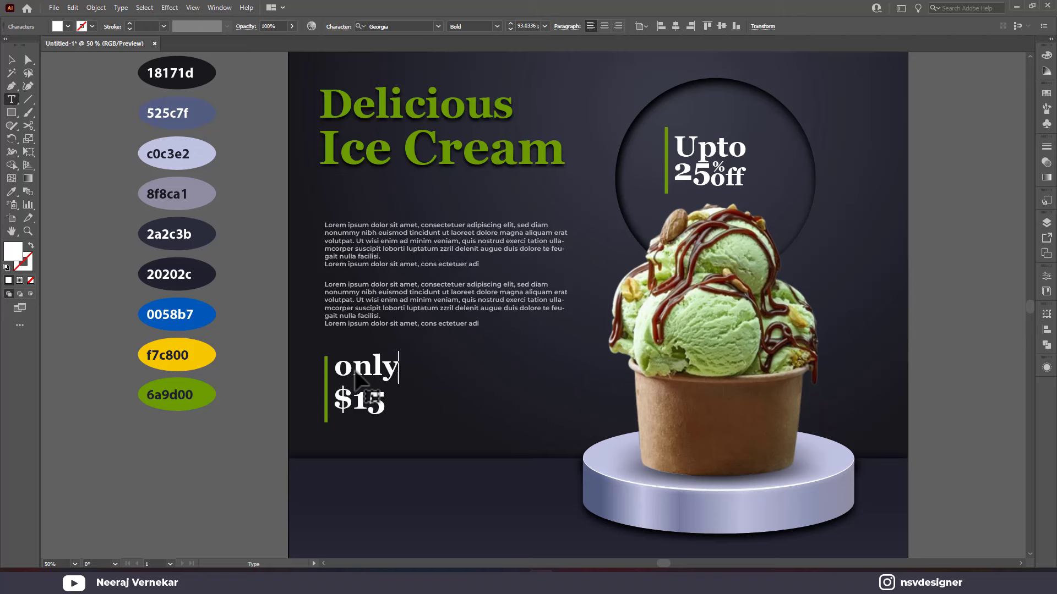
pyautogui.click(11, 60)
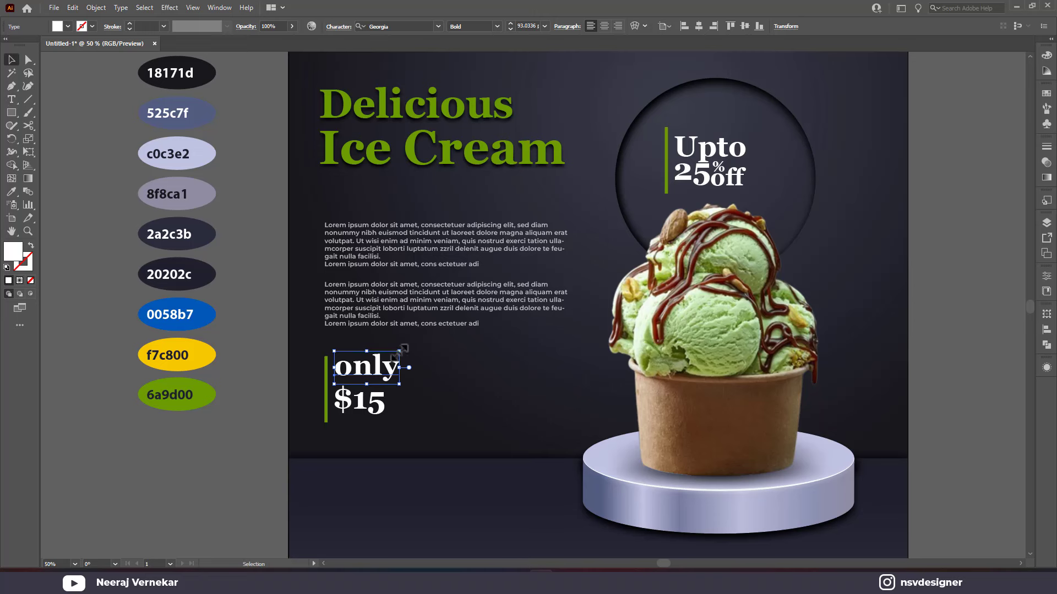
pyautogui.moveTo(399, 351); pyautogui.dragTo(369, 366)
# - Shorten the green accent bar to 156 px tall and move it down slightly
pyautogui.click(327, 363)
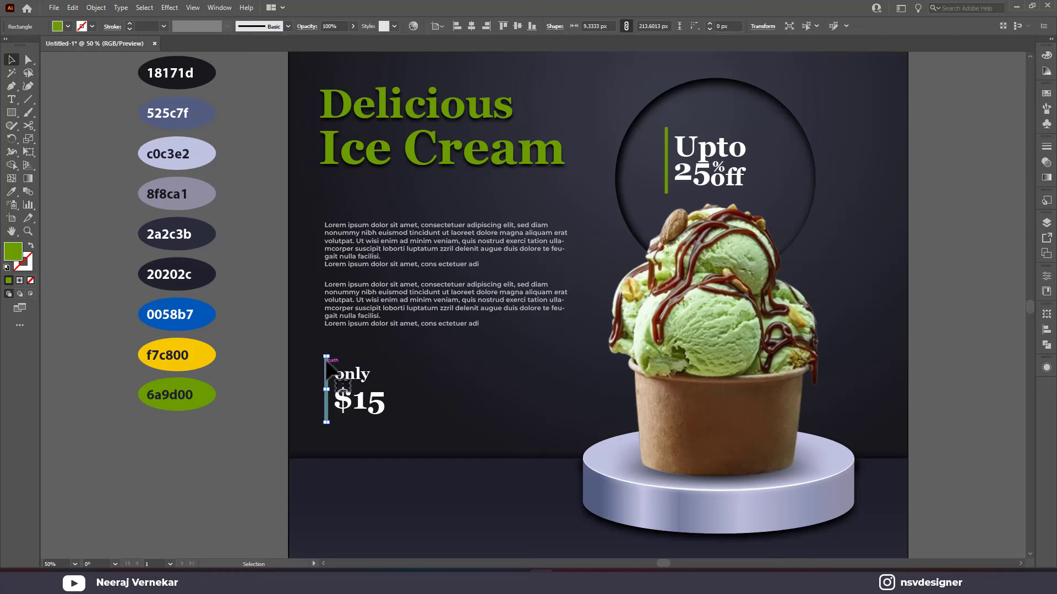
pyautogui.scroll(1, 327, 364)
pyautogui.scroll(3, 327, 374)
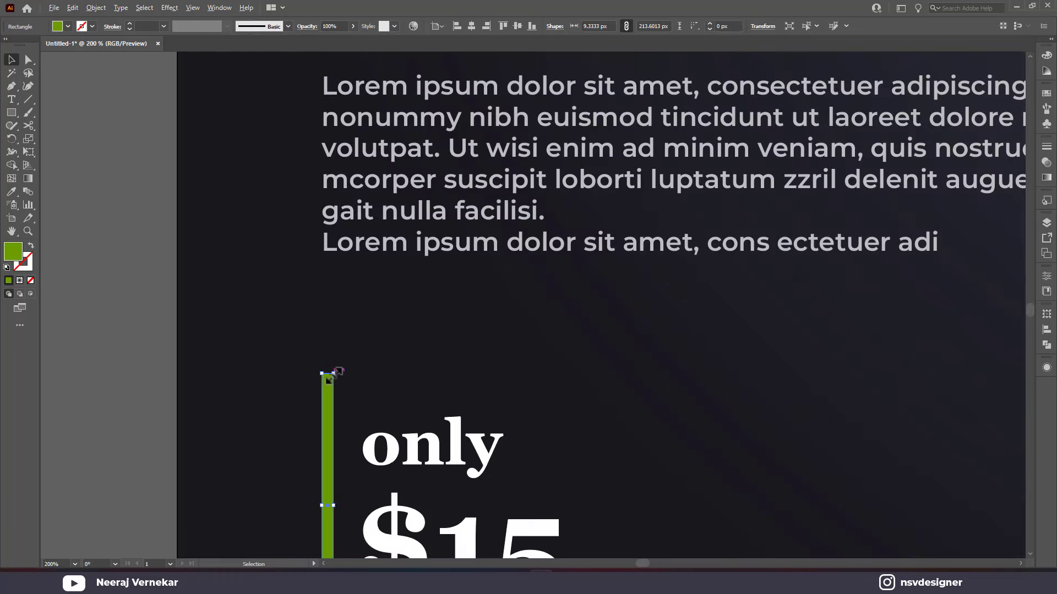
pyautogui.scroll(-2, 325, 385)
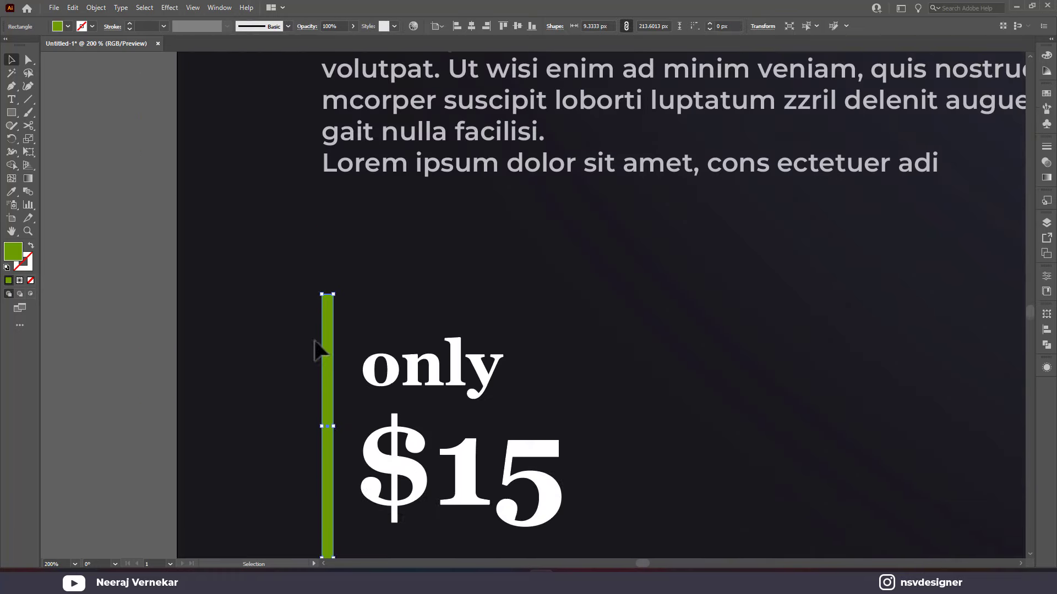
pyautogui.scroll(-3, 324, 353)
pyautogui.scroll(3, 325, 437)
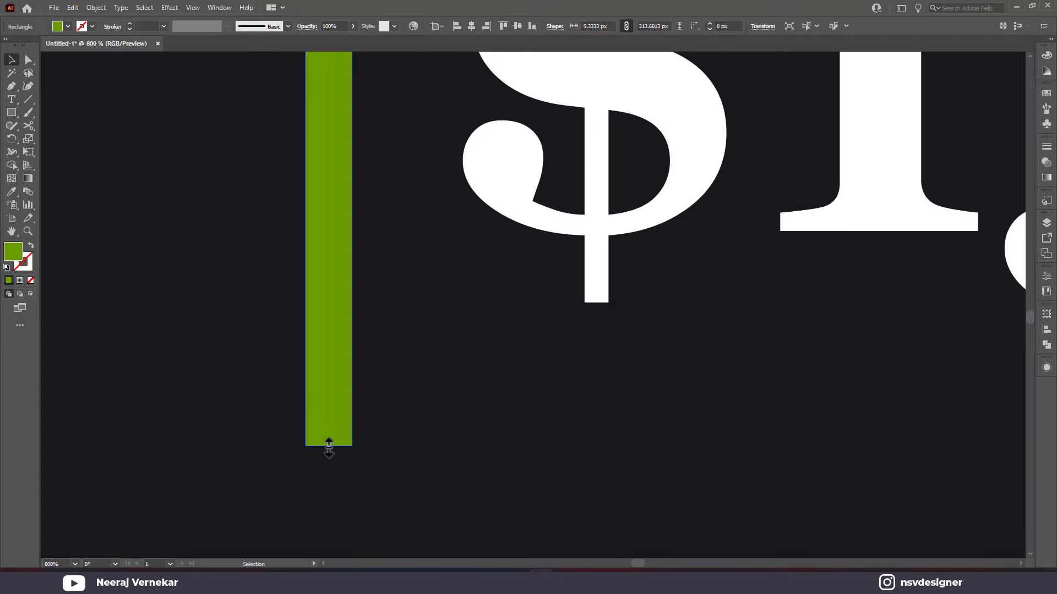
pyautogui.moveTo(328, 445); pyautogui.dragTo(325, 162)
pyautogui.scroll(-1, 330, 207)
pyautogui.scroll(-5, 330, 208)
pyautogui.scroll(1, 335, 242)
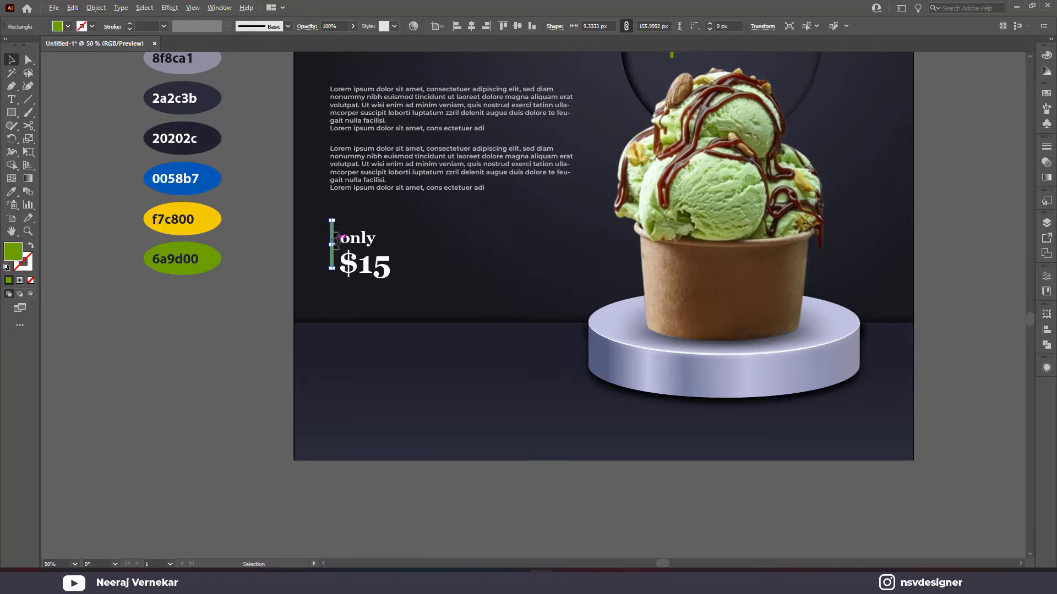
pyautogui.scroll(2, 336, 243)
pyautogui.moveTo(329, 242)
pyautogui.mouseDown()
pyautogui.moveTo(330, 259)
pyautogui.moveTo(375, 256)
pyautogui.mouseUp()
# - Move 'only' and '$15' up beside the green bar and adjust the price group's size
pyautogui.click(380, 239)
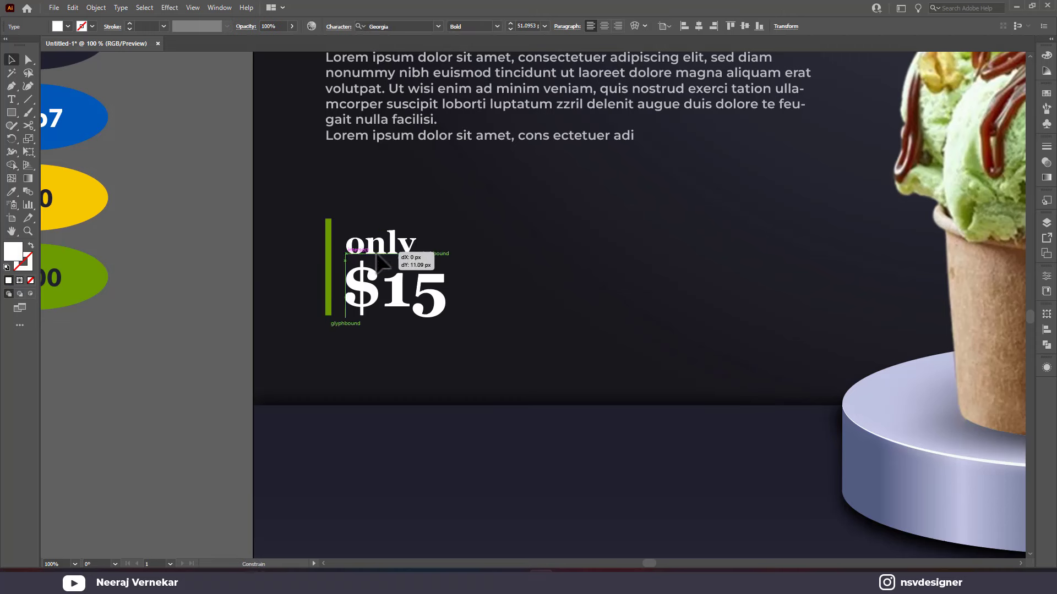
pyautogui.keyDown('shift'); pyautogui.click(357, 311); pyautogui.keyUp('shift')
pyautogui.moveTo(360, 302); pyautogui.dragTo(355, 295)
pyautogui.hotkey('ctrl', '0')
pyautogui.click(395, 364)
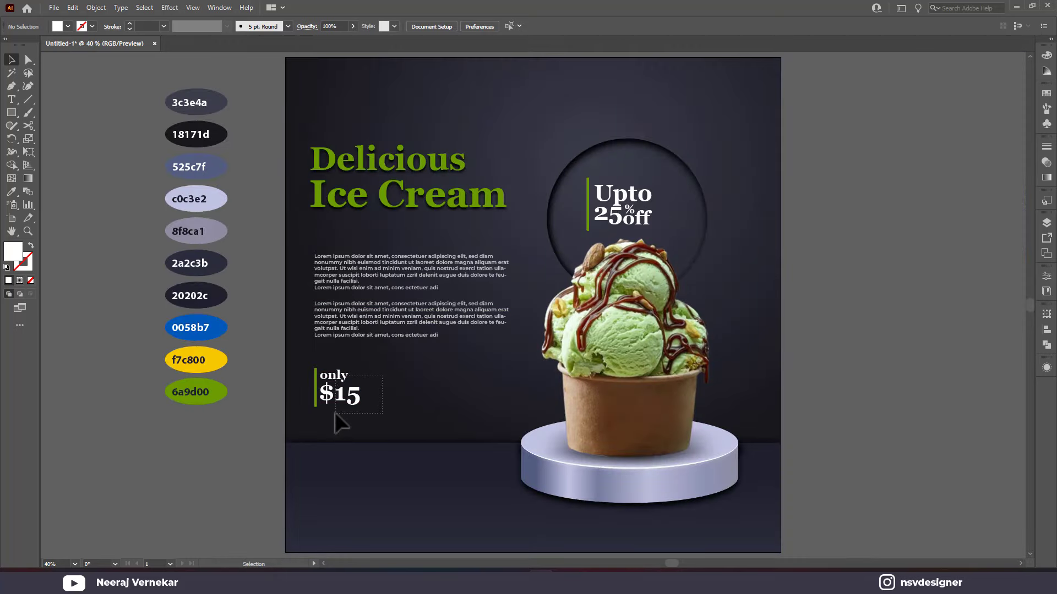
pyautogui.click(336, 412)
pyautogui.moveTo(359, 410); pyautogui.dragTo(374, 423)
pyautogui.click(405, 408)
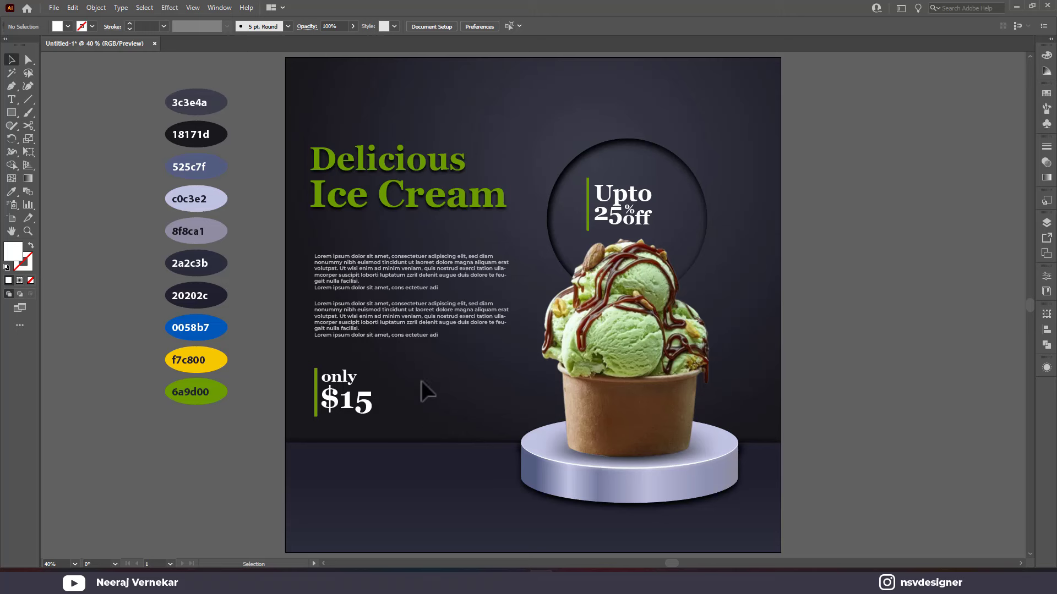
pyautogui.click(12, 113)
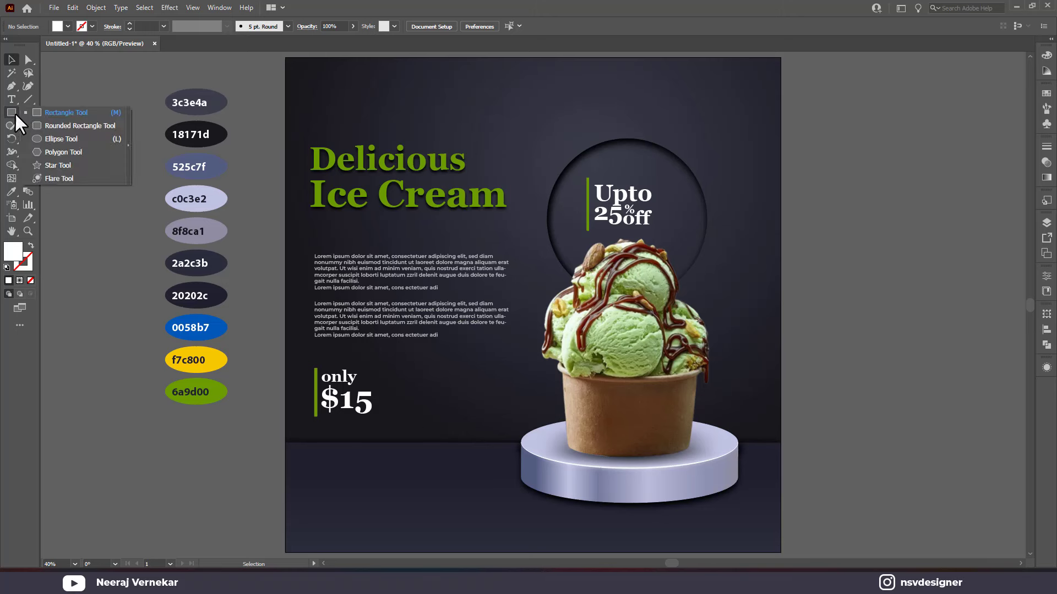
# - Draw a small circle with a vertical line through it and divide it into halves
pyautogui.click(57, 140)
pyautogui.moveTo(220, 448); pyautogui.dragTo(244, 472)
pyautogui.press('\\')
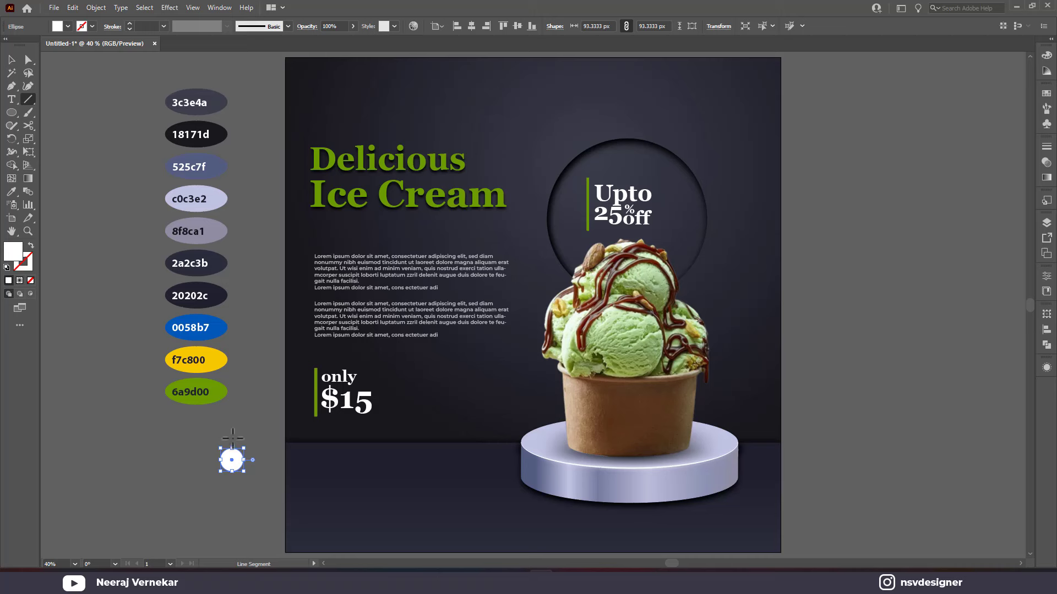
pyautogui.moveTo(232, 439); pyautogui.dragTo(232, 497)
pyautogui.press('v')
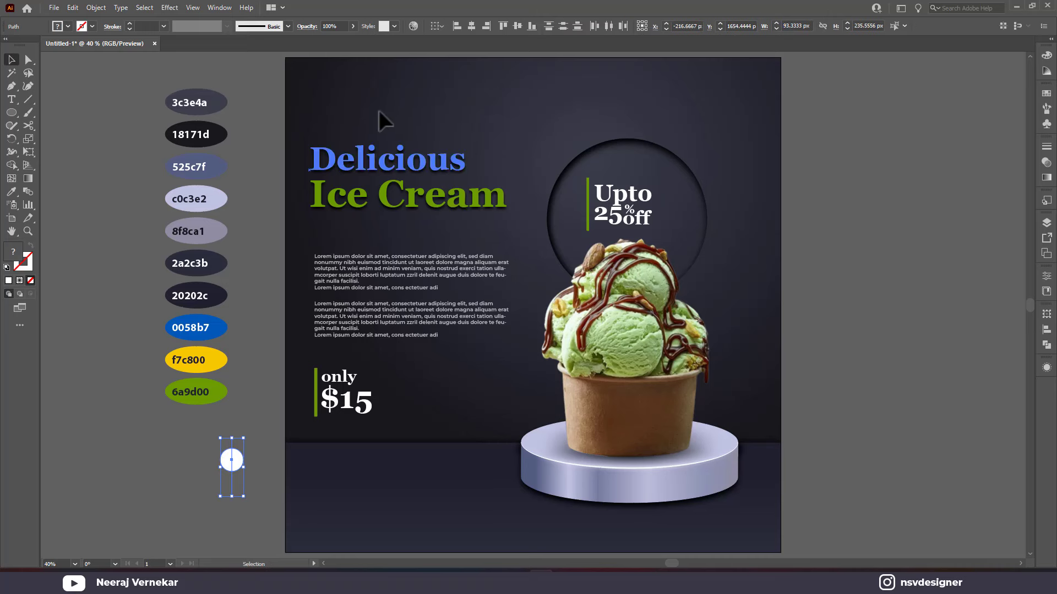
pyautogui.click(517, 26)
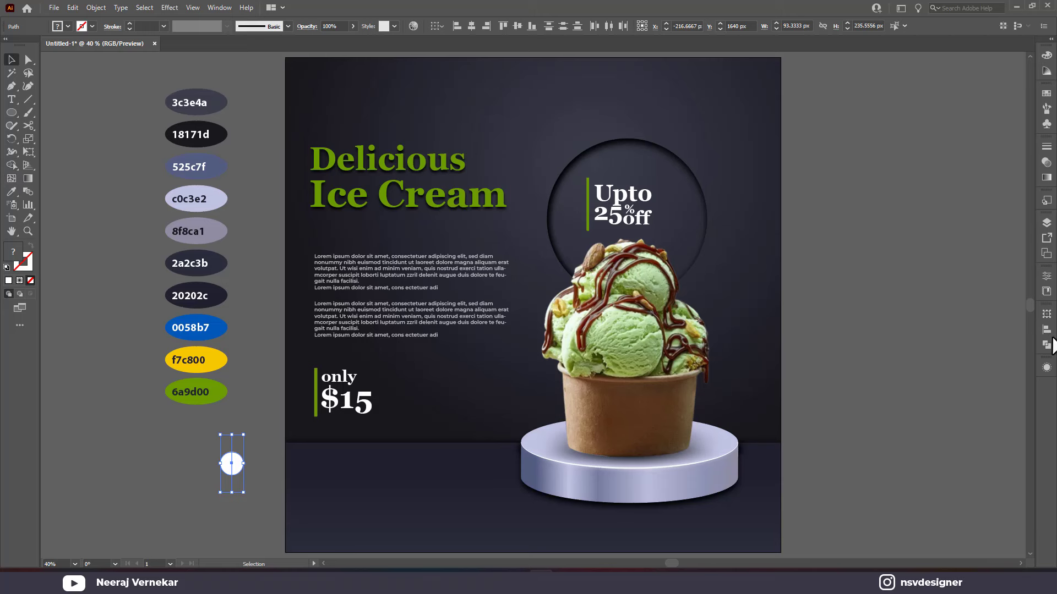
pyautogui.click(1046, 345)
pyautogui.click(919, 367)
# - Ungroup the halves and fill the right half yellow, the left half blue 0058b7
pyautogui.rightClick(234, 469)
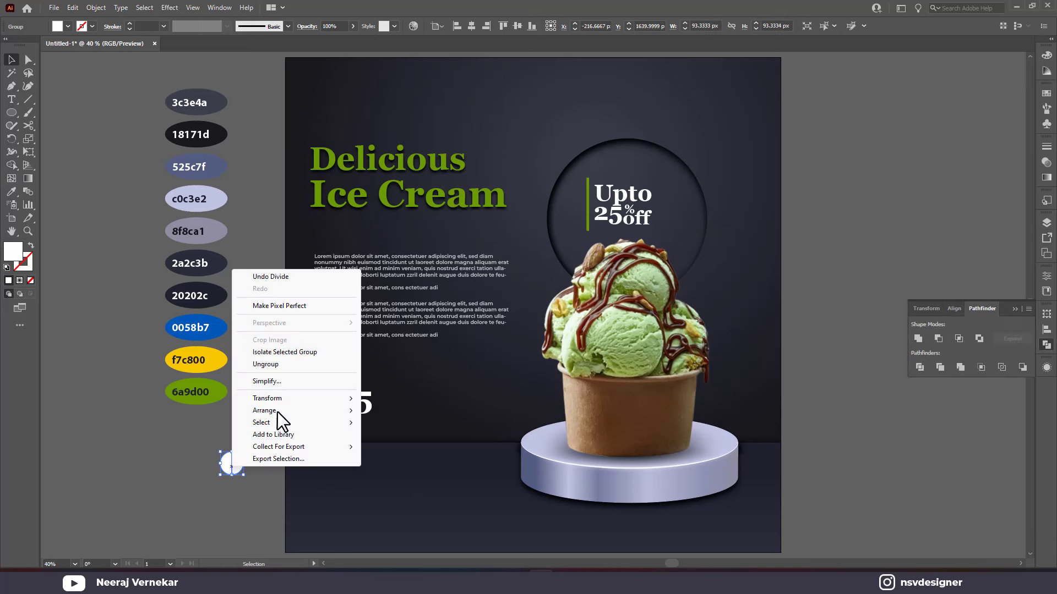
pyautogui.click(279, 369)
pyautogui.moveTo(243, 463); pyautogui.dragTo(254, 464)
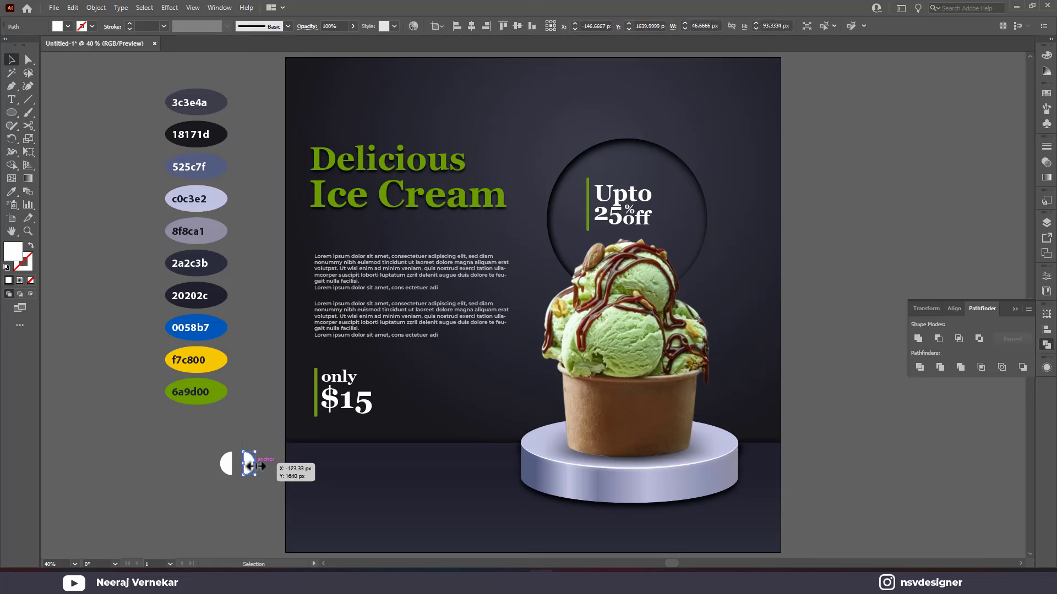
pyautogui.press('i')
pyautogui.click(214, 370)
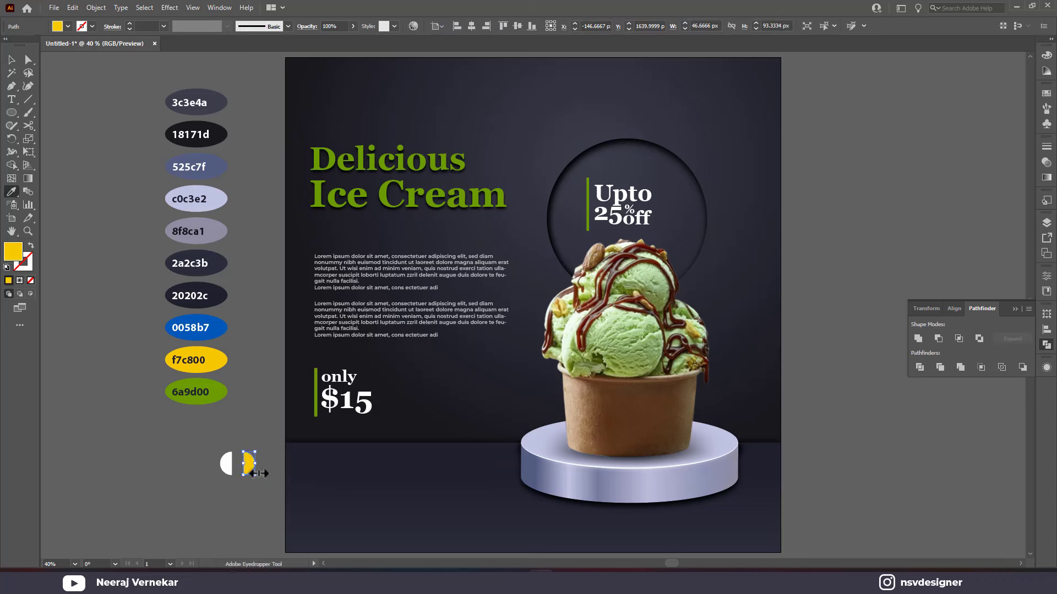
pyautogui.press('v')
pyautogui.click(227, 465)
pyautogui.press('i')
pyautogui.click(190, 329)
pyautogui.press('v')
# - Revolve the yellow half-circle in 3D into a yellow sphere
pyautogui.click(249, 463)
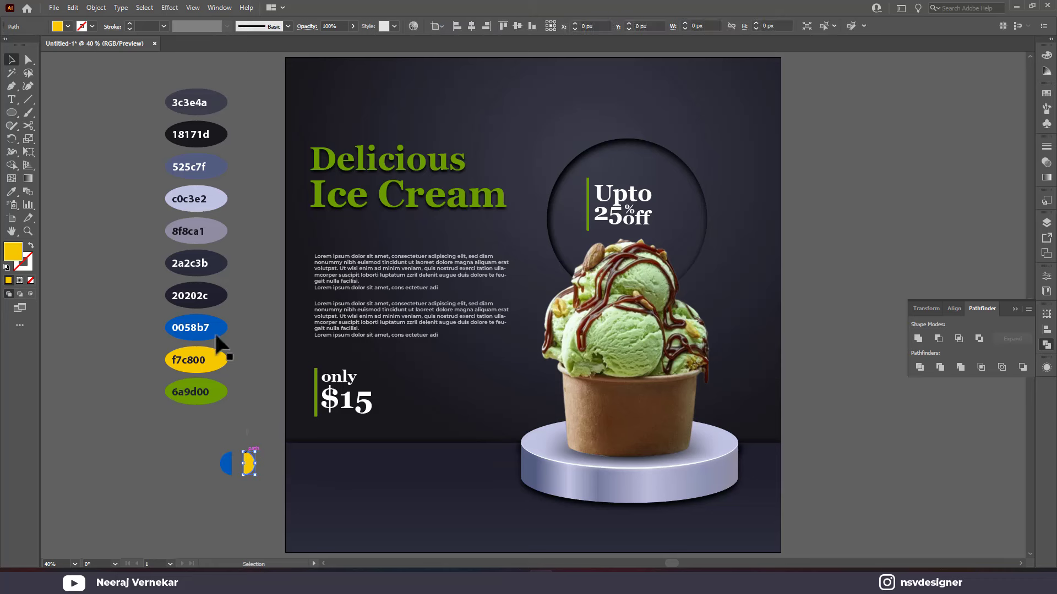
pyautogui.click(169, 7)
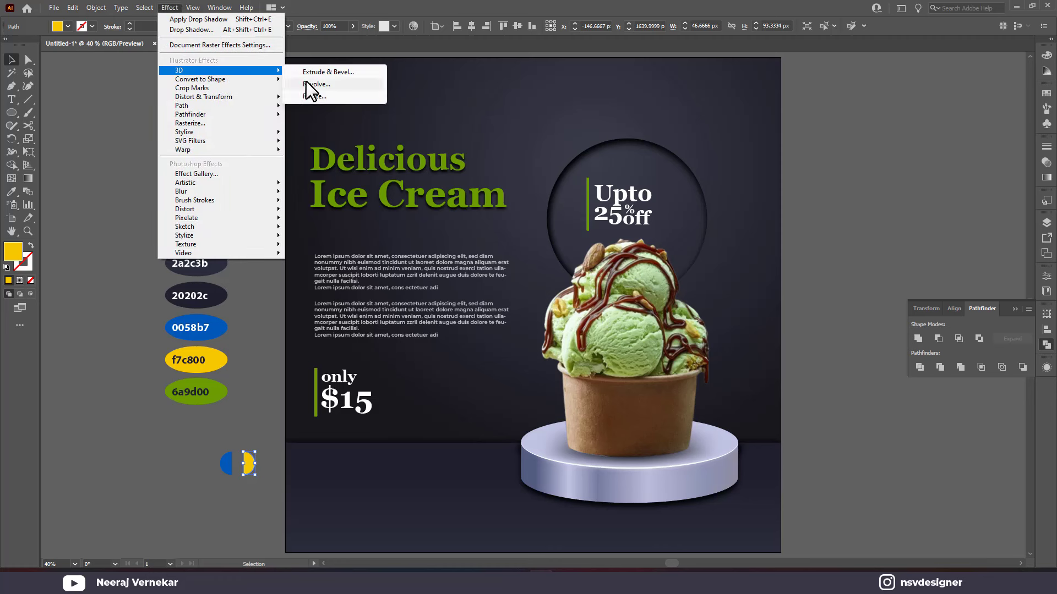
pyautogui.click(308, 84)
pyautogui.click(702, 370)
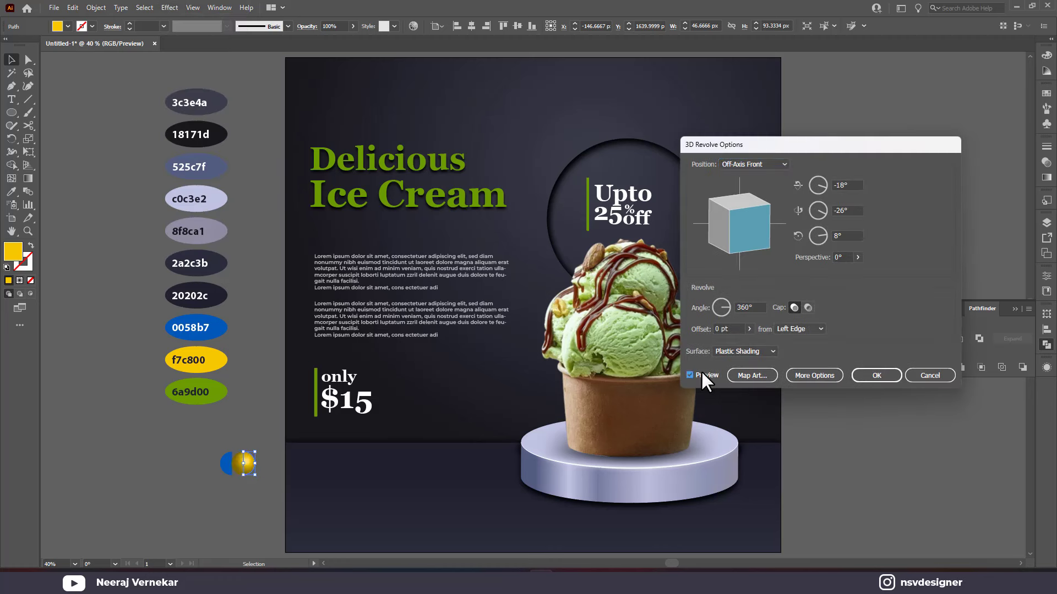
pyautogui.click(858, 377)
# - Revolve the blue half-circle in 3D into a blue sphere
pyautogui.moveTo(204, 471); pyautogui.dragTo(201, 469)
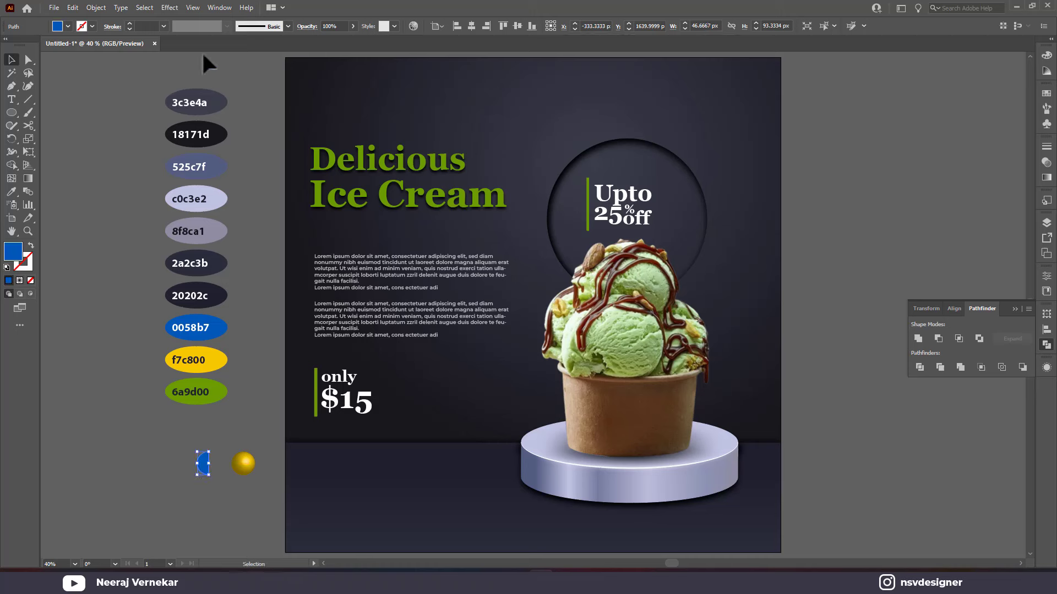
pyautogui.click(169, 7)
pyautogui.click(170, 8)
pyautogui.moveTo(221, 70)
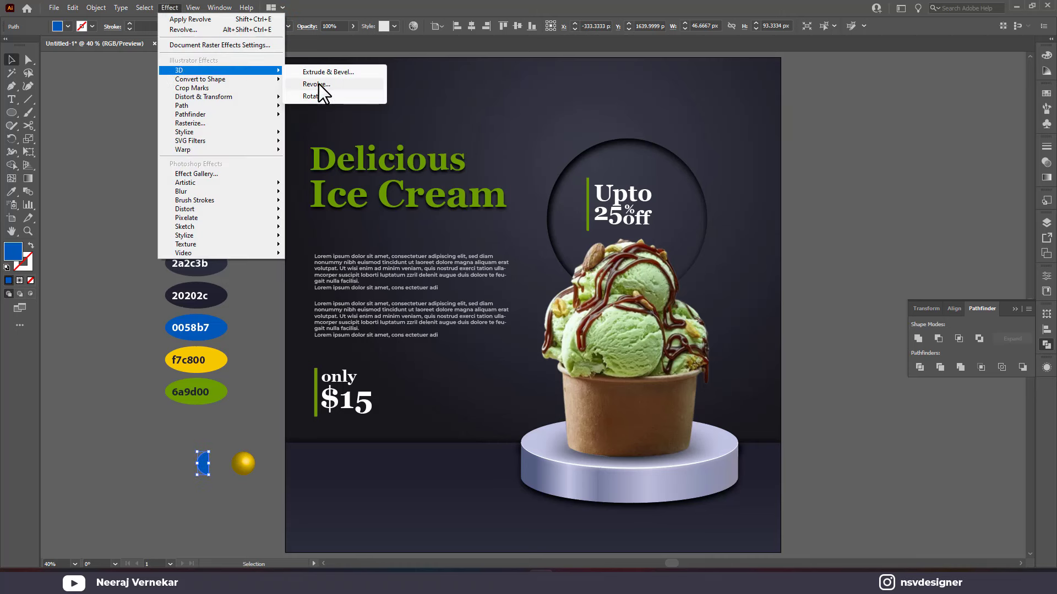
pyautogui.click(318, 84)
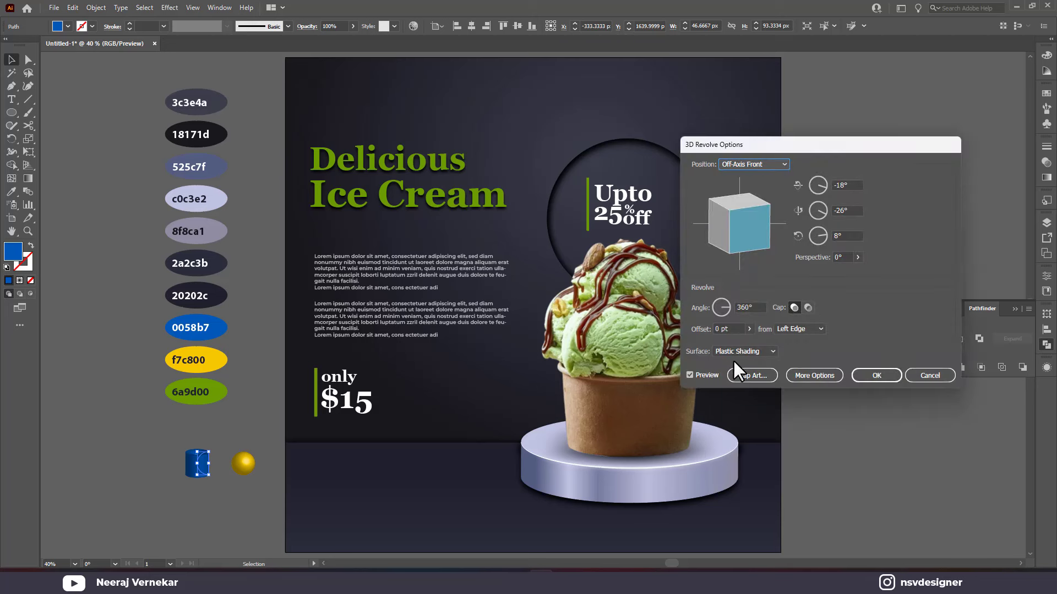
pyautogui.click(806, 307)
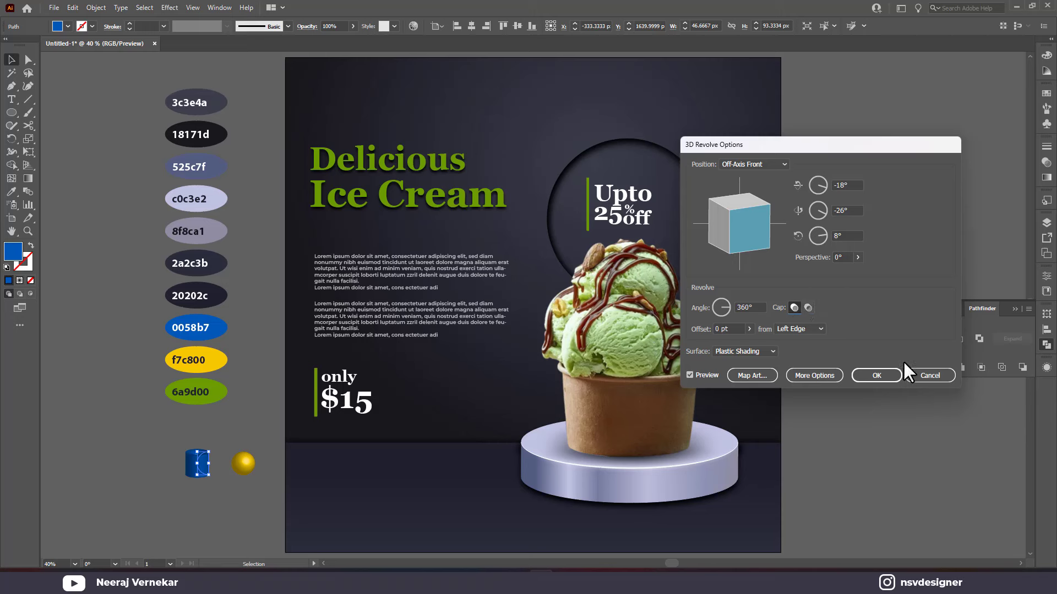
pyautogui.click(930, 376)
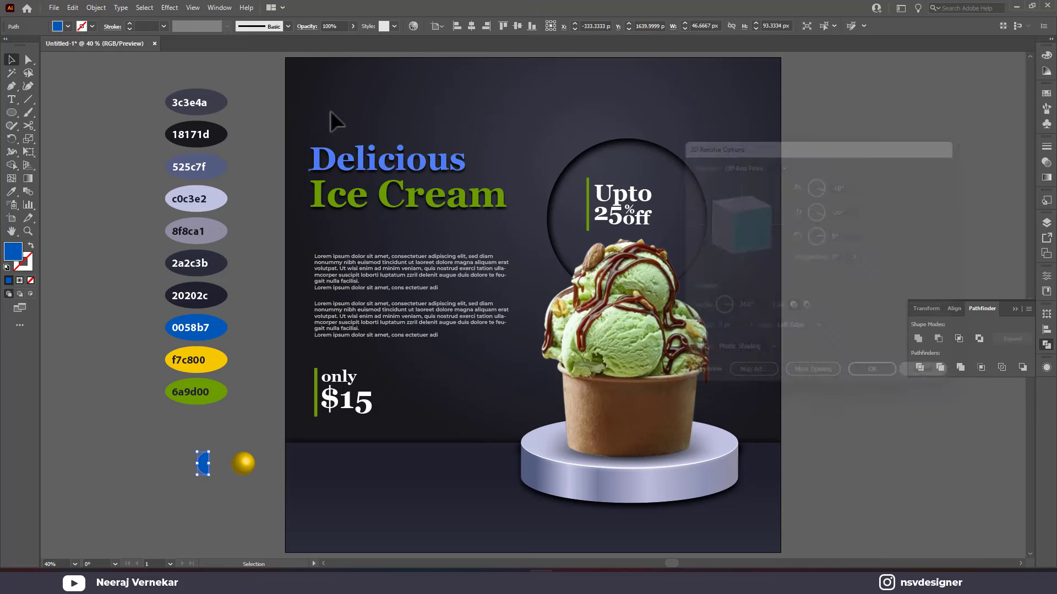
pyautogui.click(125, 418)
pyautogui.click(202, 458)
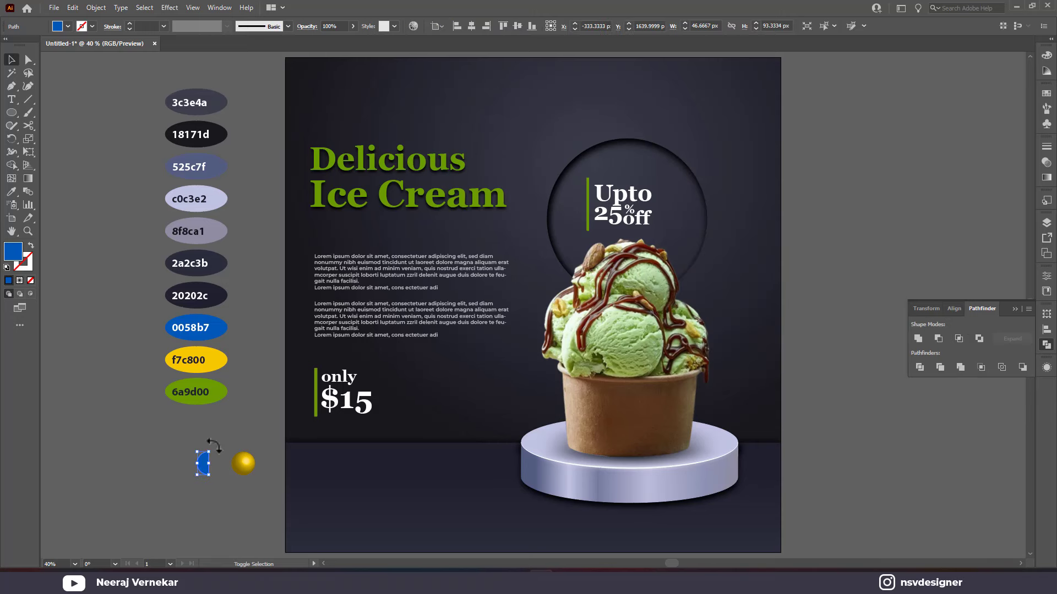
pyautogui.click(170, 7)
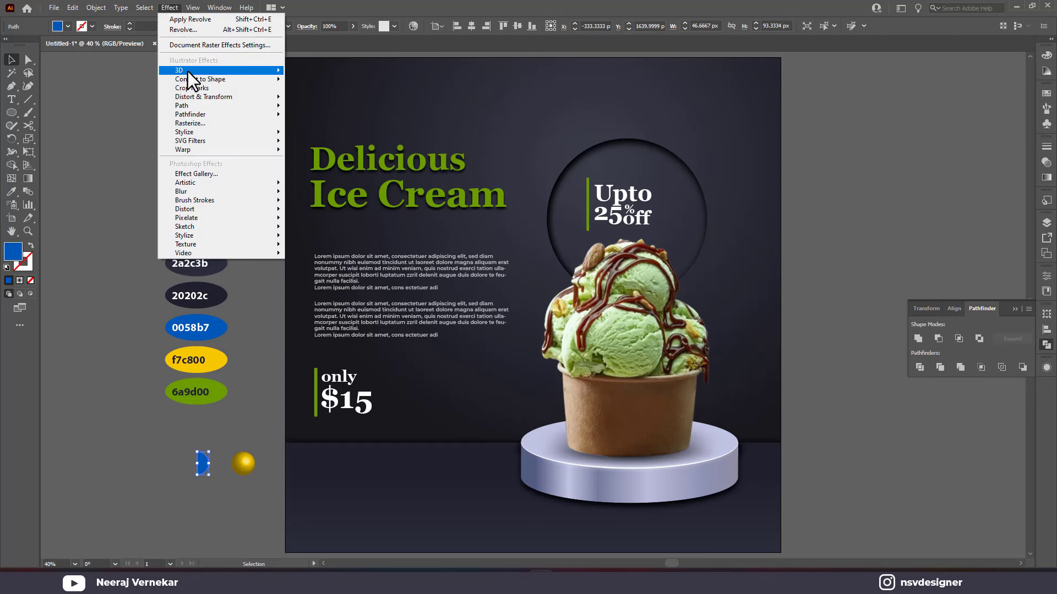
pyautogui.click(344, 84)
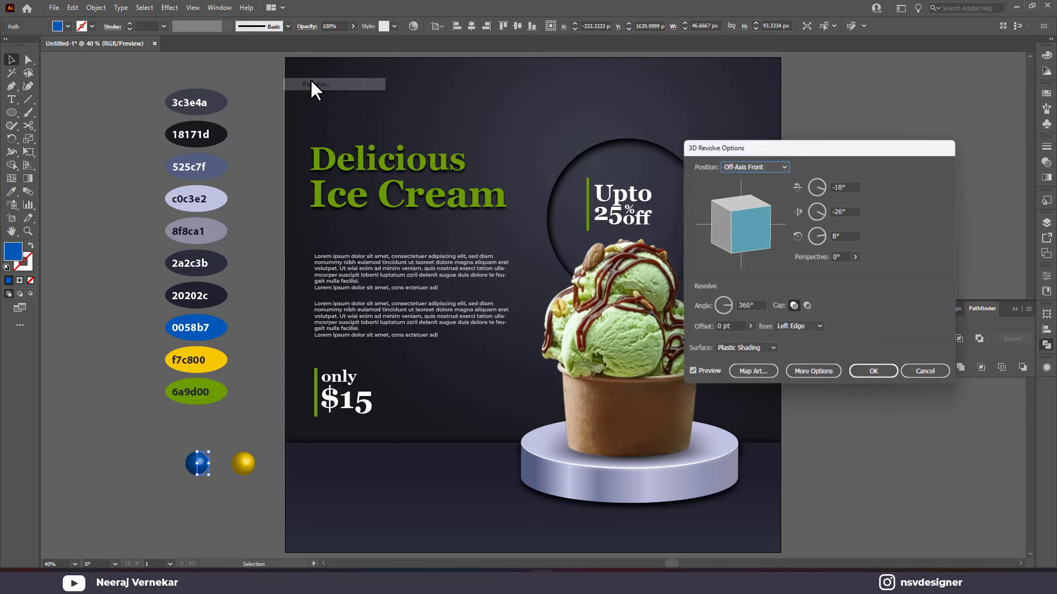
pyautogui.click(876, 374)
pyautogui.click(222, 482)
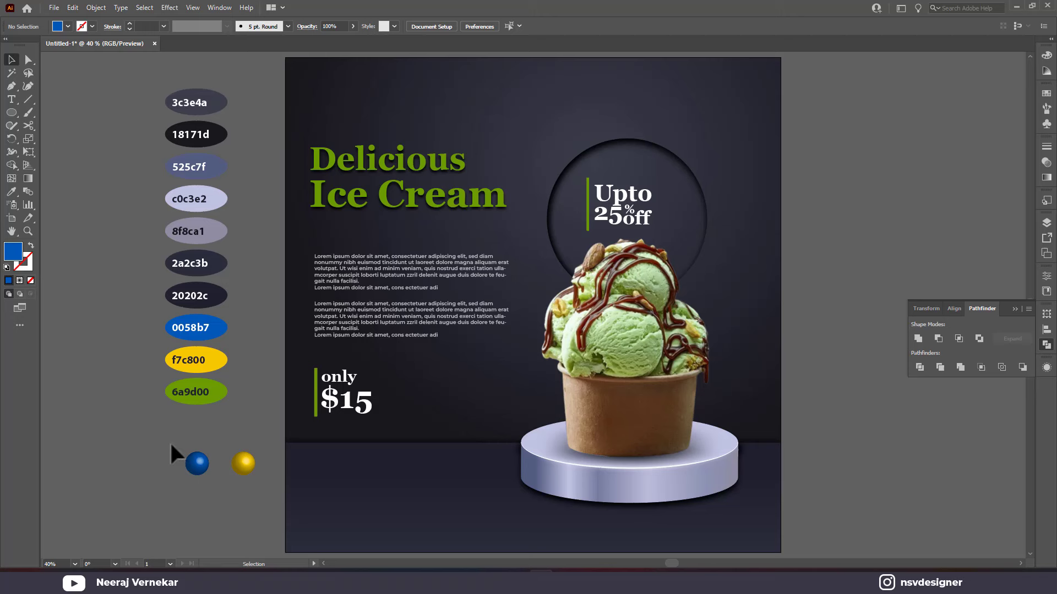
# - Place a sphere by the podium's right edge and a lighter blue 0775d8 copy at its lower left
pyautogui.moveTo(170, 441)
pyautogui.mouseDown()
pyautogui.moveTo(250, 480)
pyautogui.moveTo(775, 449)
pyautogui.moveTo(782, 431)
pyautogui.mouseUp()
pyautogui.click(232, 489)
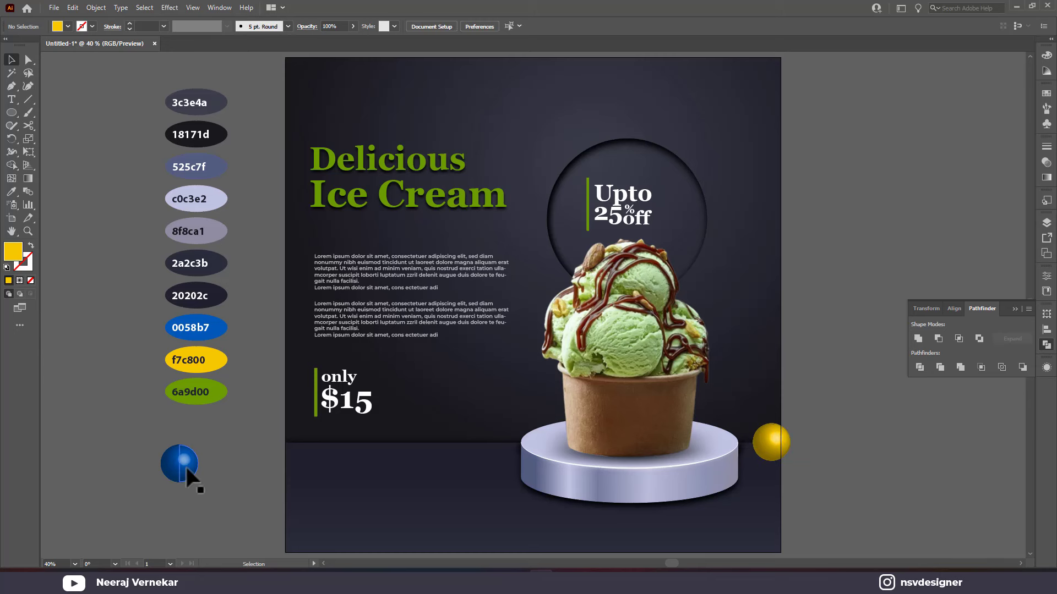
pyautogui.moveTo(185, 464); pyautogui.dragTo(497, 496)
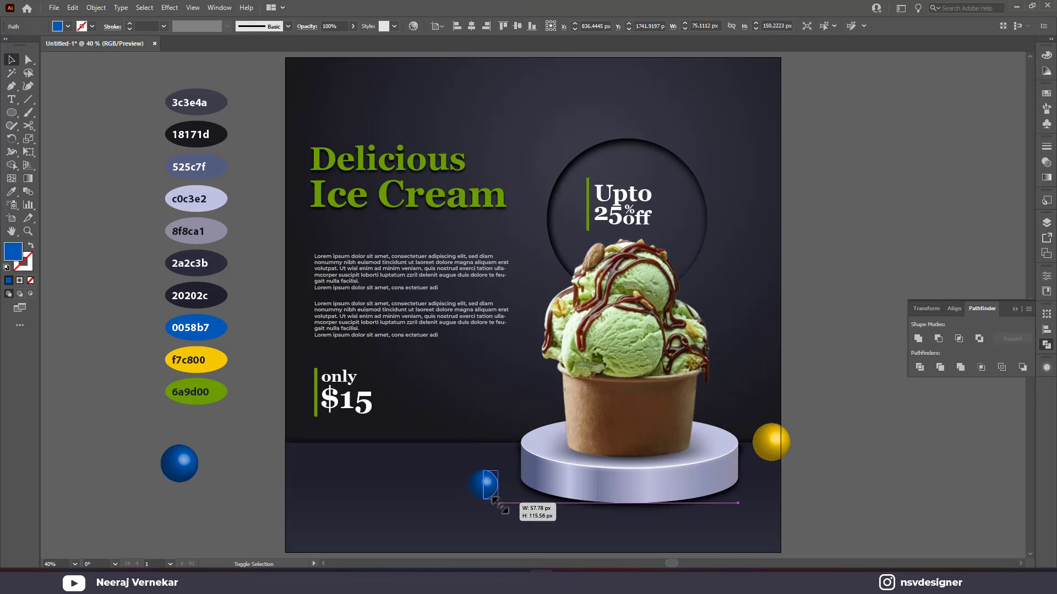
pyautogui.doubleClick(13, 252)
pyautogui.moveTo(498, 246); pyautogui.dragTo(519, 237)
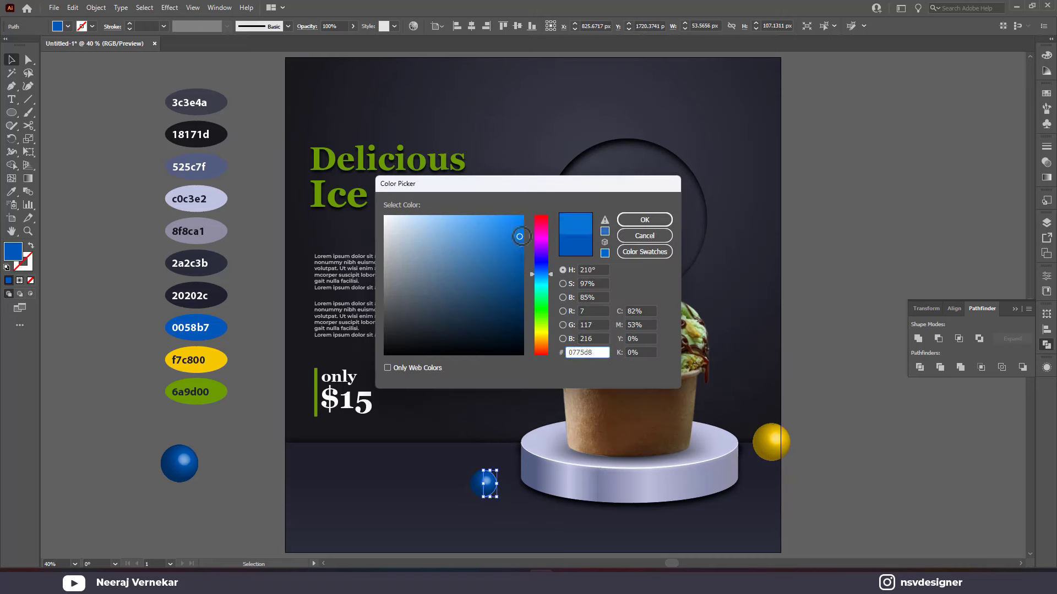
pyautogui.click(644, 220)
pyautogui.click(781, 388)
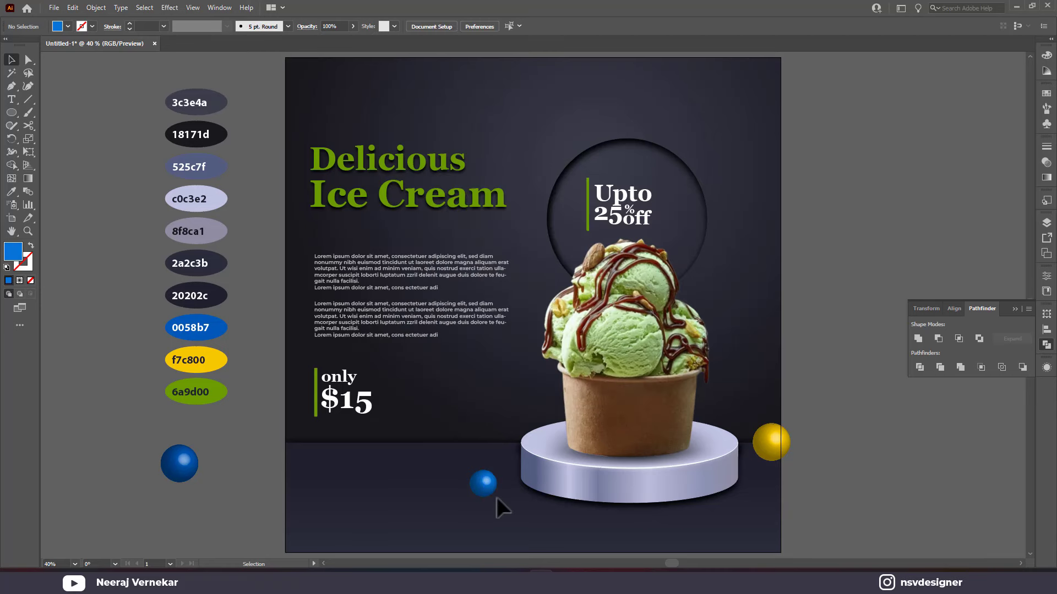
pyautogui.moveTo(489, 493); pyautogui.dragTo(543, 508)
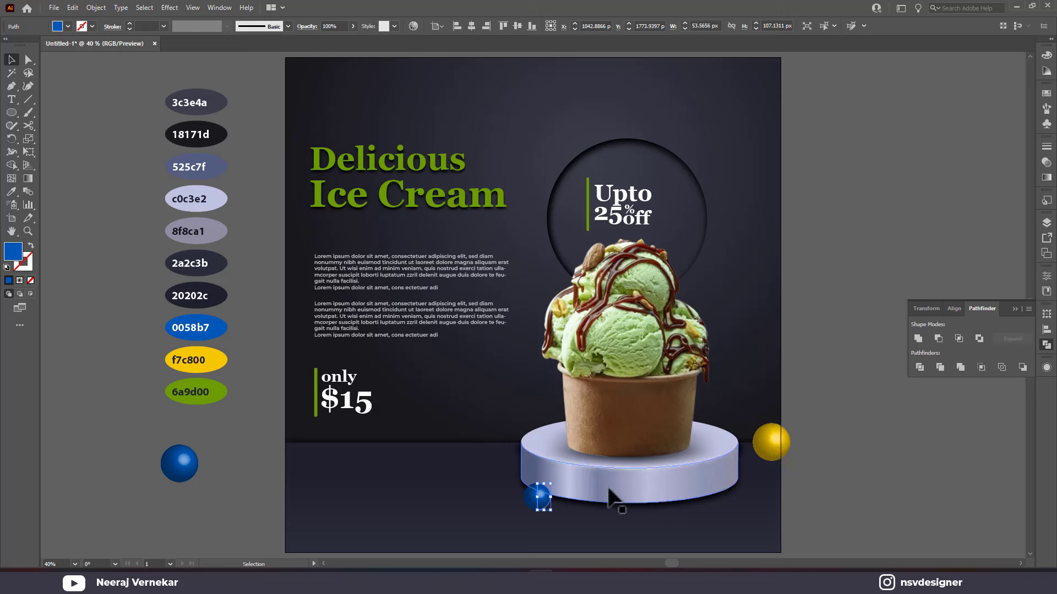
# - Place a copy of the yellow sphere at the podium's base
pyautogui.moveTo(782, 437)
pyautogui.mouseDown()
pyautogui.moveTo(724, 505)
pyautogui.moveTo(559, 511)
pyautogui.moveTo(575, 522)
pyautogui.mouseUp()
pyautogui.click(725, 514)
pyautogui.keyDown('shift'); pyautogui.click(559, 511); pyautogui.keyUp('shift')
pyautogui.click(597, 533)
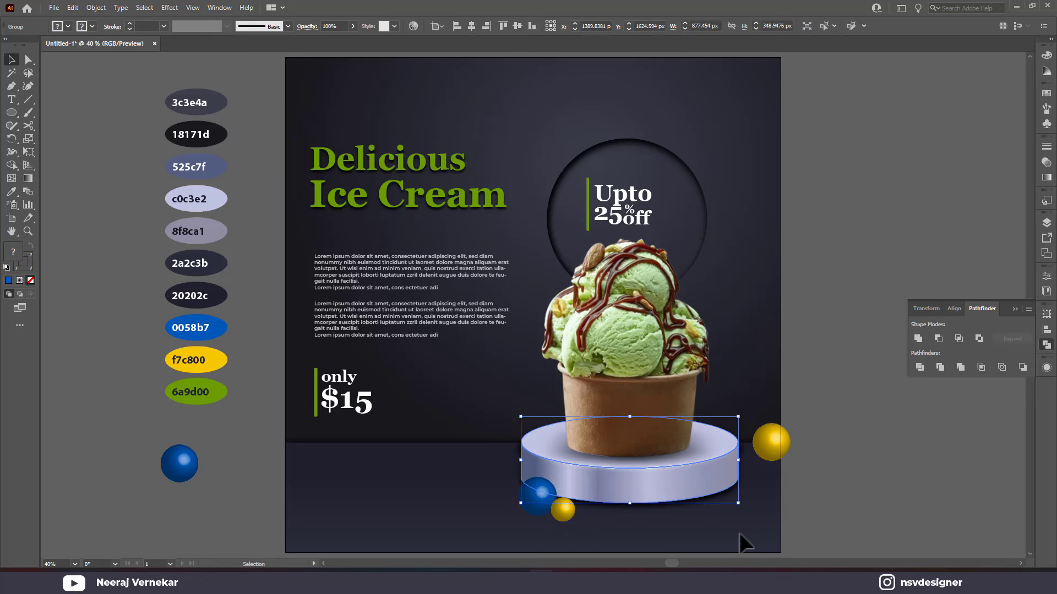
pyautogui.click(798, 506)
# - Move the blue ball to the podium's right edge, in front of the yellow ball
pyautogui.click(185, 450)
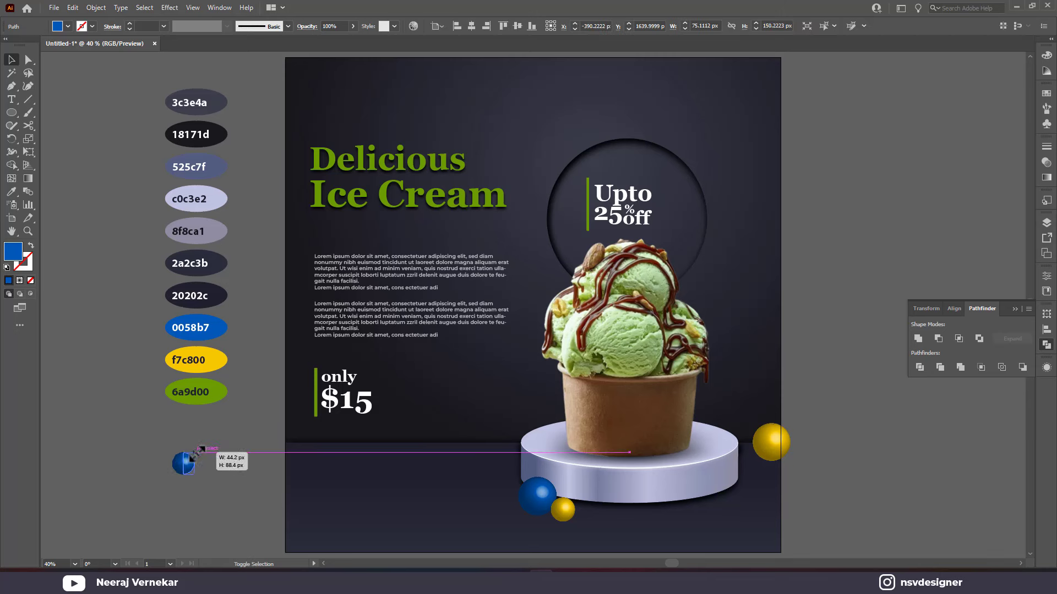
pyautogui.moveTo(190, 458)
pyautogui.mouseDown()
pyautogui.moveTo(784, 483)
pyautogui.moveTo(763, 467)
pyautogui.mouseUp()
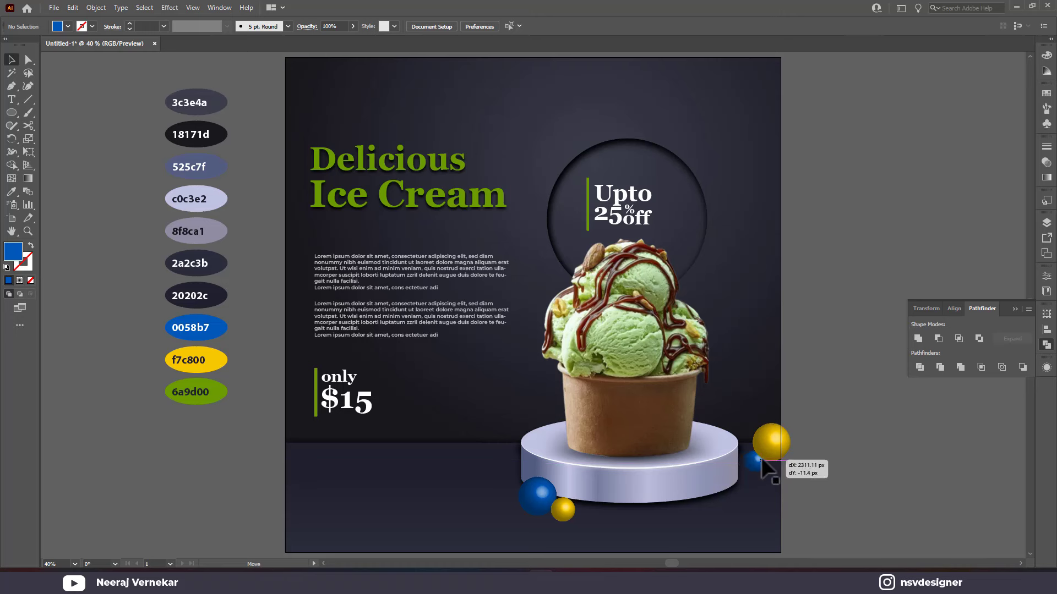
pyautogui.rightClick(758, 468)
pyautogui.click(888, 408)
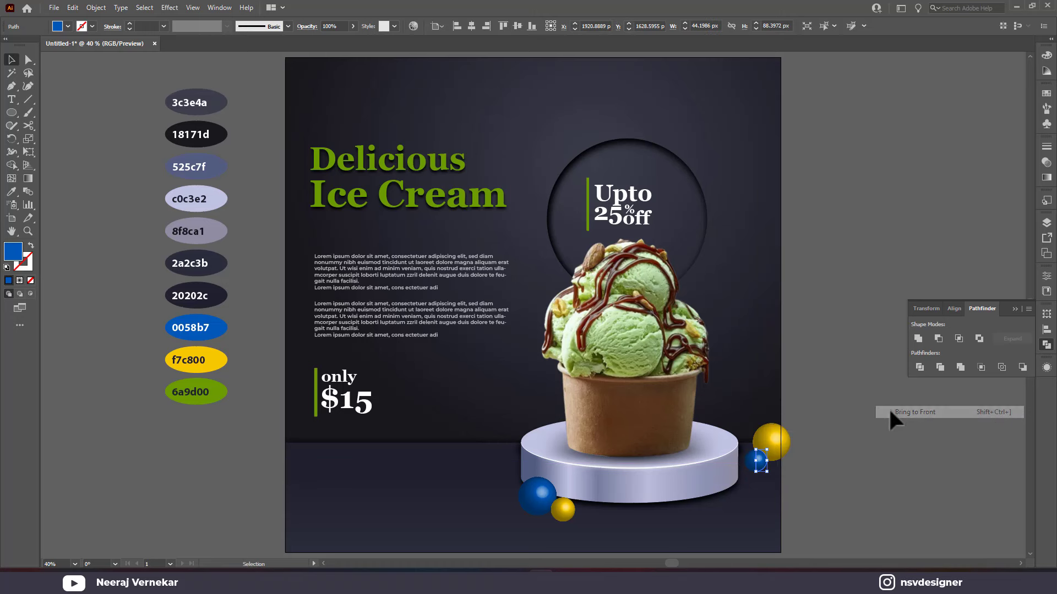
pyautogui.click(802, 468)
pyautogui.click(1014, 309)
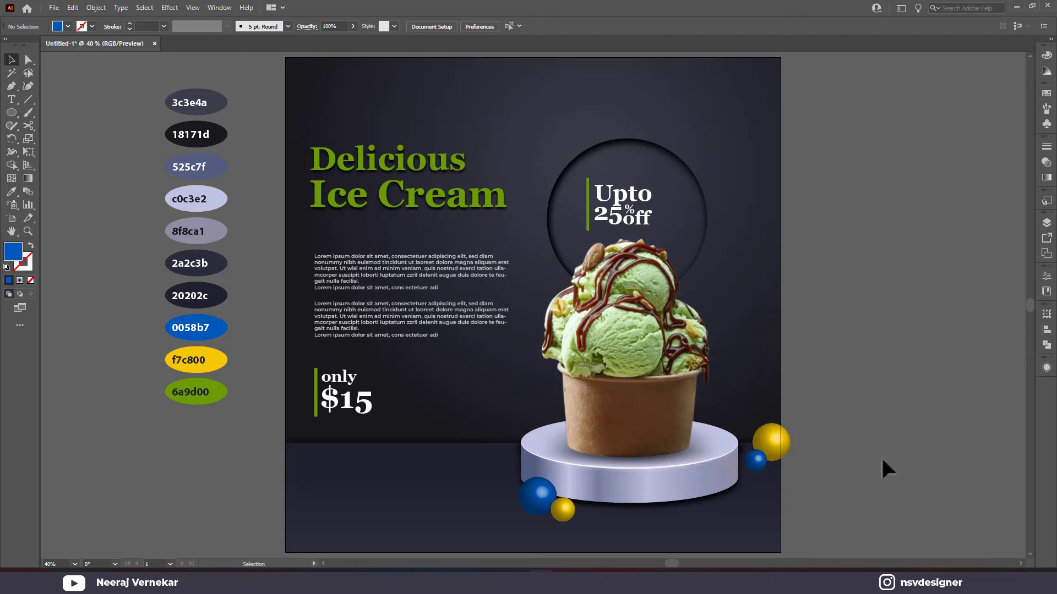
# - Draw a small circle on the pasteboard with a radial black-to-white gradient
pyautogui.rightClick(12, 117)
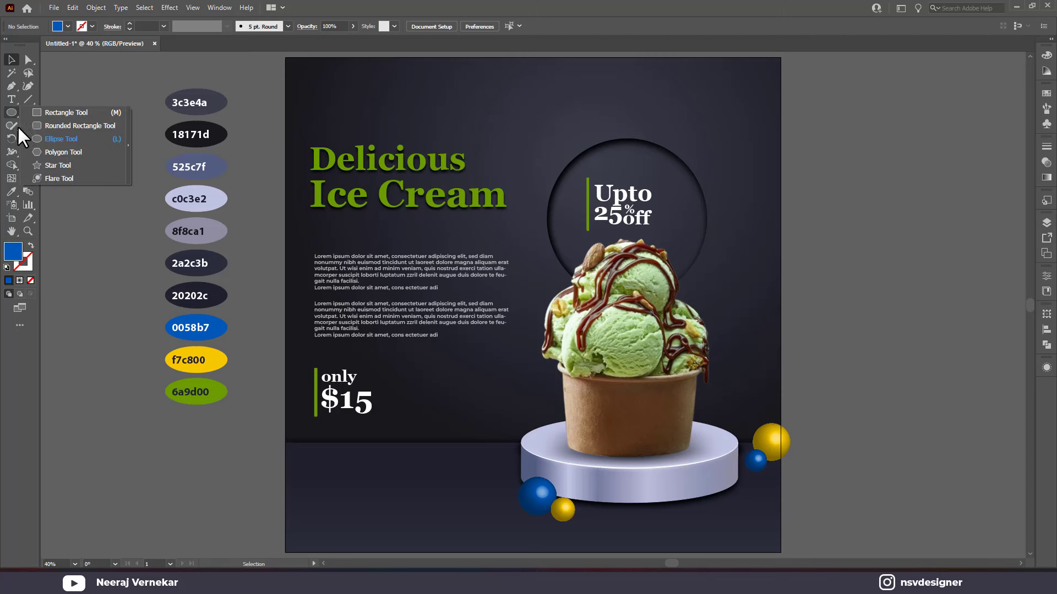
pyautogui.click(52, 145)
pyautogui.rightClick(10, 118)
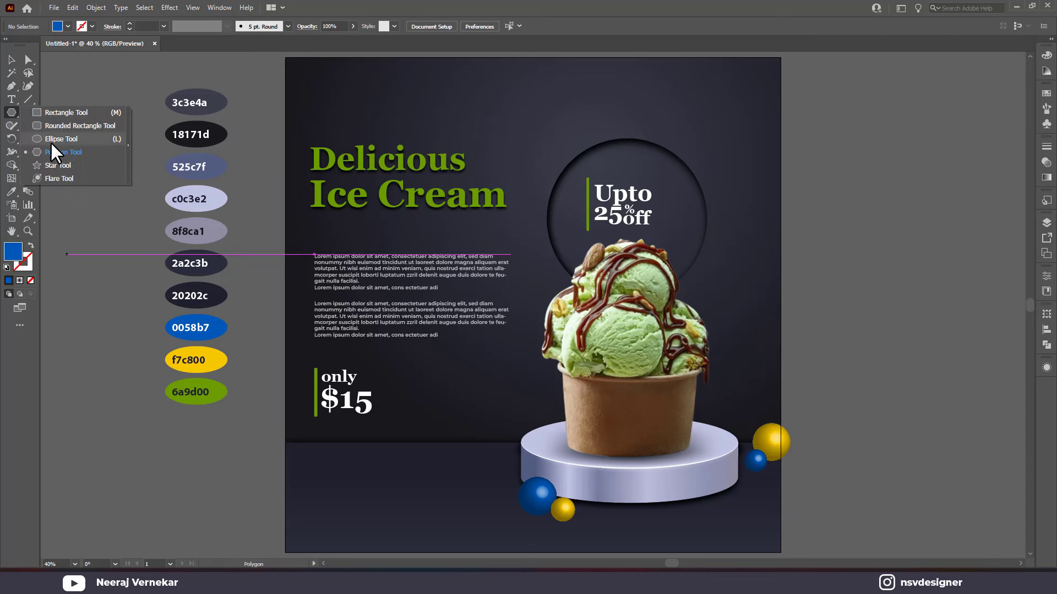
pyautogui.click(52, 140)
pyautogui.moveTo(210, 438); pyautogui.dragTo(245, 472)
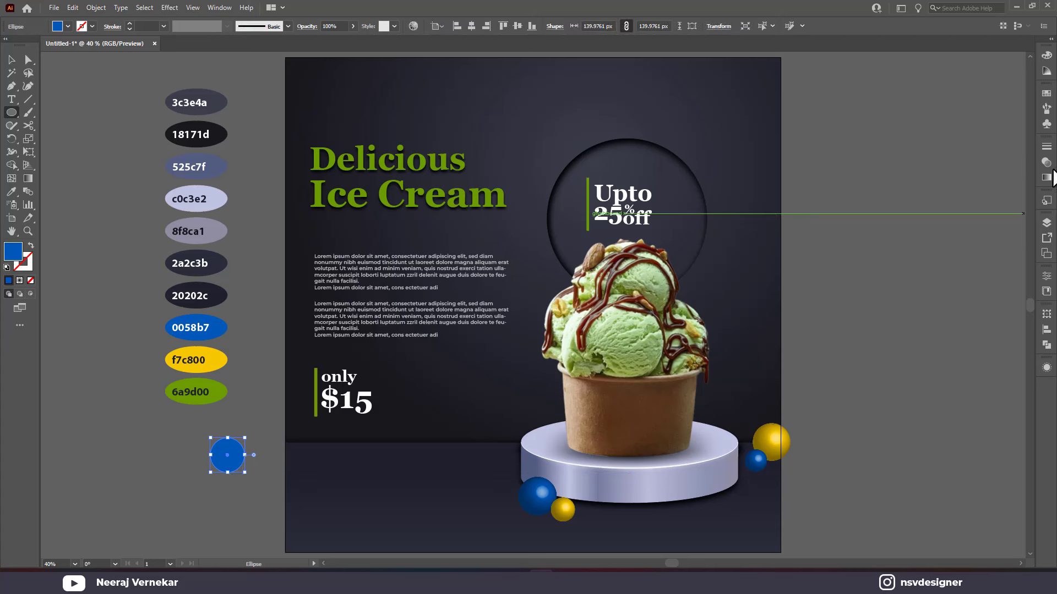
pyautogui.click(1046, 177)
pyautogui.click(919, 161)
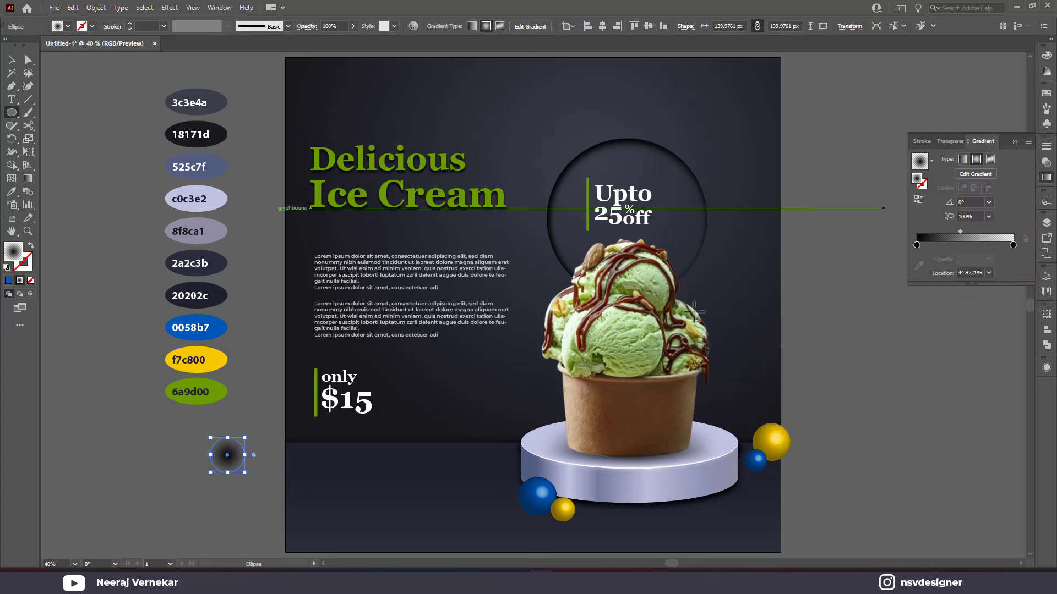
# - Bring the two selected balls to the front and group them
pyautogui.click(11, 59)
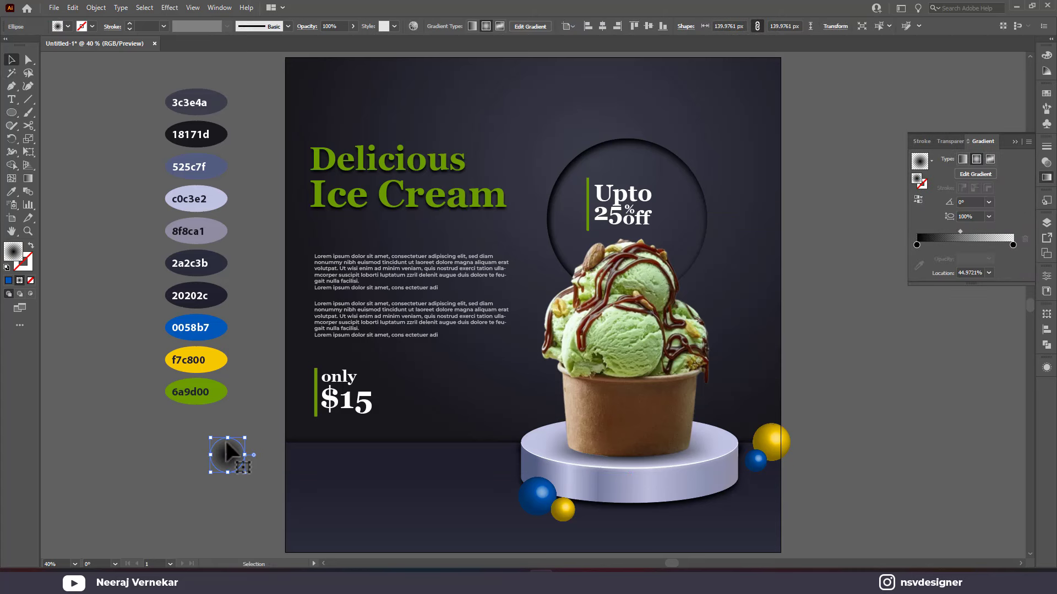
pyautogui.rightClick(609, 477)
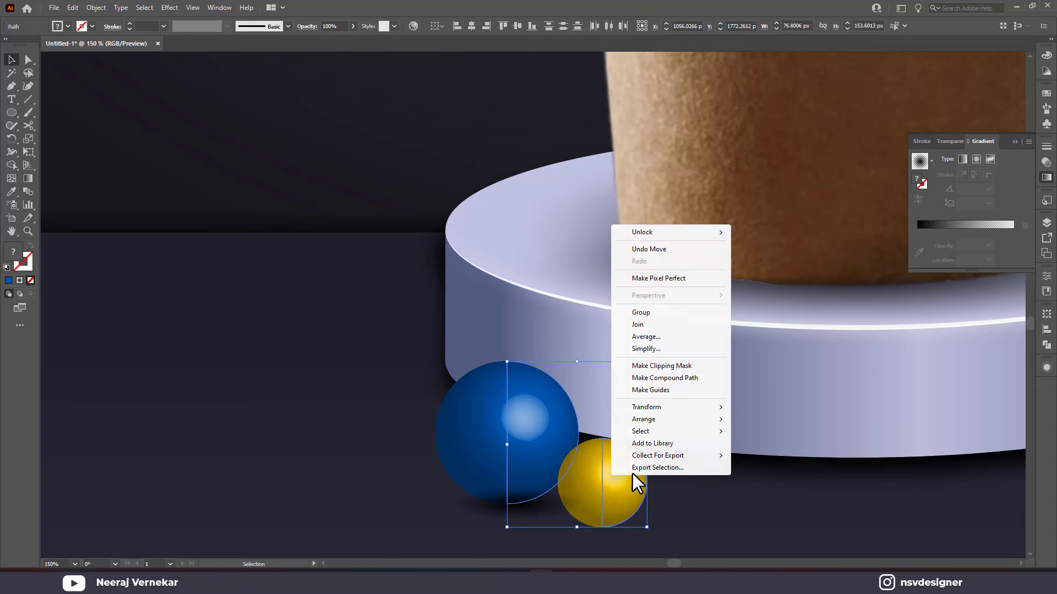
pyautogui.click(743, 419)
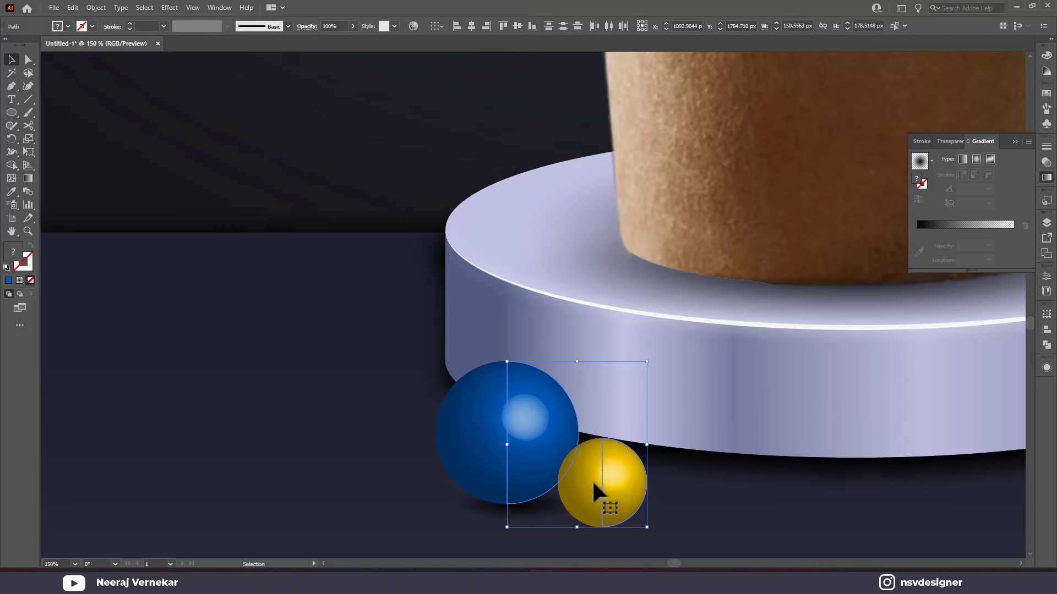
pyautogui.hotkey('ctrl', 'g')
# - Flatten the gradient circle into a thin oval shadow and fit it under the yellow ball
pyautogui.click(534, 516)
pyautogui.moveTo(533, 507)
pyautogui.mouseDown()
pyautogui.moveTo(521, 511)
pyautogui.moveTo(506, 498)
pyautogui.moveTo(521, 501)
pyautogui.mouseUp()
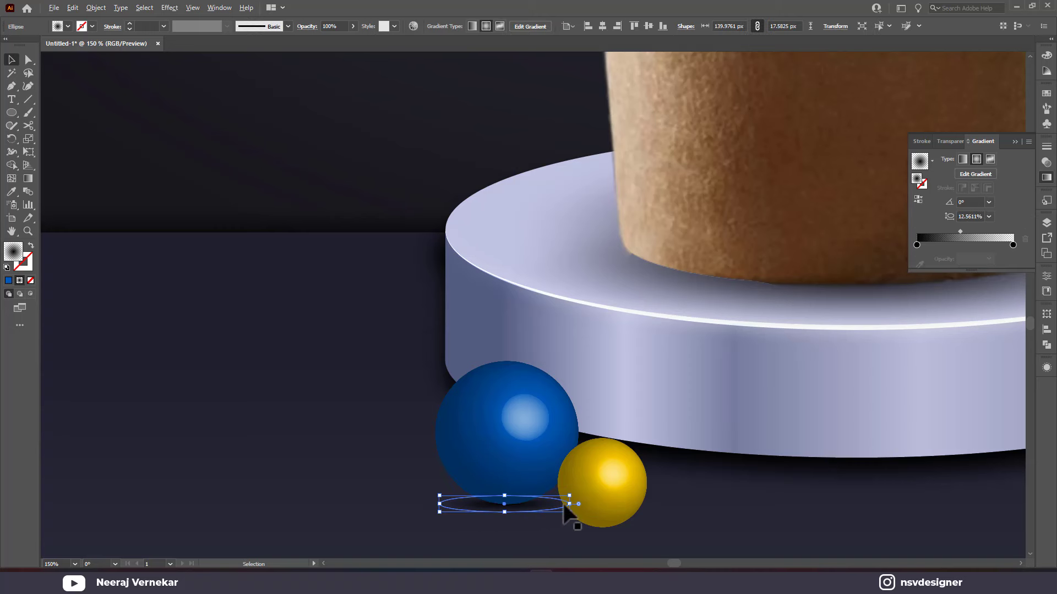
pyautogui.moveTo(961, 232); pyautogui.dragTo(944, 232)
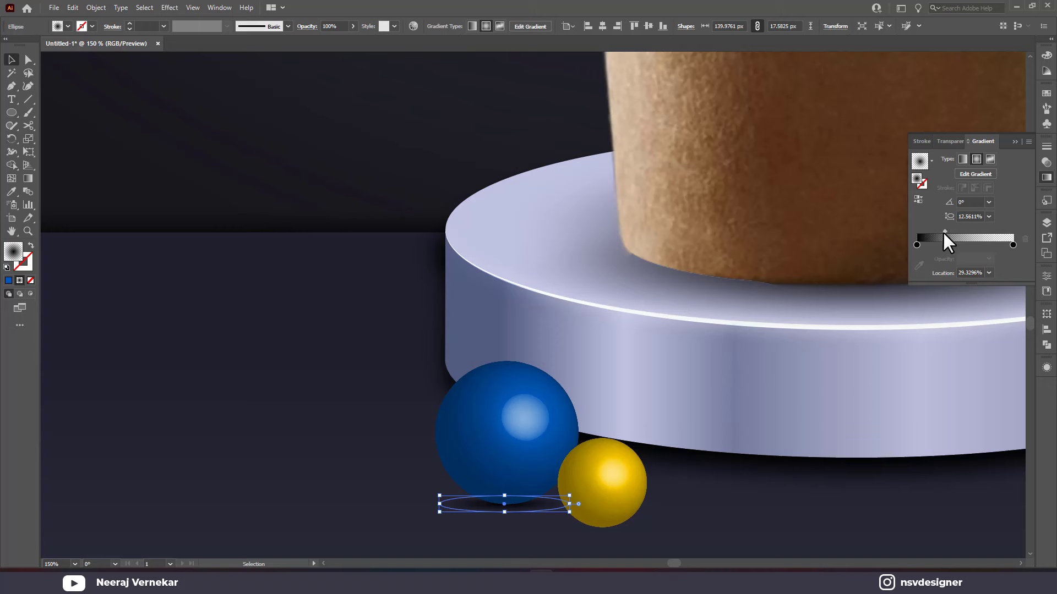
pyautogui.click(725, 517)
pyautogui.moveTo(530, 504)
pyautogui.mouseDown()
pyautogui.moveTo(645, 528)
pyautogui.moveTo(627, 533)
pyautogui.mouseUp()
pyautogui.click(647, 527)
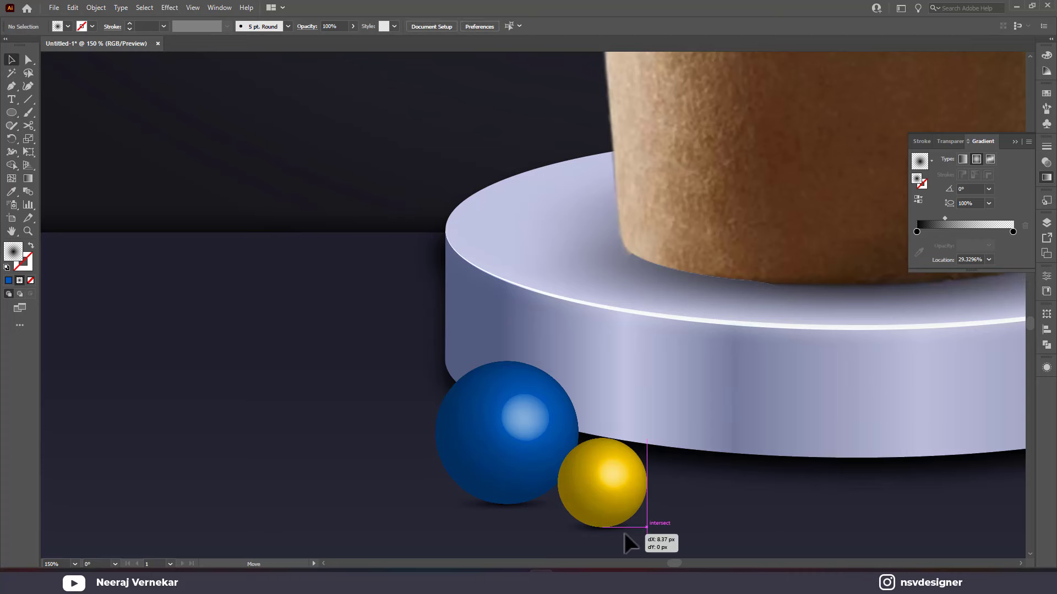
pyautogui.scroll(-1, 696, 497)
pyautogui.click(734, 497)
pyautogui.scroll(-1, 761, 497)
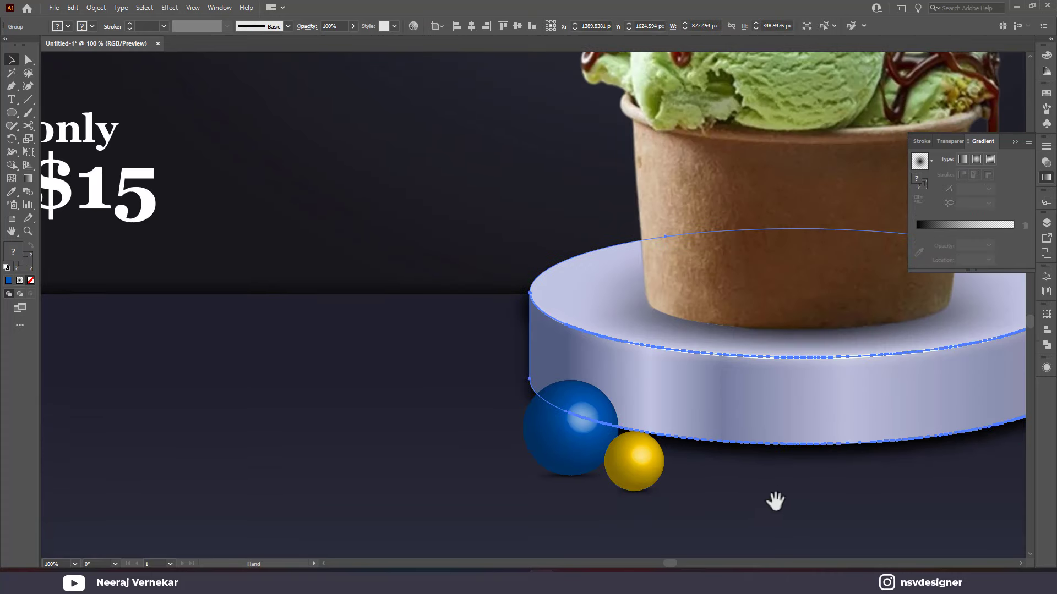
# - Bring the right yellow ball to the front and place a shadow under it
pyautogui.moveTo(773, 503); pyautogui.dragTo(429, 511)
pyautogui.rightClick(833, 335)
pyautogui.moveTo(860, 279)
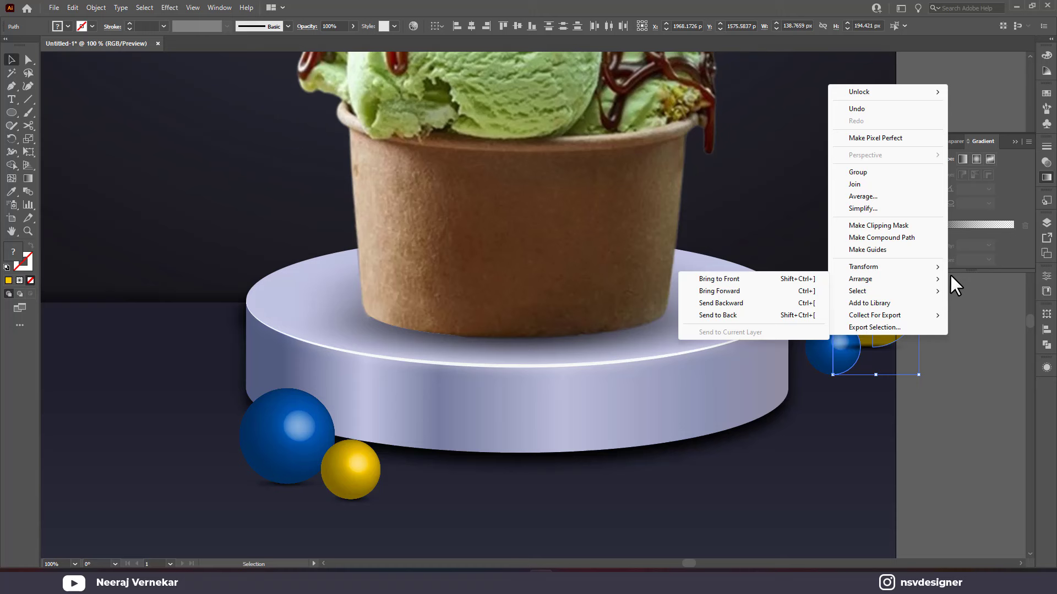
pyautogui.click(796, 279)
pyautogui.click(983, 332)
pyautogui.moveTo(896, 345)
pyautogui.mouseDown()
pyautogui.moveTo(910, 348)
pyautogui.moveTo(851, 380)
pyautogui.moveTo(882, 407)
pyautogui.mouseUp()
pyautogui.click(893, 382)
# - Copy the shadow under the right blue ball, then fit the poster in the window
pyautogui.click(365, 493)
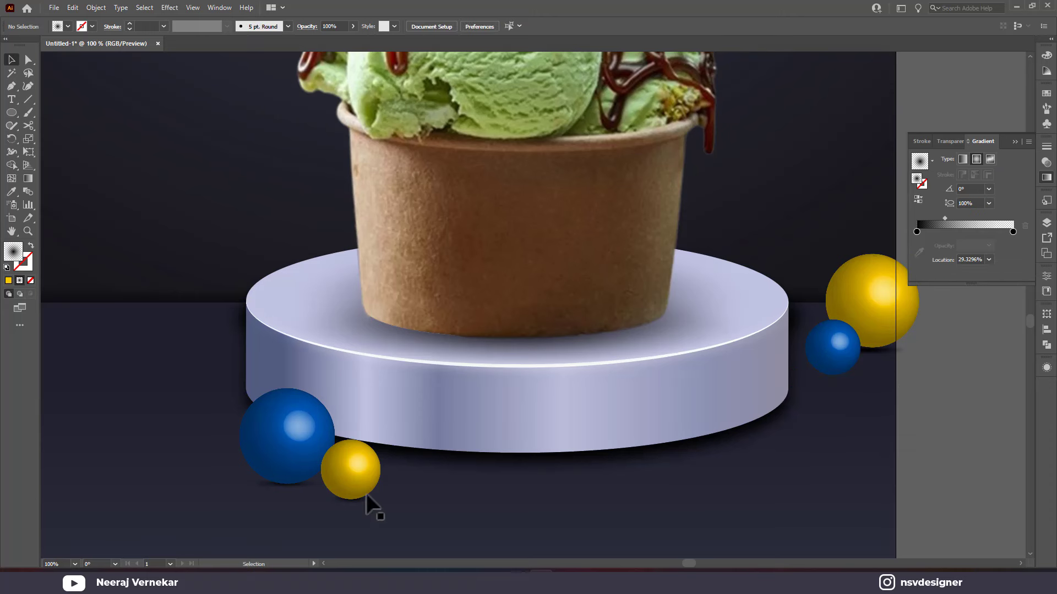
pyautogui.moveTo(418, 498)
pyautogui.mouseDown()
pyautogui.moveTo(852, 388)
pyautogui.moveTo(844, 384)
pyautogui.mouseUp()
pyautogui.click(903, 379)
pyautogui.click(845, 381)
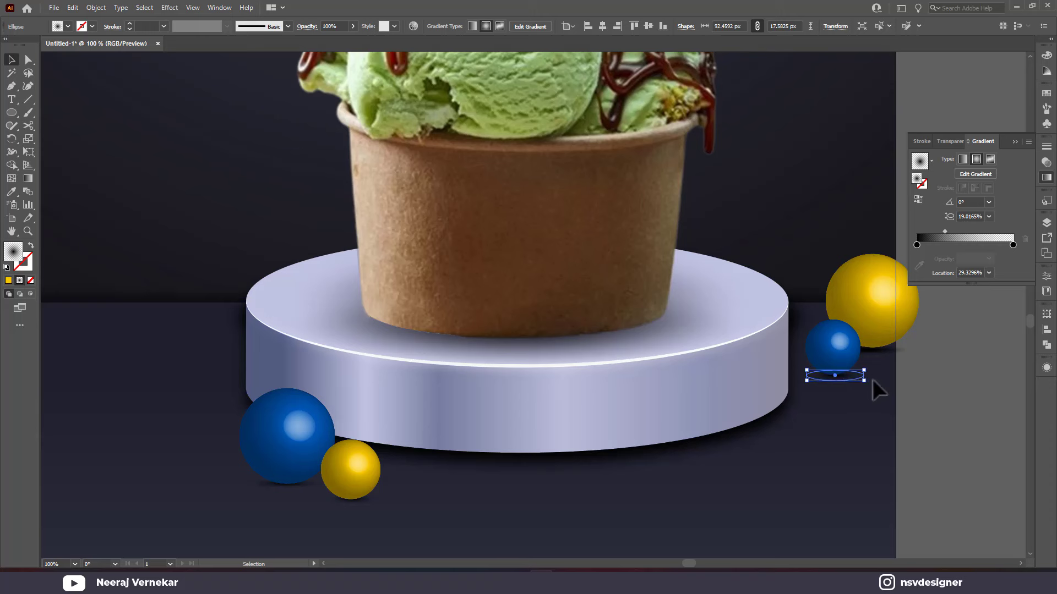
pyautogui.click(903, 378)
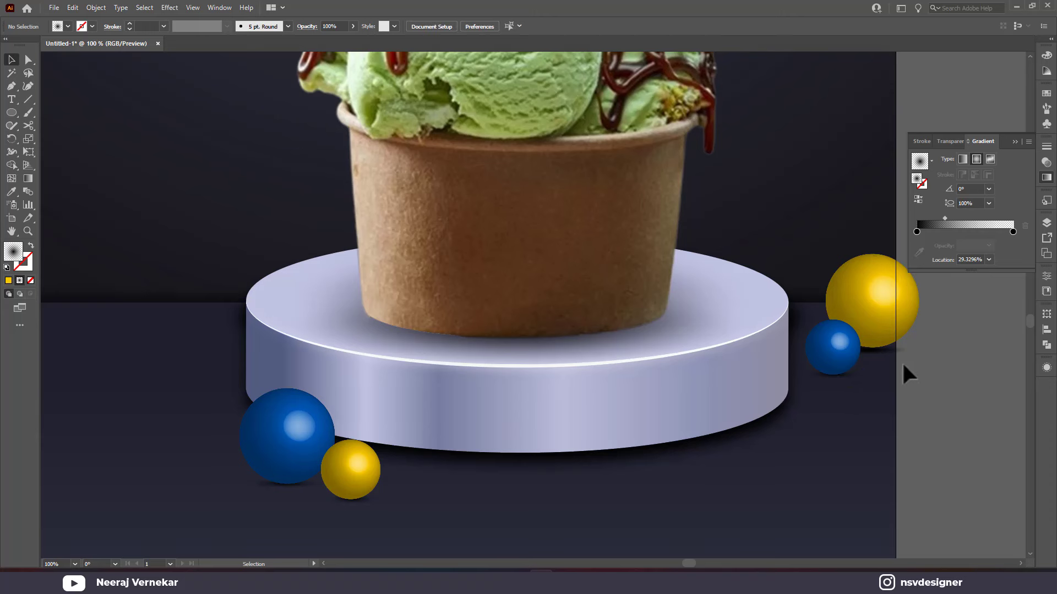
pyautogui.click(903, 356)
pyautogui.click(924, 353)
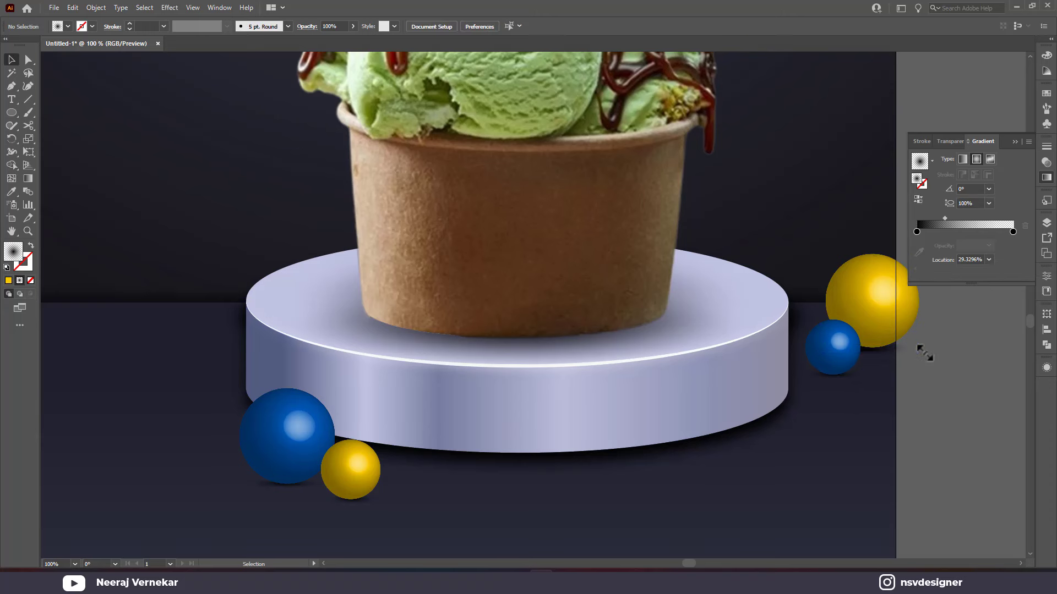
pyautogui.hotkey('ctrl', '0')
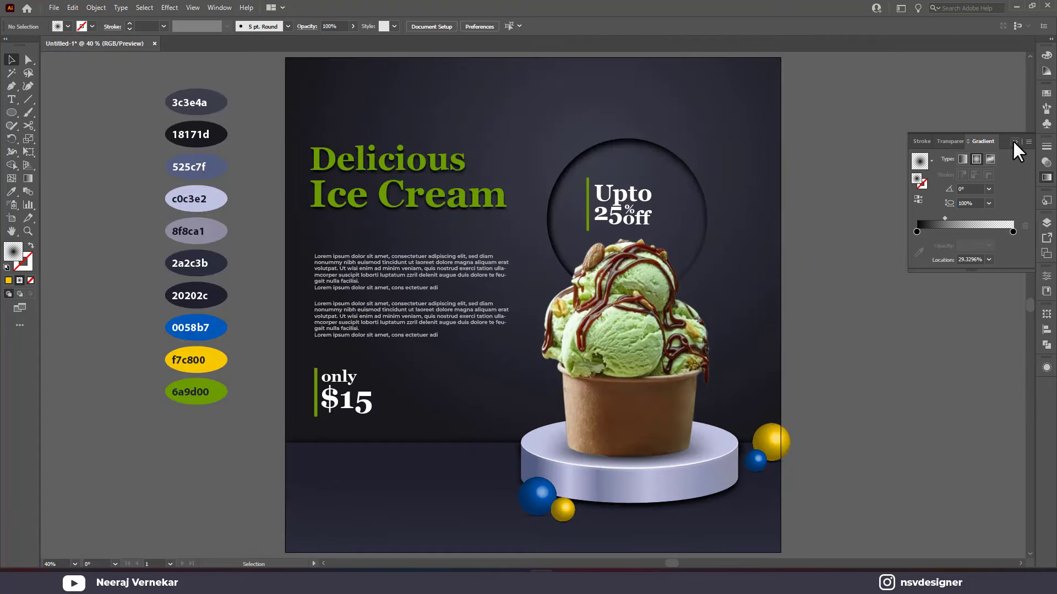
# - Type the word 'LOGO' on the pasteboard
pyautogui.click(1014, 142)
pyautogui.click(11, 99)
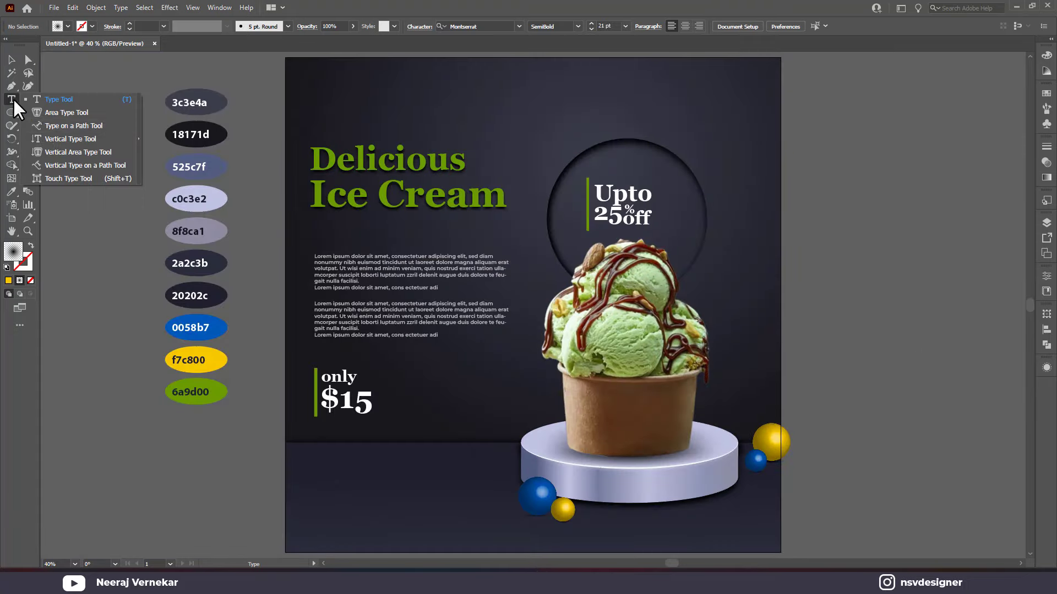
pyautogui.click(165, 433)
pyautogui.write('LOGO')
pyautogui.press('Escape')
pyautogui.press('i')
pyautogui.click(214, 390)
pyautogui.hotkey('ctrl', 'shift', 'a')
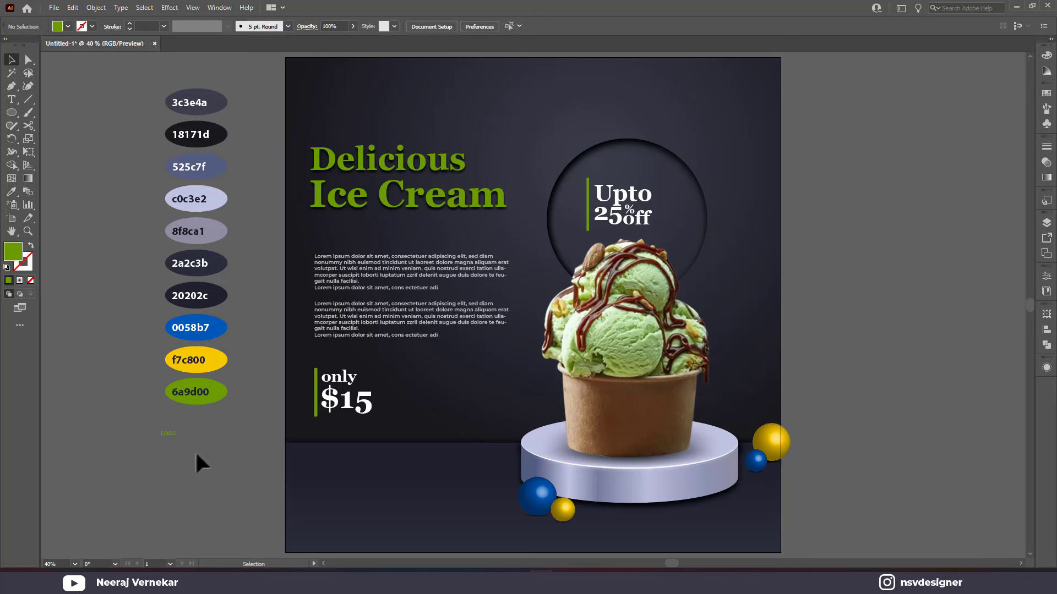
# - Set 'LOGO' to the Black font weight and move it to the poster's top-left corner
pyautogui.click(169, 448)
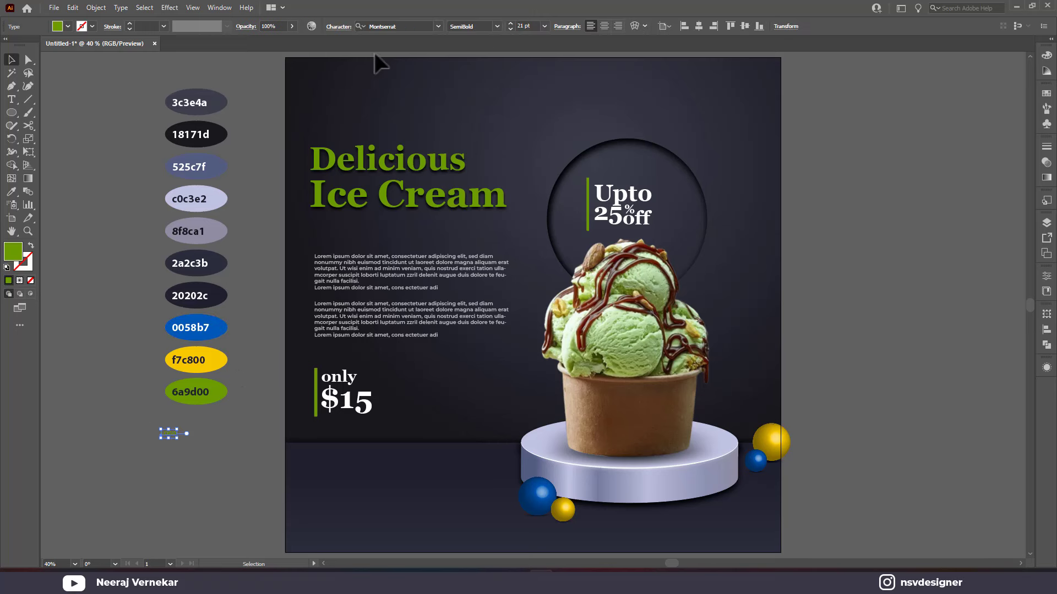
pyautogui.click(494, 25)
pyautogui.click(476, 184)
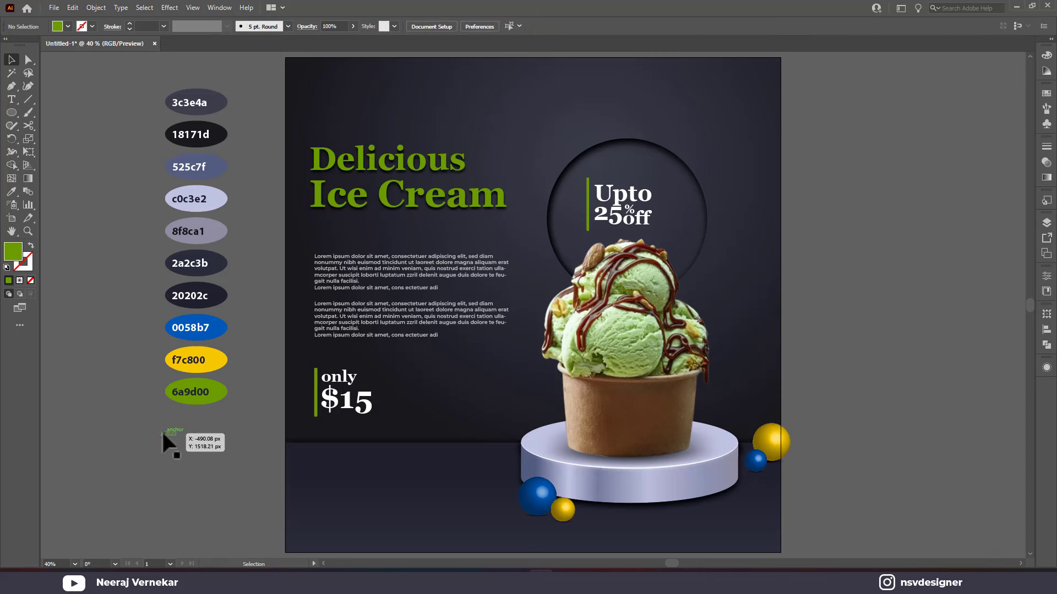
pyautogui.click(497, 26)
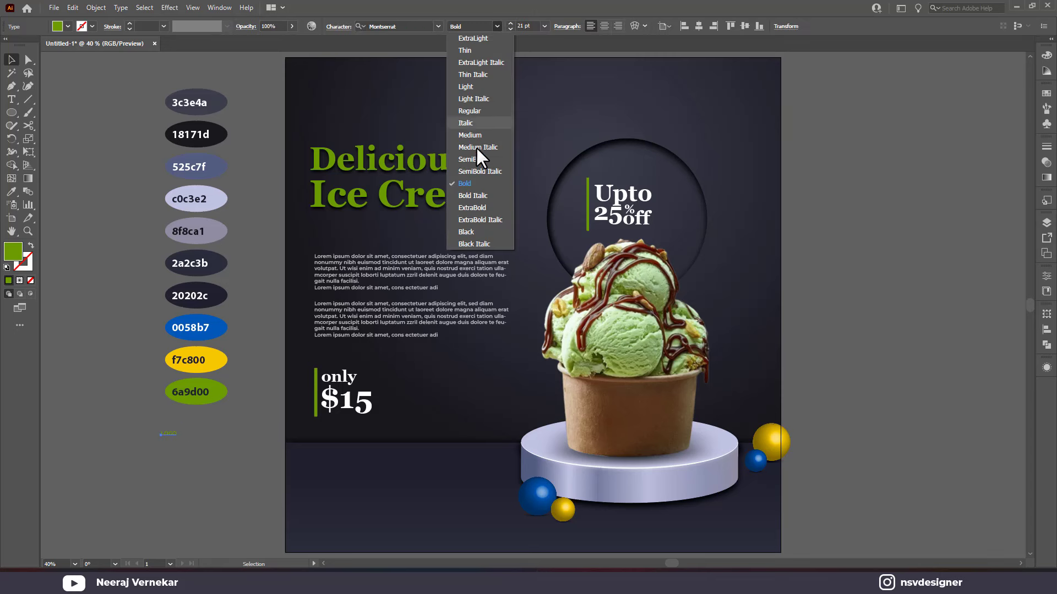
pyautogui.click(474, 219)
pyautogui.hotkey('ctrl', 'shift', 'a')
pyautogui.click(168, 434)
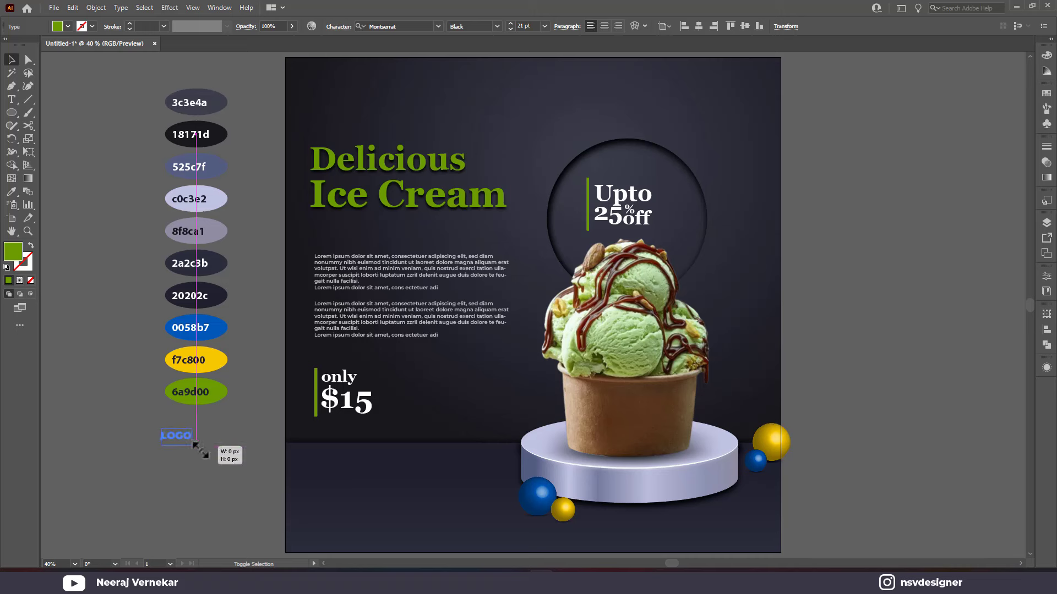
pyautogui.moveTo(187, 440)
pyautogui.mouseDown()
pyautogui.moveTo(336, 78)
pyautogui.moveTo(339, 94)
pyautogui.mouseUp()
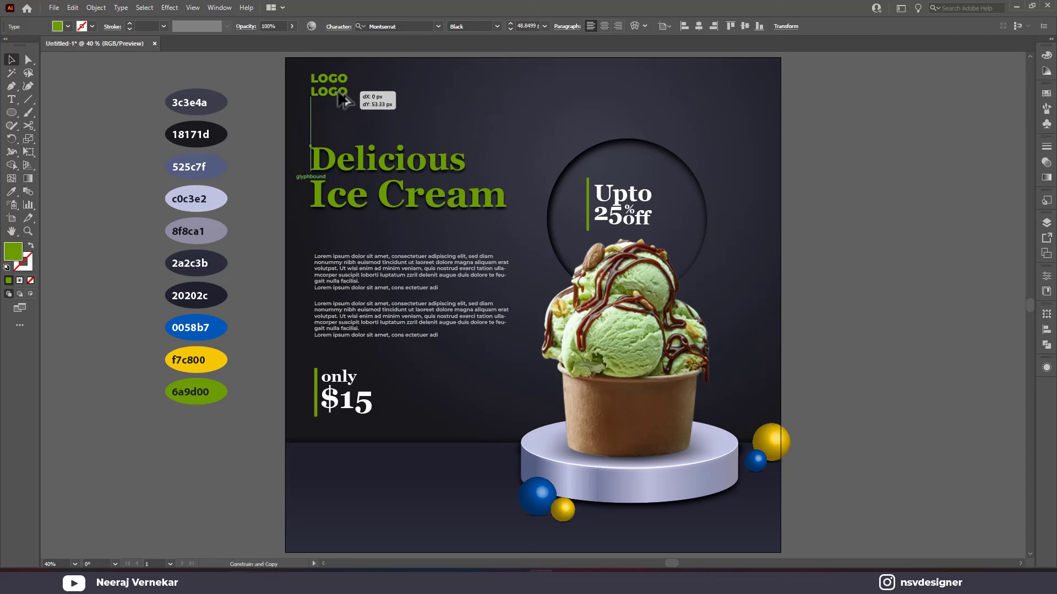
# - Change the duplicated line's text to 'HERE'
pyautogui.doubleClick(337, 91)
pyautogui.write('HERE')
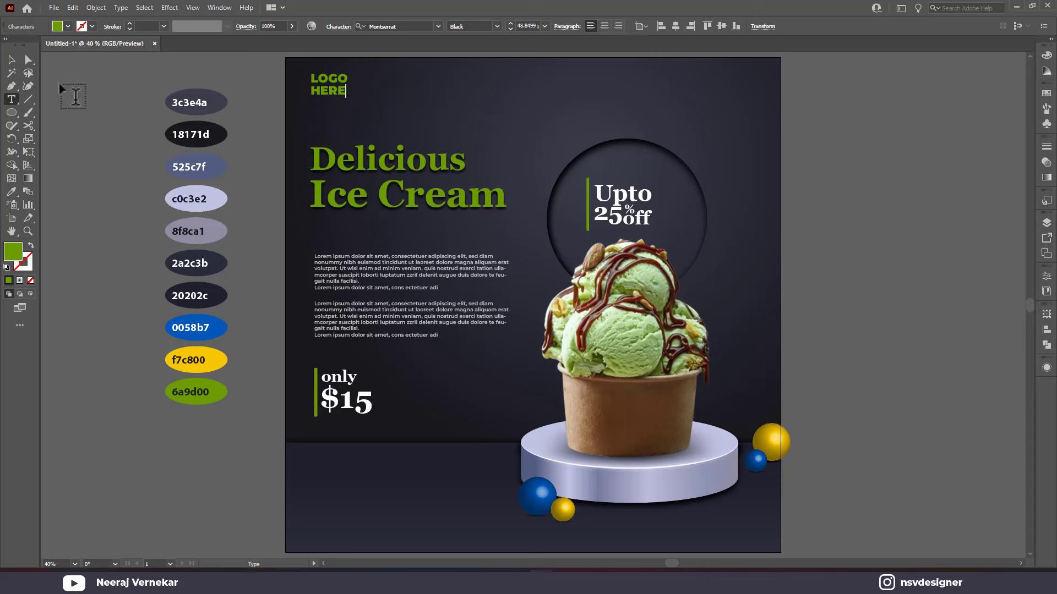
pyautogui.click(11, 59)
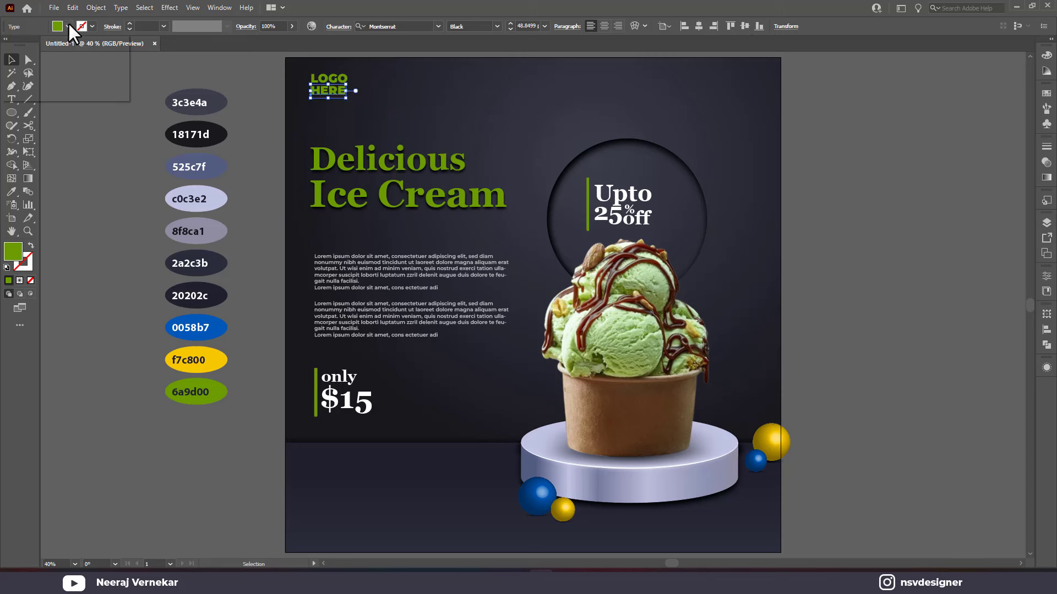
pyautogui.click(68, 27)
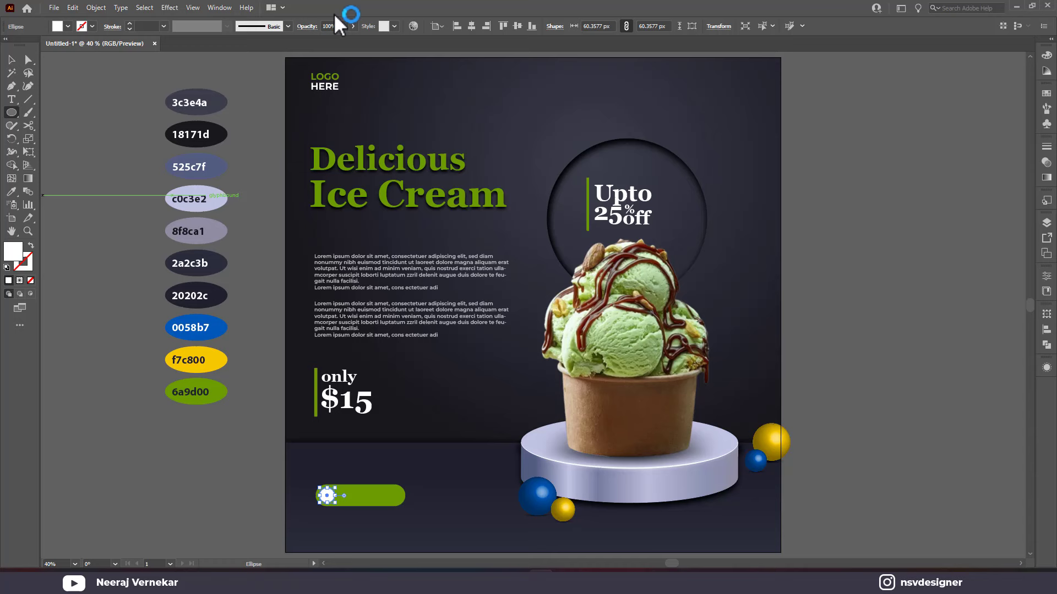
# - Fill the word 'HERE' with white
pyautogui.click(55, 260)
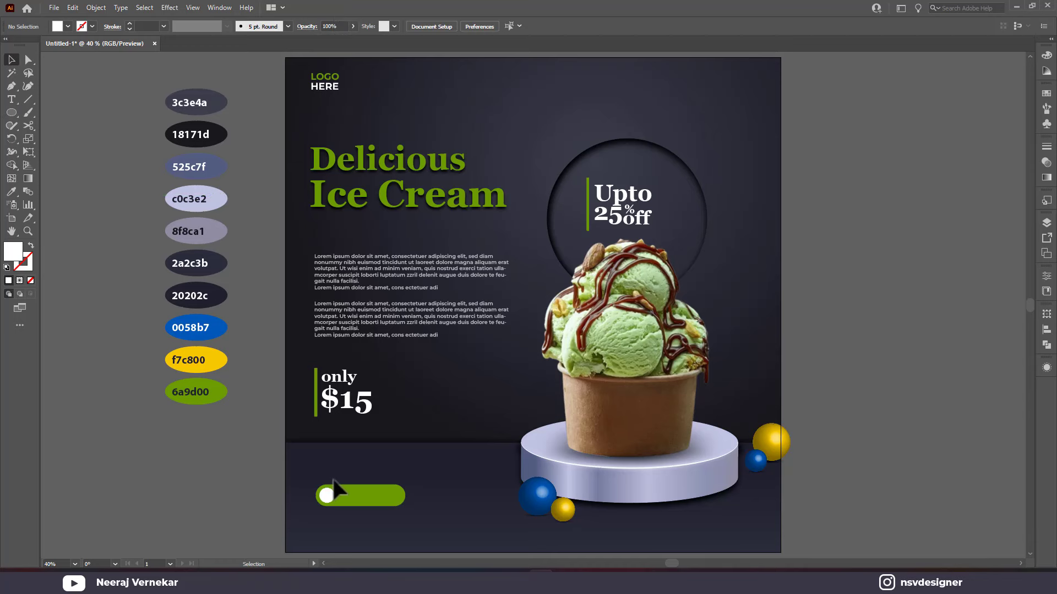